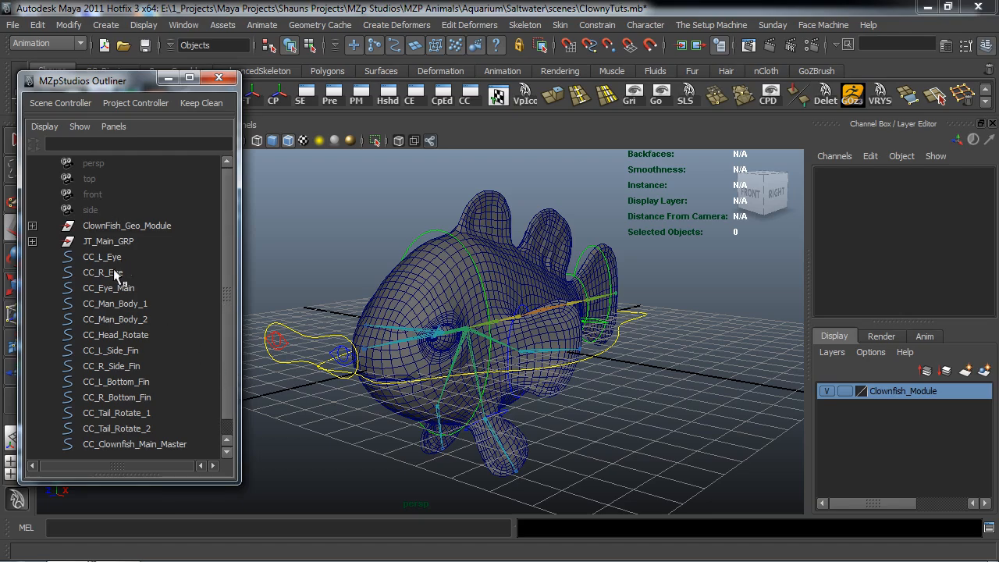
# Set the Clownfish_Module display layer to Reference so the fish mesh cannot be selected
pyautogui.keyDown('alt'); pyautogui.moveTo(372, 346); pyautogui.dragTo(354, 357); pyautogui.keyUp('alt')
pyautogui.keyDown('alt'); pyautogui.moveTo(356, 357); pyautogui.dragTo(359, 324, button='middle'); pyautogui.keyUp('alt')
pyautogui.keyDown('alt'); pyautogui.moveTo(359, 324); pyautogui.dragTo(347, 348); pyautogui.keyUp('alt')
pyautogui.click(843, 390)
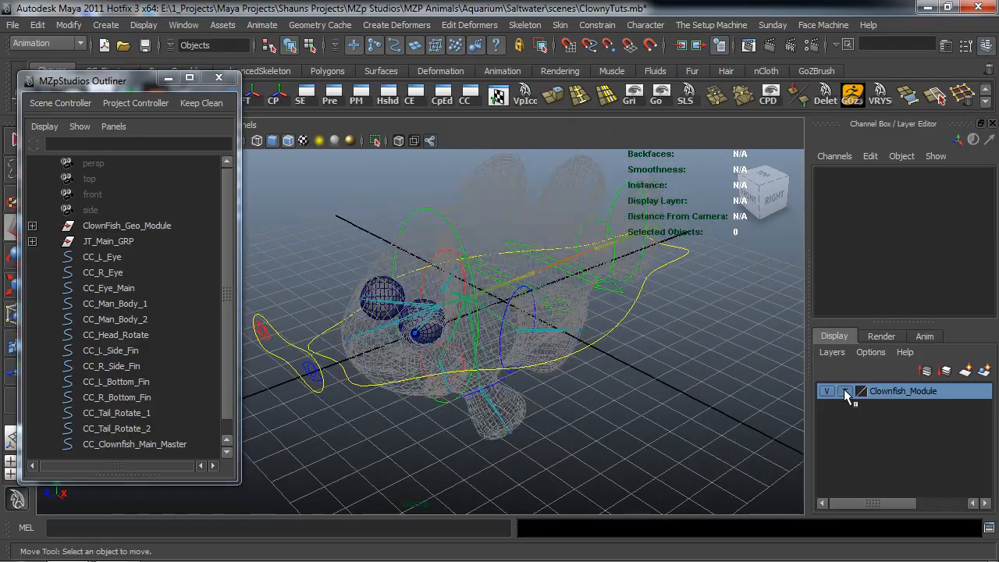
pyautogui.click(844, 389)
# Select the left side fin control curve, CC_L_Side_Fin, and copy its name
pyautogui.keyDown('alt'); pyautogui.moveTo(629, 408); pyautogui.dragTo(599, 364); pyautogui.keyUp('alt')
pyautogui.scroll(4, 541, 373)
pyautogui.scroll(2, 542, 373)
pyautogui.scroll(5, 515, 393)
pyautogui.click(615, 373)
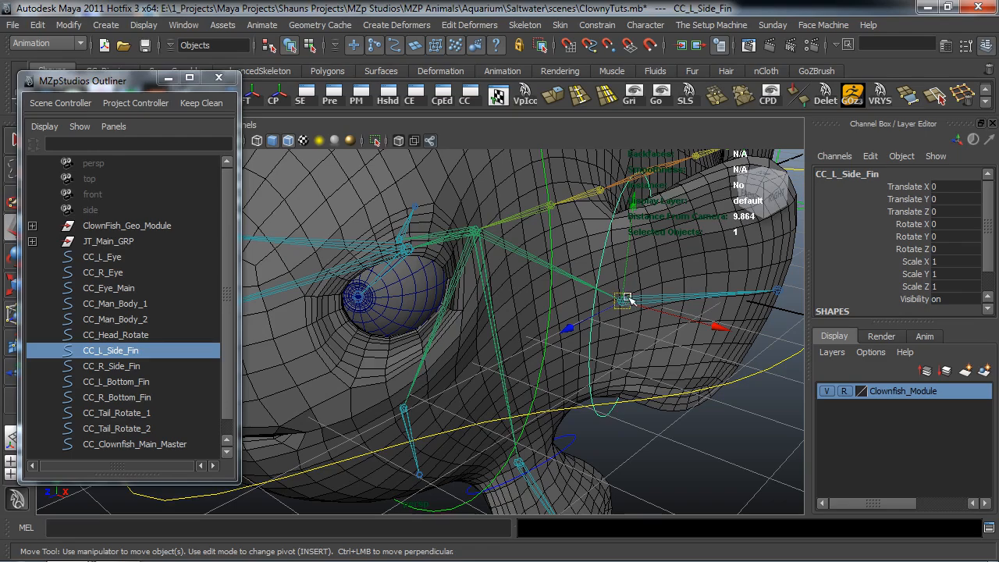
pyautogui.keyDown('alt'); pyautogui.moveTo(620, 309); pyautogui.dragTo(640, 289); pyautogui.keyUp('alt')
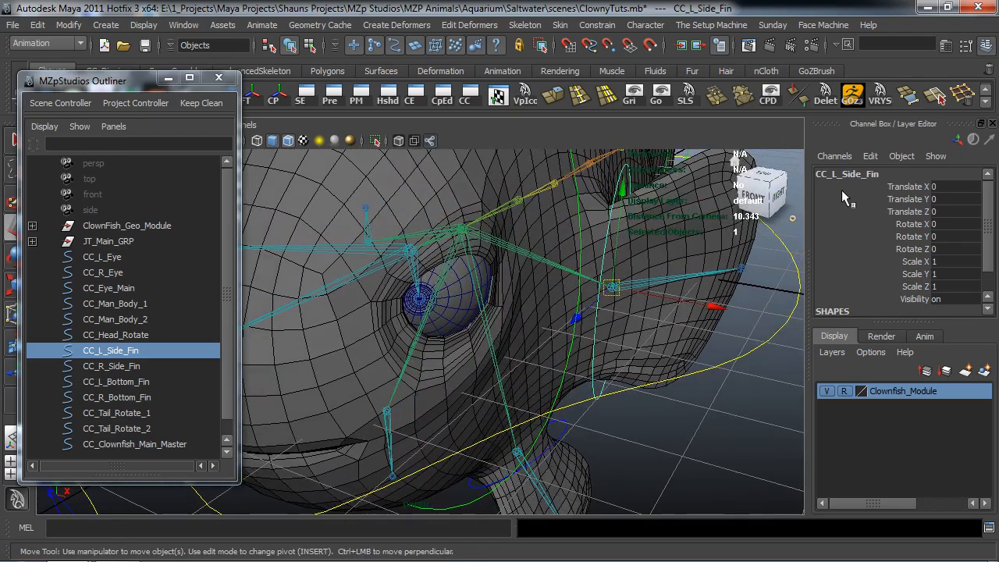
pyautogui.doubleClick(846, 172)
pyautogui.hotkey('ctrl', 'c')
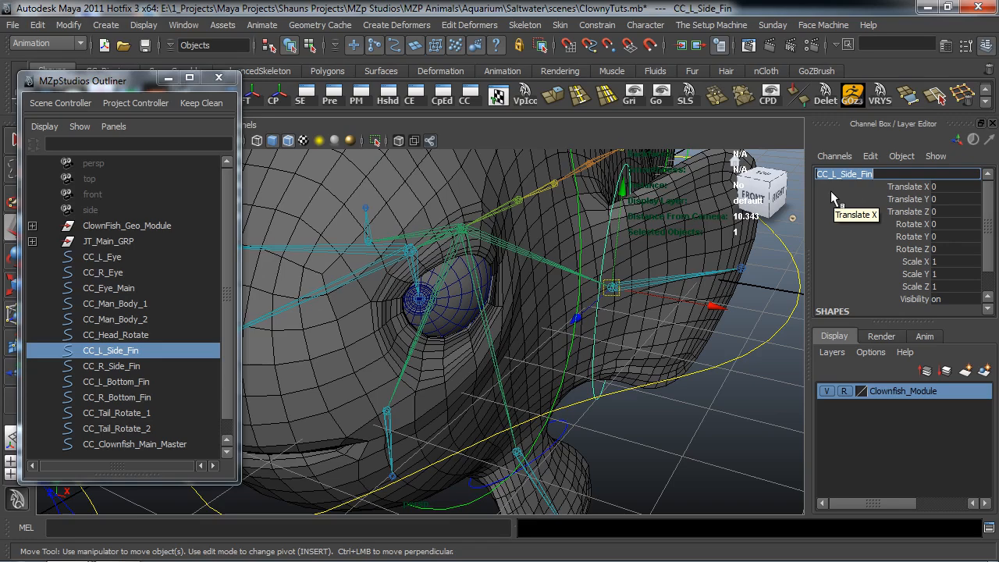
pyautogui.click(741, 431)
# Group the left side fin control curve on its own and centre the group's pivot on the curve
pyautogui.keyDown('alt'); pyautogui.moveTo(703, 426); pyautogui.dragTo(669, 411); pyautogui.keyUp('alt')
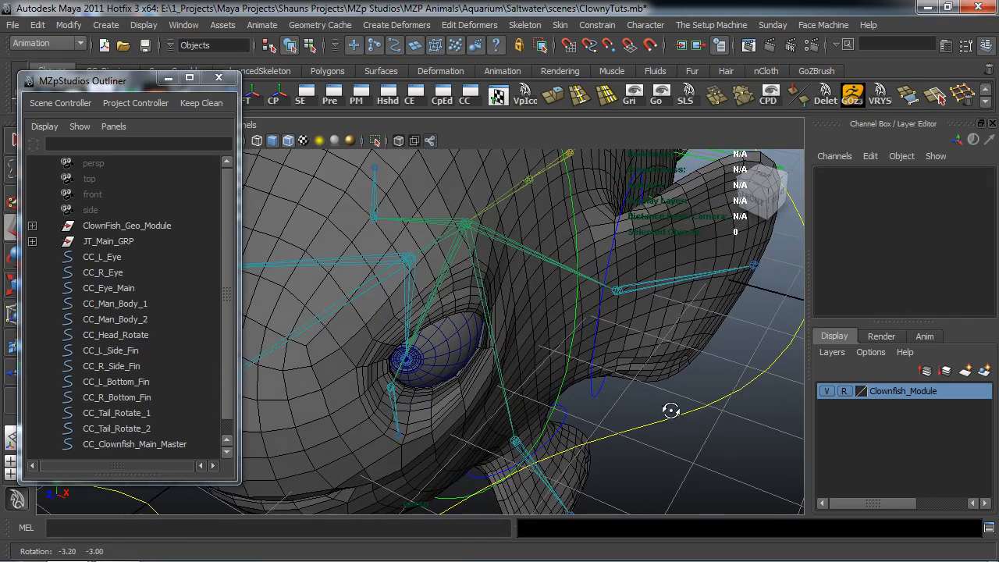
pyautogui.click(593, 396)
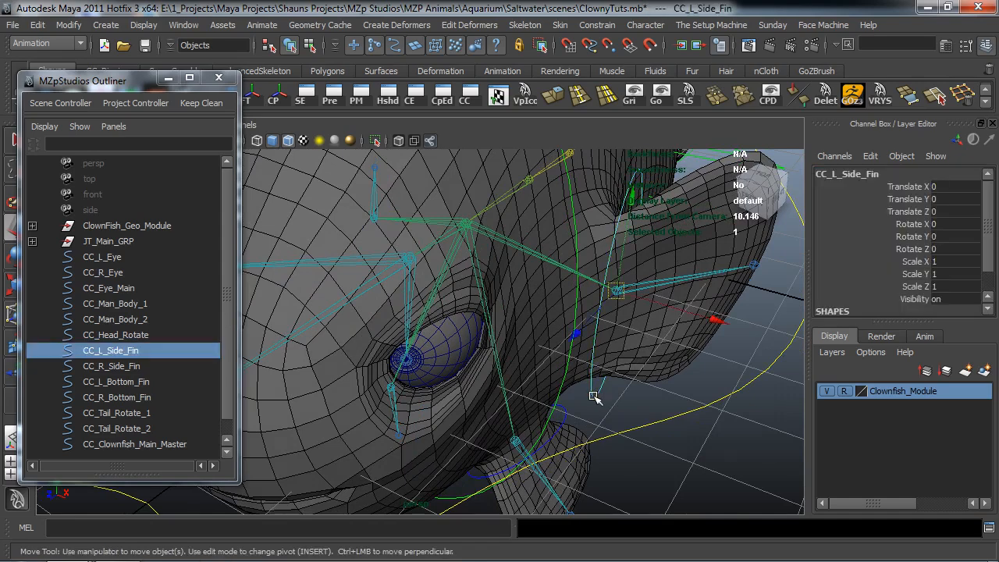
pyautogui.hotkey('ctrl', 'g')
pyautogui.moveTo(113, 81); pyautogui.dragTo(142, 117)
pyautogui.click(159, 95)
# Rename the new group of the left side fin control as CC_L_Side_Fin_GRP
pyautogui.keyDown('alt'); pyautogui.moveTo(629, 279); pyautogui.dragTo(606, 286); pyautogui.keyUp('alt')
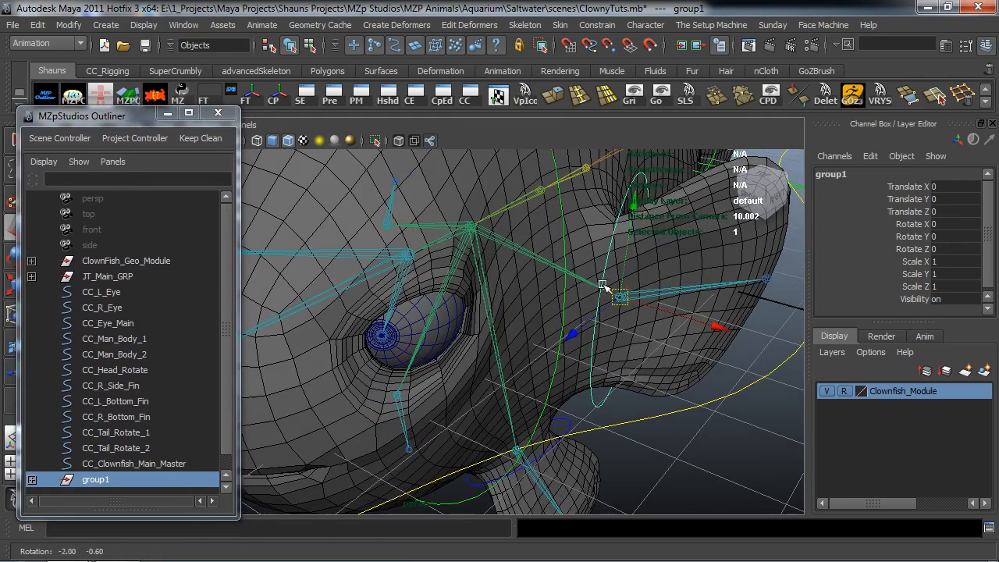
pyautogui.click(841, 173)
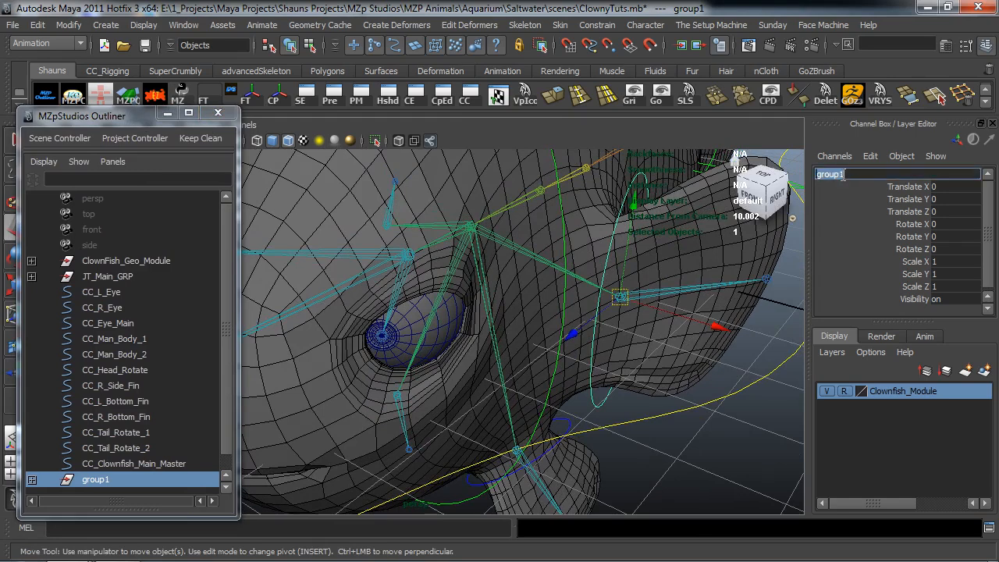
pyautogui.hotkey('ctrl', 'v')
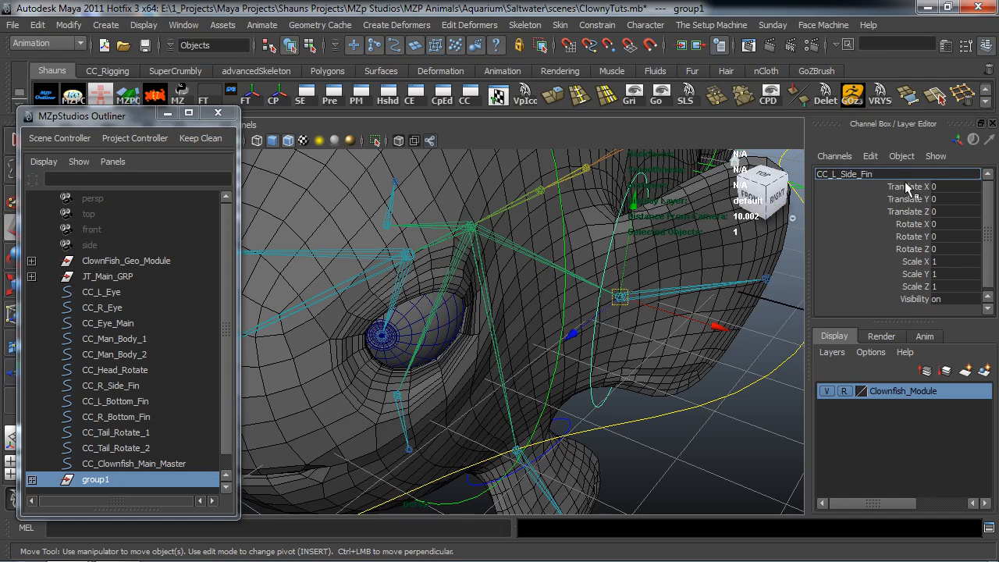
pyautogui.press('Return')
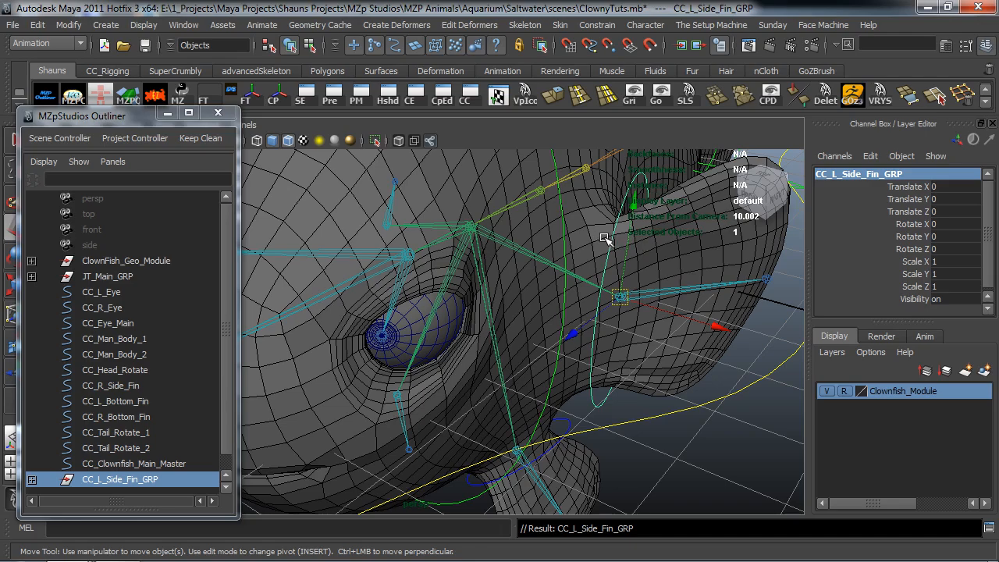
pyautogui.keyDown('alt'); pyautogui.moveTo(600, 235); pyautogui.dragTo(640, 349); pyautogui.keyUp('alt')
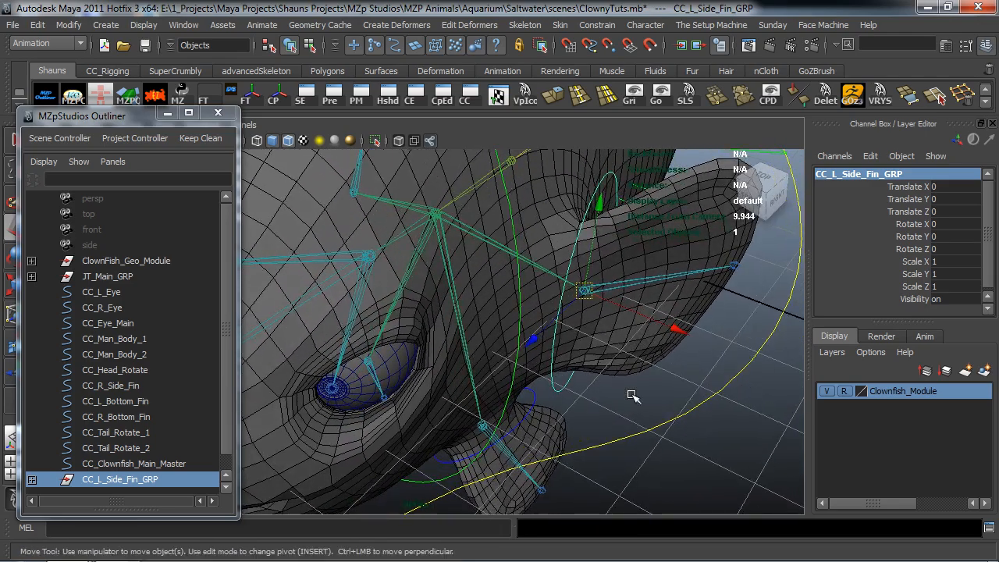
pyautogui.click(632, 396)
# Orient-constrain the JT_L_Side_Fin_1 joint to the CC_L_Side_Fin control curve
pyautogui.keyDown('alt'); pyautogui.moveTo(631, 397); pyautogui.dragTo(575, 394); pyautogui.keyUp('alt')
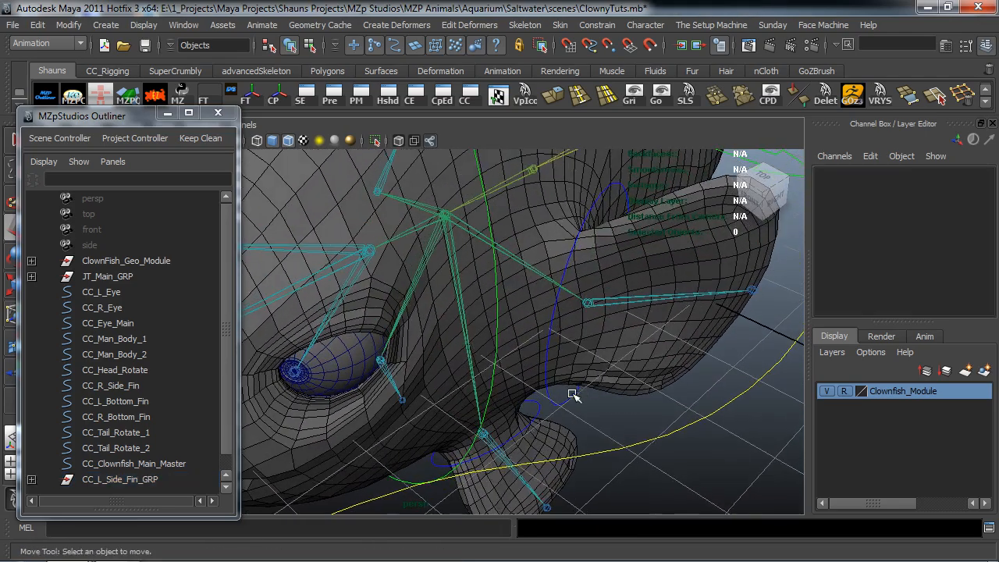
pyautogui.click(584, 407)
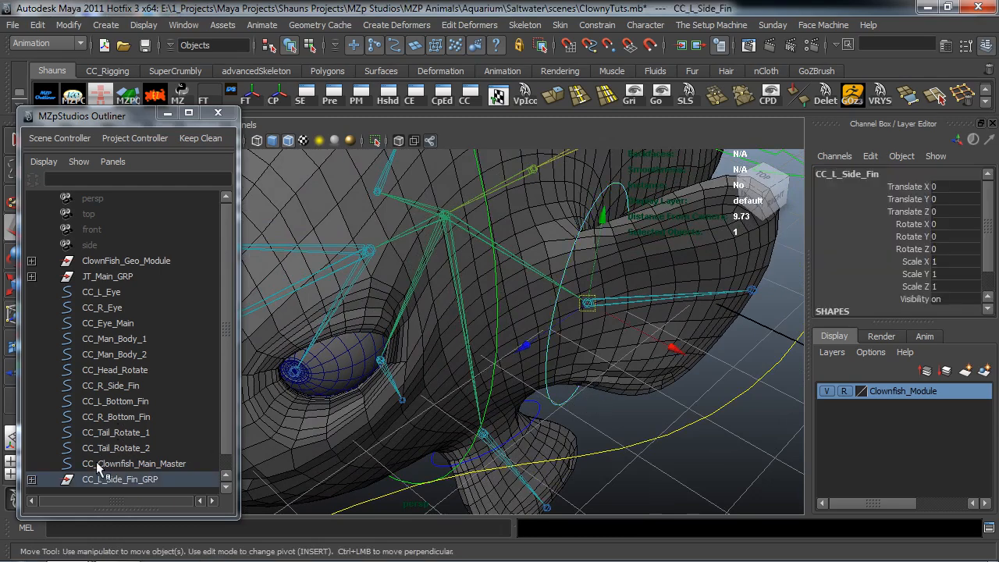
pyautogui.keyDown('alt'); pyautogui.moveTo(524, 317); pyautogui.dragTo(462, 330); pyautogui.keyUp('alt')
pyautogui.scroll(5, 597, 413)
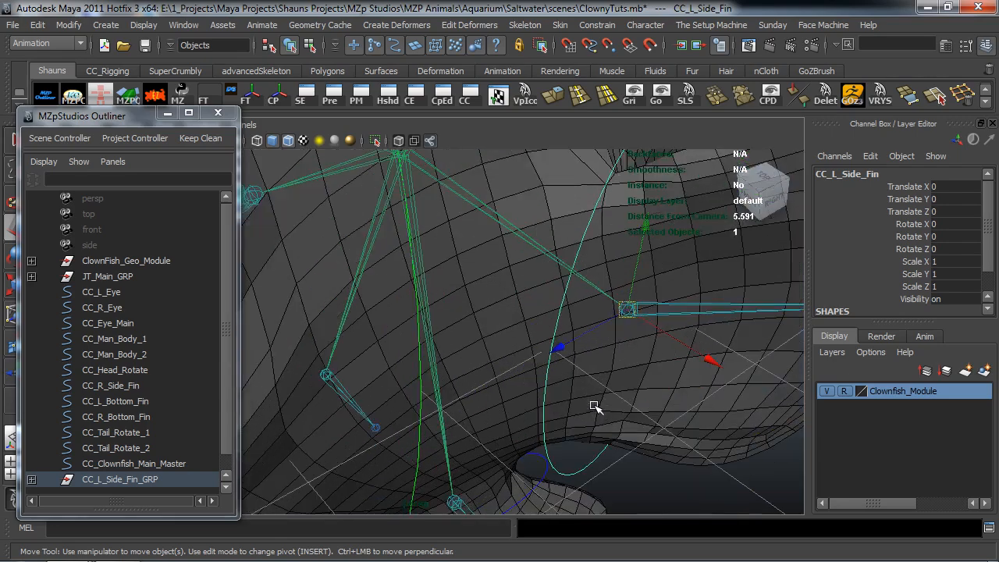
pyautogui.keyDown('shift'); pyautogui.click(705, 296); pyautogui.keyUp('shift')
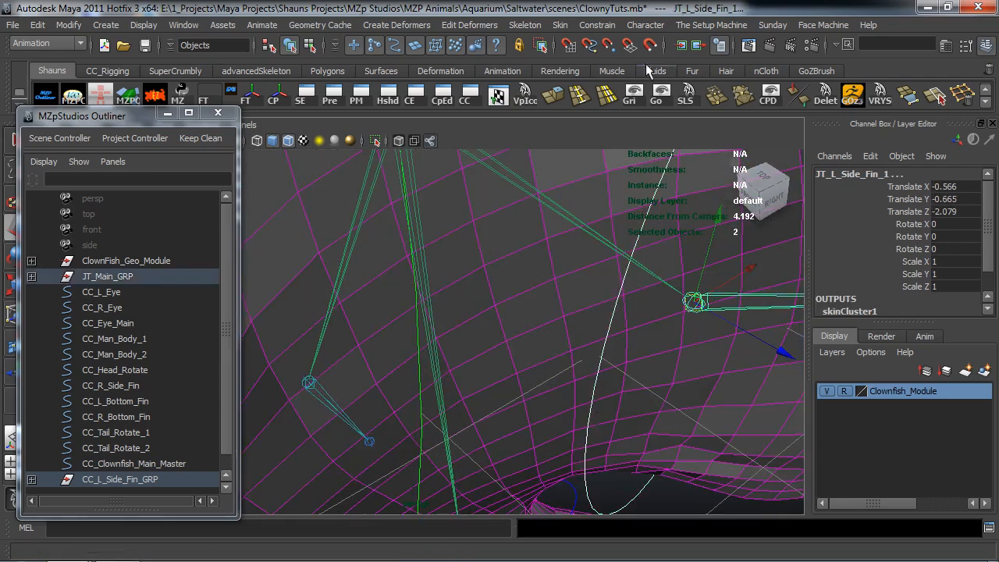
pyautogui.click(596, 25)
pyautogui.click(607, 79)
pyautogui.keyDown('alt'); pyautogui.moveTo(609, 301); pyautogui.dragTo(612, 313); pyautogui.keyUp('alt')
pyautogui.click(741, 395)
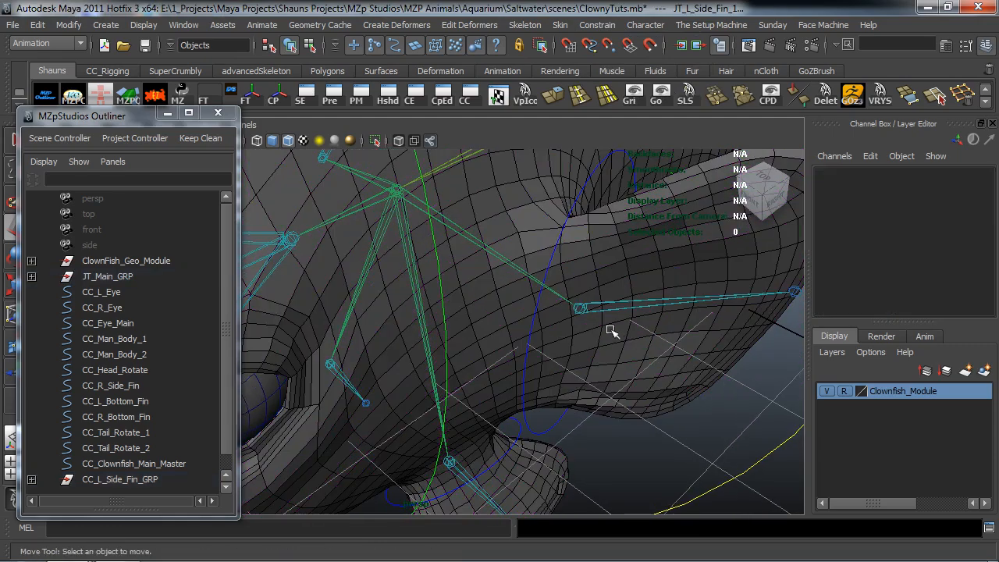
# Point-constrain CC_L_Side_Fin_GRP to the JT_L_Side_Fin_1 joint on all axes with Maintain offset enabled
pyautogui.click(580, 308)
pyautogui.click(595, 25)
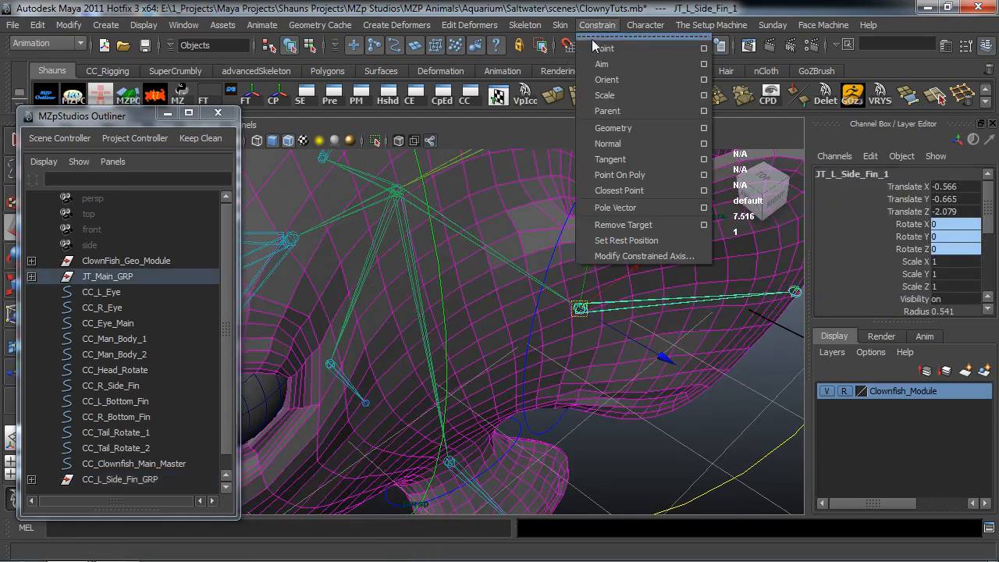
pyautogui.click(705, 49)
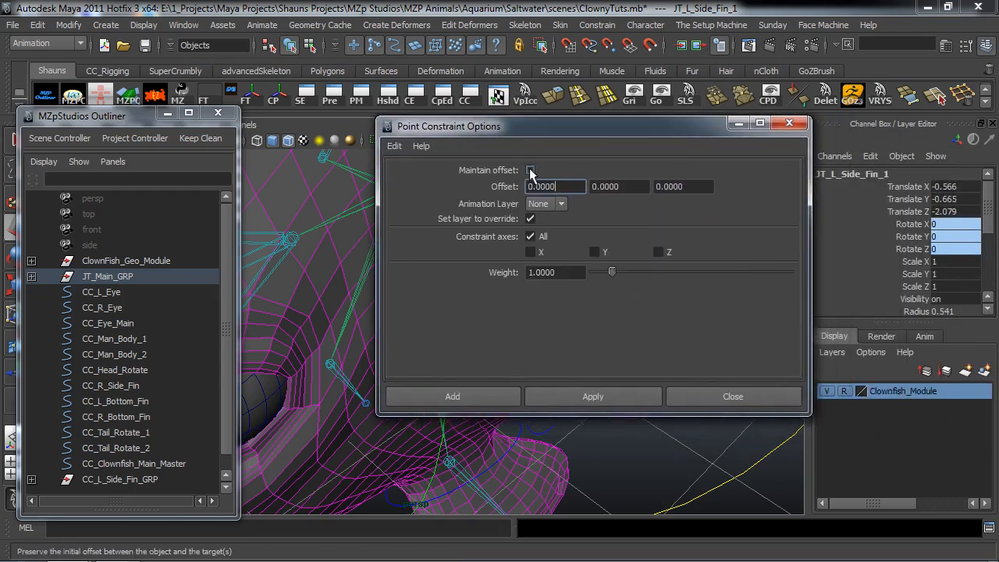
pyautogui.click(531, 170)
pyautogui.click(452, 395)
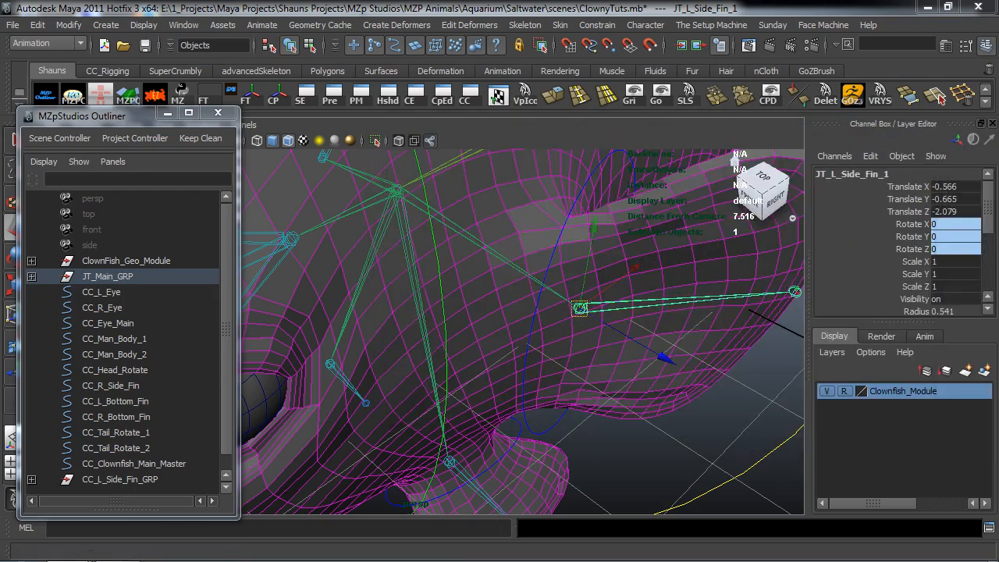
pyautogui.keyDown('ctrl'); pyautogui.click(121, 479); pyautogui.keyUp('ctrl')
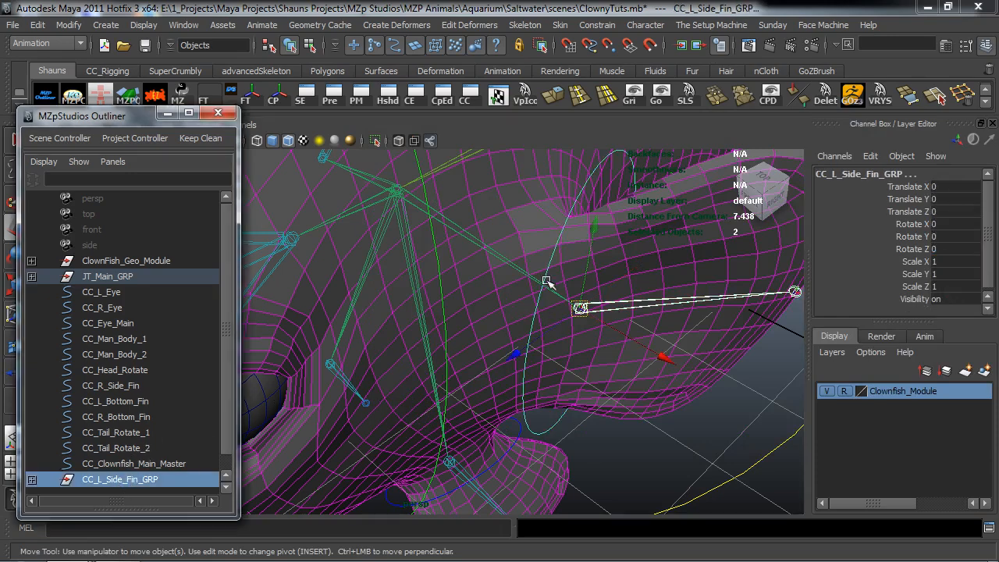
pyautogui.click(597, 25)
pyautogui.click(705, 49)
pyautogui.moveTo(559, 146); pyautogui.dragTo(495, 138)
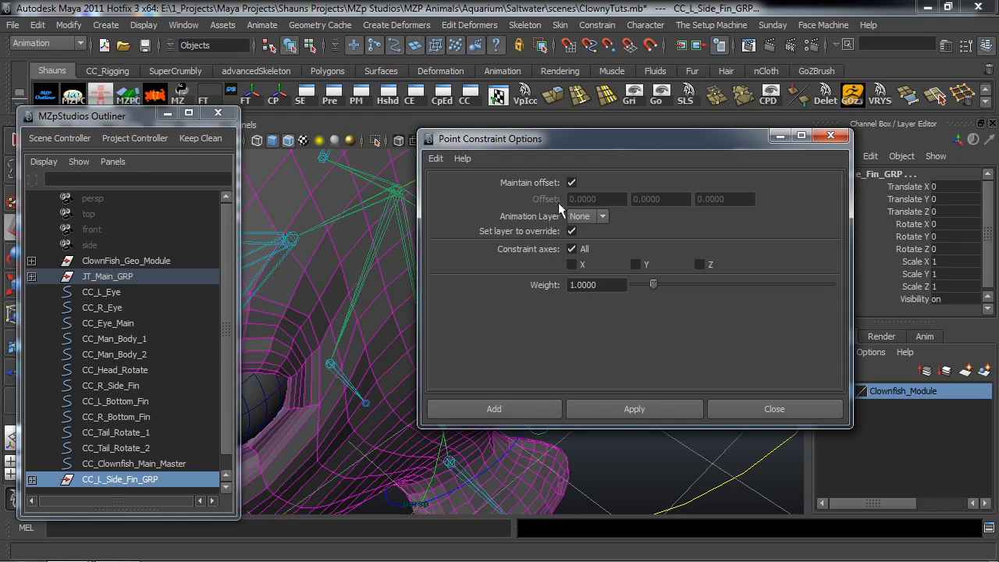
pyautogui.click(616, 414)
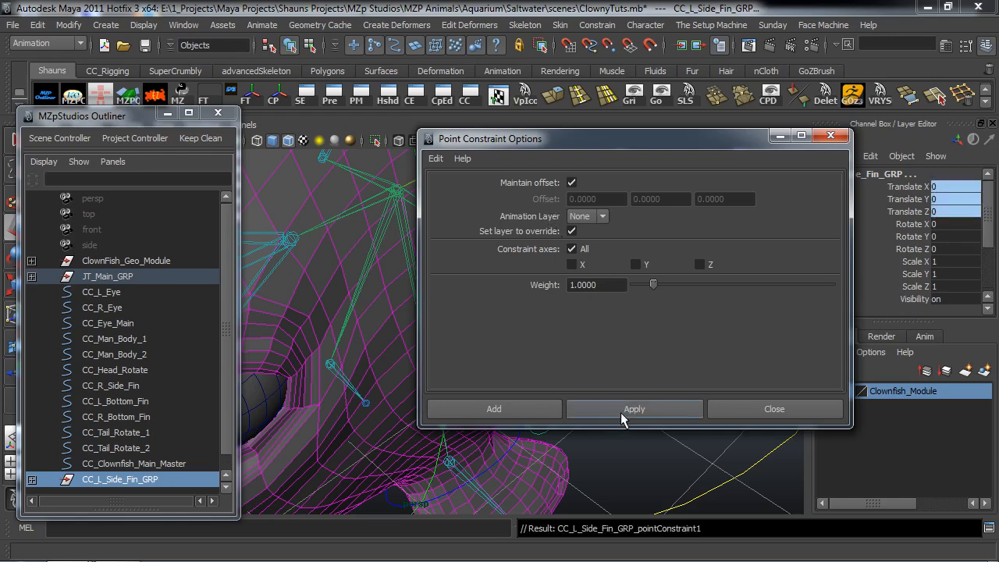
pyautogui.click(747, 410)
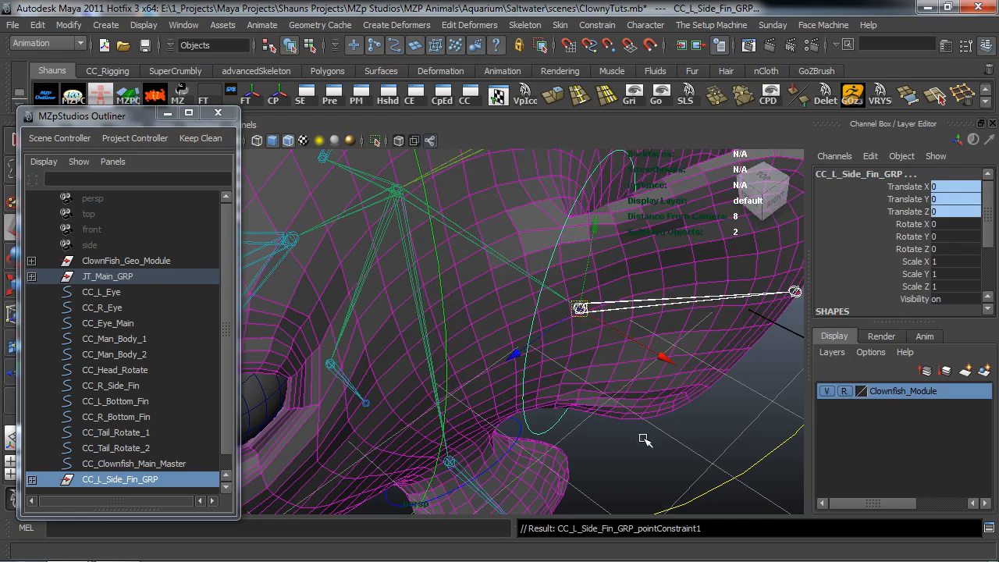
# Test the left side fin setup by rotating the CC_L_Side_Fin control, and undo the test transforms
pyautogui.click(575, 313)
pyautogui.moveTo(572, 326)
pyautogui.mouseDown()
pyautogui.moveTo(563, 333)
pyautogui.moveTo(575, 312)
pyautogui.mouseUp()
pyautogui.hotkey('ctrl', 'z')
pyautogui.click(523, 356)
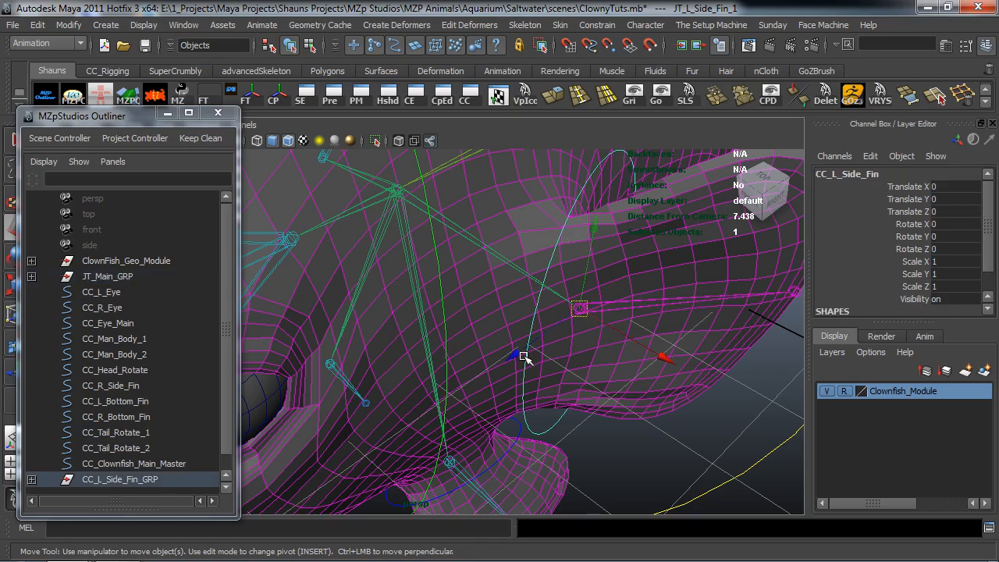
pyautogui.press('e')
pyautogui.moveTo(650, 400); pyautogui.dragTo(607, 364)
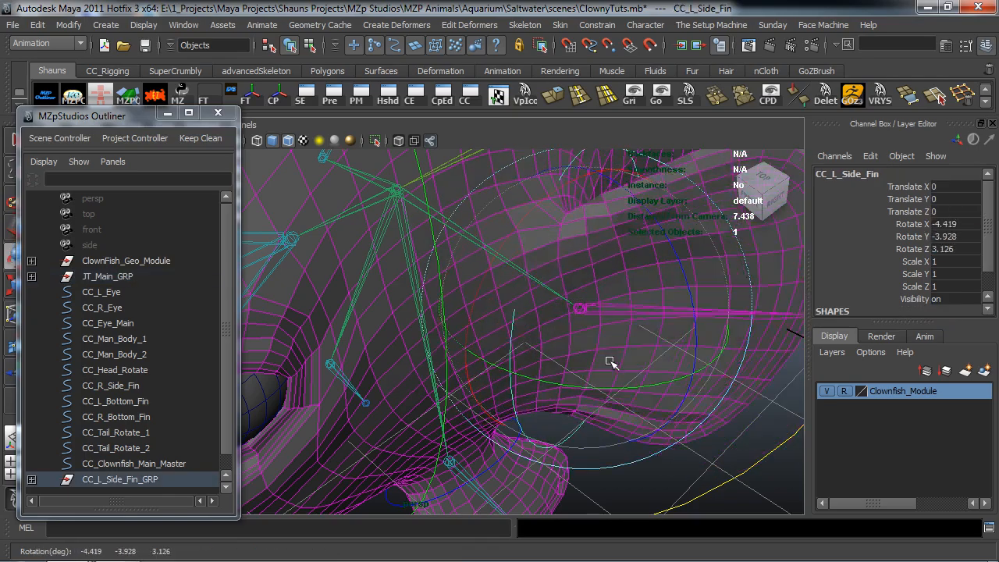
pyautogui.moveTo(694, 344); pyautogui.dragTo(551, 342)
pyautogui.hotkey('ctrl', 'z')
pyautogui.keyDown('alt'); pyautogui.moveTo(551, 341); pyautogui.dragTo(479, 346, button='right'); pyautogui.keyUp('alt')
pyautogui.moveTo(479, 345)
pyautogui.keyDown('alt'); pyautogui.mouseDown()
pyautogui.moveTo(456, 370)
pyautogui.moveTo(458, 357)
pyautogui.moveTo(491, 340)
pyautogui.mouseUp(); pyautogui.keyUp('alt')
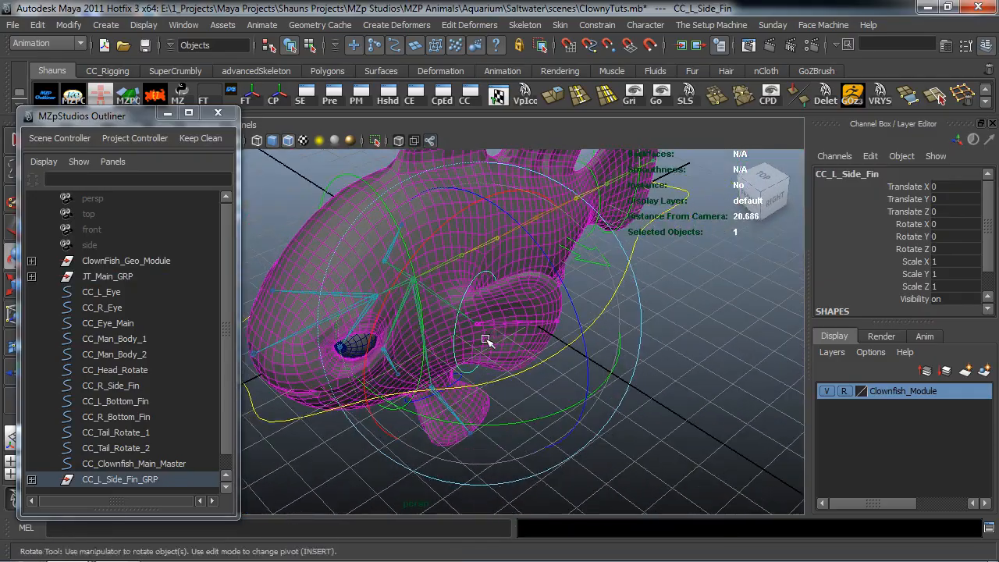
pyautogui.keyDown('alt'); pyautogui.moveTo(464, 301); pyautogui.dragTo(500, 320); pyautogui.keyUp('alt')
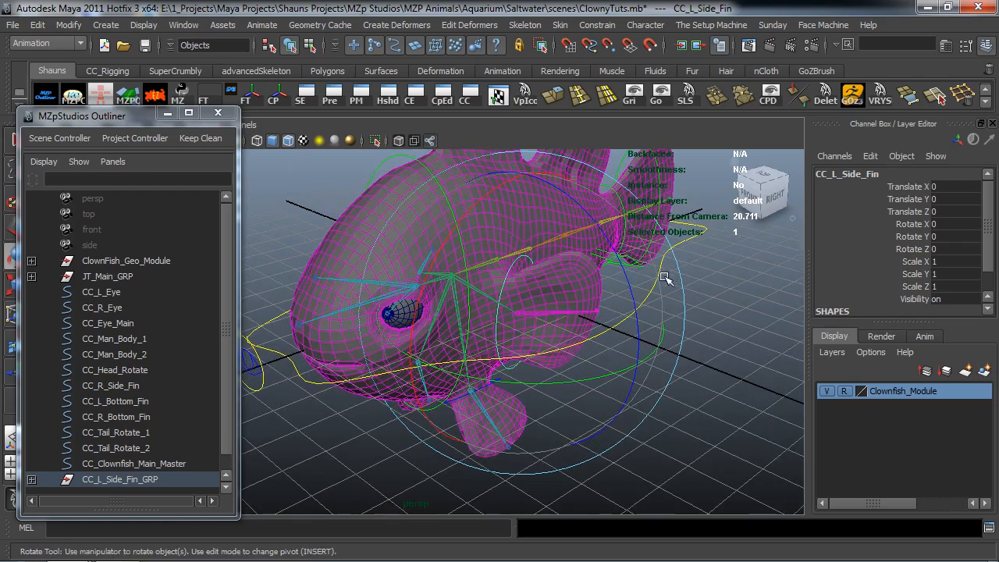
pyautogui.keyDown('alt'); pyautogui.moveTo(442, 328); pyautogui.dragTo(470, 341); pyautogui.keyUp('alt')
pyautogui.click(415, 442)
# Select the left bottom fin control curve, CC_L_Bottom_Fin, and copy its name
pyautogui.keyDown('alt'); pyautogui.moveTo(494, 417); pyautogui.dragTo(401, 359, button='right'); pyautogui.keyUp('alt')
pyautogui.keyDown('alt'); pyautogui.moveTo(401, 359); pyautogui.dragTo(468, 321); pyautogui.keyUp('alt')
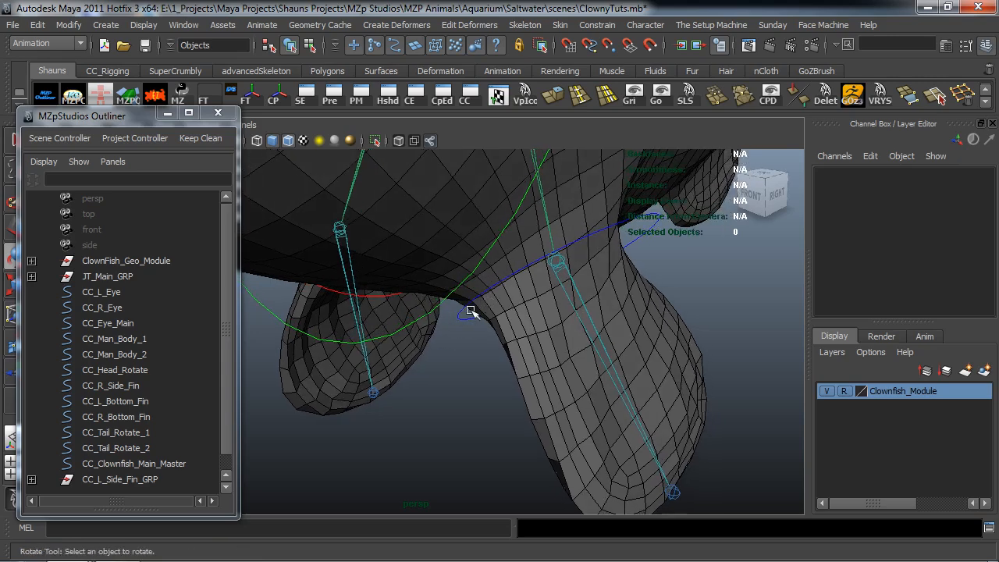
pyautogui.keyDown('alt'); pyautogui.moveTo(484, 311); pyautogui.dragTo(469, 326); pyautogui.keyUp('alt')
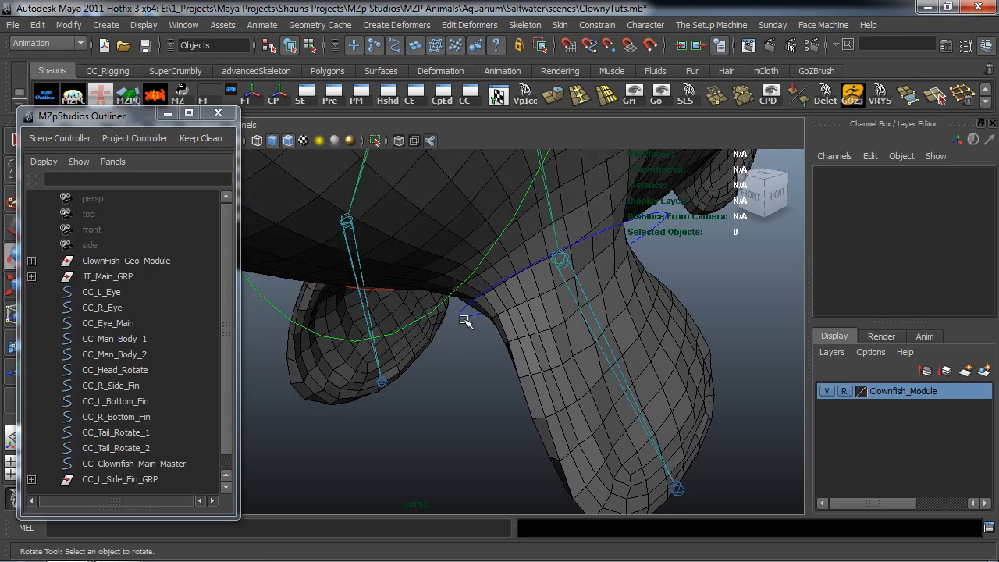
pyautogui.click(463, 317)
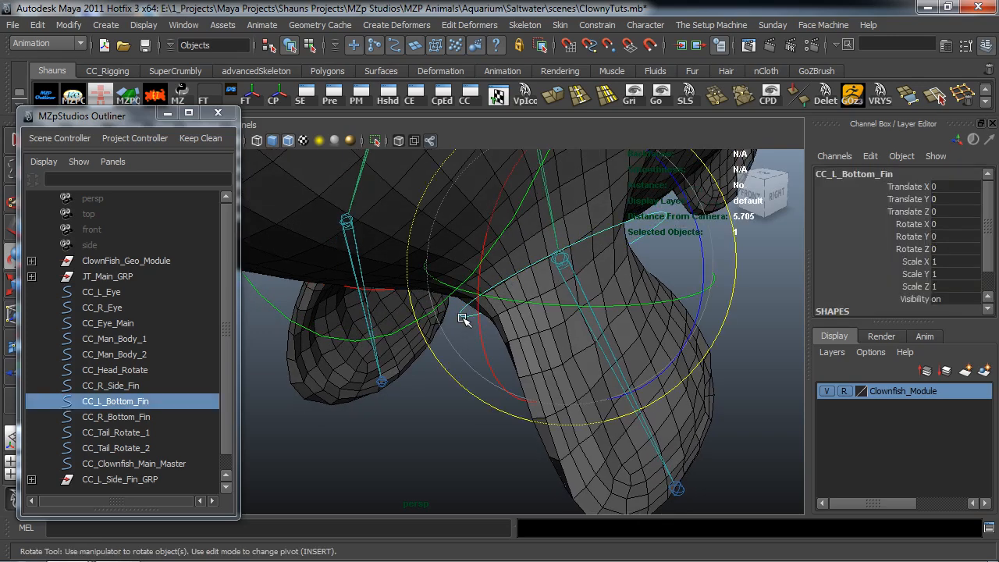
pyautogui.doubleClick(871, 173)
pyautogui.hotkey('ctrl', 'c')
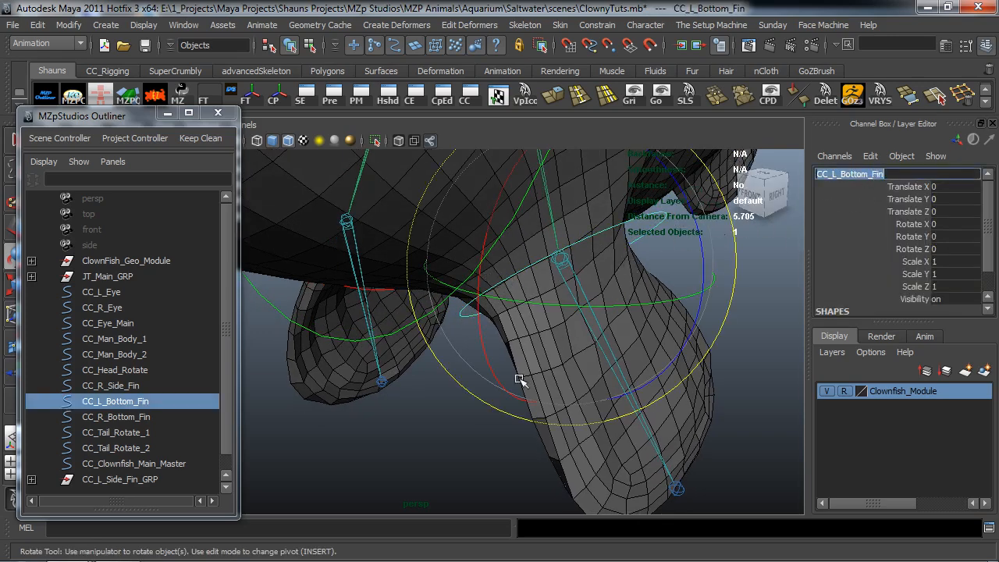
pyautogui.click(449, 438)
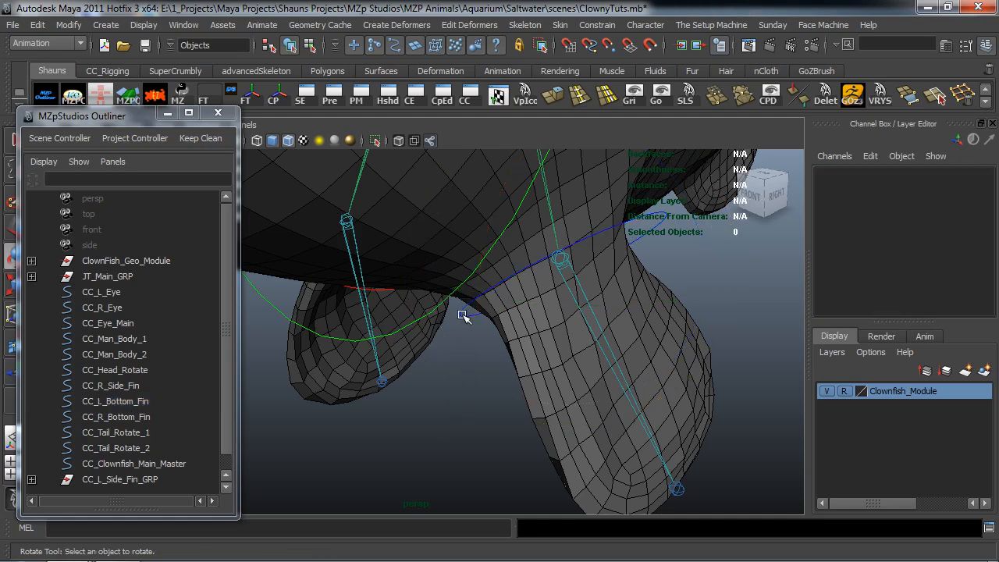
# Group the left bottom fin control curve on its own and centre the group's pivot on the curve
pyautogui.click(463, 316)
pyautogui.hotkey('ctrl', 'g')
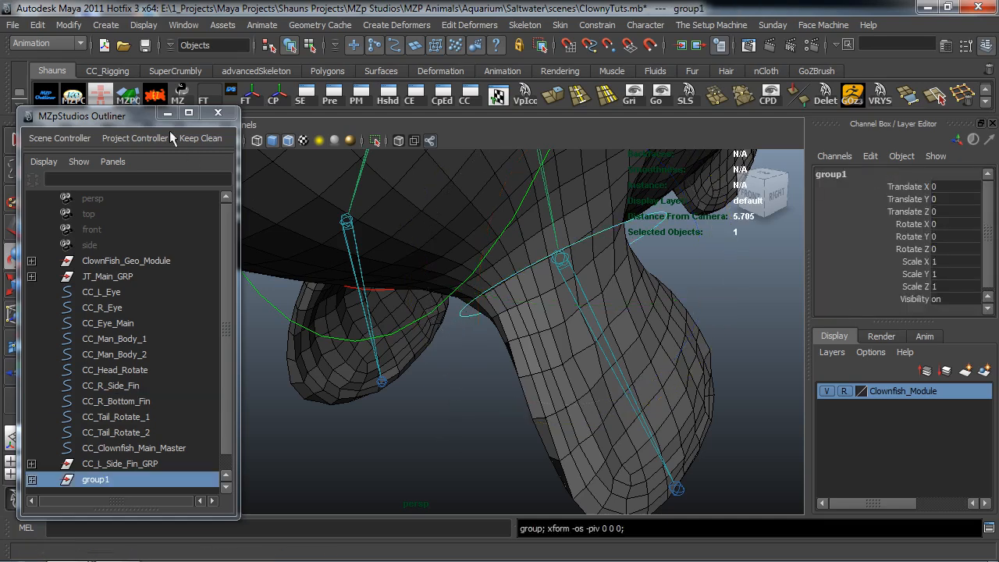
pyautogui.click(154, 95)
pyautogui.press('e')
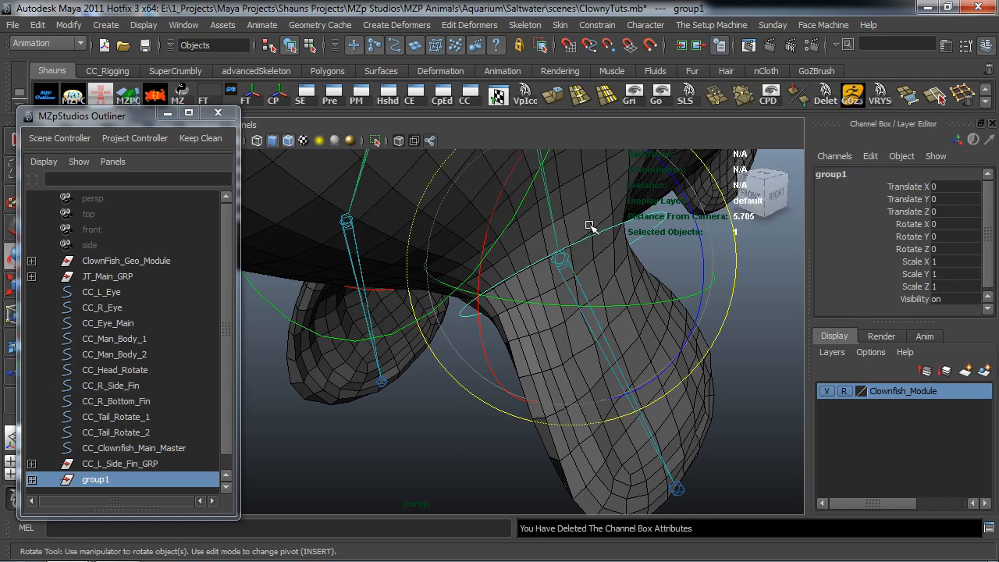
# Rename the left bottom fin control's group as CC_L_Bottom_Fin_GRP
pyautogui.click(847, 174)
pyautogui.hotkey('ctrl', 'v')
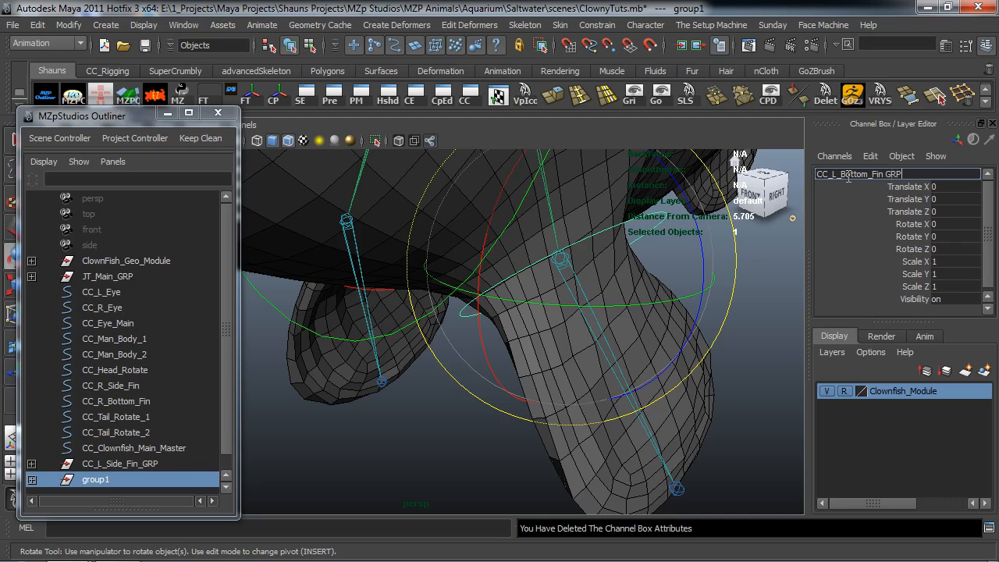
pyautogui.press('Return')
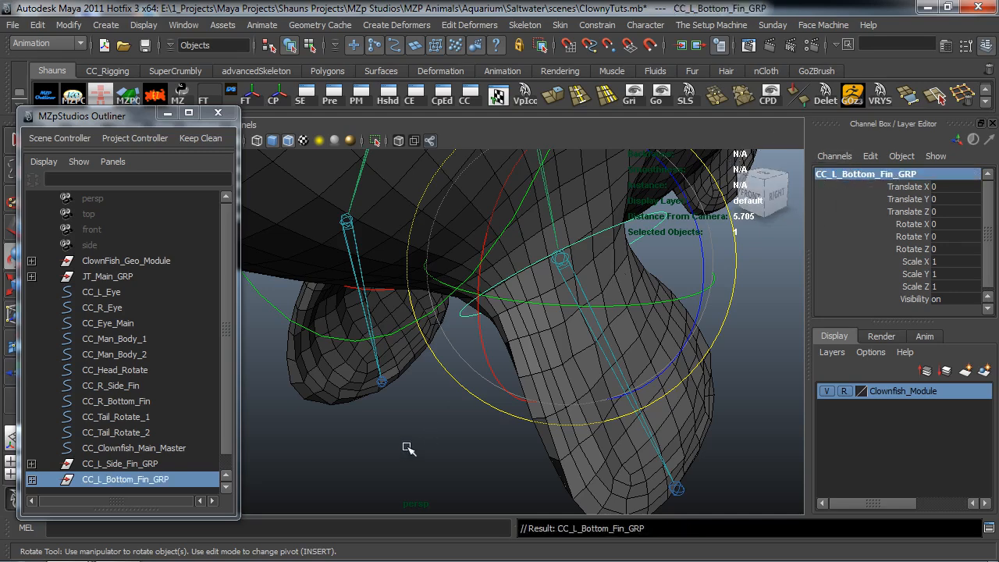
# Orient-constrain the JT_L_Bottom_Fin_1 joint to the CC_L_Bottom_Fin control curve
pyautogui.click(408, 448)
pyautogui.click(466, 314)
pyautogui.keyDown('alt'); pyautogui.moveTo(535, 280); pyautogui.dragTo(523, 317, button='middle'); pyautogui.keyUp('alt')
pyautogui.scroll(3, 524, 317)
pyautogui.keyDown('alt'); pyautogui.moveTo(524, 317); pyautogui.dragTo(553, 301); pyautogui.keyUp('alt')
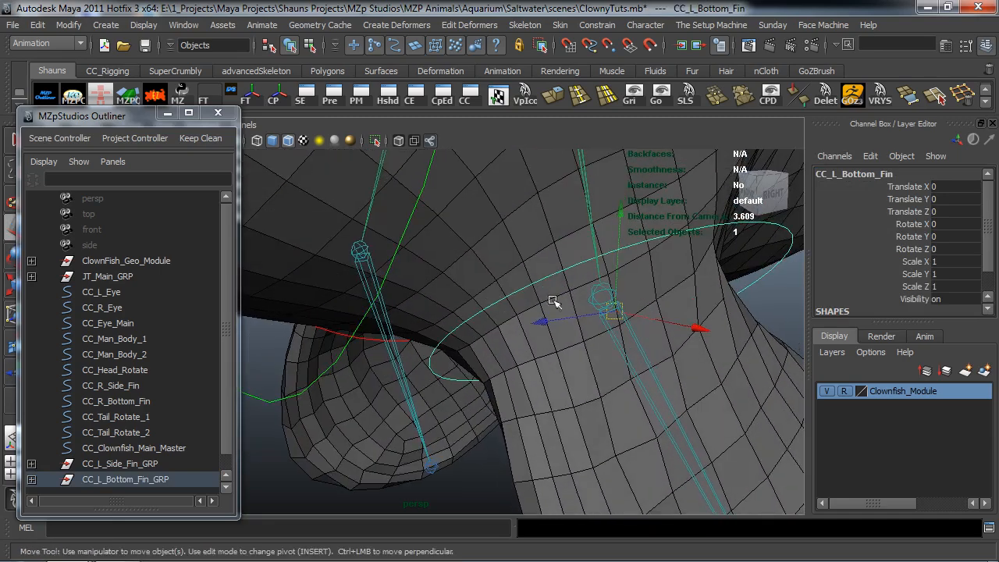
pyautogui.keyDown('shift'); pyautogui.click(598, 291); pyautogui.keyUp('shift')
pyautogui.click(597, 24)
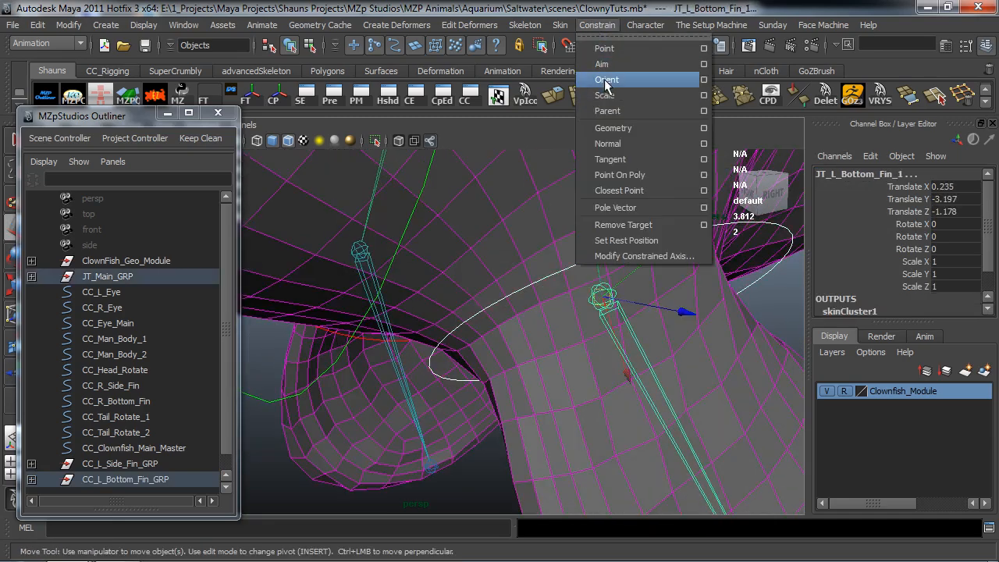
pyautogui.click(605, 81)
# Review the Orient Constraint options, checking the Maintain offset setting, and close them without applying
pyautogui.keyDown('alt'); pyautogui.moveTo(490, 292); pyautogui.dragTo(541, 327); pyautogui.keyUp('alt')
pyautogui.click(597, 24)
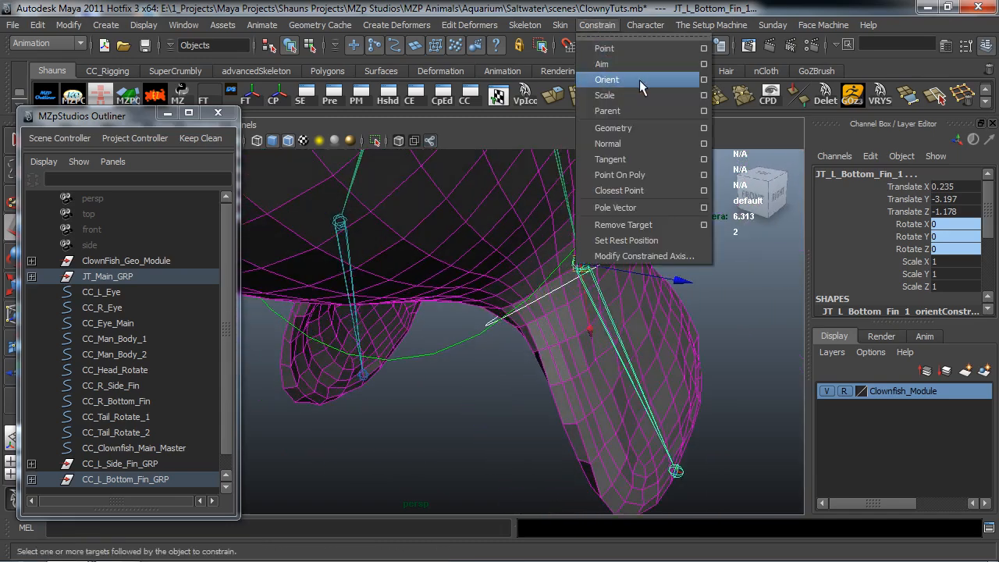
pyautogui.click(706, 80)
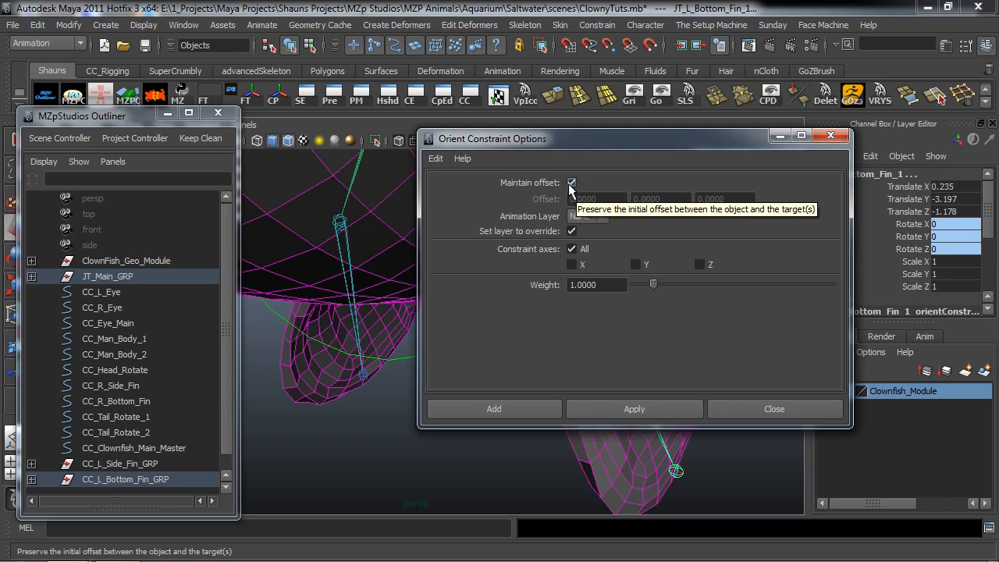
pyautogui.click(832, 140)
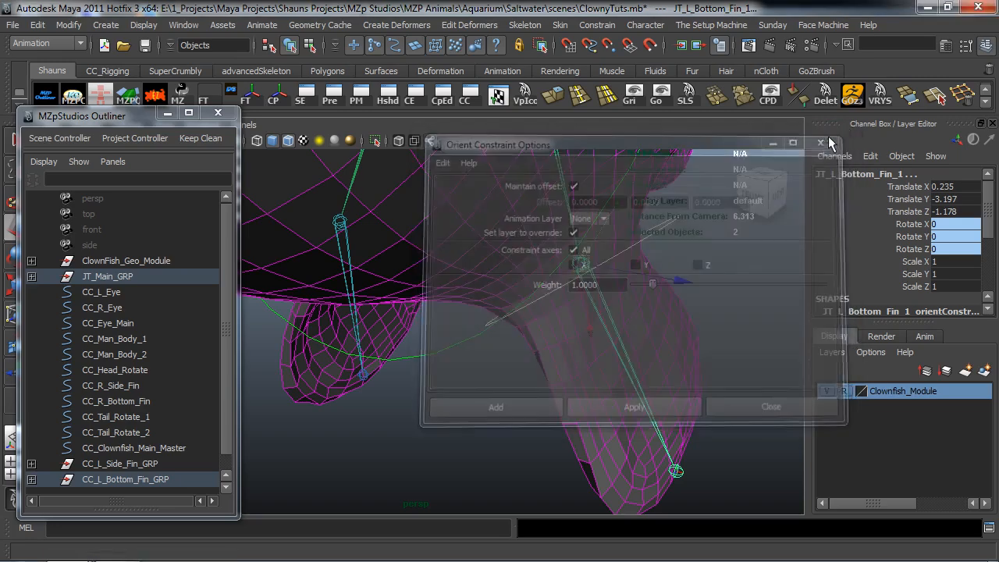
pyautogui.keyDown('alt'); pyautogui.moveTo(511, 375); pyautogui.dragTo(542, 331); pyautogui.keyUp('alt')
# Point-constrain CC_L_Bottom_Fin_GRP to the JT_L_Bottom_Fin_1 joint on all axes with Maintain offset enabled
pyautogui.click(498, 399)
pyautogui.click(591, 266)
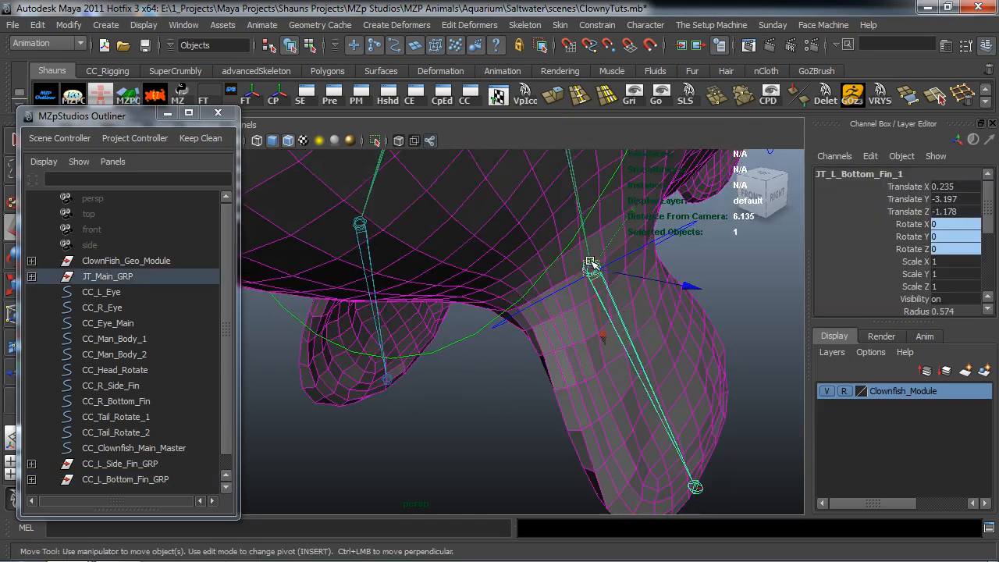
pyautogui.keyDown('ctrl'); pyautogui.click(125, 480); pyautogui.keyUp('ctrl')
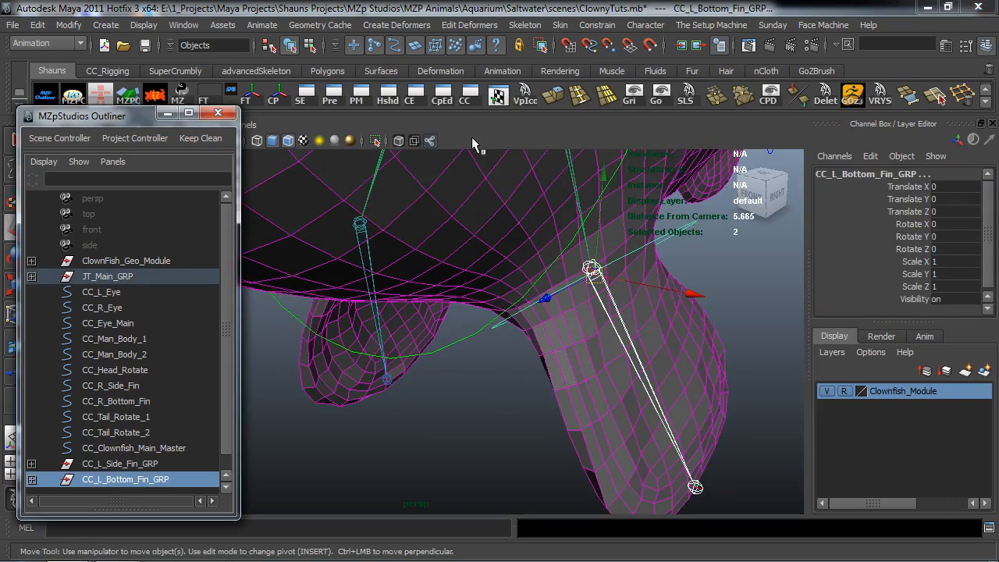
pyautogui.click(596, 26)
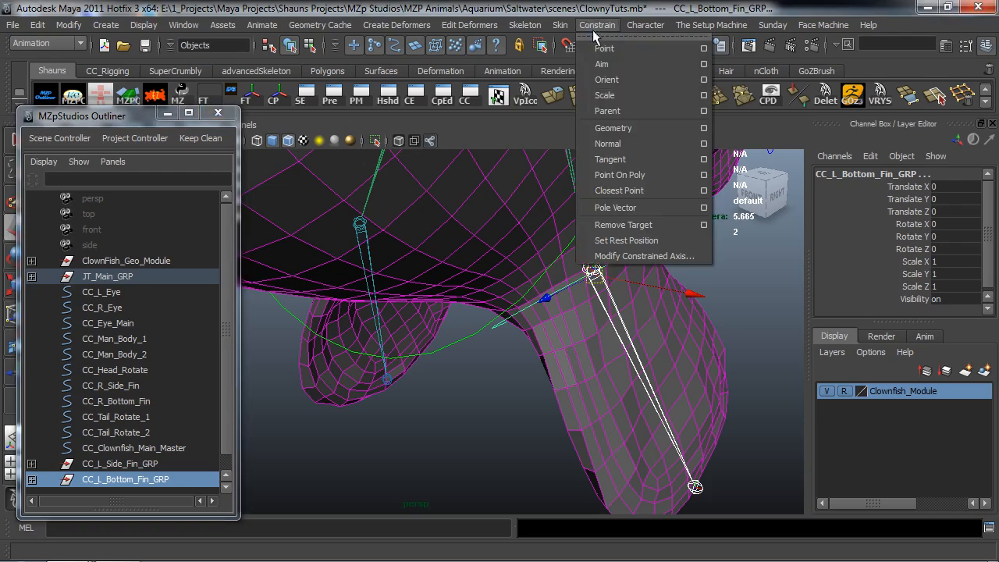
pyautogui.click(704, 48)
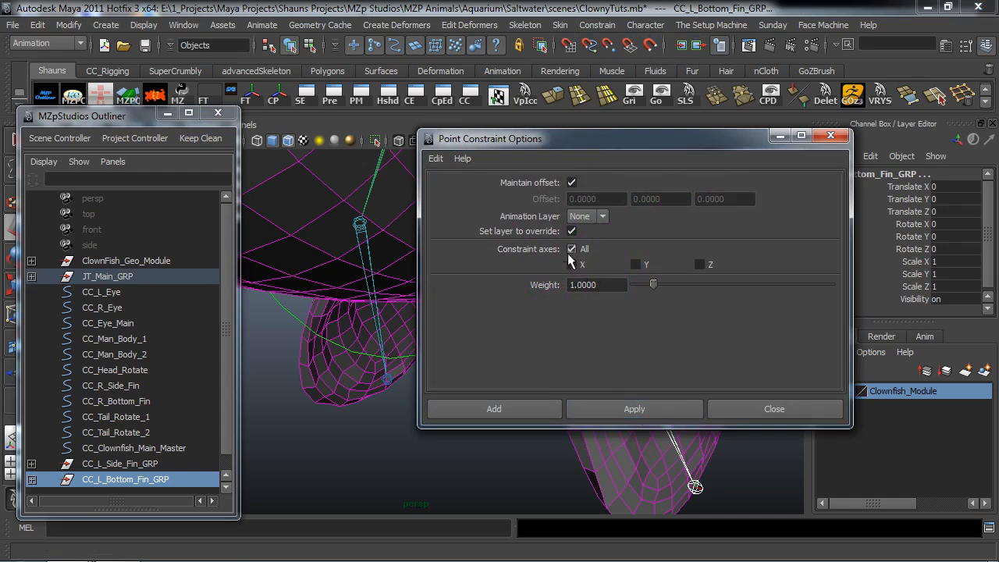
pyautogui.click(633, 409)
pyautogui.click(749, 408)
pyautogui.click(424, 473)
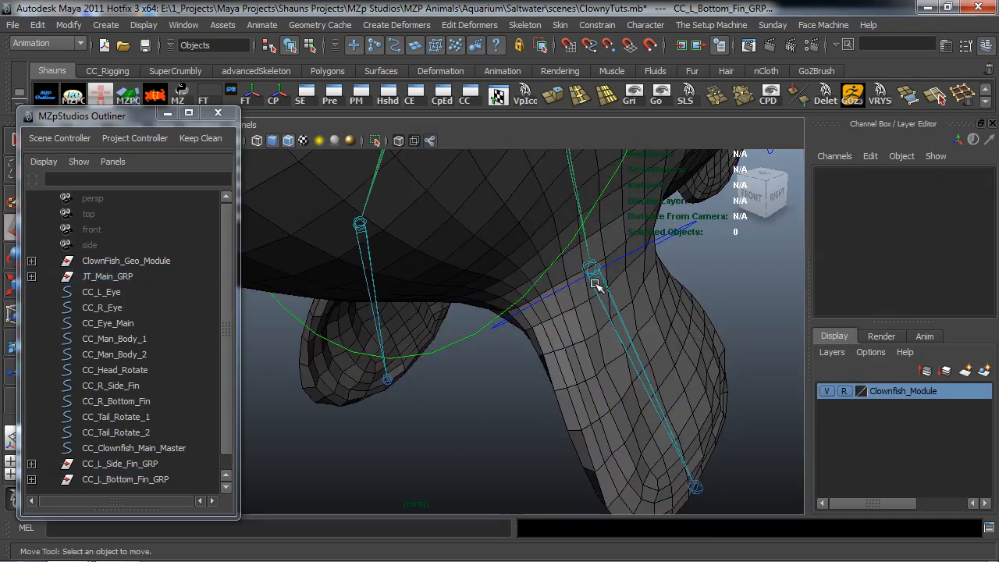
# Test the left bottom fin setup by moving its base joint, and undo the move
pyautogui.click(593, 265)
pyautogui.moveTo(593, 269); pyautogui.dragTo(565, 275)
pyautogui.hotkey('ctrl', 'z')
pyautogui.click(442, 408)
# Select the right bottom fin control curve, CC_R_Bottom_Fin, and copy its name
pyautogui.keyDown('alt'); pyautogui.moveTo(441, 408); pyautogui.dragTo(652, 337); pyautogui.keyUp('alt')
pyautogui.scroll(4, 556, 355)
pyautogui.keyDown('alt'); pyautogui.moveTo(552, 357); pyautogui.dragTo(480, 326); pyautogui.keyUp('alt')
pyautogui.scroll(3, 500, 357)
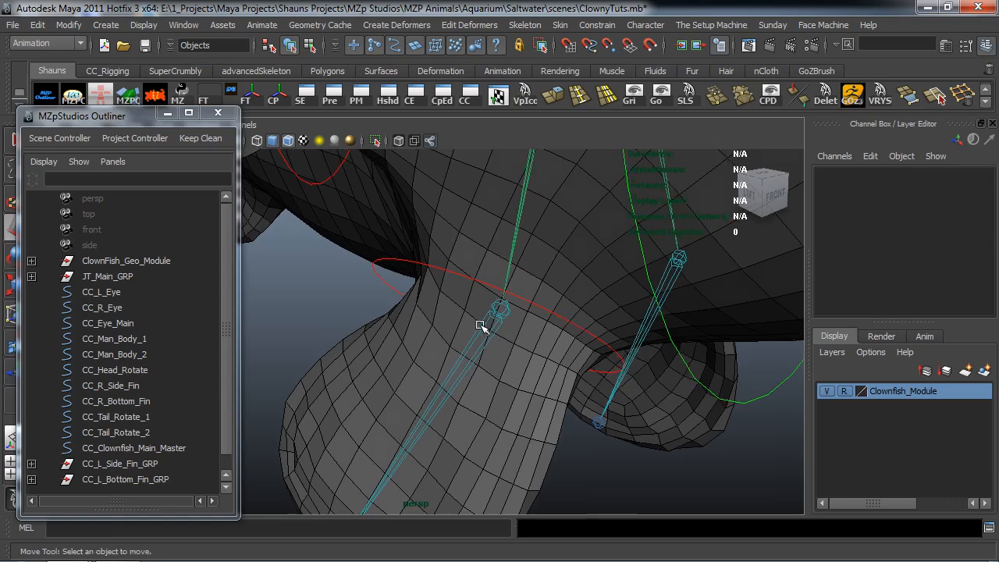
pyautogui.click(514, 296)
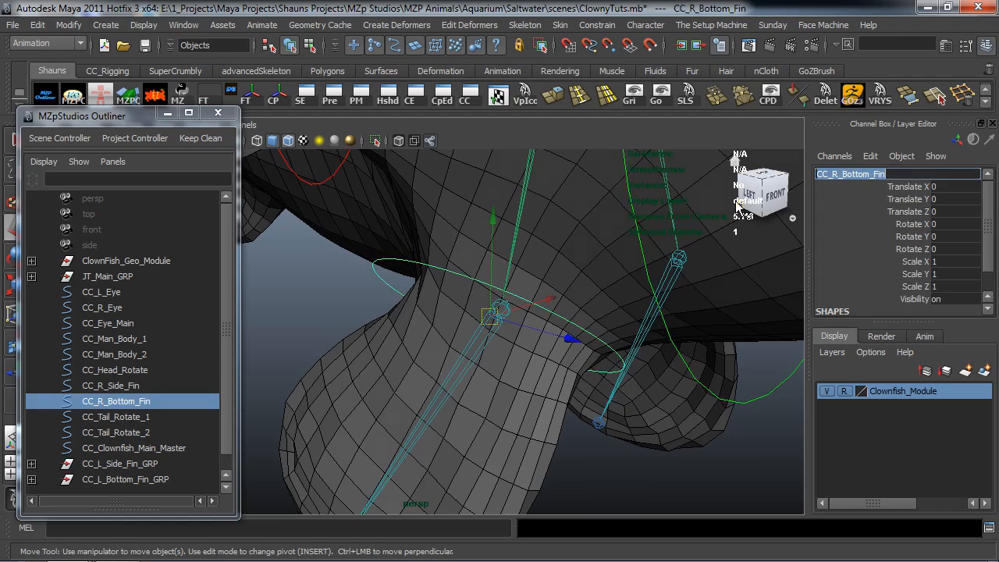
pyautogui.click(339, 295)
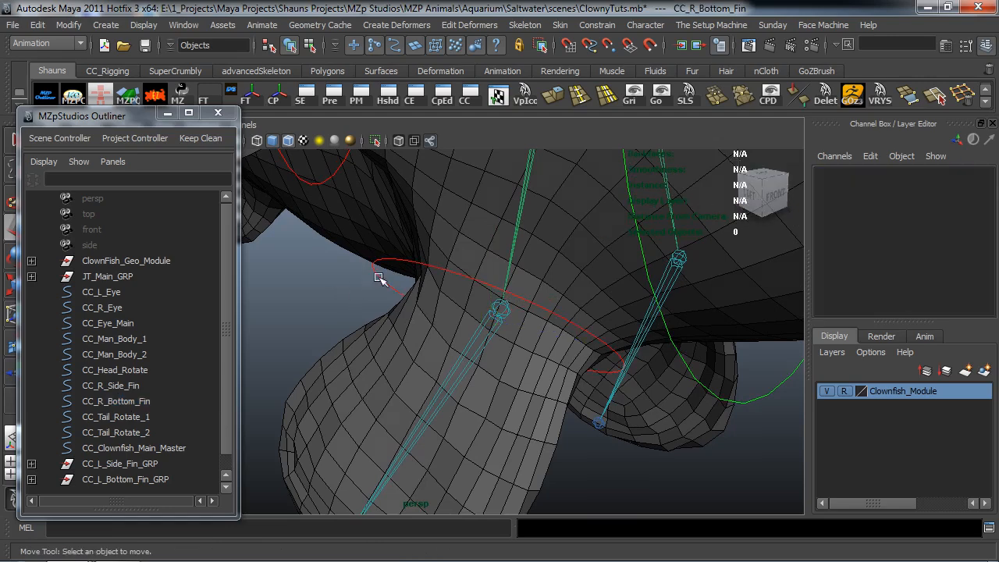
pyautogui.click(403, 259)
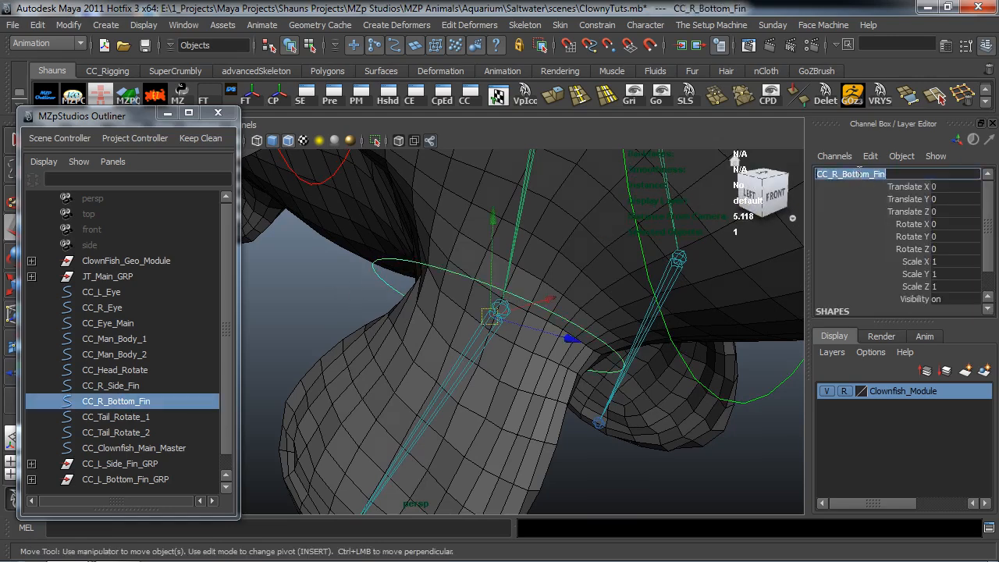
pyautogui.click(622, 469)
pyautogui.click(593, 331)
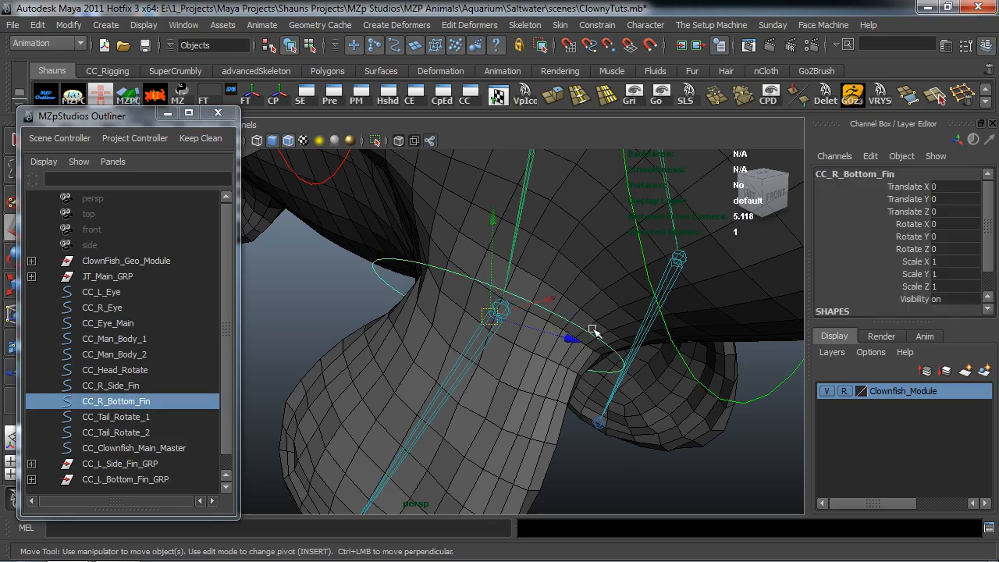
# Group the right bottom fin control curve as CC_R_Bottom_Fin_GRP and centre the group's pivot on the curve
pyautogui.hotkey('ctrl', 'g')
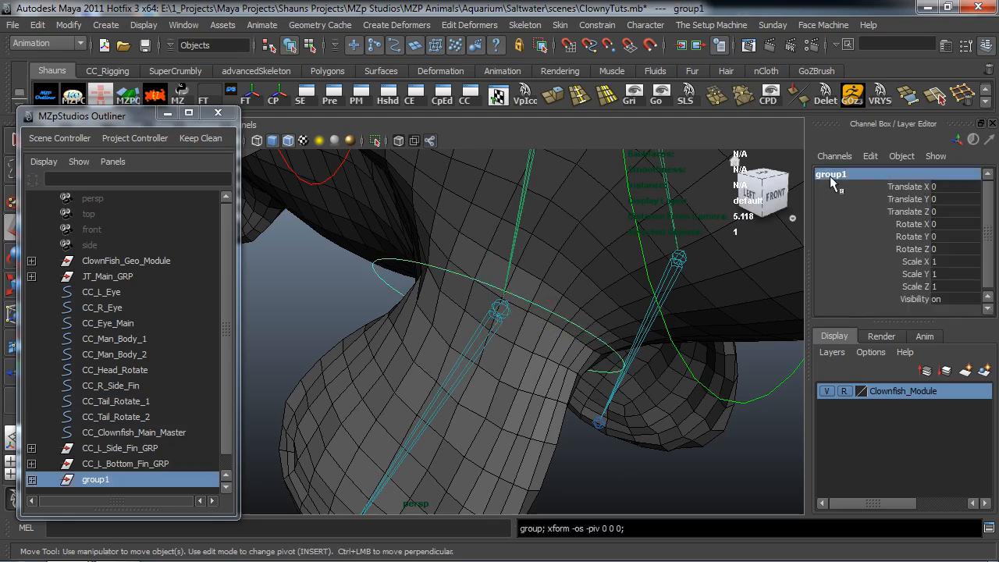
pyautogui.doubleClick(829, 175)
pyautogui.write('CC_R_Bottom_Fin')
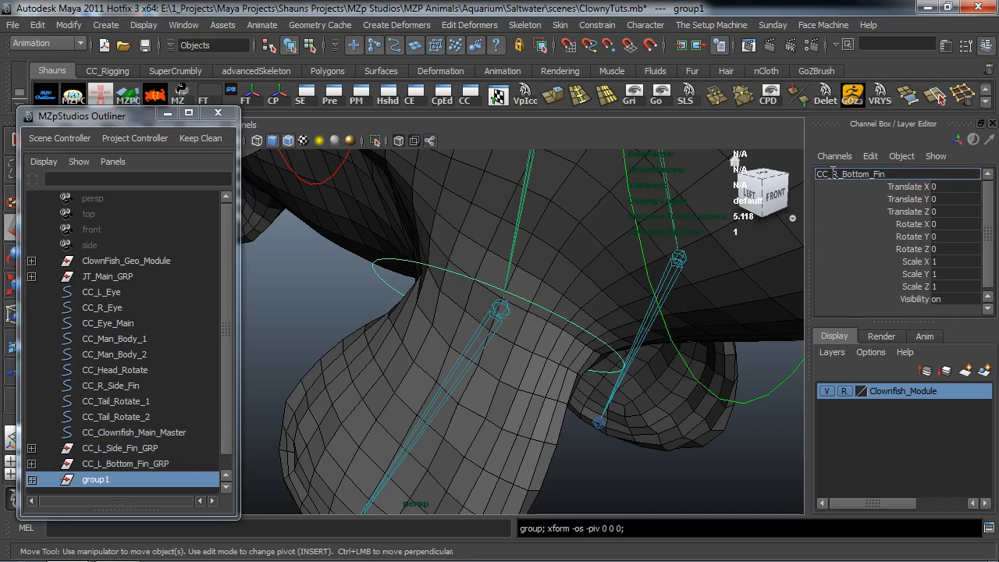
pyautogui.write('_GRP')
pyautogui.press('Return')
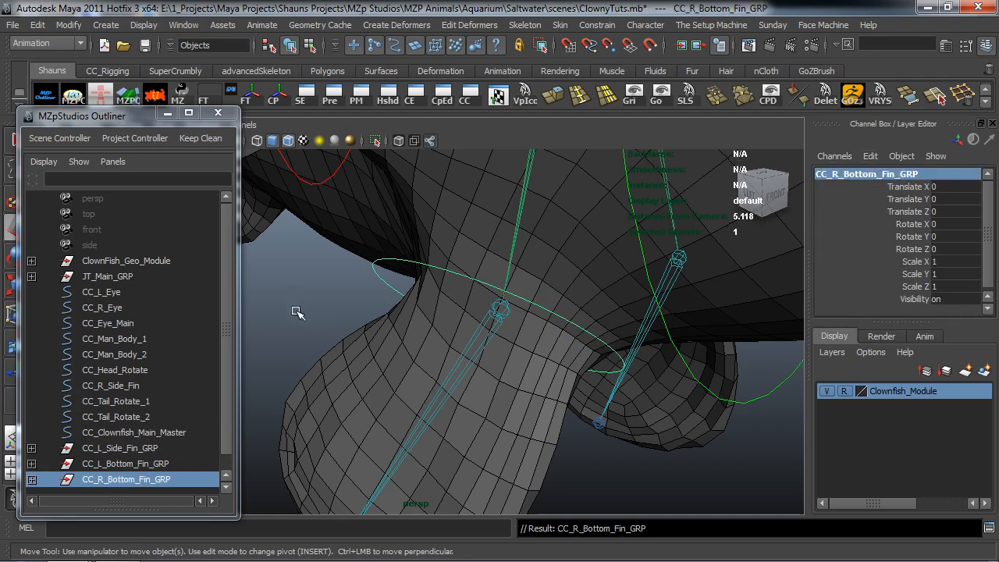
pyautogui.click(156, 95)
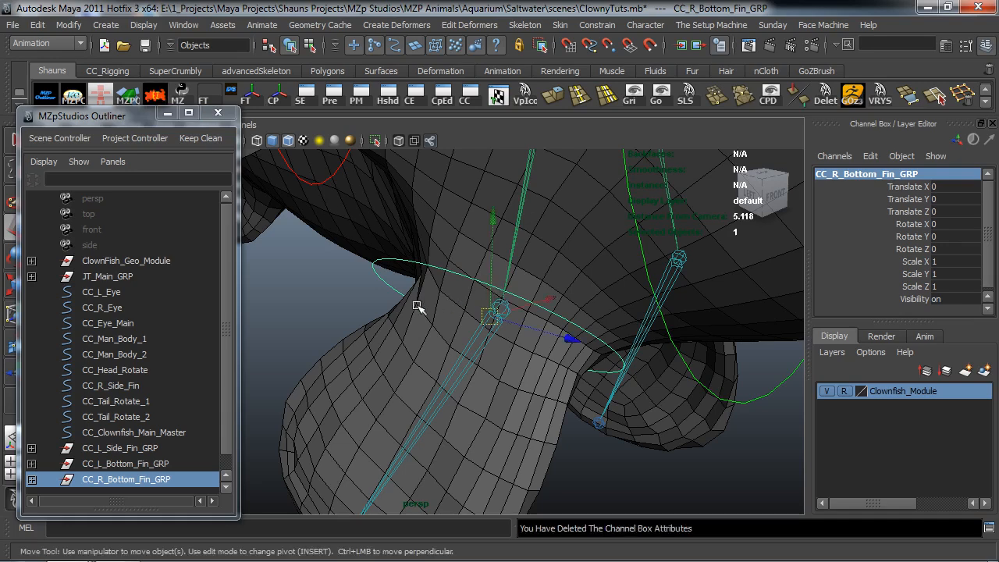
pyautogui.keyDown('alt'); pyautogui.moveTo(421, 309); pyautogui.dragTo(411, 309); pyautogui.keyUp('alt')
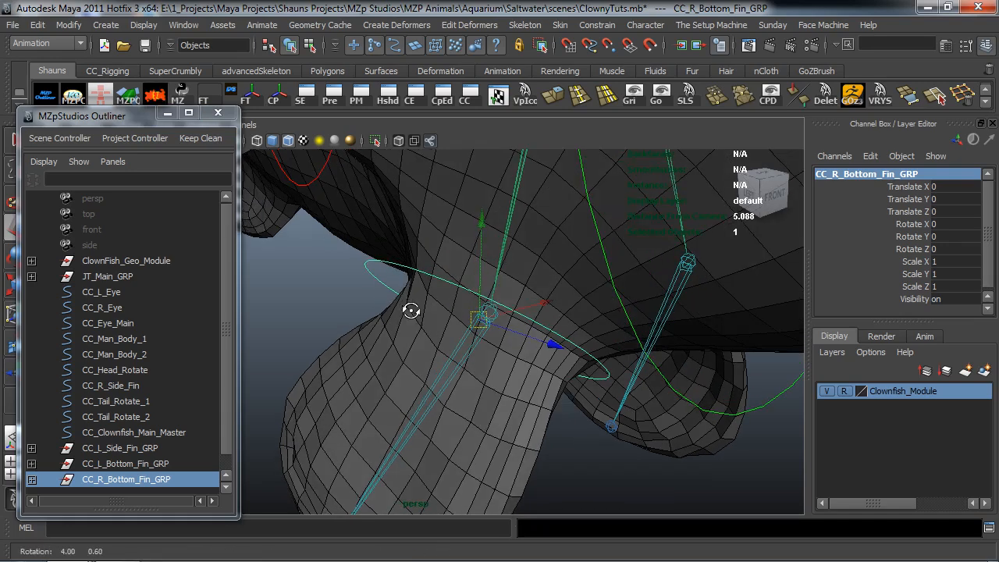
# Orient-constrain the JT_R_Bottom_Fin_1 joint to the CC_R_Bottom_Fin control curve
pyautogui.click(325, 312)
pyautogui.click(384, 263)
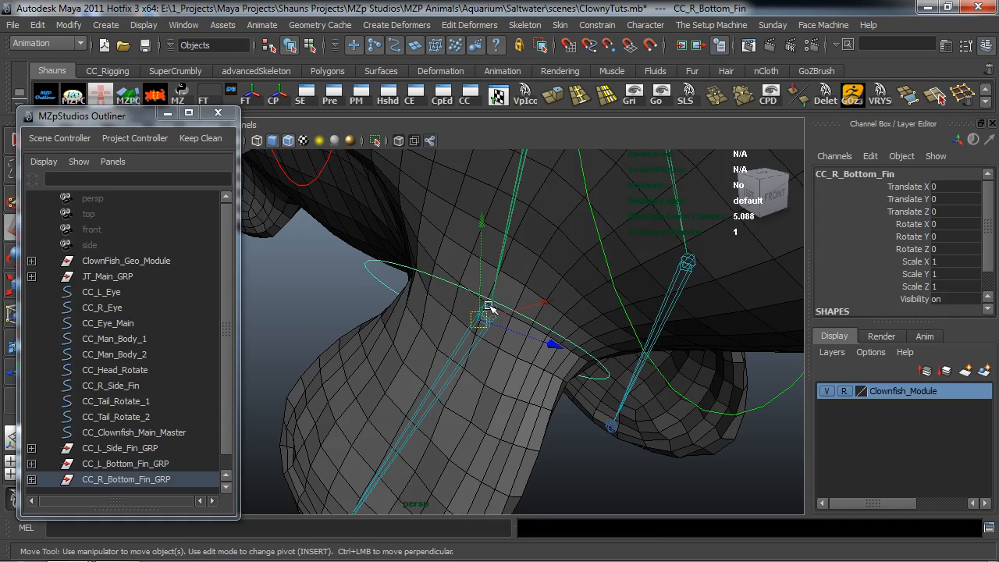
pyautogui.keyDown('shift'); pyautogui.click(488, 308); pyautogui.keyUp('shift')
pyautogui.click(597, 24)
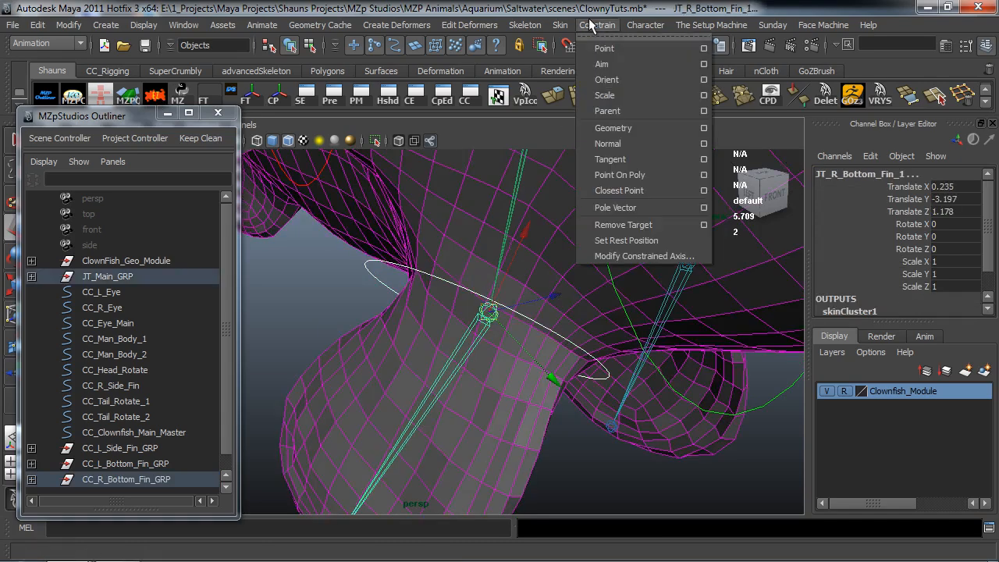
pyautogui.click(603, 79)
pyautogui.click(341, 311)
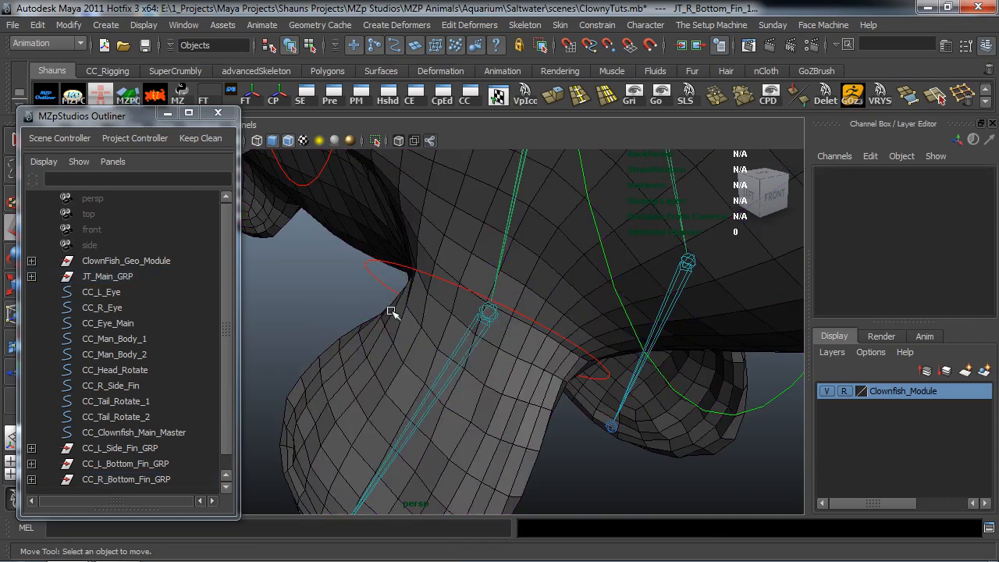
# Point-constrain CC_R_Bottom_Fin_GRP to the JT_R_Bottom_Fin_1 joint
pyautogui.click(489, 309)
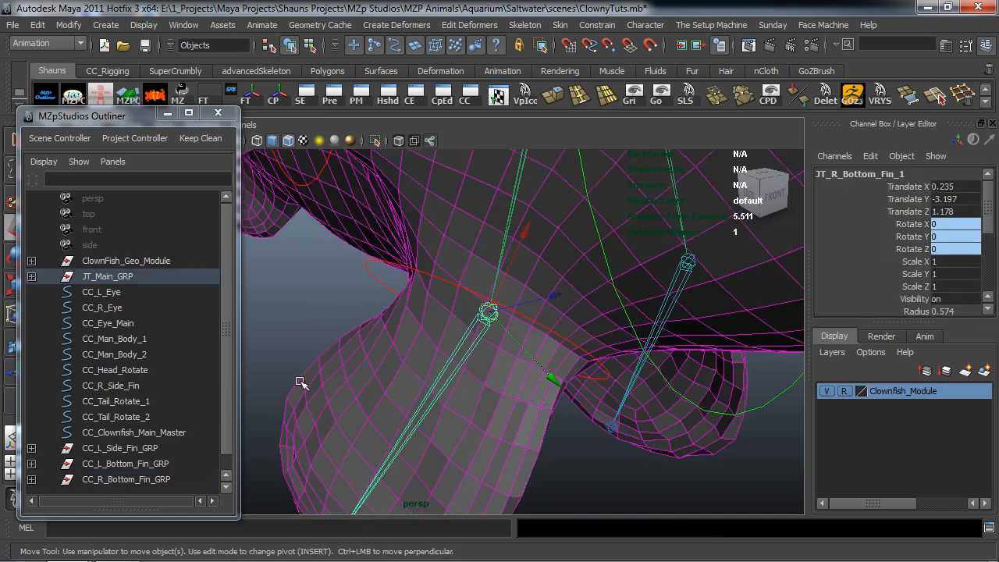
pyautogui.keyDown('ctrl'); pyautogui.click(137, 479); pyautogui.keyUp('ctrl')
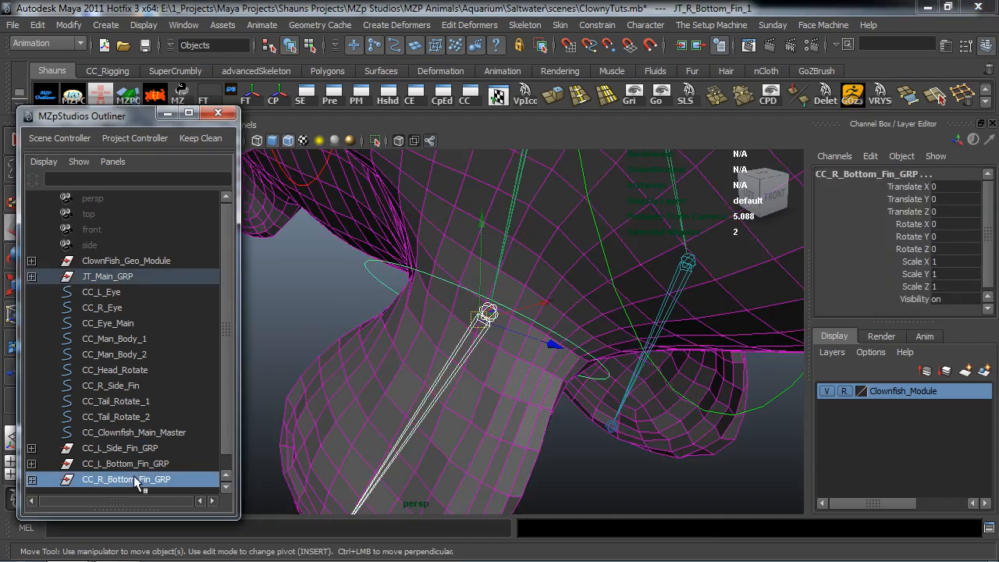
pyautogui.click(597, 25)
pyautogui.click(611, 39)
pyautogui.click(367, 282)
# Test-rotate the CC_R_Bottom_Fin control by about 30 degrees around Z, and undo the rotation
pyautogui.click(387, 266)
pyautogui.press('e')
pyautogui.moveTo(426, 216); pyautogui.dragTo(398, 255)
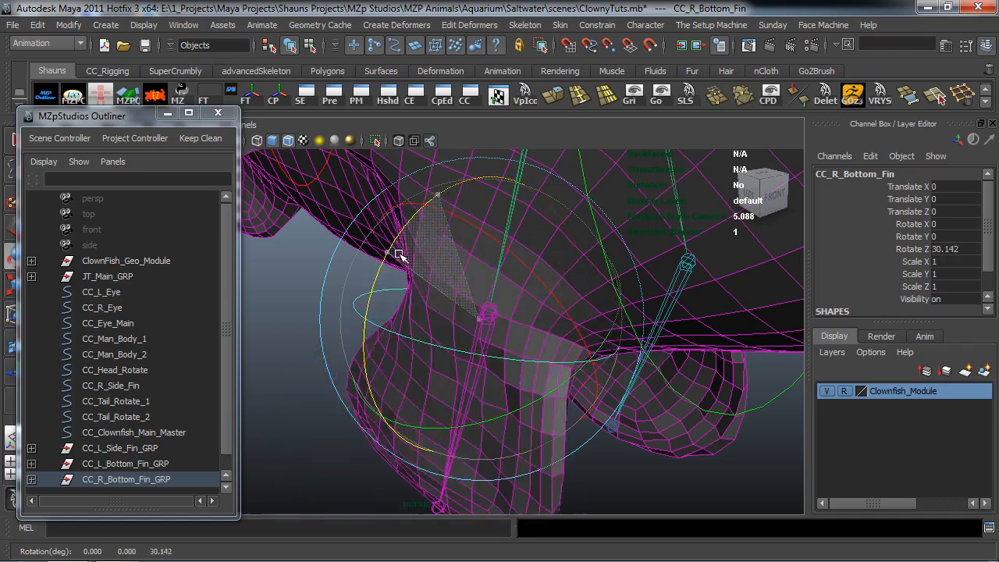
pyautogui.hotkey('ctrl', 'z')
# Test-move the JT_R_Bottom_Fin_1 joint, undo the move, and check the CC_R_Bottom_Fin control's transform channels
pyautogui.click(302, 332)
pyautogui.click(490, 315)
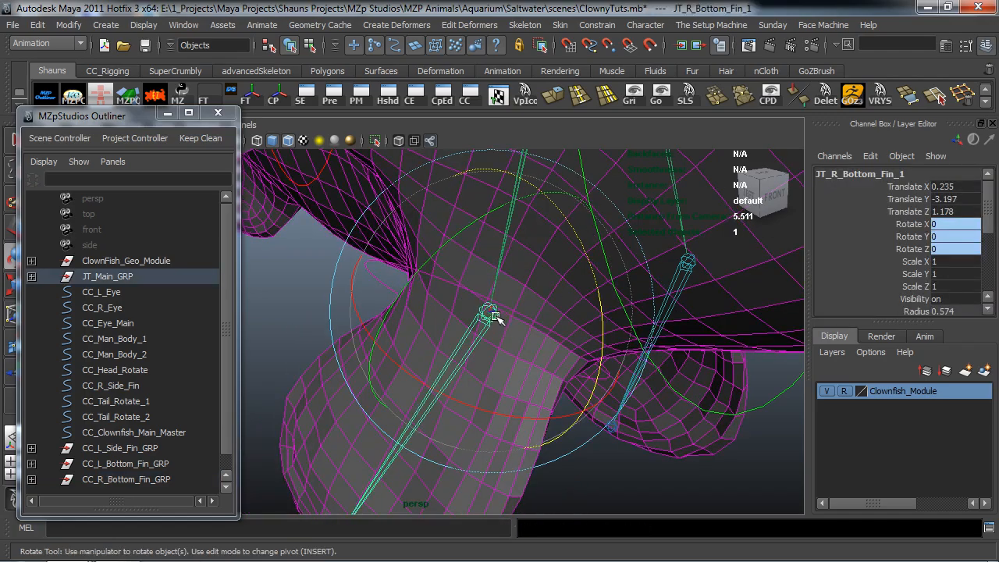
pyautogui.press('w')
pyautogui.moveTo(489, 313)
pyautogui.mouseDown()
pyautogui.moveTo(443, 339)
pyautogui.moveTo(487, 315)
pyautogui.mouseUp()
pyautogui.hotkey('ctrl', 'z')
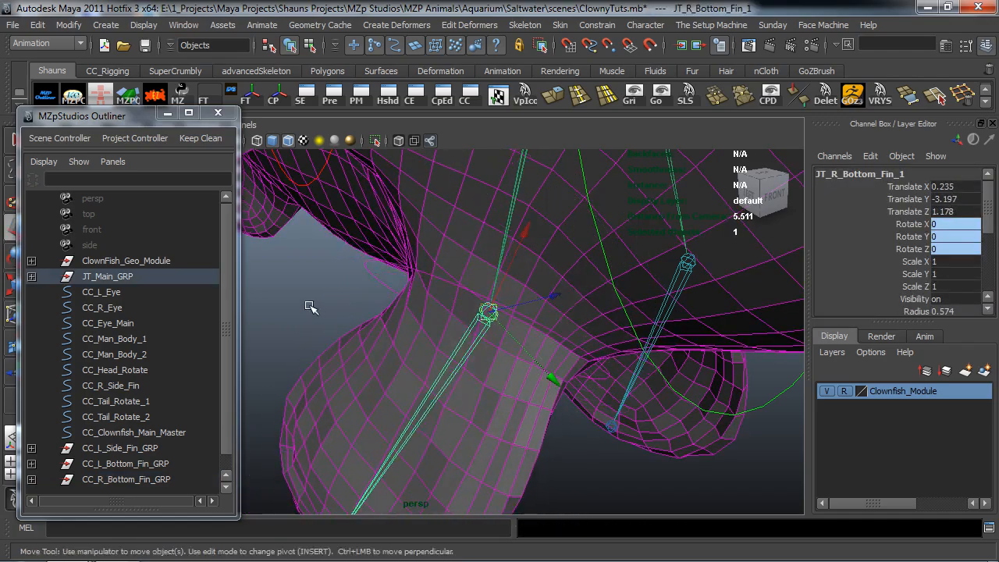
pyautogui.click(311, 307)
pyautogui.click(414, 275)
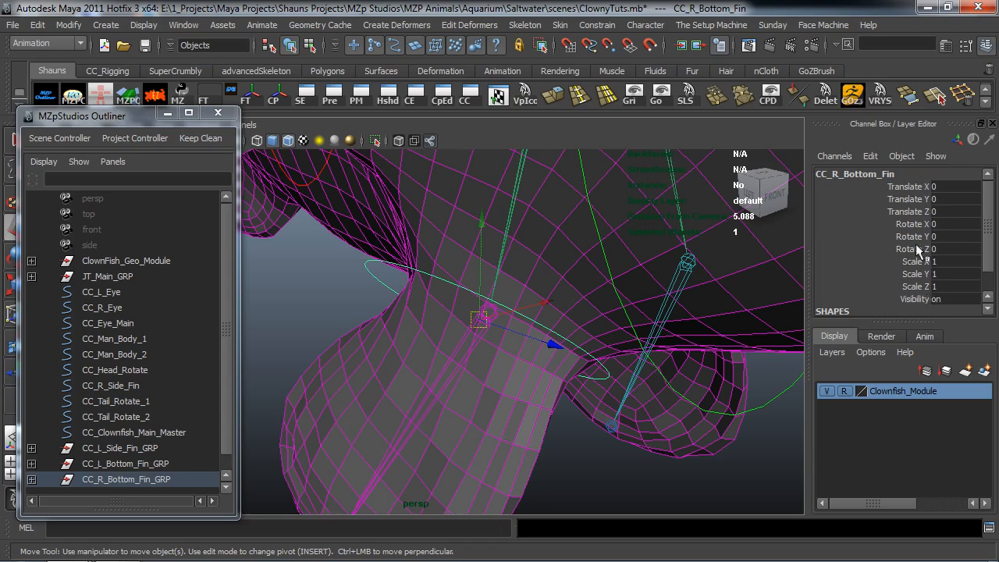
pyautogui.click(305, 293)
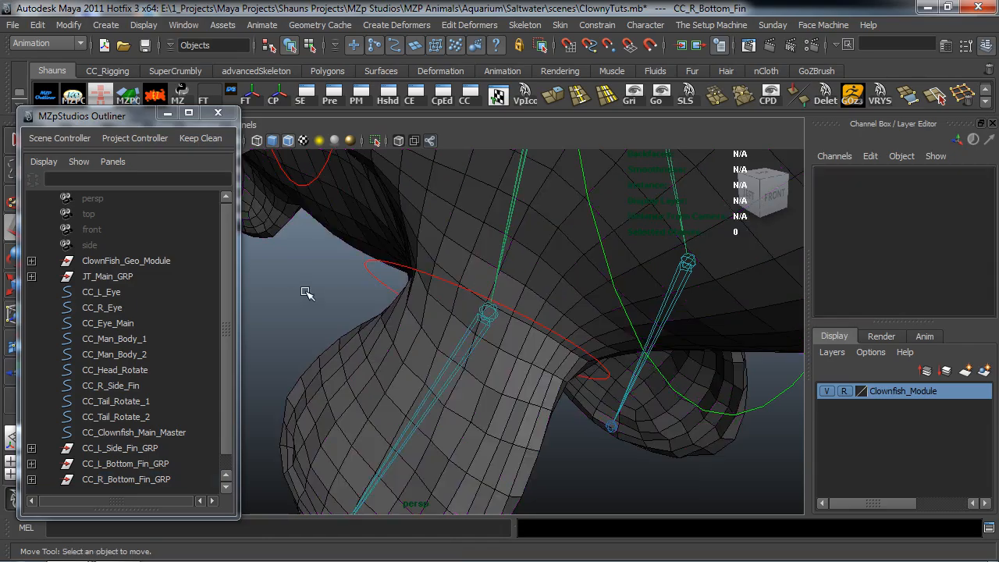
# Select the right side fin control curve, CC_R_Side_Fin, and copy its name
pyautogui.scroll(-5, 384, 261)
pyautogui.keyDown('alt'); pyautogui.moveTo(385, 258); pyautogui.dragTo(420, 369, button='middle'); pyautogui.keyUp('alt')
pyautogui.scroll(6, 401, 336)
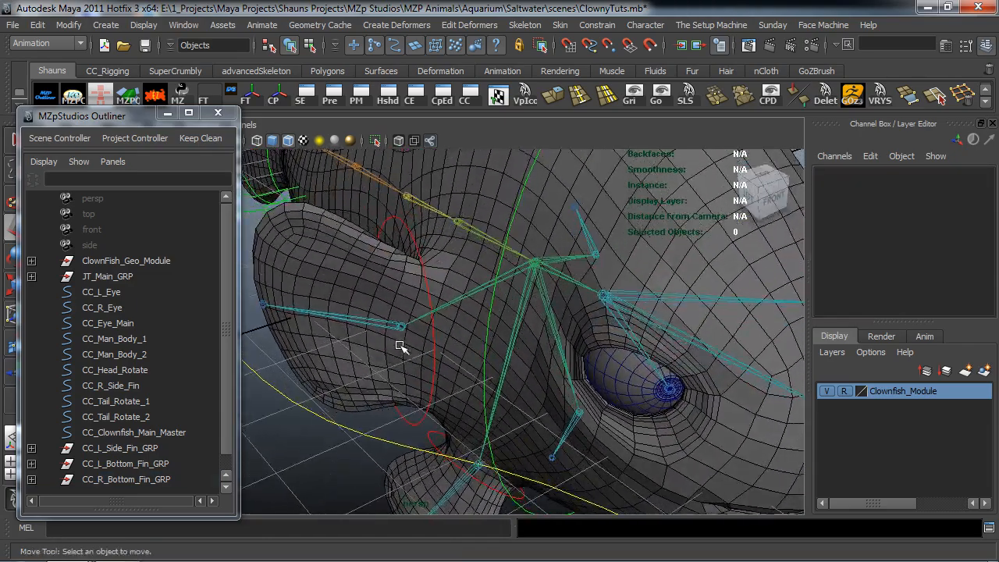
pyautogui.click(580, 303)
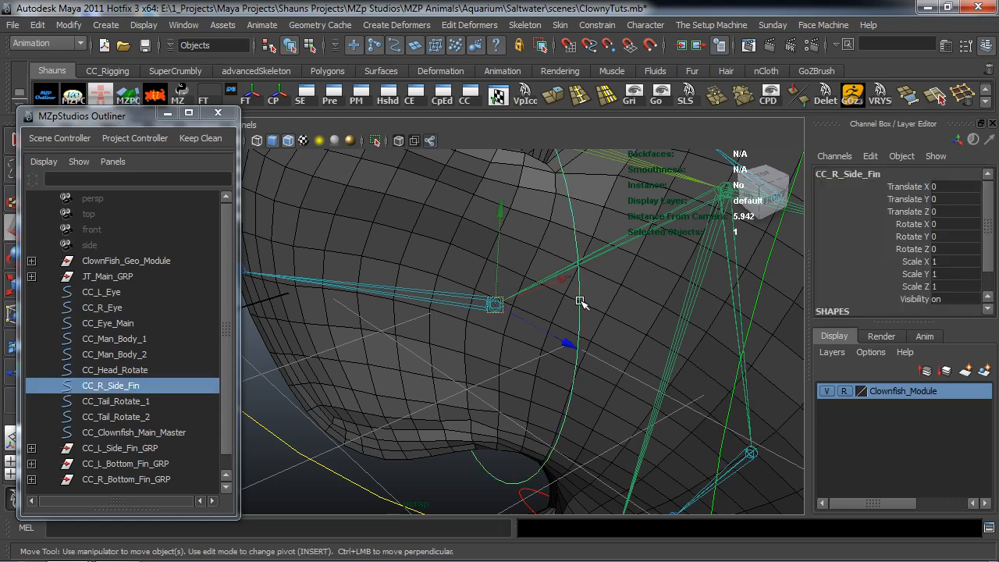
pyautogui.click(858, 173)
pyautogui.hotkey('ctrl', 'c')
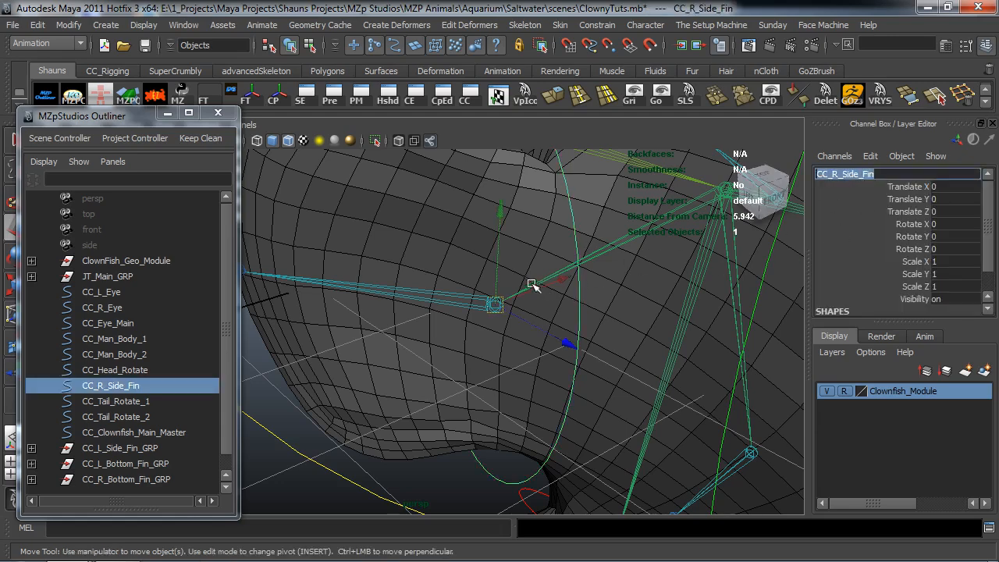
# Group the CC_R_Side_Fin curve, center the group's pivot and name the group CC_R_Side_Fin_GRP
pyautogui.click(313, 460)
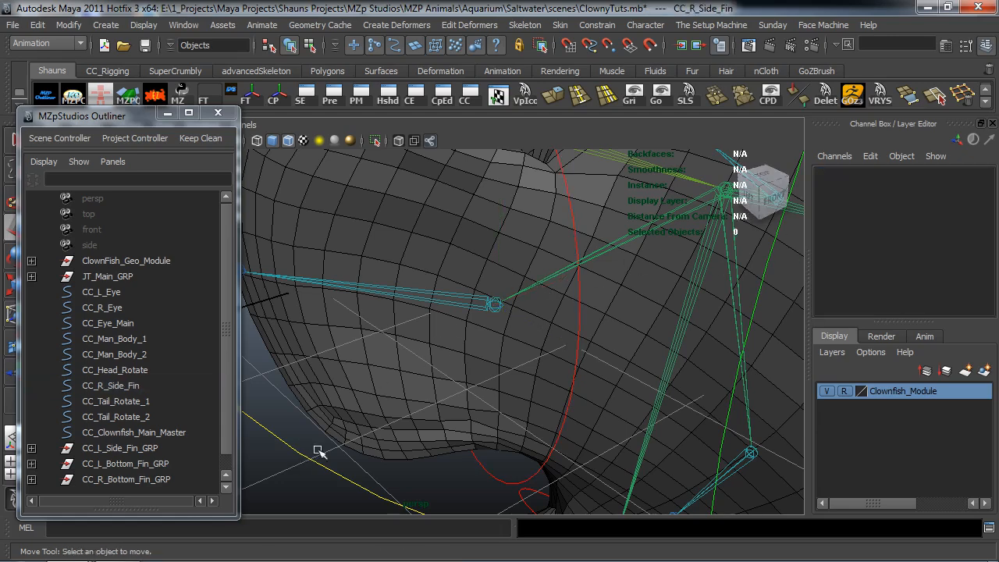
pyautogui.click(579, 337)
pyautogui.hotkey('ctrl', 'g')
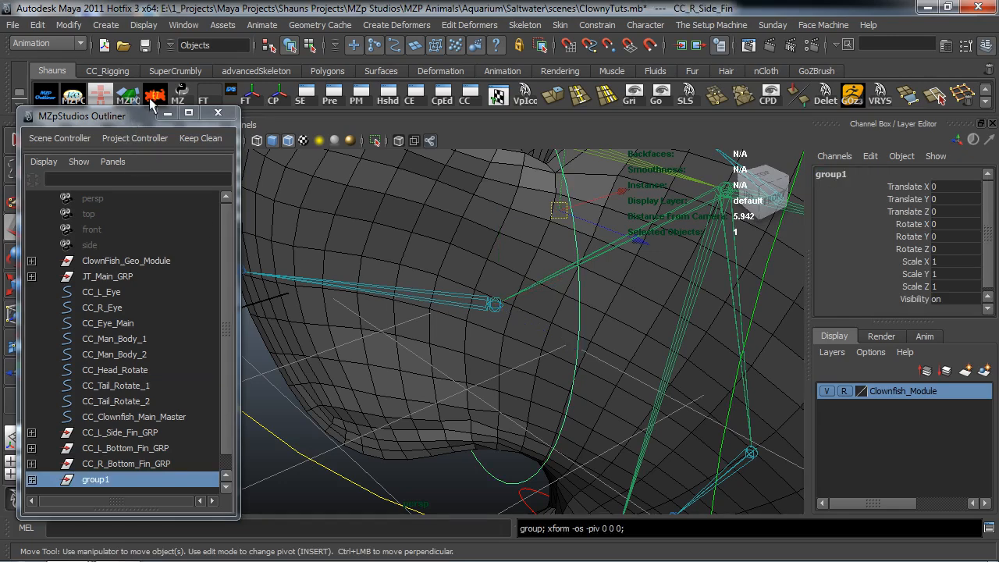
pyautogui.doubleClick(862, 174)
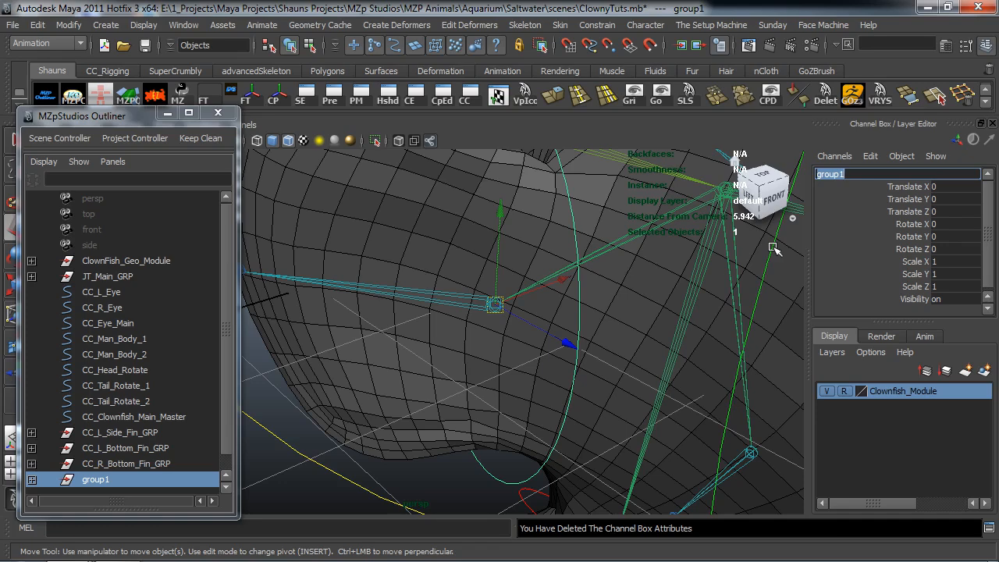
pyautogui.hotkey('ctrl', 'v')
pyautogui.write('_GRP')
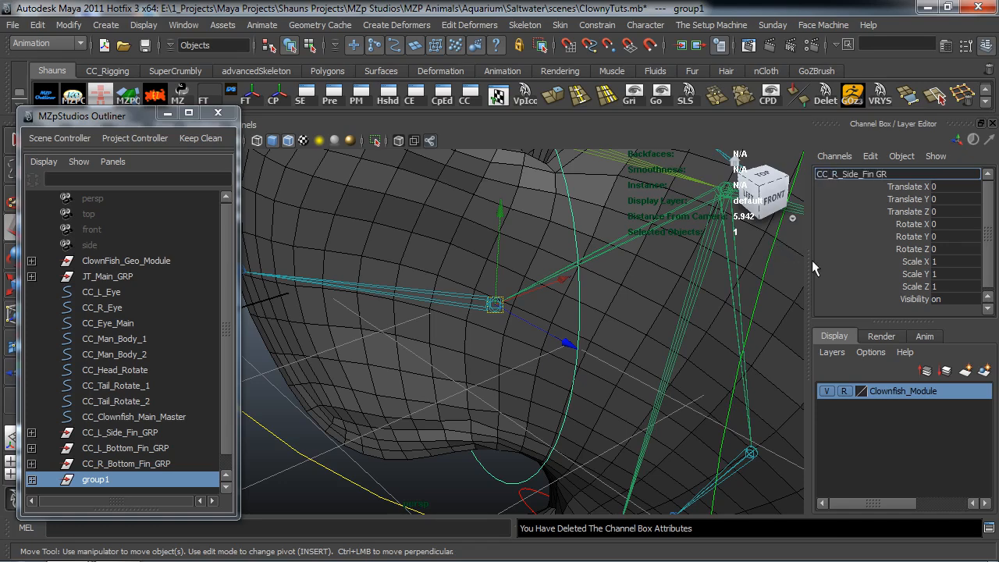
pyautogui.press('Return')
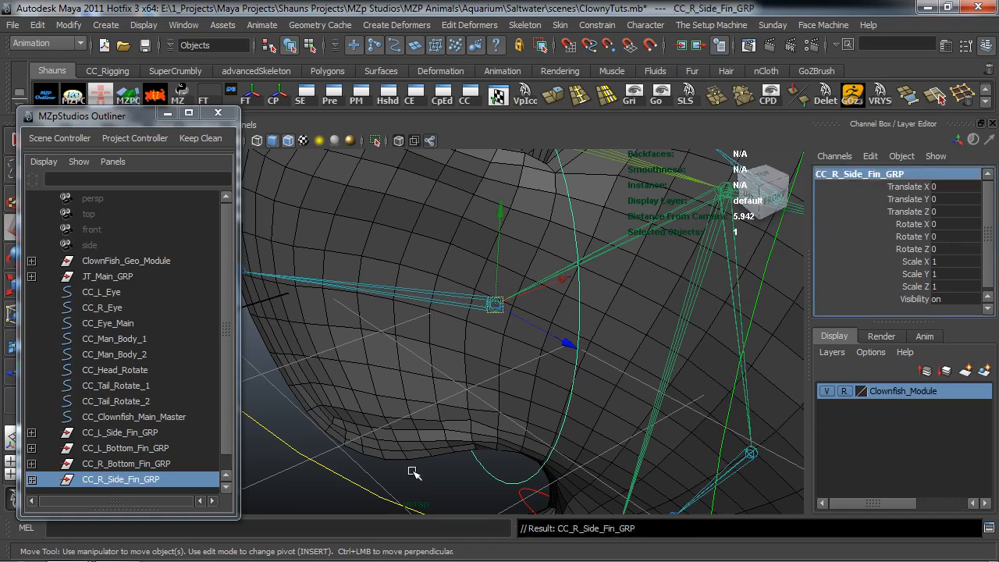
# Orient-constrain the JT_R_Side_Fin_1 joint to the CC_R_Side_Fin control curve
pyautogui.click(384, 481)
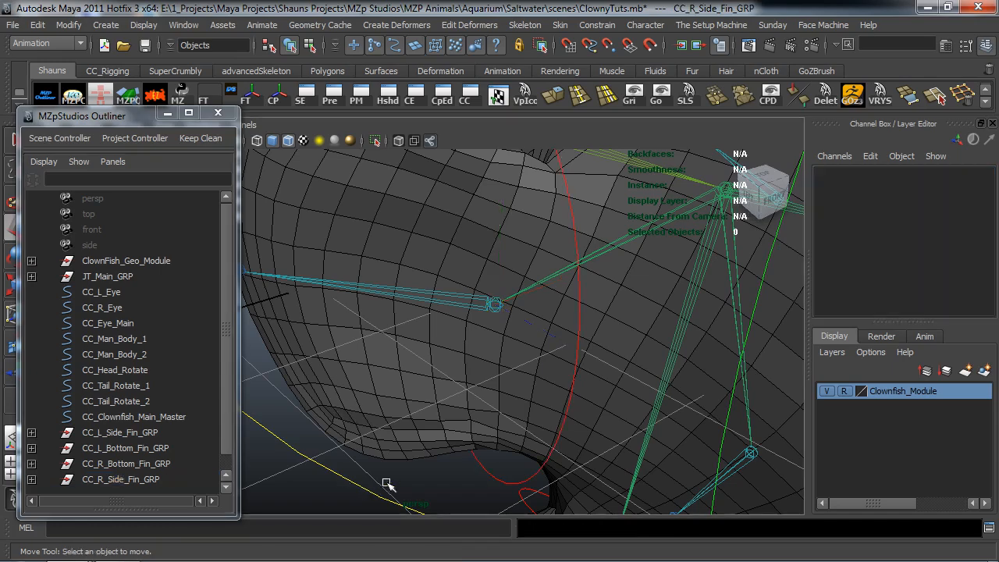
pyautogui.click(538, 463)
pyautogui.scroll(6, 481, 318)
pyautogui.keyDown('alt'); pyautogui.moveTo(478, 319); pyautogui.dragTo(450, 358, button='middle'); pyautogui.keyUp('alt')
pyautogui.scroll(2, 513, 358)
pyautogui.keyDown('shift'); pyautogui.click(541, 349); pyautogui.keyUp('shift')
pyautogui.scroll(-8, 479, 369)
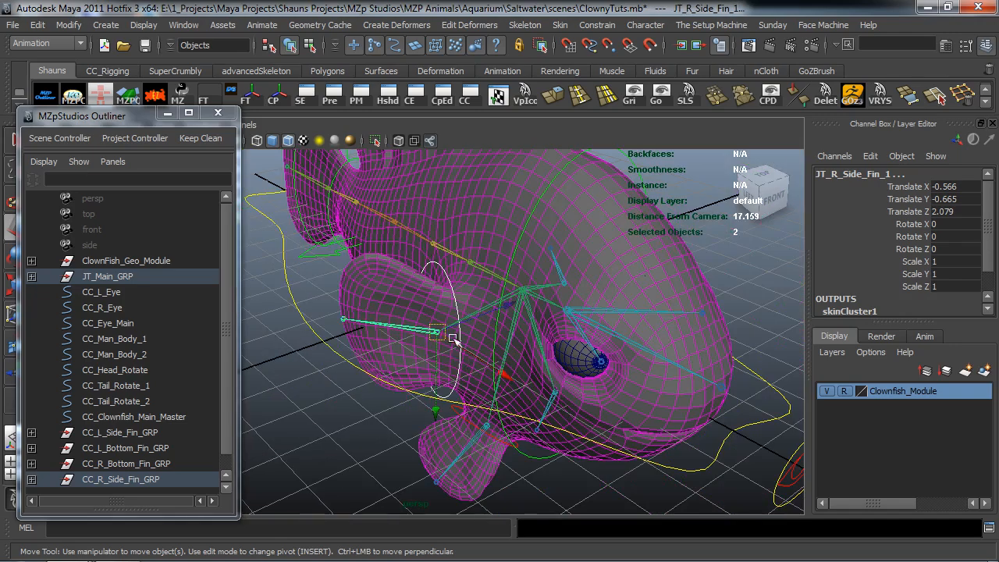
pyautogui.click(596, 25)
pyautogui.click(604, 82)
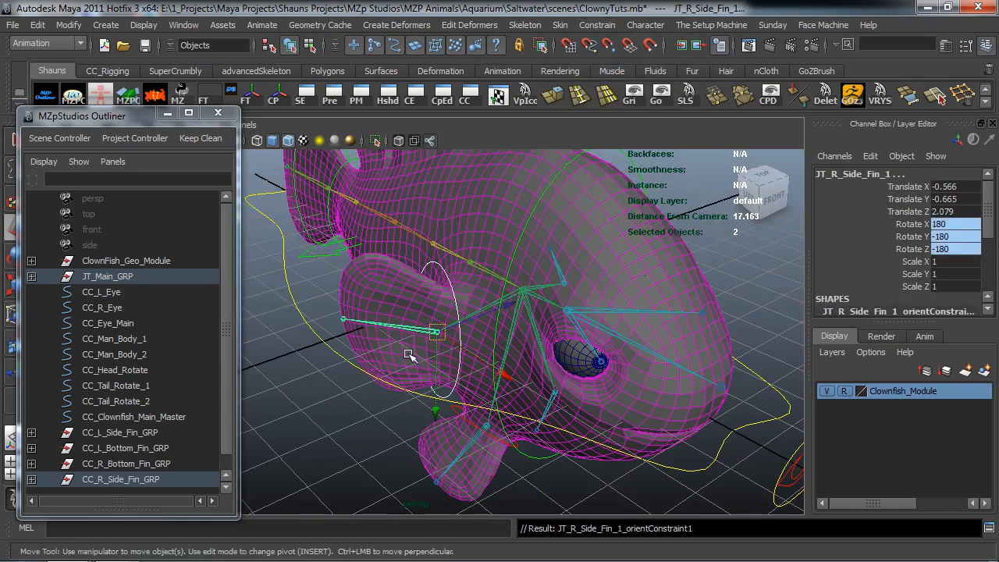
# Point-constrain CC_R_Side_Fin_GRP to the JT_R_Side_Fin_1 joint
pyautogui.scroll(7, 411, 352)
pyautogui.click(268, 495)
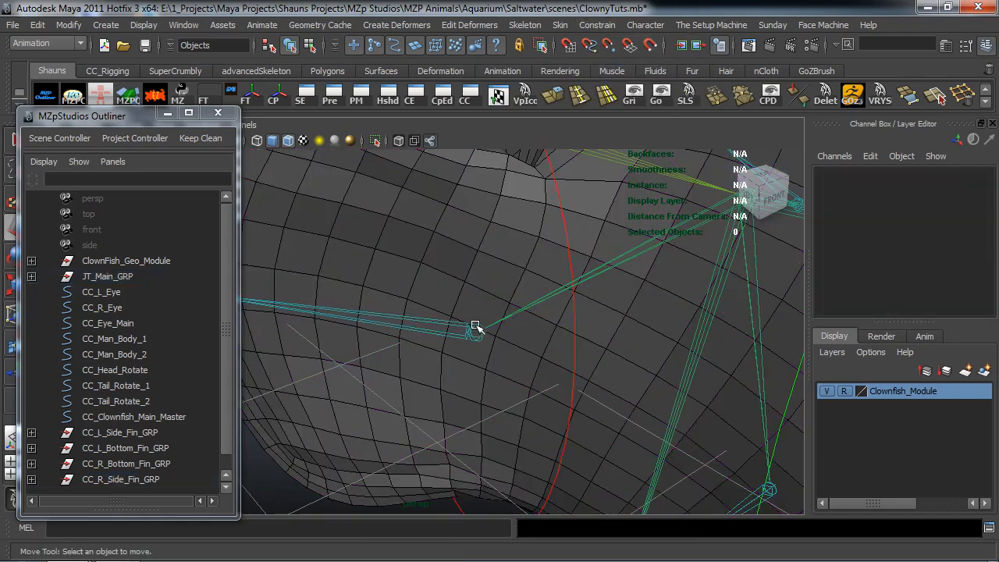
pyautogui.click(473, 331)
pyautogui.keyDown('ctrl'); pyautogui.click(131, 480); pyautogui.keyUp('ctrl')
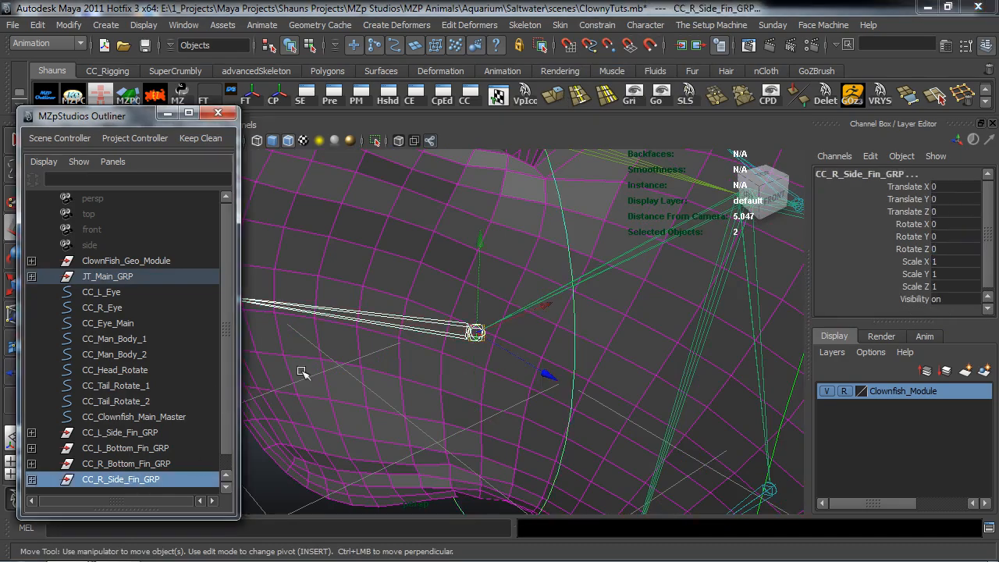
pyautogui.click(596, 25)
pyautogui.click(608, 53)
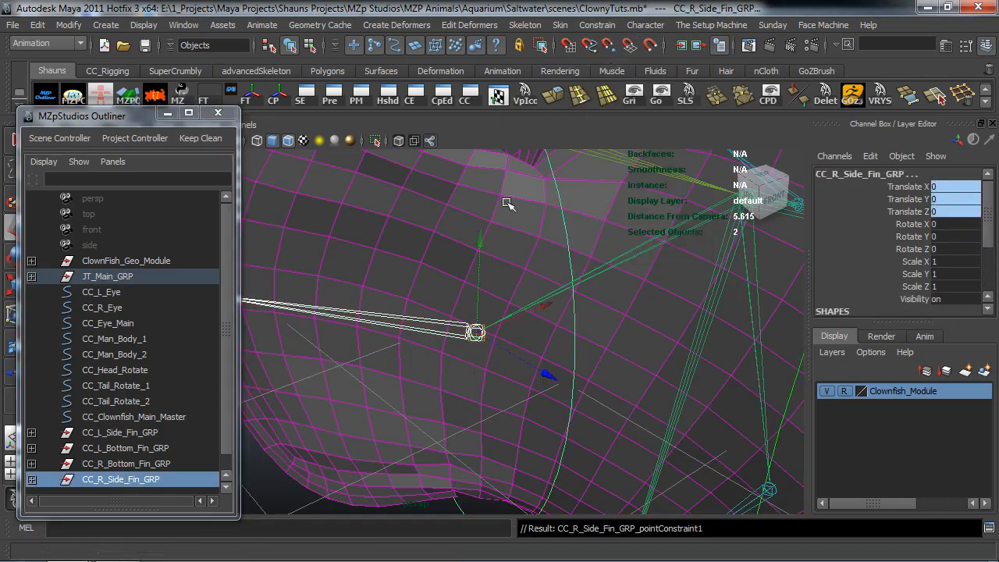
# With nothing selected, create an empty group and name it CC_Clownfish_Man_Body_CTRL
pyautogui.scroll(-8, 495, 339)
pyautogui.keyDown('alt'); pyautogui.moveTo(401, 375); pyautogui.dragTo(332, 364); pyautogui.keyUp('alt')
pyautogui.click(322, 379)
pyautogui.keyDown('alt'); pyautogui.moveTo(332, 364); pyautogui.dragTo(371, 348, button='right'); pyautogui.keyUp('alt')
pyautogui.keyDown('alt'); pyautogui.moveTo(371, 348); pyautogui.dragTo(358, 320); pyautogui.keyUp('alt')
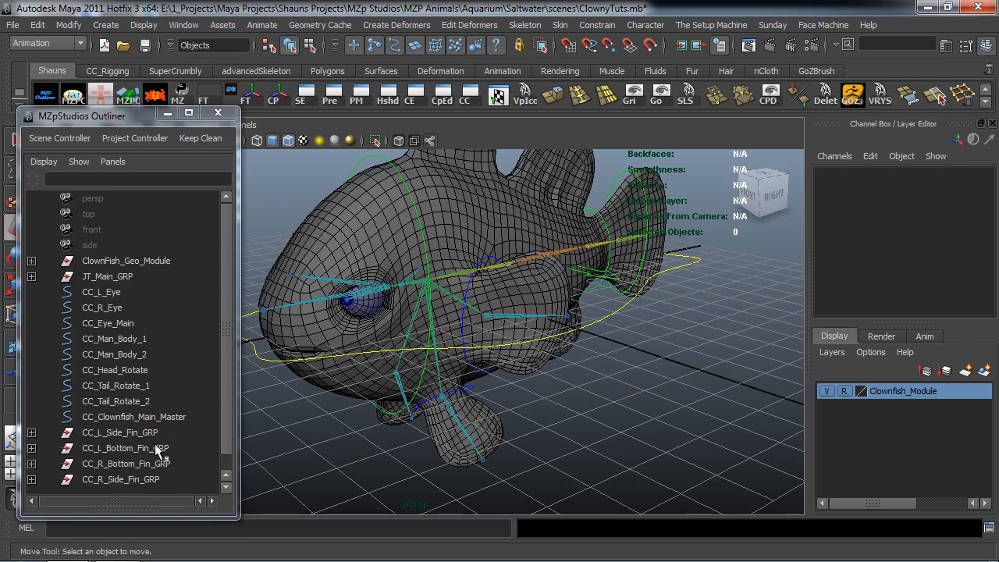
pyautogui.keyDown('alt'); pyautogui.moveTo(598, 417); pyautogui.dragTo(530, 423); pyautogui.keyUp('alt')
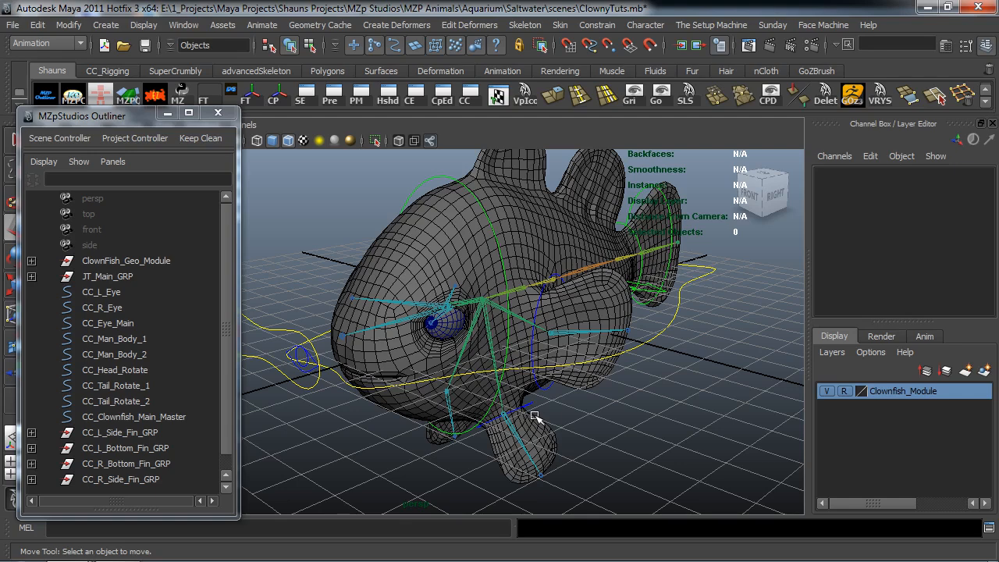
pyautogui.hotkey('ctrl', 'g')
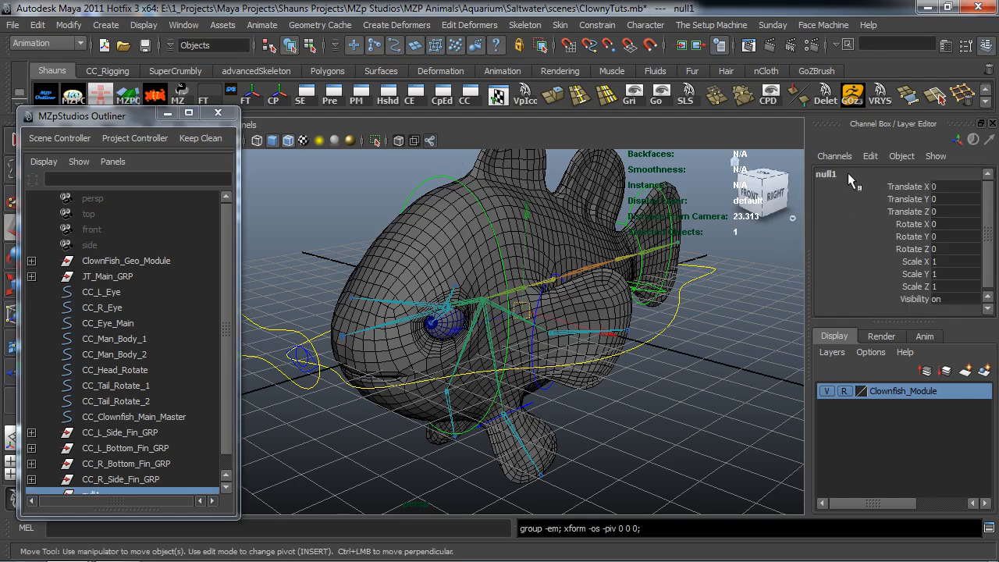
pyautogui.click(846, 173)
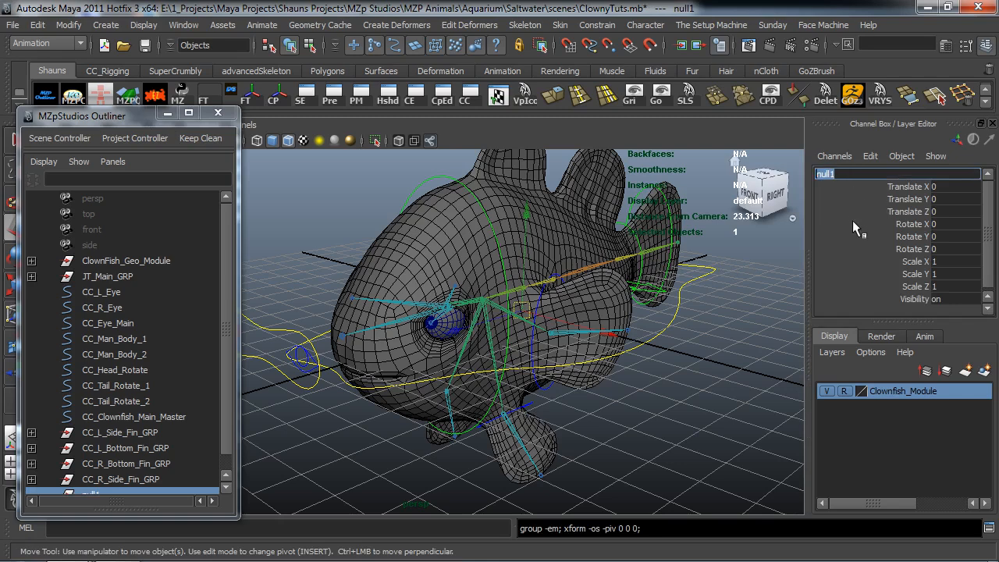
pyautogui.write('CC Clownfish Man')
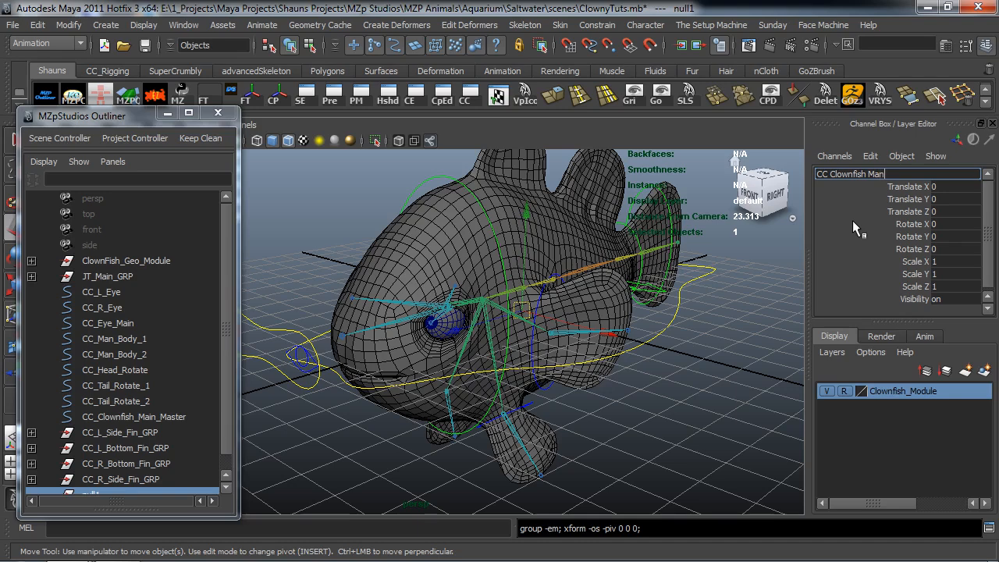
pyautogui.write(' Body CTRL')
pyautogui.press('Return')
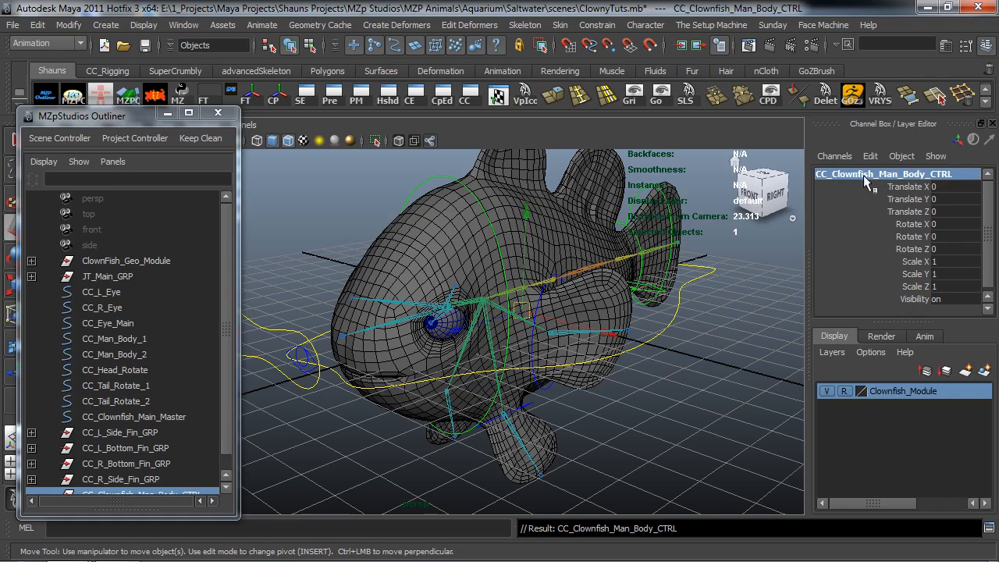
# Append _GRP to the empty group's name, making it CC_Clownfish_Man_Body_CTRL_GRP, and deselect it
pyautogui.click(910, 174)
pyautogui.click(910, 174)
pyautogui.write('_GRP')
pyautogui.press('Return')
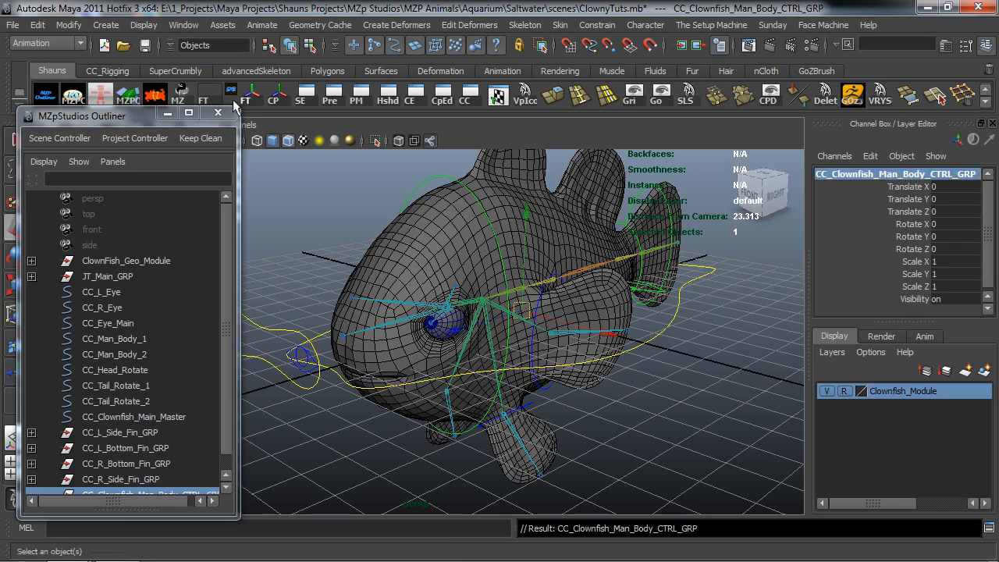
pyautogui.click(162, 92)
pyautogui.click(369, 440)
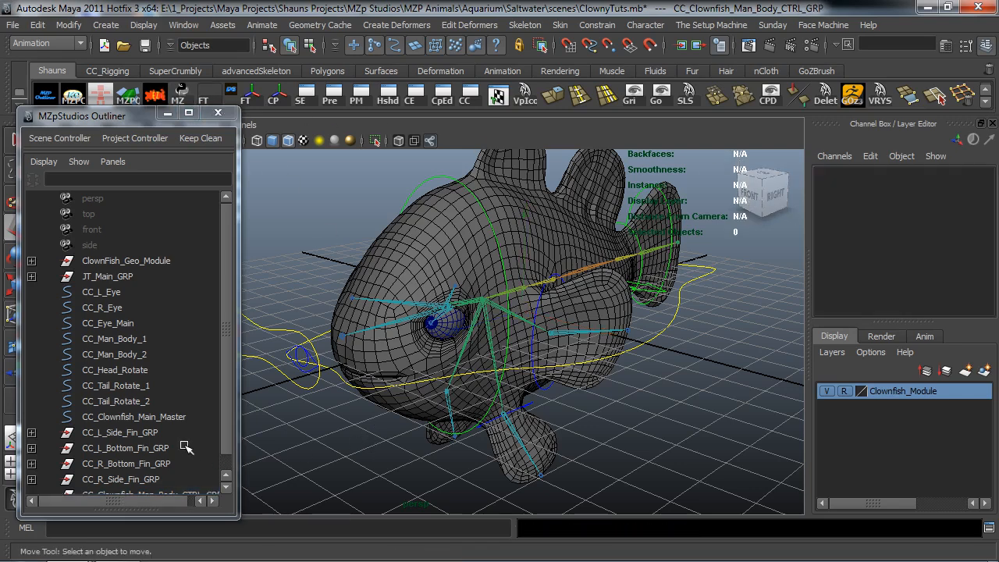
# Parent the four left and right side and bottom fin control groups under CC_Clownfish_Man_Body_CTRL_GRP
pyautogui.scroll(-1, 156, 451)
pyautogui.moveTo(119, 418); pyautogui.dragTo(121, 464)
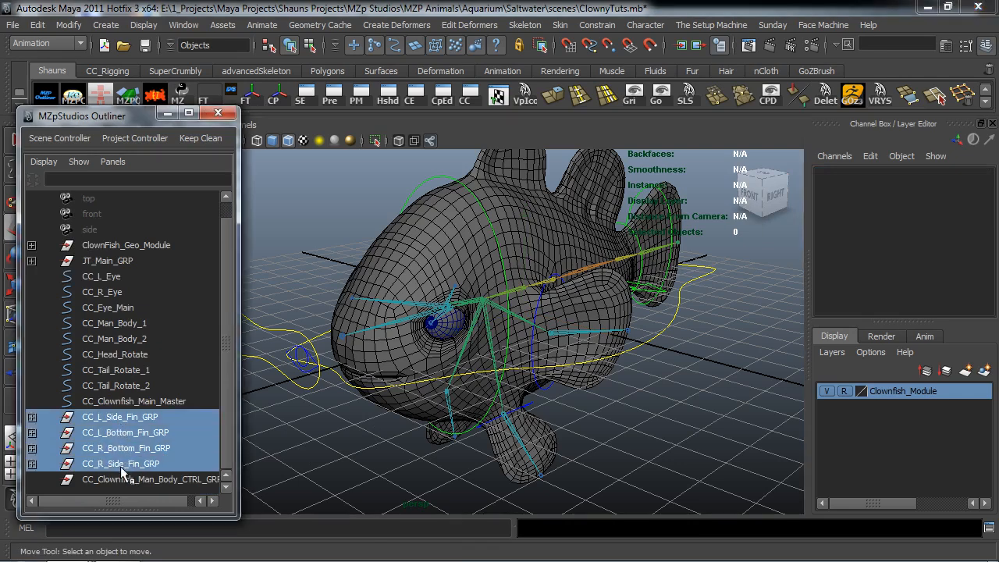
pyautogui.moveTo(114, 470); pyautogui.dragTo(115, 485, button='middle')
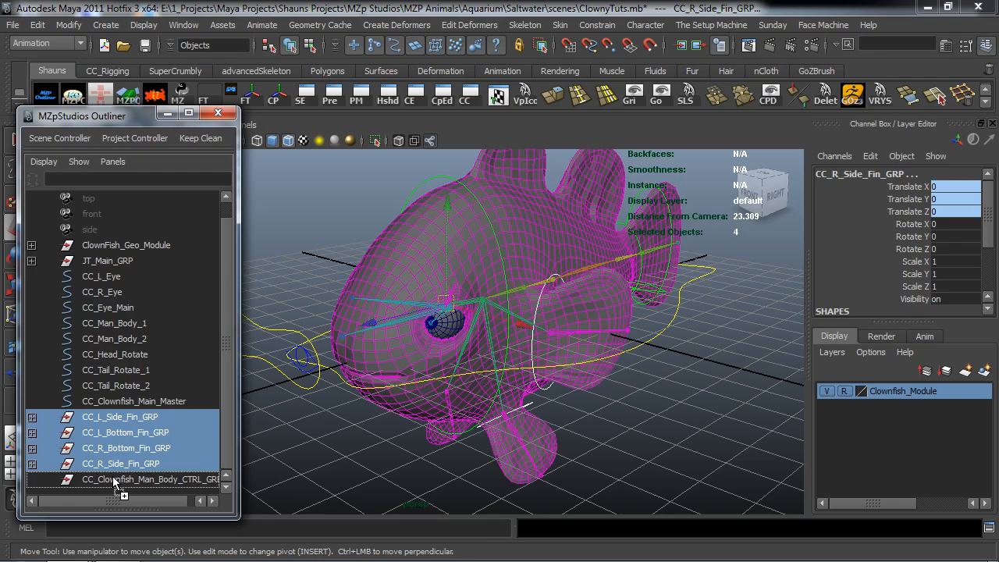
pyautogui.moveTo(115, 481); pyautogui.dragTo(117, 476, button='middle')
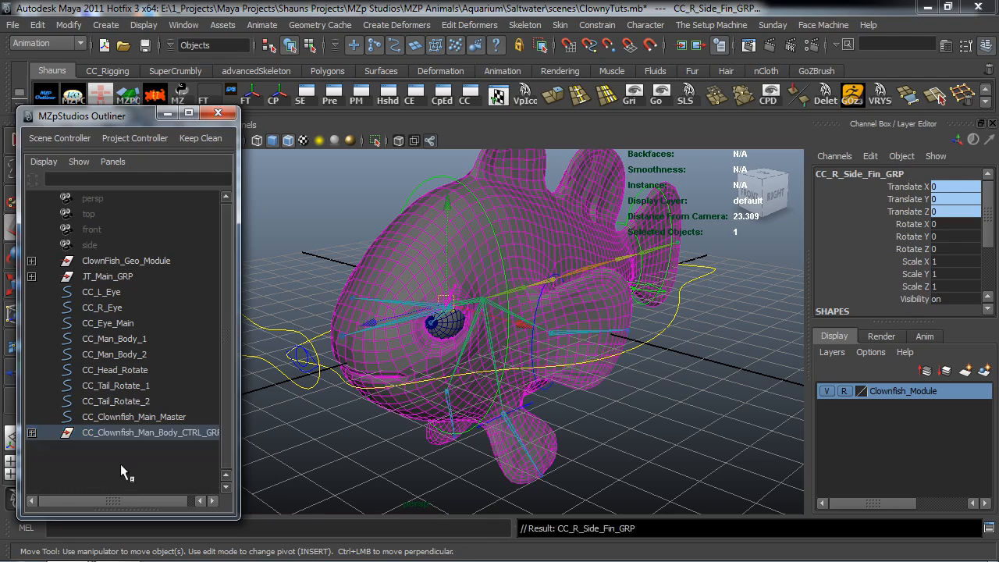
pyautogui.click(330, 463)
# Select the CC_Tail_Rotate_1 control curve at the base of the tail and copy its name
pyautogui.keyDown('alt'); pyautogui.moveTo(354, 455); pyautogui.dragTo(288, 452); pyautogui.keyUp('alt')
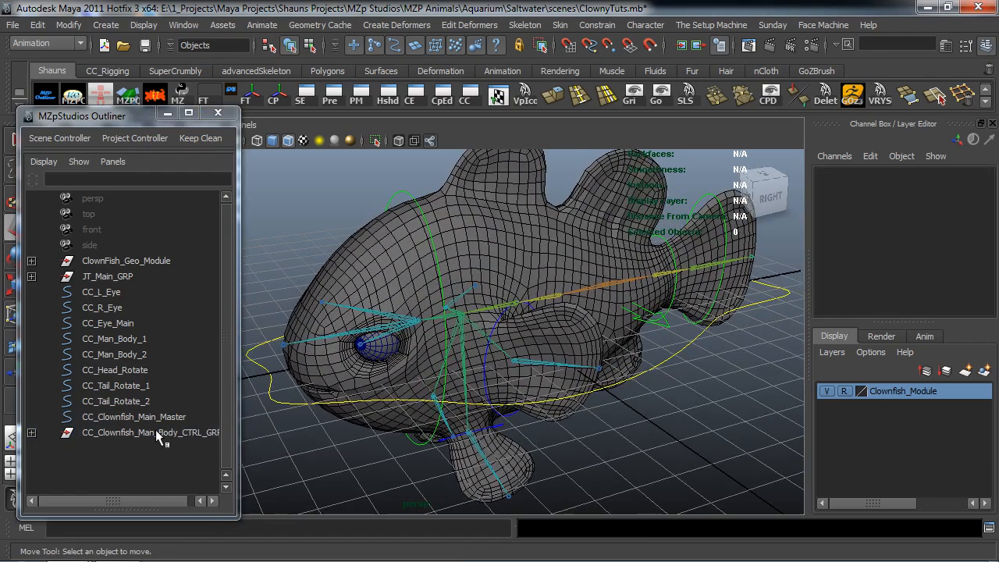
pyautogui.keyDown('alt'); pyautogui.moveTo(415, 429); pyautogui.dragTo(389, 453); pyautogui.keyUp('alt')
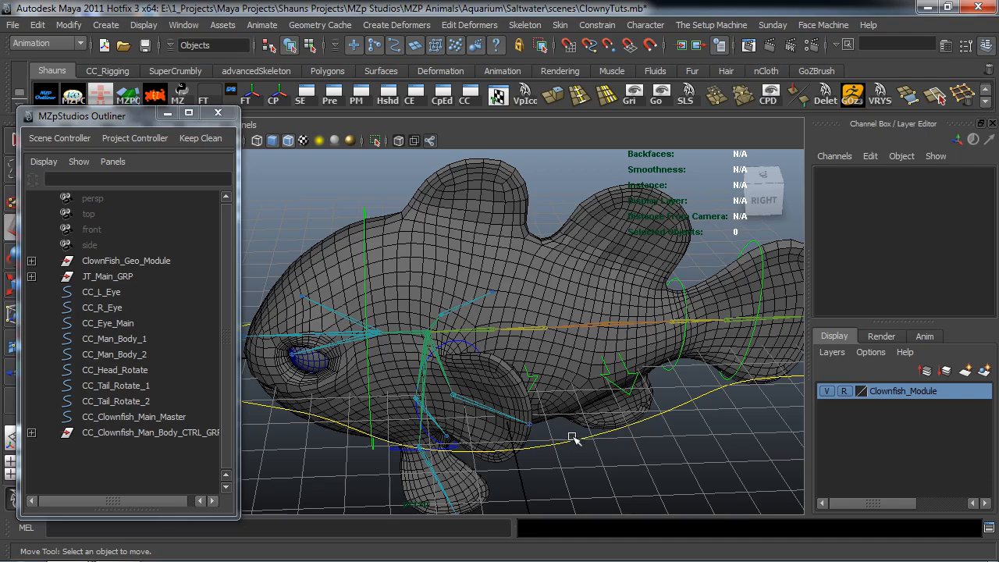
pyautogui.keyDown('alt'); pyautogui.moveTo(601, 450); pyautogui.dragTo(461, 417); pyautogui.keyUp('alt')
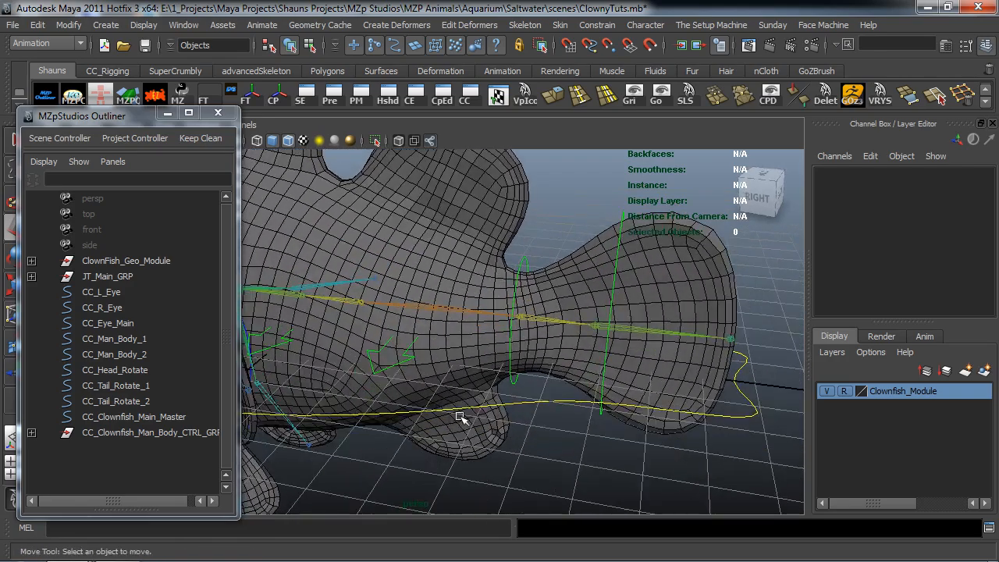
pyautogui.keyDown('alt'); pyautogui.moveTo(457, 402); pyautogui.dragTo(426, 406, button='middle'); pyautogui.keyUp('alt')
pyautogui.keyDown('alt'); pyautogui.moveTo(426, 406); pyautogui.dragTo(448, 404, button='right'); pyautogui.keyUp('alt')
pyautogui.moveTo(449, 404)
pyautogui.keyDown('alt'); pyautogui.mouseDown()
pyautogui.moveTo(437, 399)
pyautogui.moveTo(448, 397)
pyautogui.mouseUp(); pyautogui.keyUp('alt')
pyautogui.keyDown('alt'); pyautogui.moveTo(448, 397); pyautogui.dragTo(421, 410, button='middle'); pyautogui.keyUp('alt')
pyautogui.scroll(2, 422, 411)
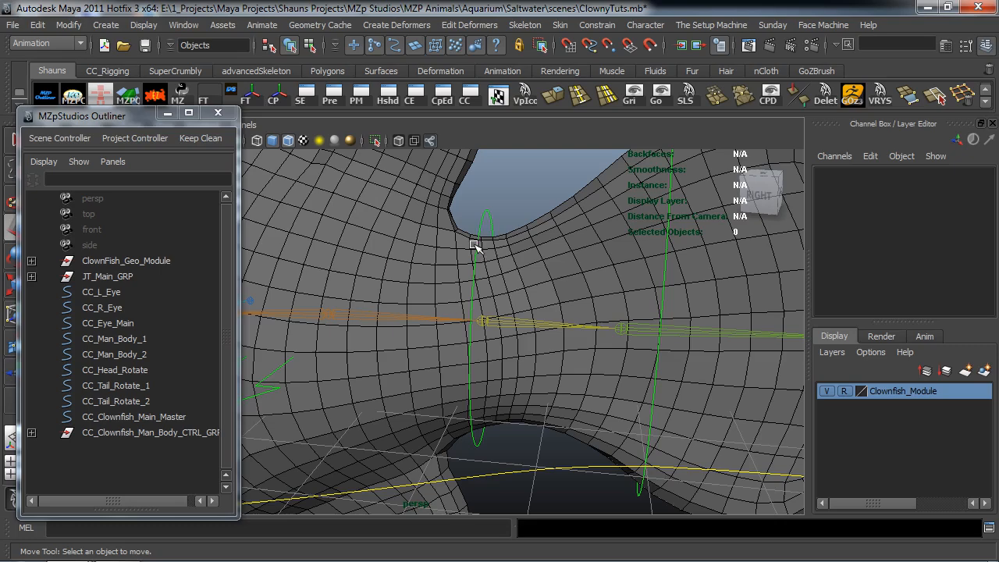
pyautogui.click(486, 220)
pyautogui.keyDown('alt'); pyautogui.moveTo(466, 288); pyautogui.dragTo(499, 281); pyautogui.keyUp('alt')
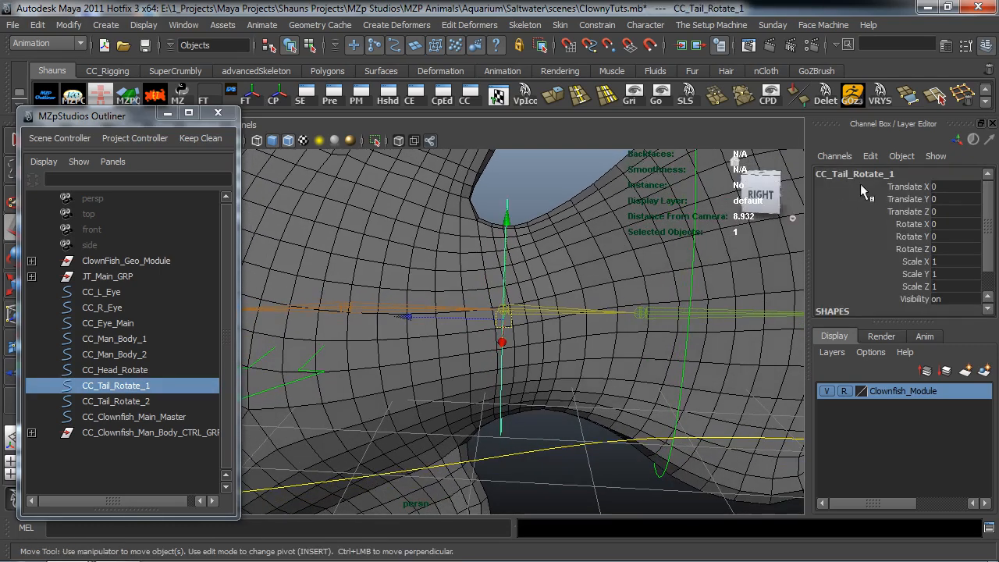
pyautogui.click(863, 174)
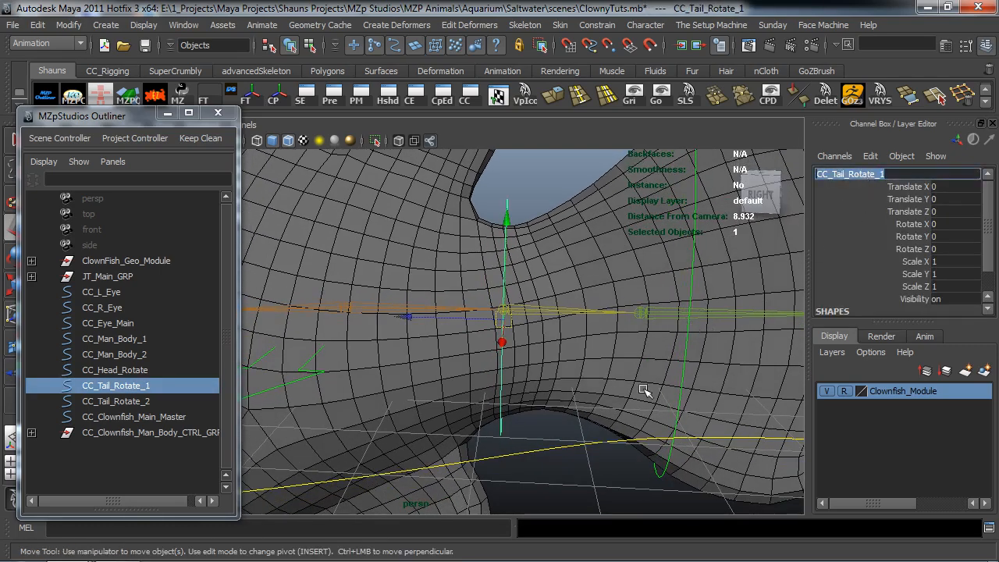
# Group the CC_Tail_Rotate_1 curve, center the group's pivot and name the group CC_Tail_Rotate_1_GRP
pyautogui.click(559, 483)
pyautogui.click(501, 429)
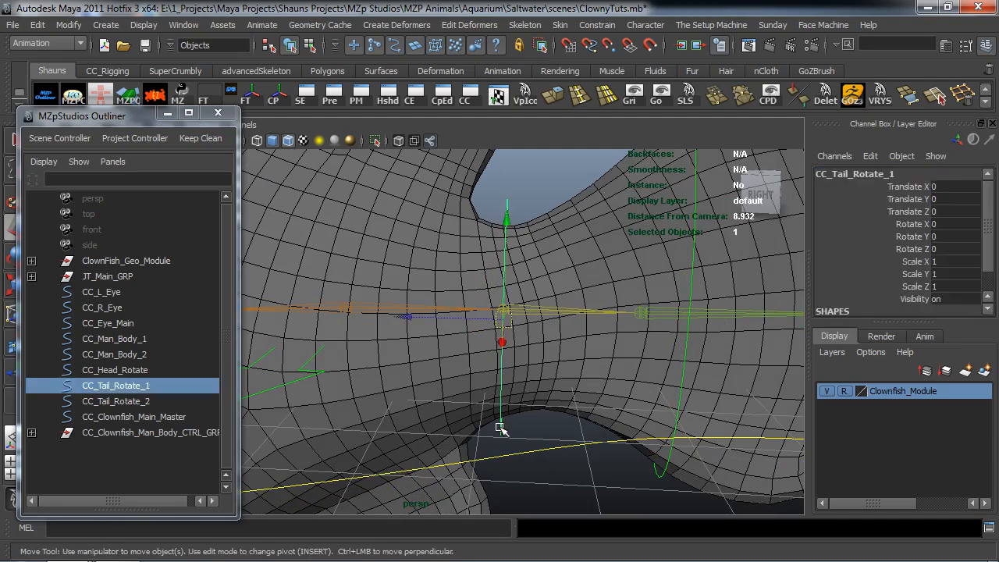
pyautogui.hotkey('ctrl', 'g')
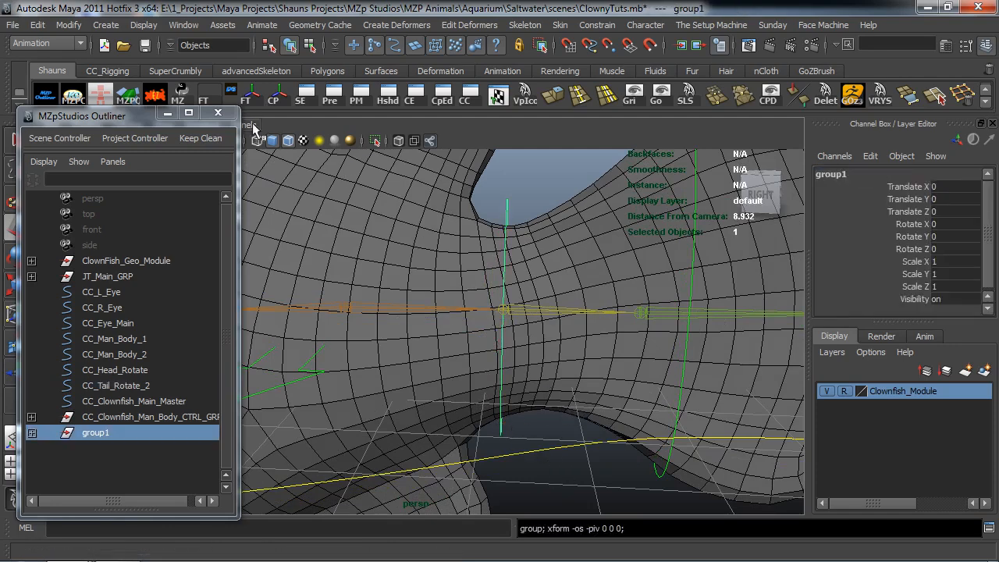
pyautogui.click(206, 96)
pyautogui.click(869, 173)
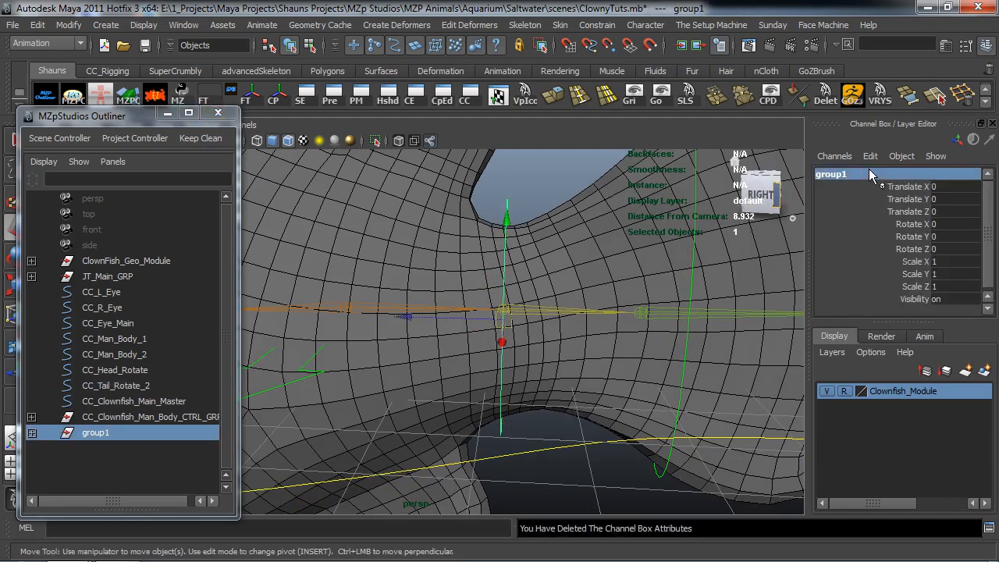
pyautogui.write('CC_Tail_Rotate_1')
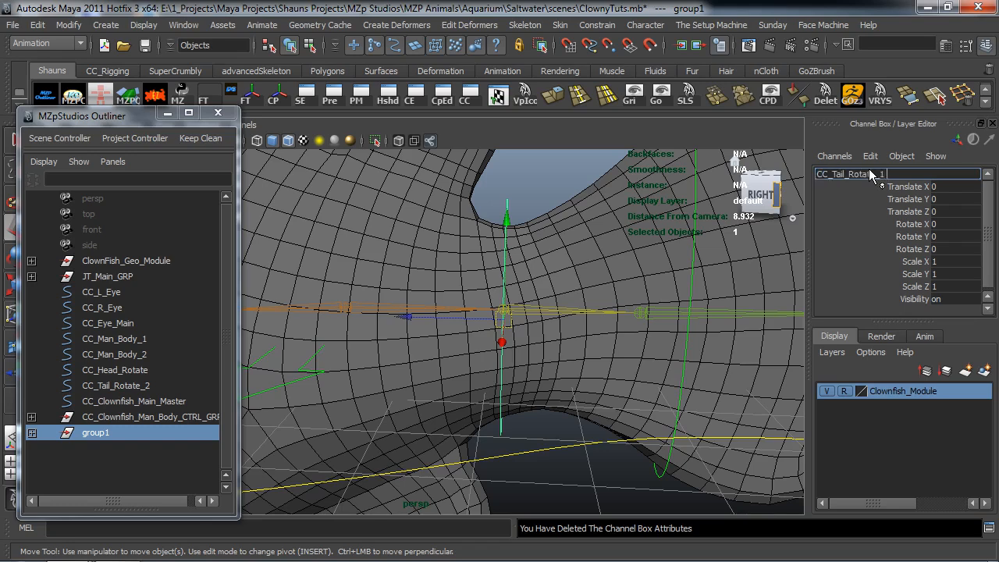
pyautogui.write('_GRP')
pyautogui.press('Return')
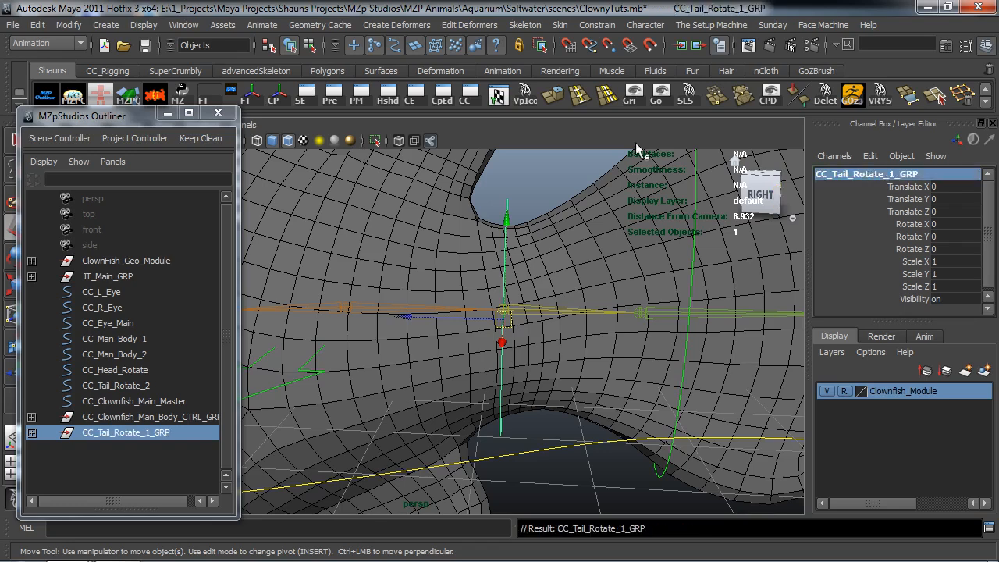
# Orient-constrain the joint at the base of the tail to the CC_Tail_Rotate_1 control curve
pyautogui.keyDown('alt'); pyautogui.moveTo(505, 339); pyautogui.dragTo(512, 345); pyautogui.keyUp('alt')
pyautogui.click(531, 178)
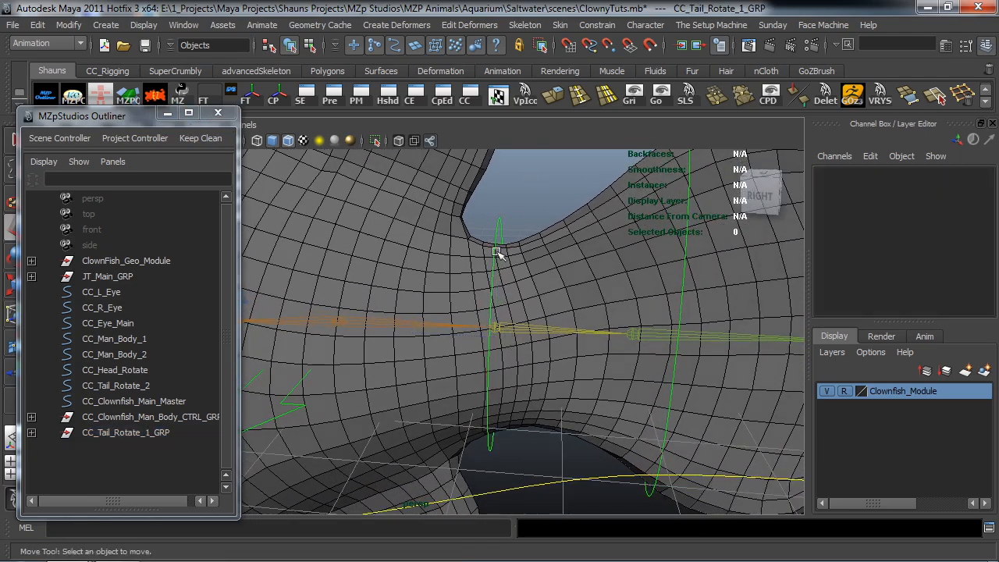
pyautogui.click(499, 228)
pyautogui.scroll(3, 503, 341)
pyautogui.moveTo(504, 341)
pyautogui.keyDown('alt'); pyautogui.mouseDown()
pyautogui.moveTo(464, 338)
pyautogui.moveTo(509, 350)
pyautogui.moveTo(491, 328)
pyautogui.mouseUp(); pyautogui.keyUp('alt')
pyautogui.keyDown('shift'); pyautogui.click(476, 318); pyautogui.keyUp('shift')
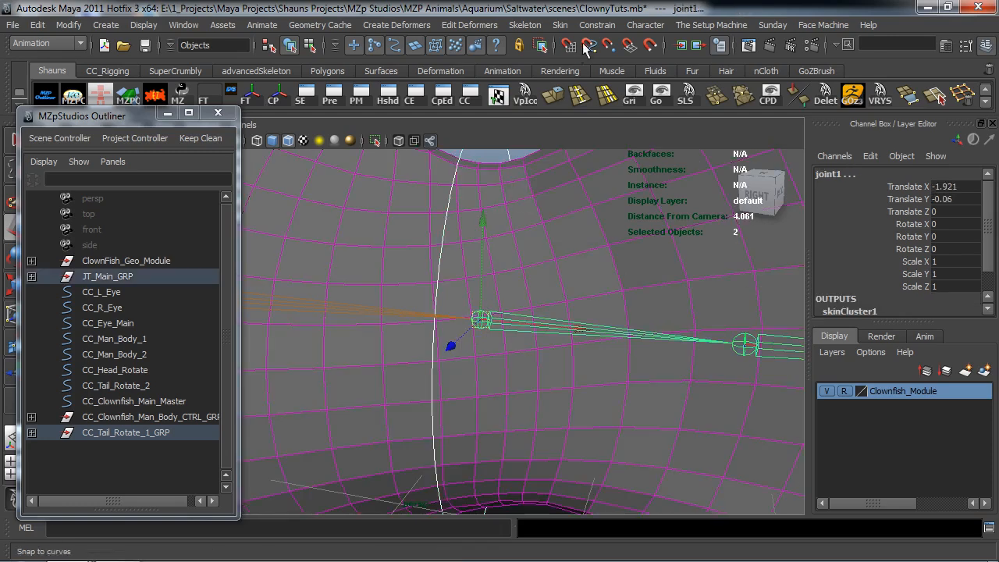
pyautogui.click(597, 24)
pyautogui.click(607, 81)
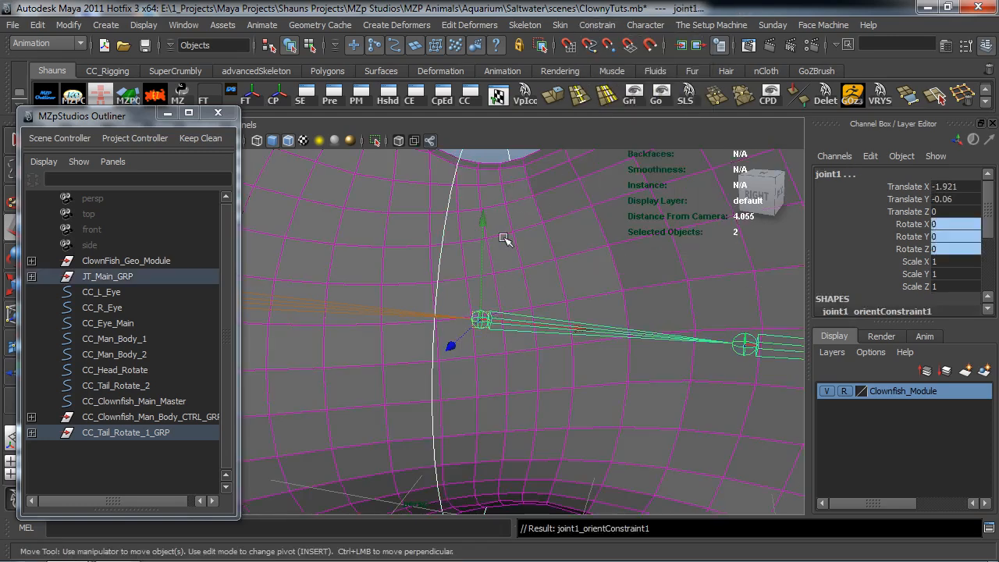
# Point-constrain the CC_Tail_Rotate_1_GRP group to the joint at the base of the tail and clear the selection
pyautogui.keyDown('alt'); pyautogui.moveTo(503, 247); pyautogui.dragTo(500, 194, button='right'); pyautogui.keyUp('alt')
pyautogui.click(500, 194)
pyautogui.click(460, 317)
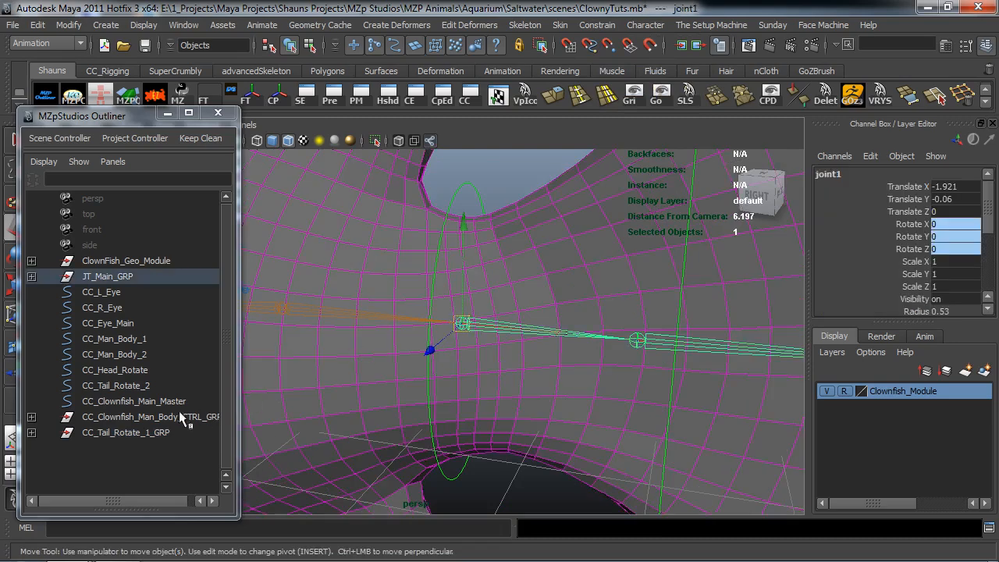
pyautogui.keyDown('ctrl'); pyautogui.click(148, 432); pyautogui.keyUp('ctrl')
pyautogui.click(598, 24)
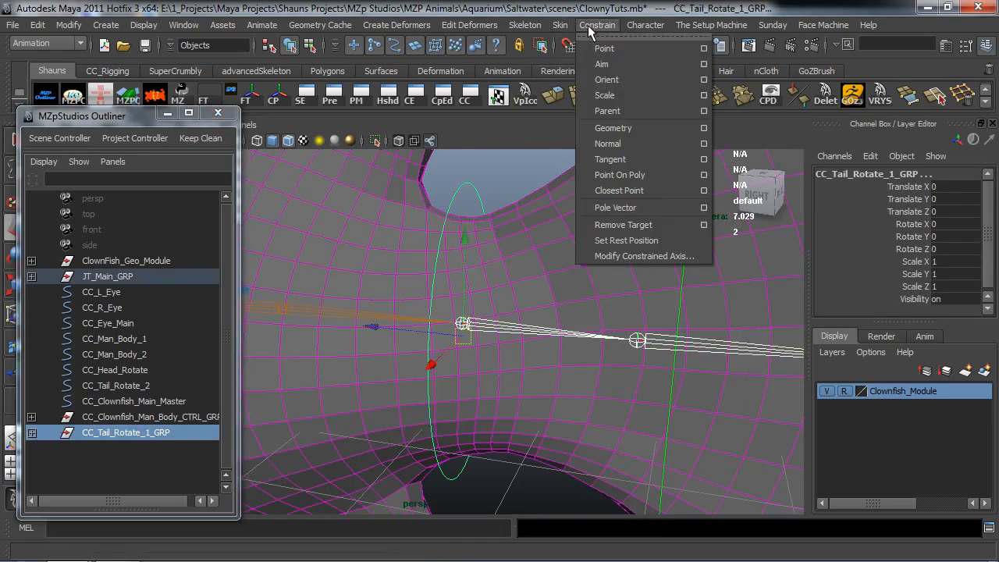
pyautogui.click(592, 49)
pyautogui.click(468, 189)
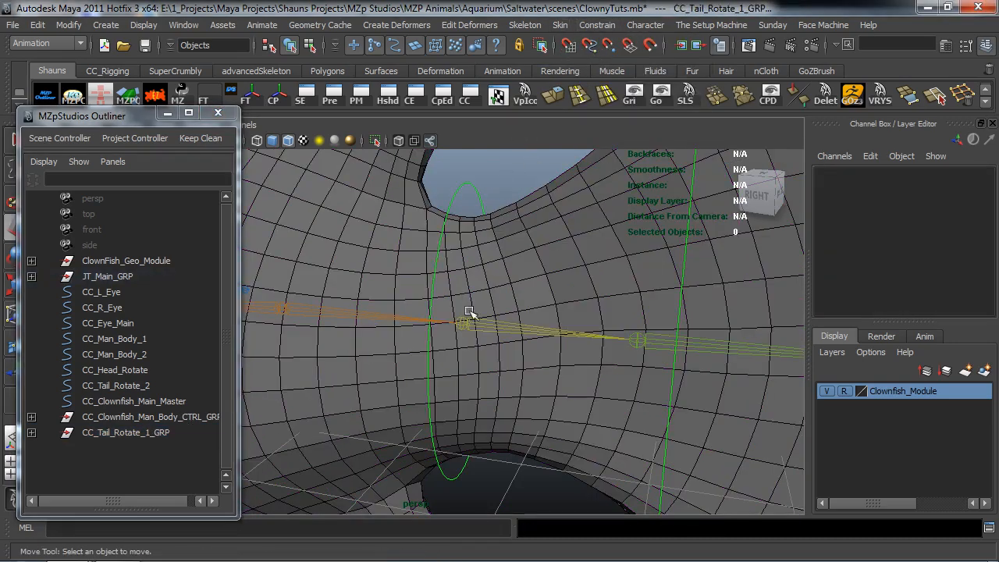
# Test the CC_Tail_Rotate_1_GRP constraint by moving the tail-base joint, undo the move and deselect the joint
pyautogui.click(460, 324)
pyautogui.moveTo(462, 323); pyautogui.dragTo(512, 331)
pyautogui.hotkey('ctrl', 'z')
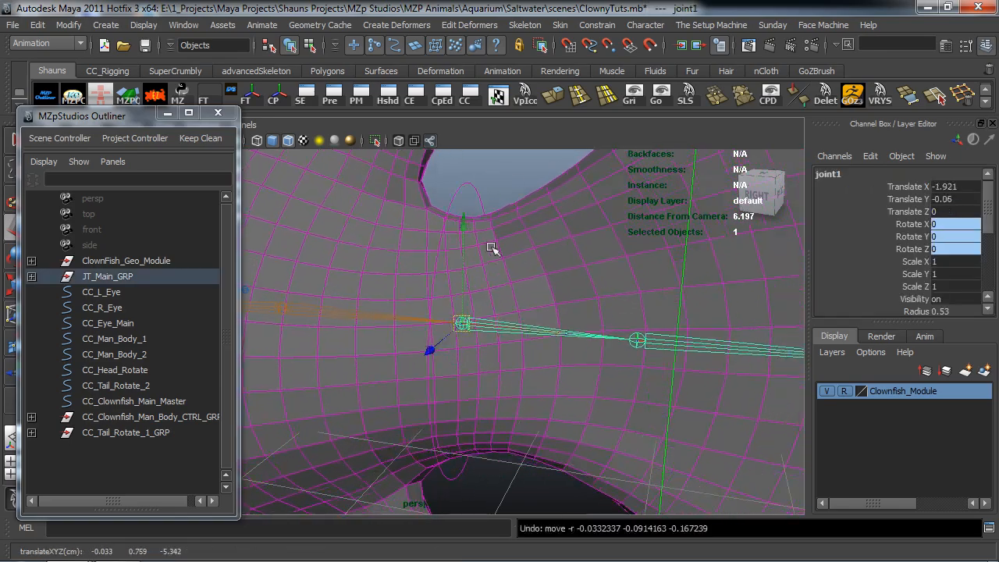
pyautogui.click(512, 165)
# Select the CC_Tail_Rotate_2 control curve around the tail fin and copy its name
pyautogui.keyDown('alt'); pyautogui.moveTo(495, 278); pyautogui.dragTo(396, 303); pyautogui.keyUp('alt')
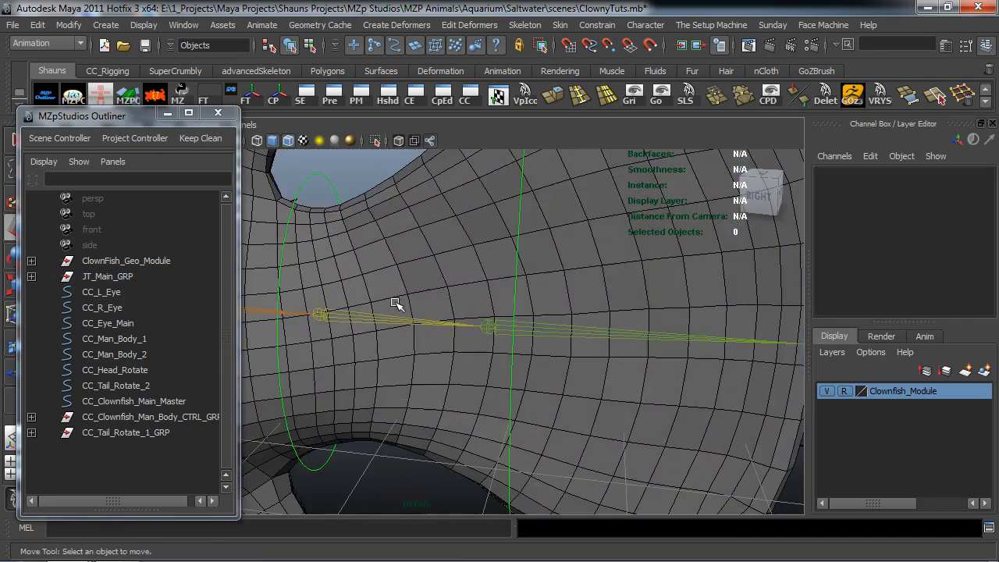
pyautogui.click(515, 294)
pyautogui.keyDown('alt'); pyautogui.moveTo(498, 313); pyautogui.dragTo(464, 323, button='right'); pyautogui.keyUp('alt')
pyautogui.keyDown('alt'); pyautogui.moveTo(464, 323); pyautogui.dragTo(496, 322); pyautogui.keyUp('alt')
pyautogui.click(850, 173)
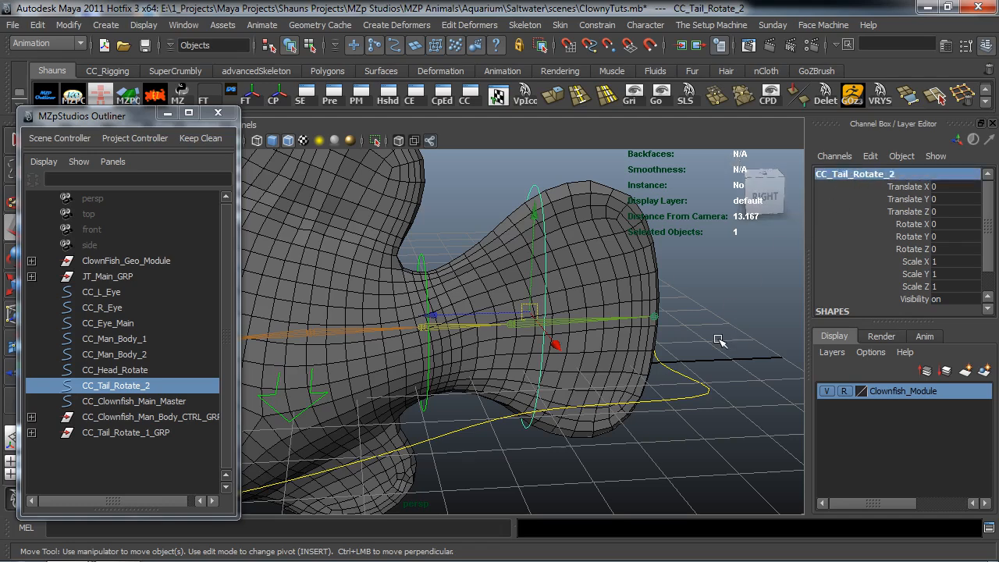
pyautogui.click(567, 305)
pyautogui.click(546, 292)
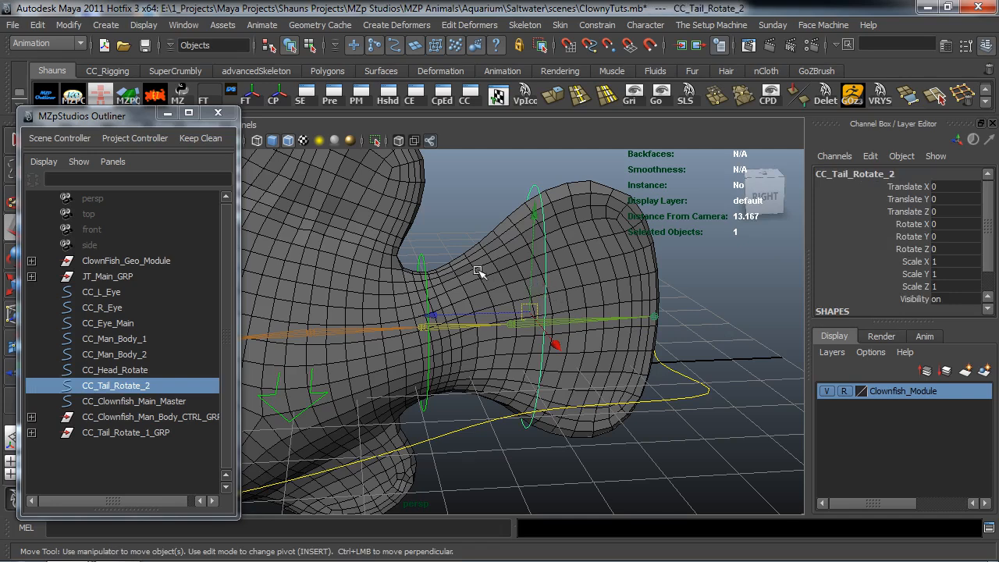
# Group the CC_Tail_Rotate_2 curve, center the group's pivot and name the group CC_Tail_Rotate_2_GRP
pyautogui.hotkey('ctrl', 'g')
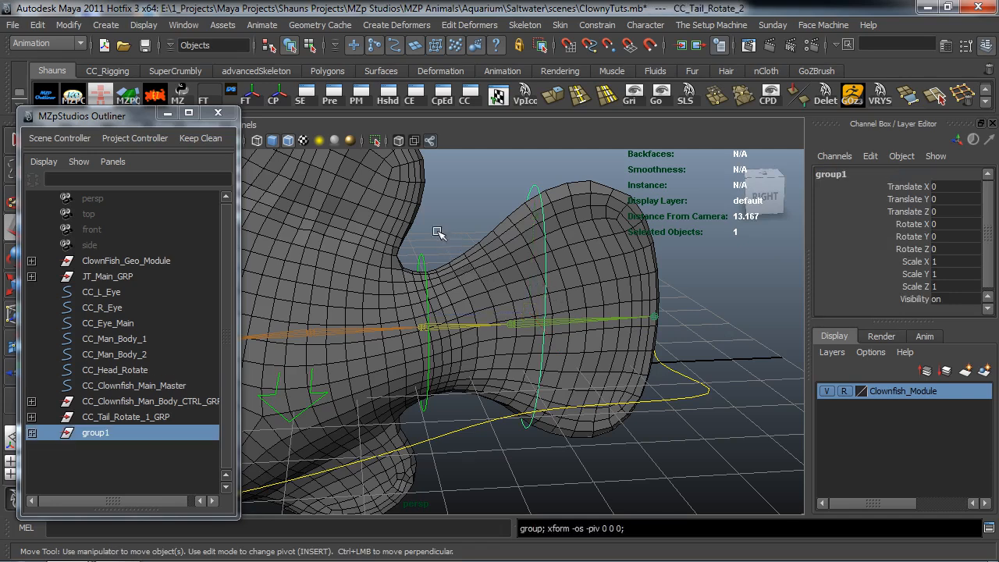
pyautogui.keyDown('alt'); pyautogui.moveTo(559, 253); pyautogui.dragTo(522, 247); pyautogui.keyUp('alt')
pyautogui.click(836, 174)
pyautogui.write('CC_Tail_Rotate_2')
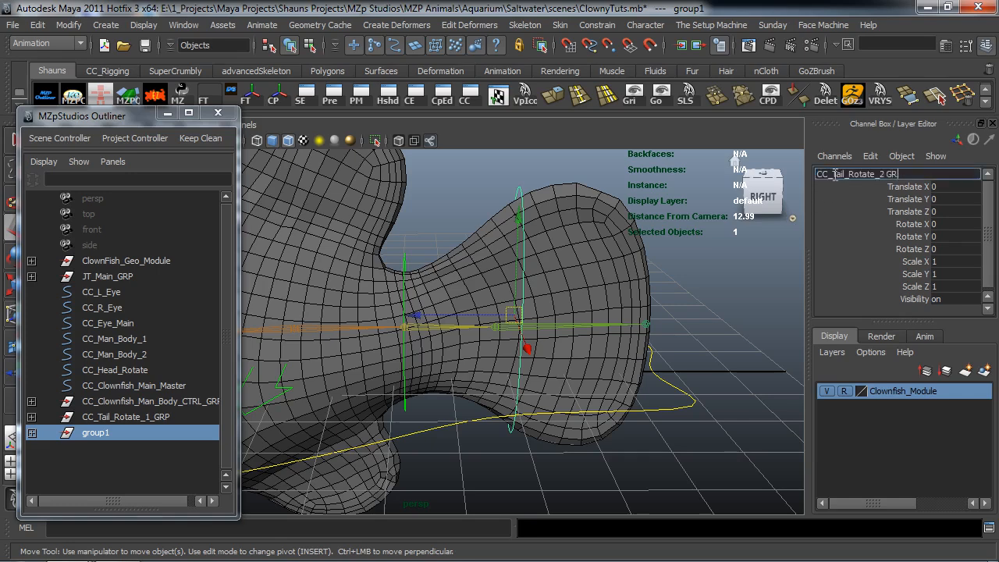
pyautogui.press('Return')
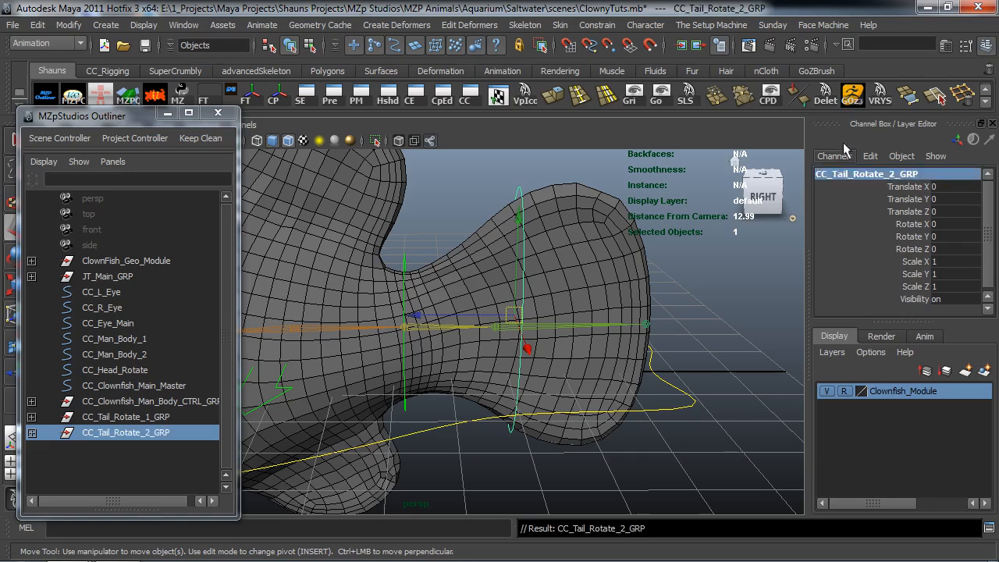
# Orient-constrain the second tail joint to the CC_Tail_Rotate_2 control curve and clear the selection
pyautogui.click(455, 207)
pyautogui.click(518, 189)
pyautogui.scroll(2, 486, 345)
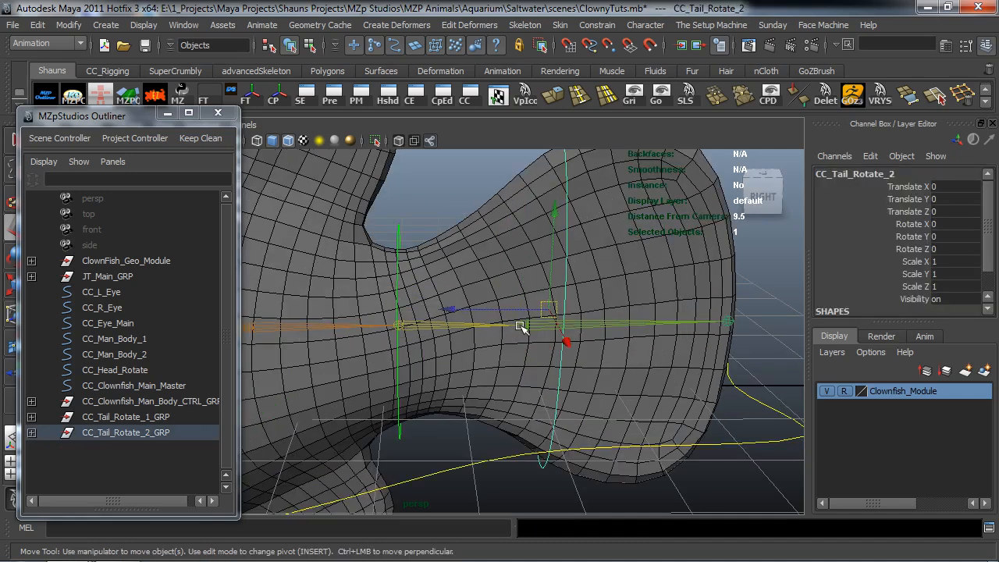
pyautogui.keyDown('shift'); pyautogui.click(518, 326); pyautogui.keyUp('shift')
pyautogui.click(597, 24)
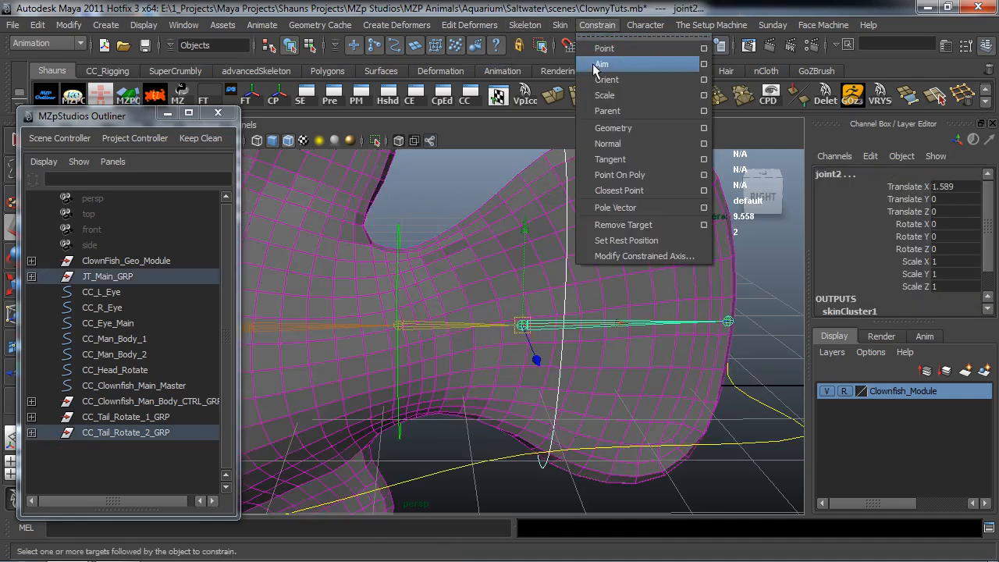
pyautogui.click(605, 79)
pyautogui.click(528, 316)
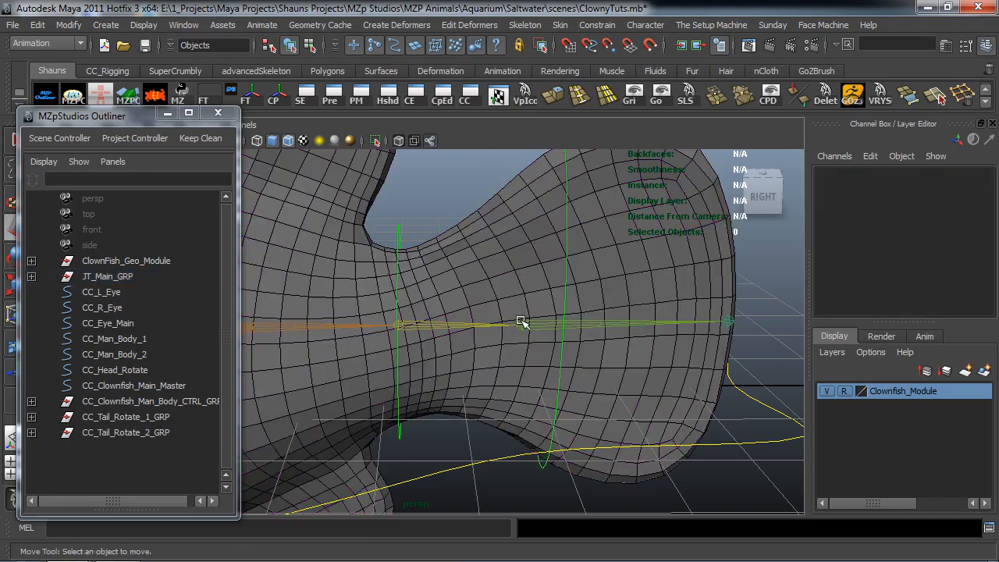
# Point-constrain the CC_Tail_Rotate_2_GRP group to the second tail joint and clear the selection
pyautogui.click(521, 322)
pyautogui.keyDown('ctrl'); pyautogui.click(124, 433); pyautogui.keyUp('ctrl')
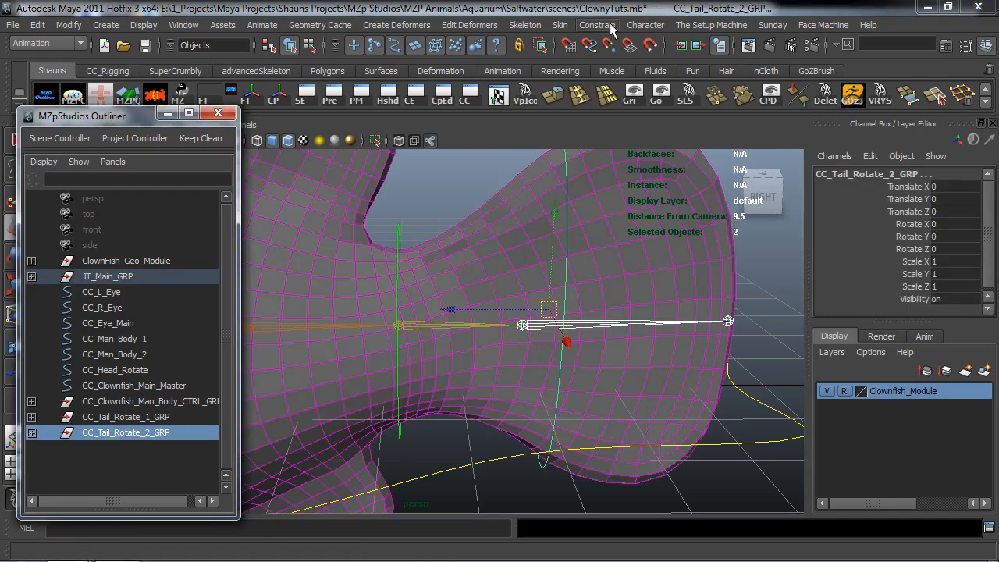
pyautogui.click(597, 24)
pyautogui.click(612, 42)
pyautogui.click(229, 333)
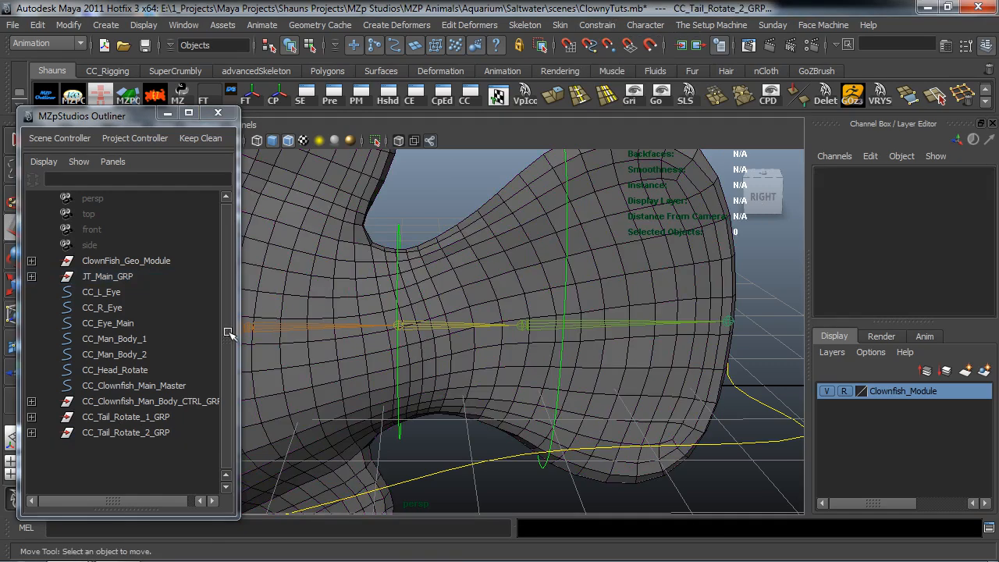
# Parent CC_Tail_Rotate_1_GRP and CC_Tail_Rotate_2_GRP under CC_Clownfish_Man_Body_CTRL_GRP
pyautogui.moveTo(132, 417); pyautogui.dragTo(134, 429)
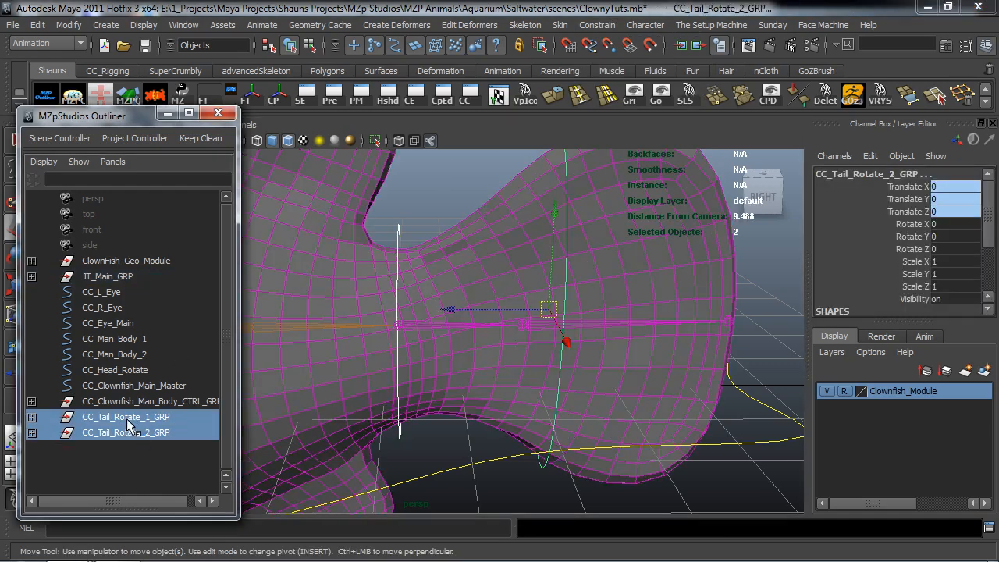
pyautogui.moveTo(127, 418); pyautogui.dragTo(127, 401, button='middle')
pyautogui.click(421, 188)
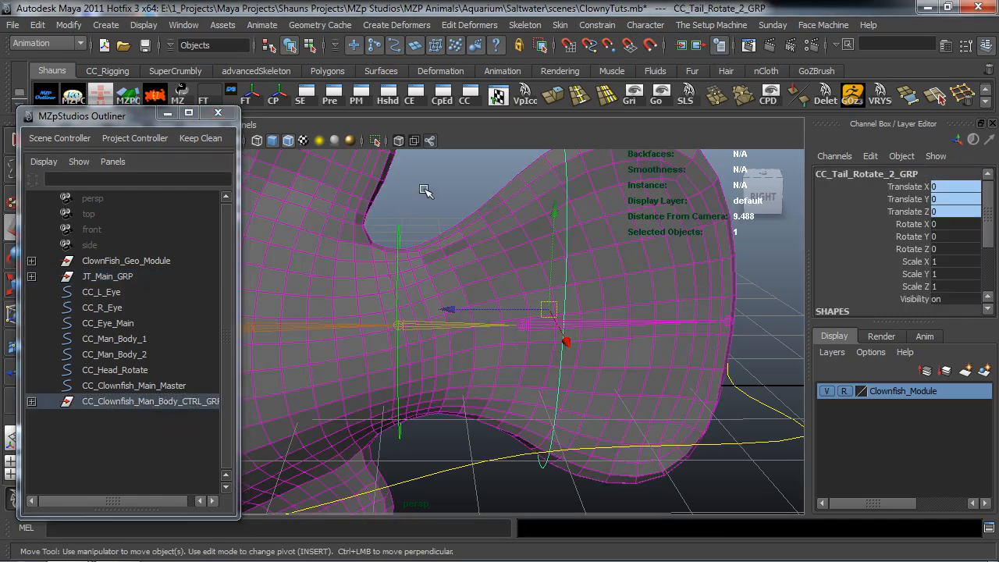
# Test the CC_Tail_Rotate_2_GRP constraint by moving the second tail joint, undo the move and deselect the joint
pyautogui.click(521, 324)
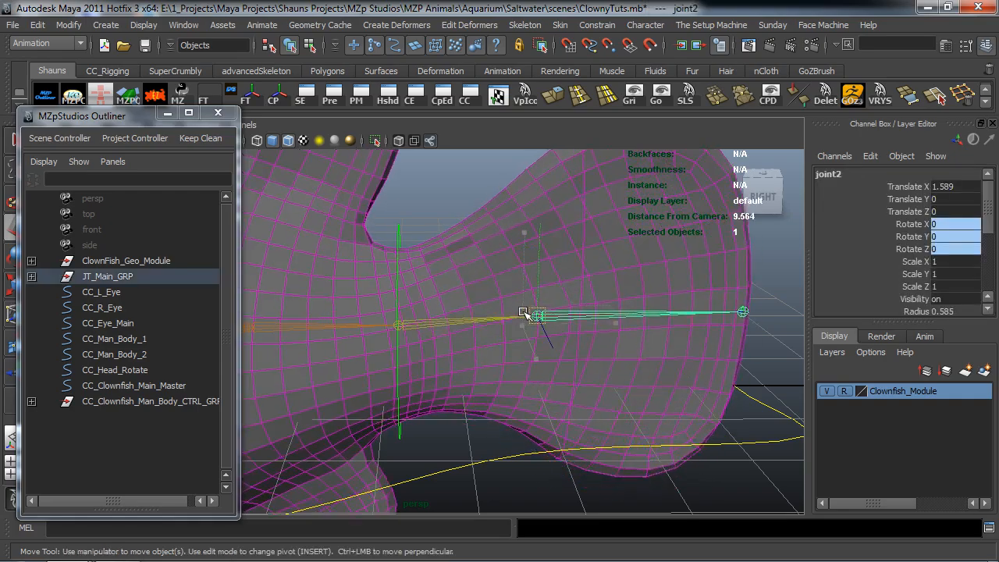
pyautogui.moveTo(515, 323); pyautogui.dragTo(521, 320)
pyautogui.hotkey('ctrl', 'z')
pyautogui.click(446, 178)
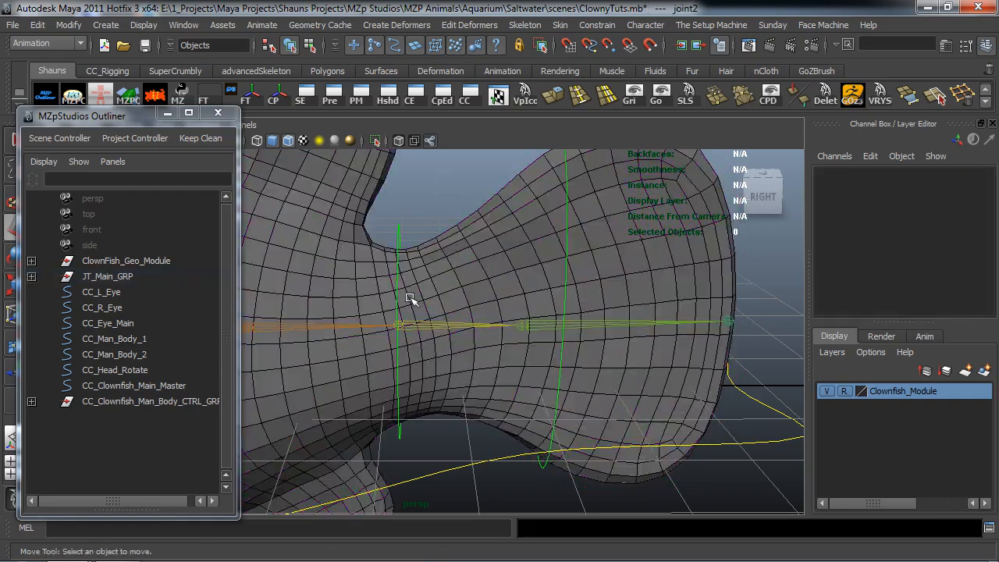
# Examine the rigged fish and its control curves from several sides
pyautogui.scroll(-5, 413, 297)
pyautogui.keyDown('alt'); pyautogui.moveTo(411, 301); pyautogui.dragTo(575, 276, button='middle'); pyautogui.keyUp('alt')
pyautogui.keyDown('alt'); pyautogui.moveTo(575, 276); pyautogui.dragTo(410, 334); pyautogui.keyUp('alt')
pyautogui.keyDown('alt'); pyautogui.moveTo(410, 334); pyautogui.dragTo(562, 312, button='middle'); pyautogui.keyUp('alt')
pyautogui.scroll(3, 468, 332)
pyautogui.keyDown('alt'); pyautogui.moveTo(444, 336); pyautogui.dragTo(373, 359); pyautogui.keyUp('alt')
pyautogui.keyDown('alt'); pyautogui.moveTo(466, 343); pyautogui.dragTo(453, 343, button='middle'); pyautogui.keyUp('alt')
pyautogui.scroll(-4, 448, 342)
pyautogui.keyDown('alt'); pyautogui.moveTo(445, 341); pyautogui.dragTo(424, 367); pyautogui.keyUp('alt')
pyautogui.keyDown('alt'); pyautogui.moveTo(460, 342); pyautogui.dragTo(423, 341, button='middle'); pyautogui.keyUp('alt')
pyautogui.scroll(2, 437, 344)
pyautogui.keyDown('alt'); pyautogui.moveTo(456, 348); pyautogui.dragTo(508, 339); pyautogui.keyUp('alt')
# Set up a new keyable Enum attribute with the long name CC_Clown_ManBodyCtrls_Vis for the CC_Clownfish_Main_Master curve
pyautogui.click(513, 395)
pyautogui.keyDown('alt'); pyautogui.moveTo(512, 395); pyautogui.dragTo(472, 328); pyautogui.keyUp('alt')
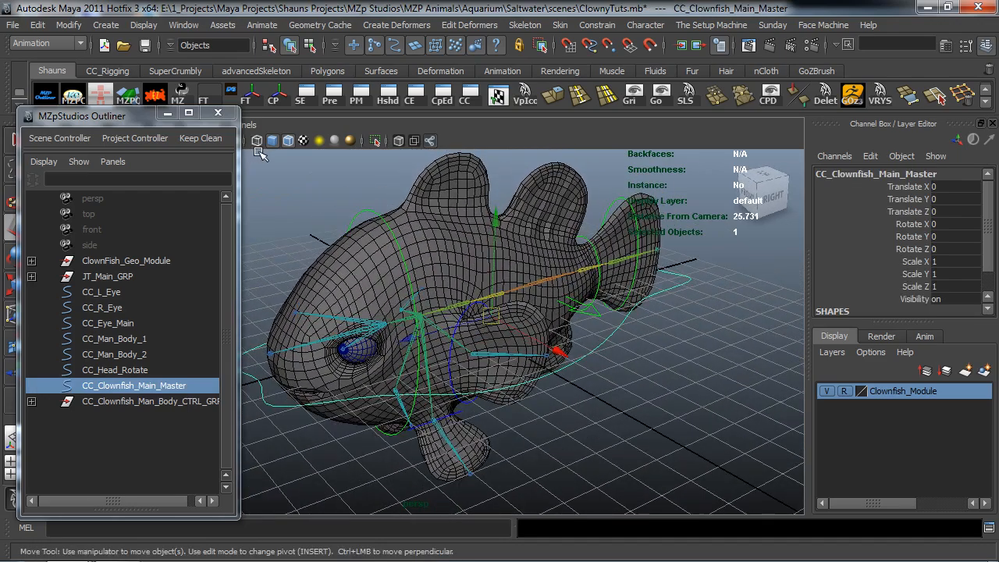
pyautogui.click(68, 25)
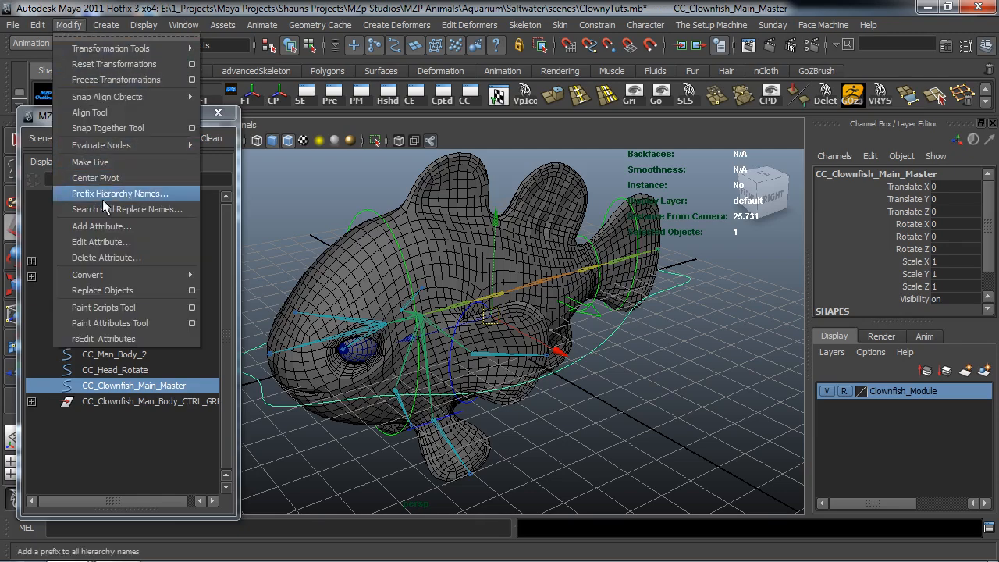
pyautogui.click(101, 226)
pyautogui.moveTo(580, 54); pyautogui.dragTo(490, 39)
pyautogui.click(458, 192)
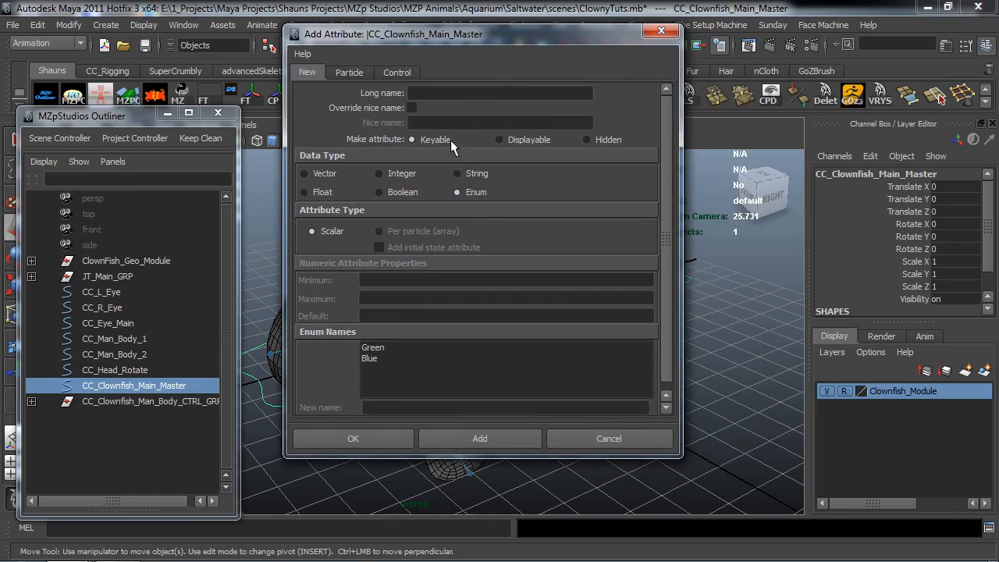
pyautogui.click(442, 94)
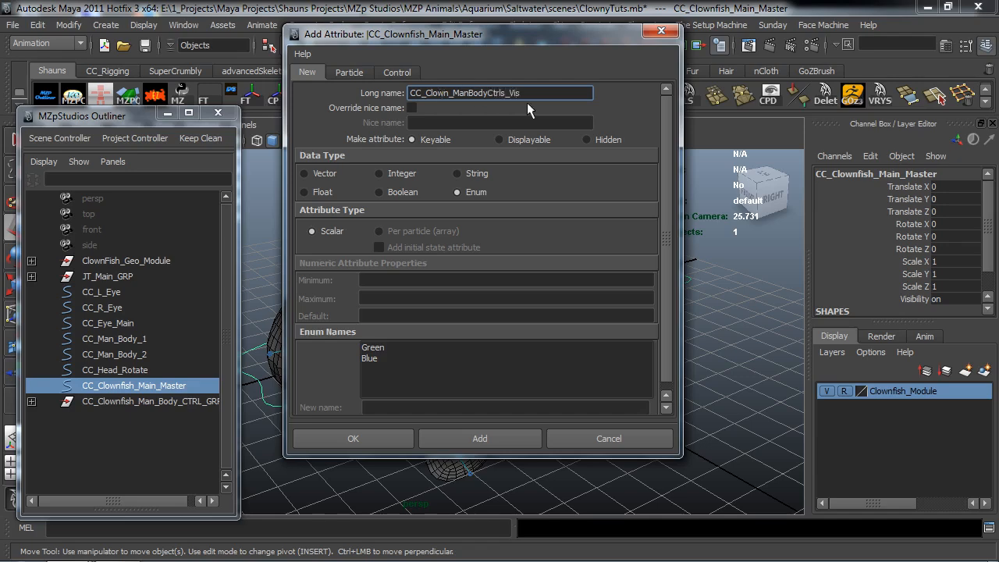
# Name the attribute's enum options Shown and Hidden, add the attribute to the master curve and finish adding attributes
pyautogui.click(384, 349)
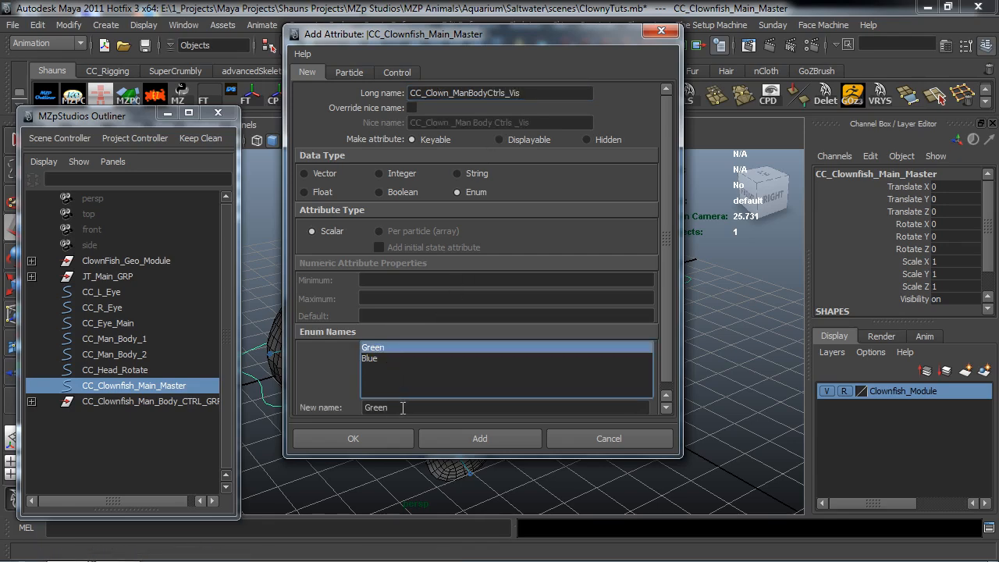
pyautogui.doubleClick(364, 408)
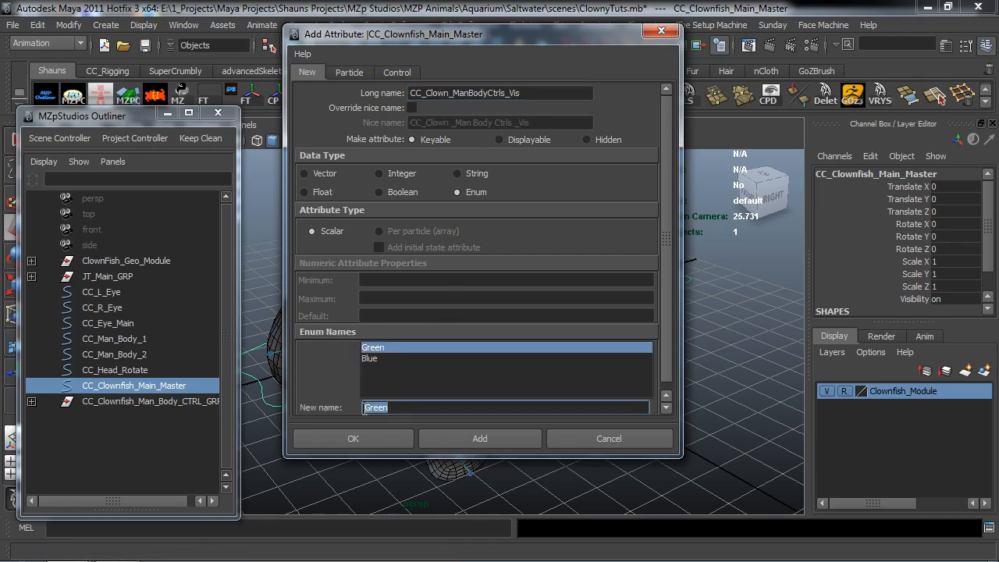
pyautogui.click(378, 359)
pyautogui.moveTo(403, 408); pyautogui.dragTo(338, 406)
pyautogui.write('Hidden')
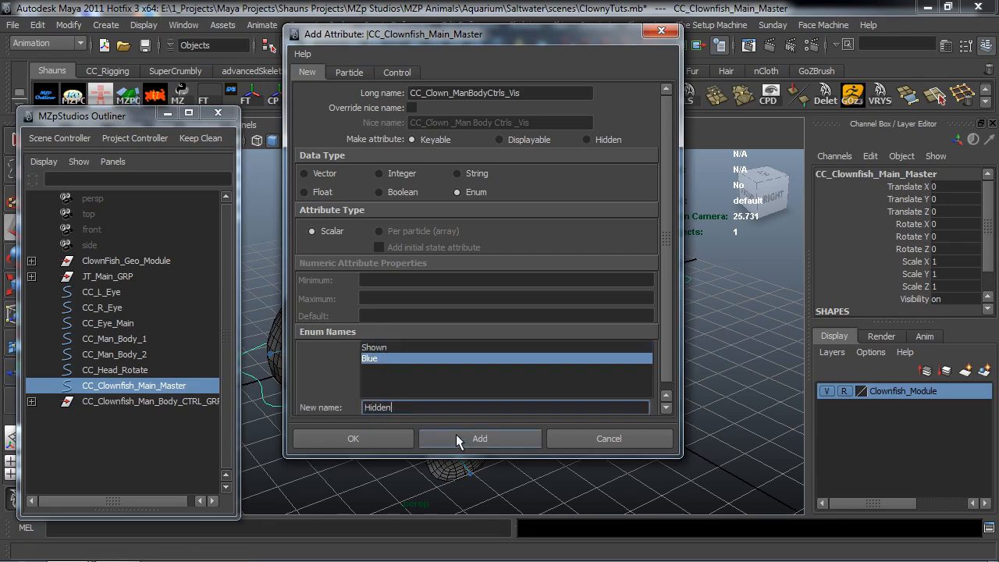
pyautogui.click(479, 439)
pyautogui.scroll(-1, 928, 265)
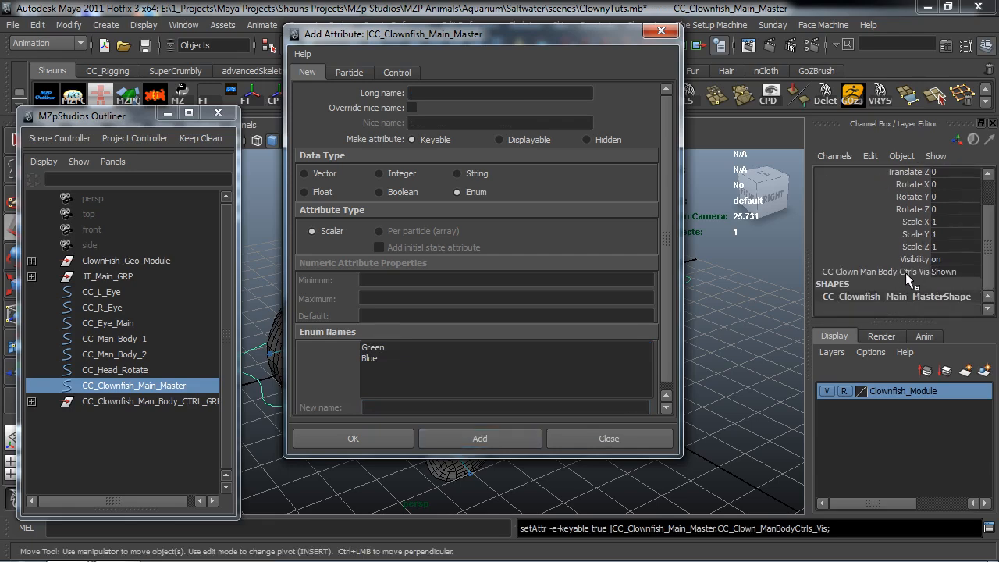
pyautogui.click(662, 31)
pyautogui.click(699, 369)
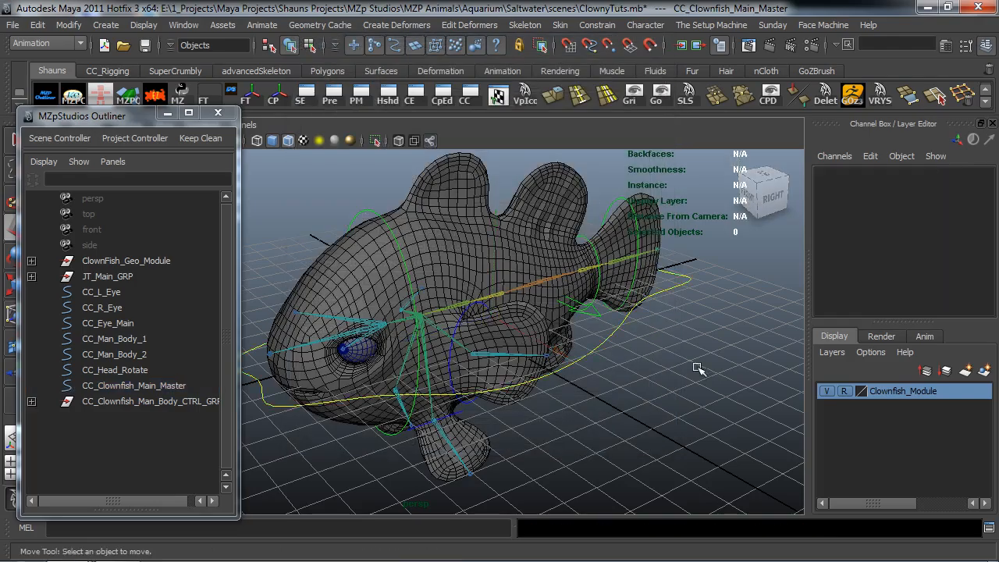
# Parent CC_Clownfish_Man_Body_CTRL_GRP under the CC_Clownfish_Main_Master curve and select the master curve
pyautogui.keyDown('alt'); pyautogui.moveTo(645, 359); pyautogui.dragTo(611, 357); pyautogui.keyUp('alt')
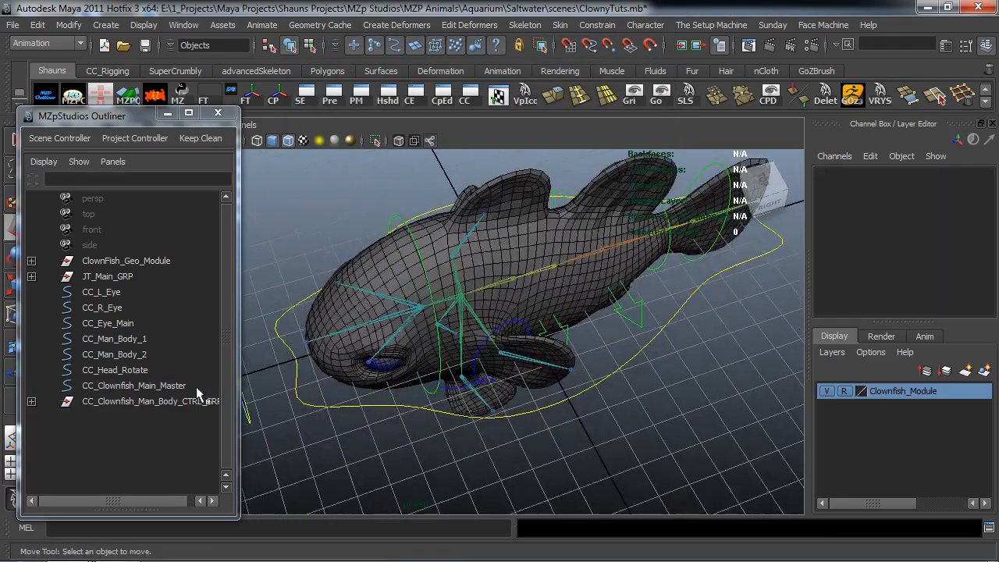
pyautogui.keyDown('alt'); pyautogui.moveTo(503, 394); pyautogui.dragTo(453, 407); pyautogui.keyUp('alt')
pyautogui.click(183, 400)
pyautogui.keyDown('alt'); pyautogui.moveTo(358, 428); pyautogui.dragTo(607, 398); pyautogui.keyUp('alt')
pyautogui.keyDown('shift'); pyautogui.click(574, 400); pyautogui.keyUp('shift')
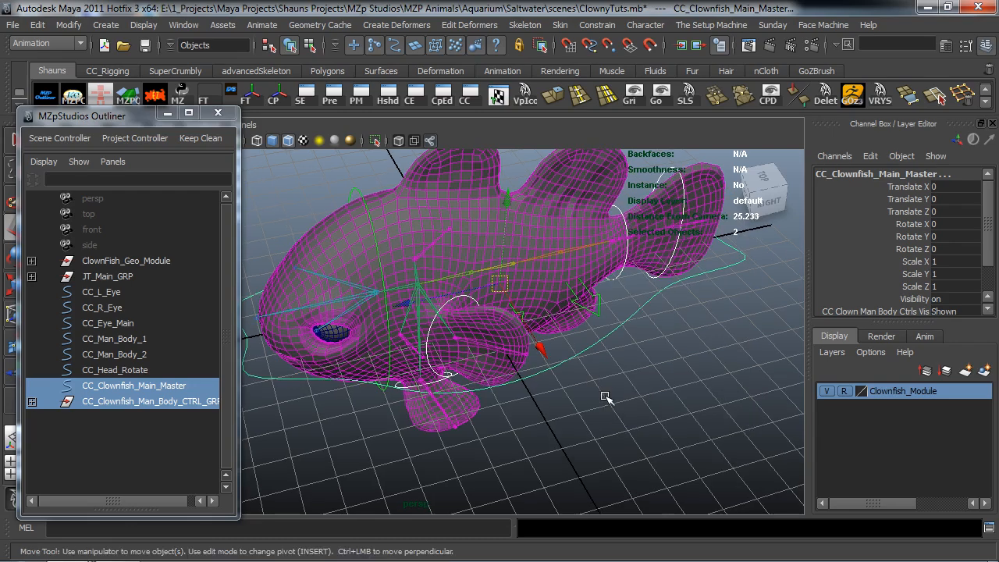
pyautogui.press('p')
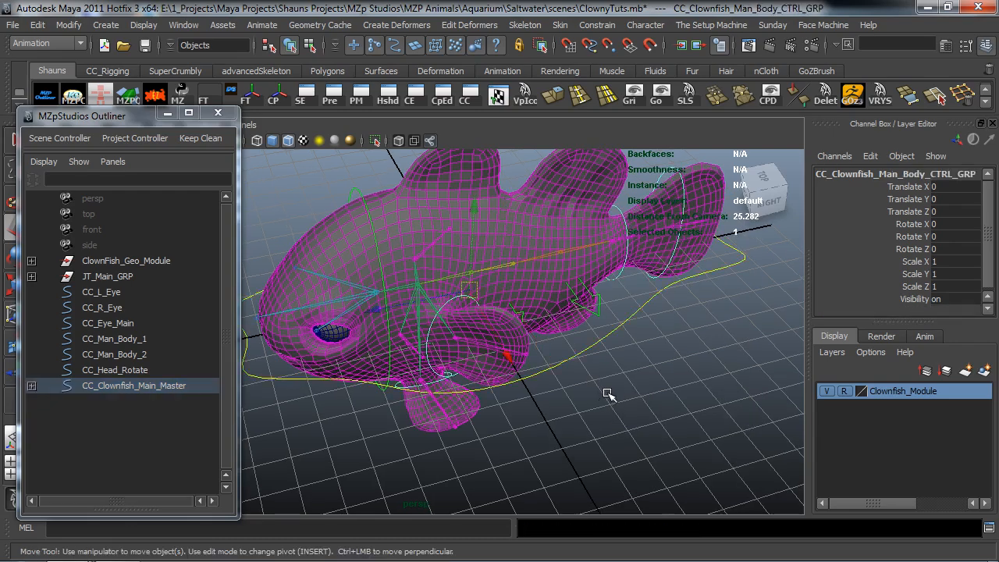
pyautogui.click(608, 396)
pyautogui.click(583, 369)
pyautogui.keyDown('alt'); pyautogui.moveTo(591, 381); pyautogui.dragTo(507, 279); pyautogui.keyUp('alt')
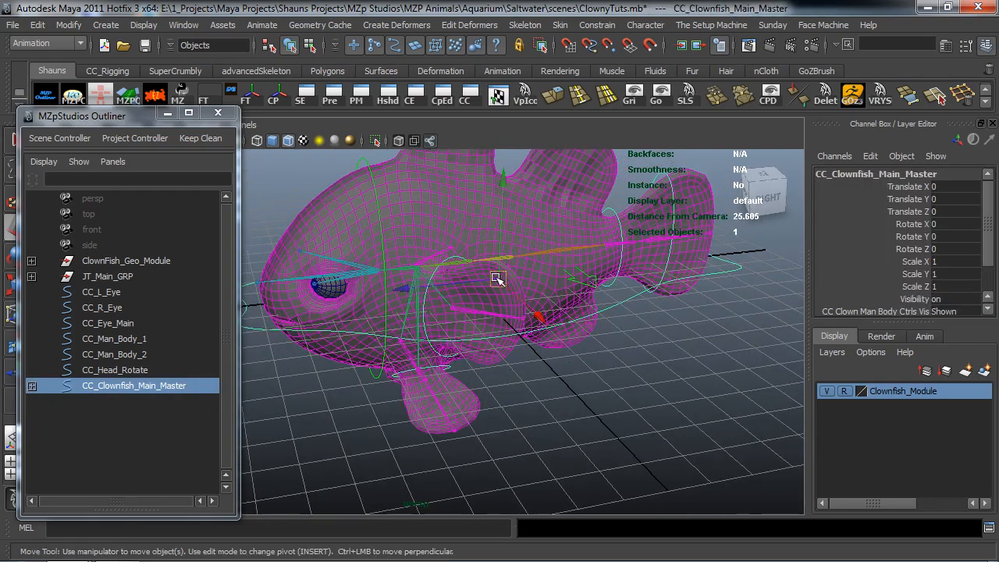
# Try moving the CC_Clownfish_Main_Master curve to test the rig, undo the move and clear the selection
pyautogui.moveTo(528, 328); pyautogui.dragTo(490, 304)
pyautogui.hotkey('ctrl', 'z')
pyautogui.keyDown('alt'); pyautogui.moveTo(598, 364); pyautogui.dragTo(572, 368); pyautogui.keyUp('alt')
pyautogui.click(595, 406)
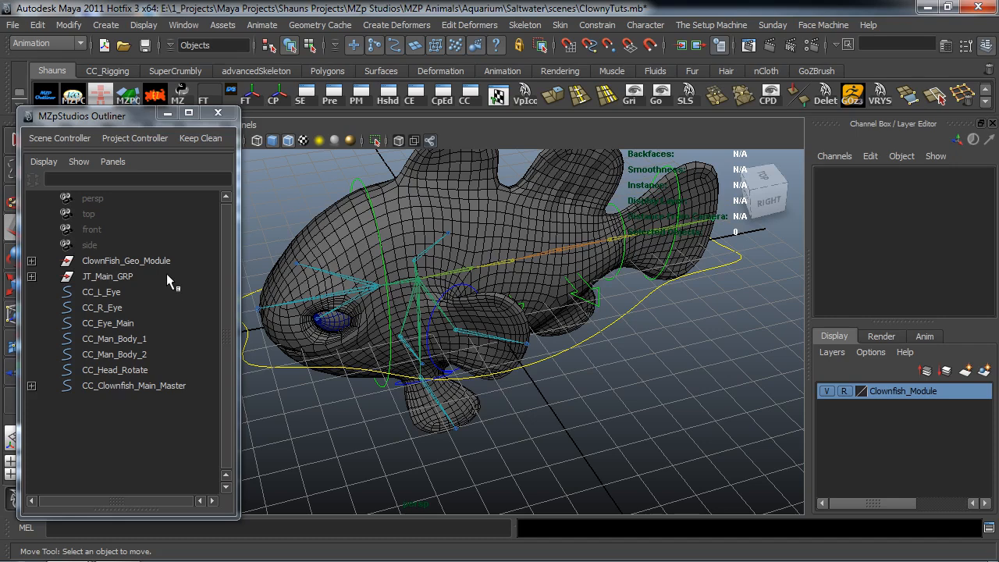
# Parent JT_Main_GRP under the CC_Clownfish_Main_Master curve and clear the selection
pyautogui.click(114, 276)
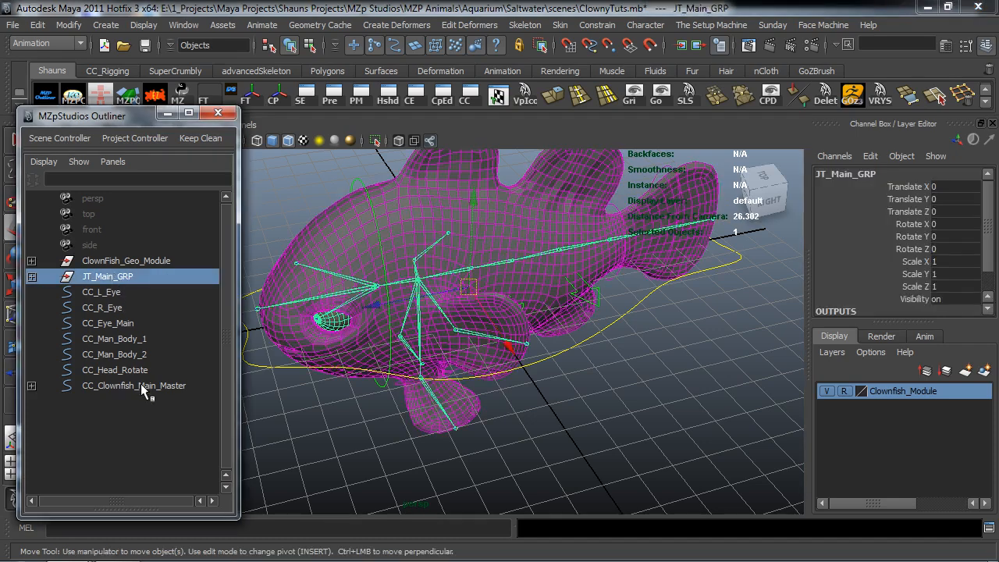
pyautogui.moveTo(613, 364)
pyautogui.keyDown('alt'); pyautogui.mouseDown()
pyautogui.moveTo(602, 385)
pyautogui.moveTo(596, 372)
pyautogui.mouseUp(); pyautogui.keyUp('alt')
pyautogui.keyDown('shift'); pyautogui.click(581, 373); pyautogui.keyUp('shift')
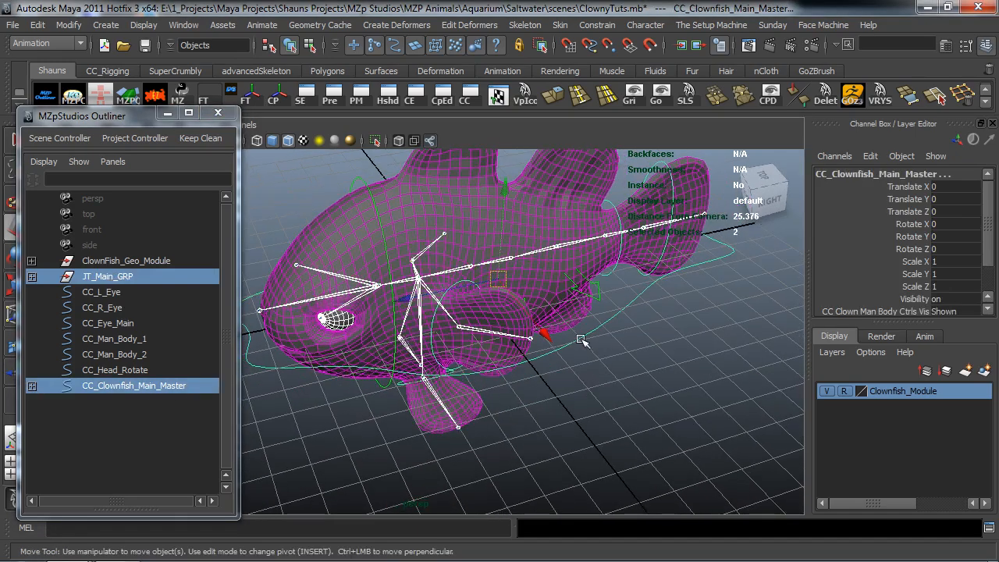
pyautogui.press('p')
pyautogui.click(600, 374)
# Test whether the joints follow the master curve by moving it, undo the move and deselect it
pyautogui.click(576, 342)
pyautogui.moveTo(500, 280); pyautogui.dragTo(455, 271)
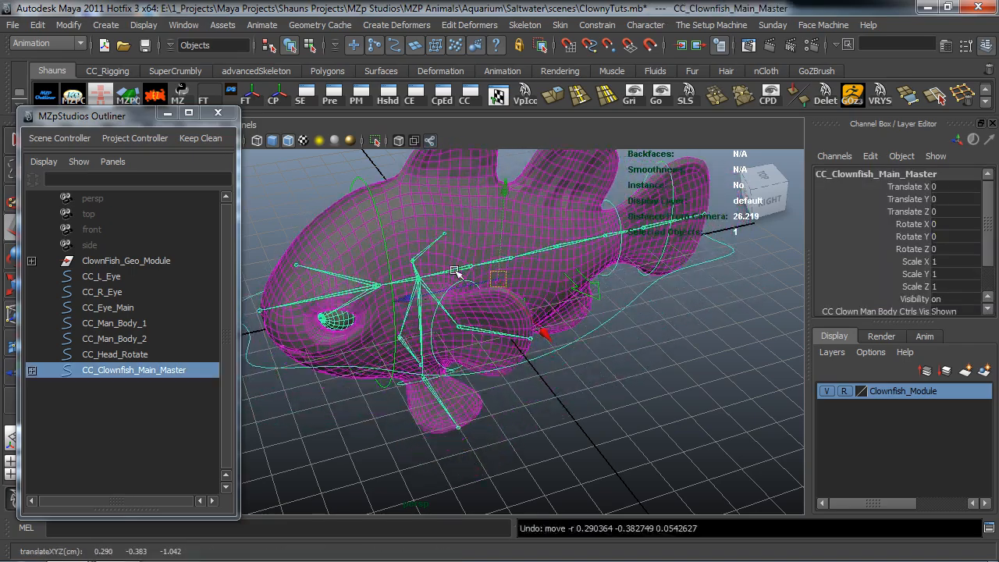
pyautogui.keyDown('alt'); pyautogui.moveTo(512, 308); pyautogui.dragTo(467, 347); pyautogui.keyUp('alt')
pyautogui.click(302, 422)
# Select the CC_L_Eye and CC_R_Eye curves in front of the fish and scale both uniformly to 1.414
pyautogui.keyDown('alt'); pyautogui.moveTo(303, 422); pyautogui.dragTo(421, 395); pyautogui.keyUp('alt')
pyautogui.keyDown('alt'); pyautogui.moveTo(421, 395); pyautogui.dragTo(517, 364, button='middle'); pyautogui.keyUp('alt')
pyautogui.keyDown('alt'); pyautogui.moveTo(517, 364); pyautogui.dragTo(546, 365, button='right'); pyautogui.keyUp('alt')
pyautogui.keyDown('alt'); pyautogui.moveTo(445, 375); pyautogui.dragTo(357, 358); pyautogui.keyUp('alt')
pyautogui.keyDown('alt'); pyautogui.moveTo(358, 358); pyautogui.dragTo(373, 356, button='right'); pyautogui.keyUp('alt')
pyautogui.keyDown('alt'); pyautogui.moveTo(373, 356); pyautogui.dragTo(319, 388, button='middle'); pyautogui.keyUp('alt')
pyautogui.keyDown('alt'); pyautogui.moveTo(319, 388); pyautogui.dragTo(355, 365); pyautogui.keyUp('alt')
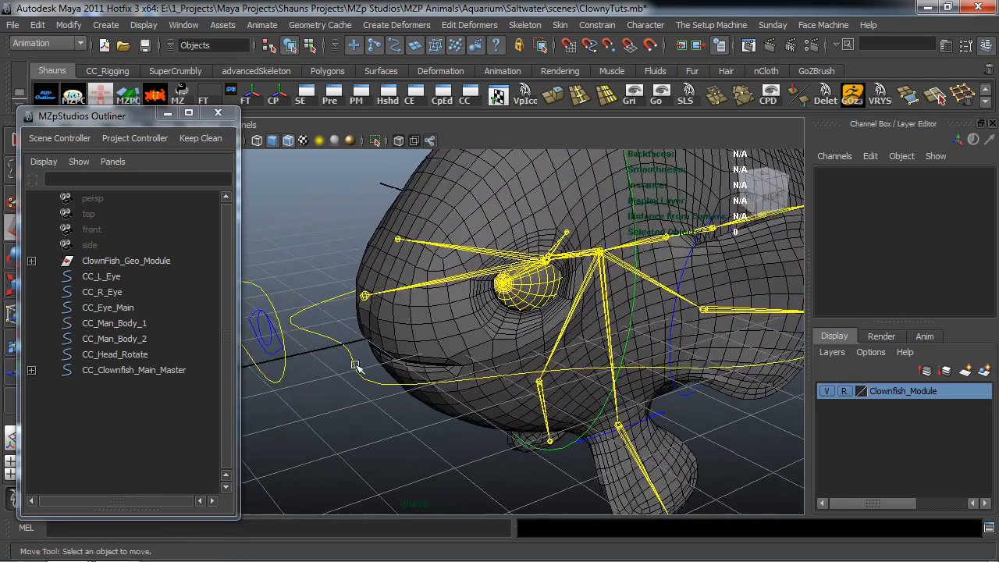
pyautogui.click(262, 322)
pyautogui.keyDown('alt'); pyautogui.moveTo(266, 328); pyautogui.dragTo(309, 358); pyautogui.keyUp('alt')
pyautogui.keyDown('shift'); pyautogui.click(276, 270); pyautogui.keyUp('shift')
pyautogui.keyDown('alt'); pyautogui.moveTo(285, 324); pyautogui.dragTo(448, 404); pyautogui.keyUp('alt')
pyautogui.press('r')
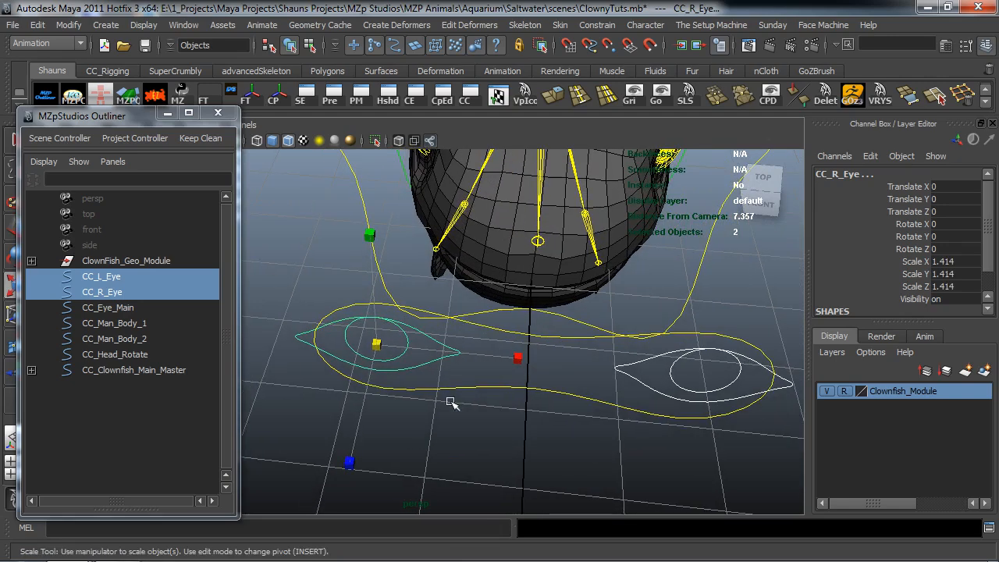
# Move CC_R_Eye and CC_L_Eye inward within the main eye outline, CC_L_Eye to Translate X -0.197, and freeze both curves' transformations
pyautogui.click(448, 404)
pyautogui.click(450, 358)
pyautogui.press('w')
pyautogui.moveTo(475, 355); pyautogui.dragTo(502, 360)
pyautogui.click(629, 364)
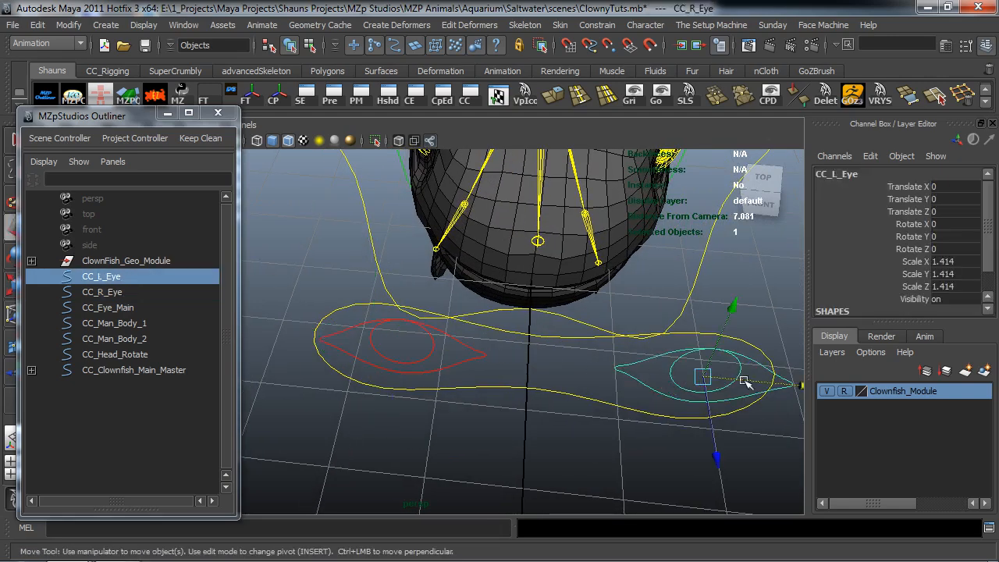
pyautogui.moveTo(790, 383); pyautogui.dragTo(769, 382)
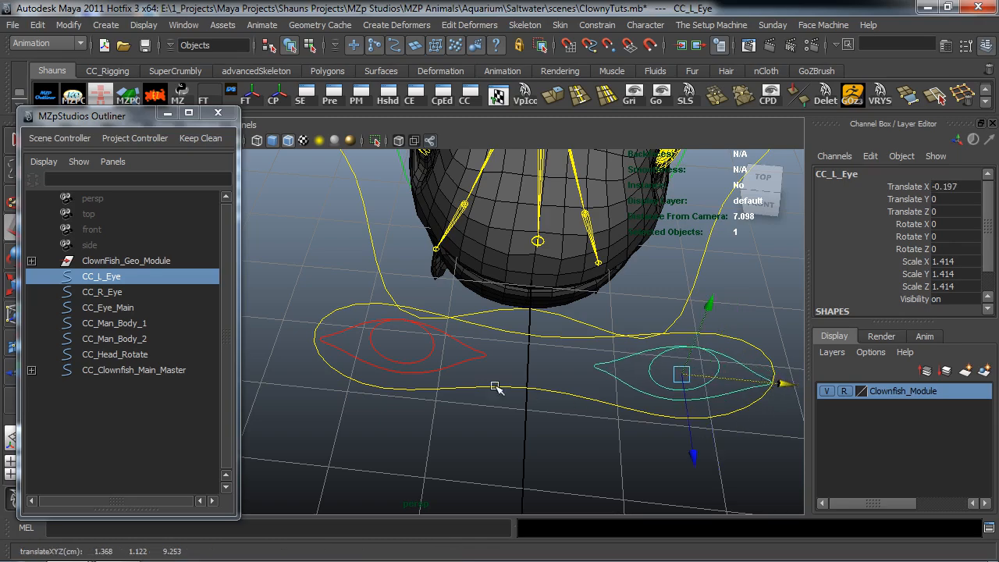
pyautogui.keyDown('shift'); pyautogui.click(459, 365); pyautogui.keyUp('shift')
pyautogui.keyDown('alt'); pyautogui.moveTo(467, 354); pyautogui.dragTo(408, 341); pyautogui.keyUp('alt')
# Aim-constrain the L_Eye geometry to the CC_L_Eye curve
pyautogui.click(383, 341)
pyautogui.click(342, 283)
pyautogui.keyDown('alt'); pyautogui.moveTo(408, 341); pyautogui.dragTo(429, 354, button='right'); pyautogui.keyUp('alt')
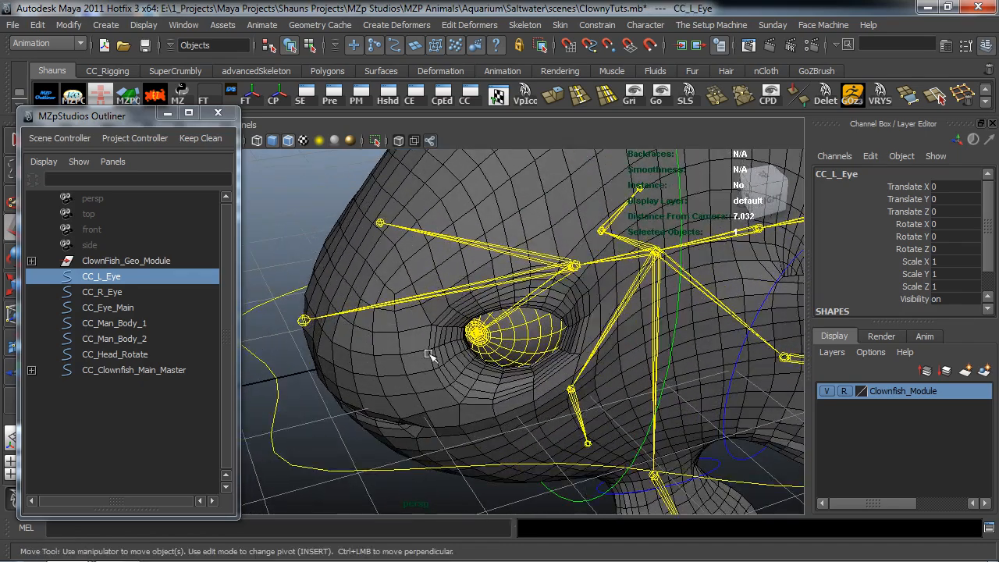
pyautogui.keyDown('shift'); pyautogui.click(531, 334); pyautogui.keyUp('shift')
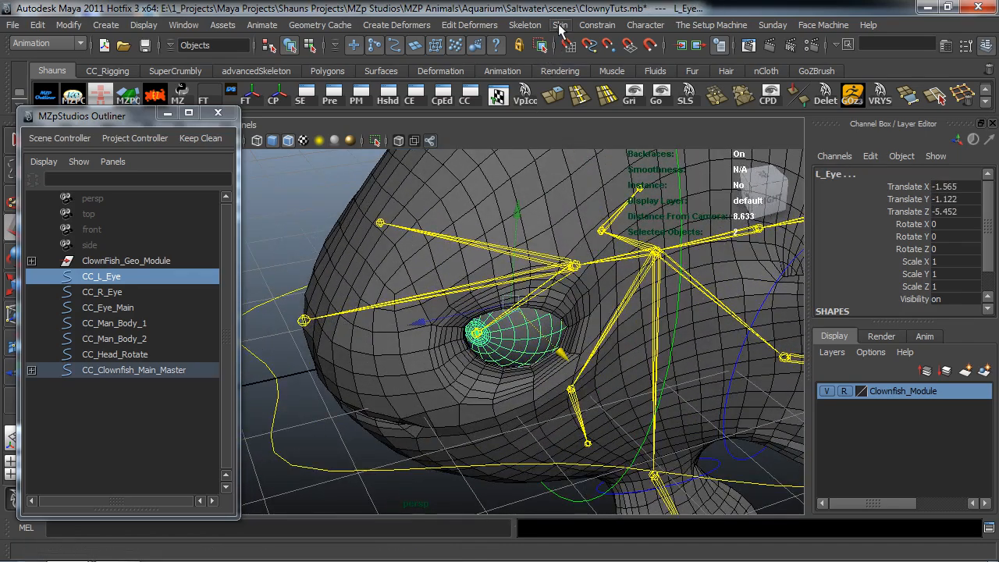
pyautogui.click(611, 26)
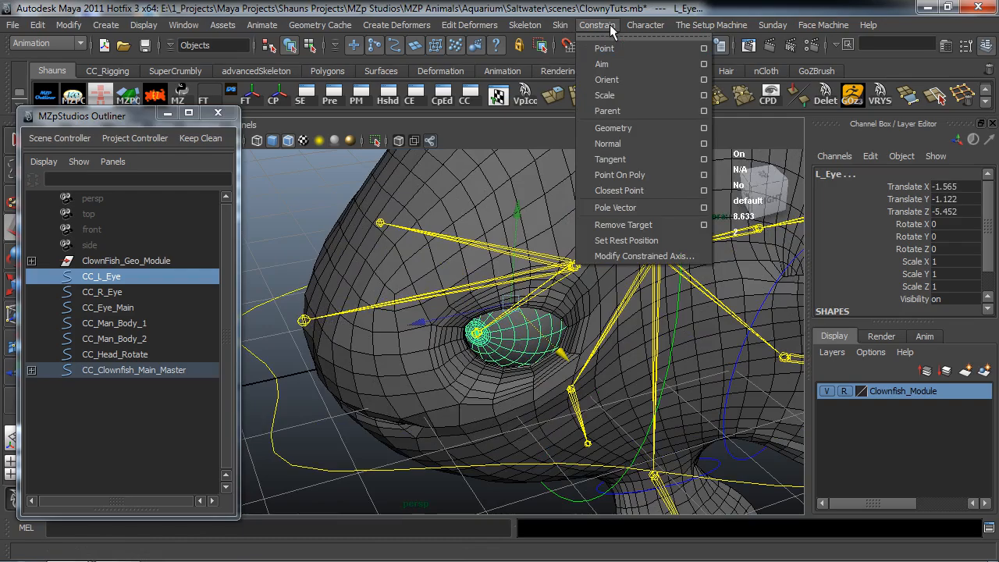
pyautogui.click(617, 68)
# Aim-constrain the R_Eye geometry to the CC_R_Eye curve on the other side of the head
pyautogui.keyDown('alt'); pyautogui.moveTo(476, 218); pyautogui.dragTo(547, 226); pyautogui.keyUp('alt')
pyautogui.keyDown('alt'); pyautogui.moveTo(467, 251); pyautogui.dragTo(480, 251, button='middle'); pyautogui.keyUp('alt')
pyautogui.click(307, 269)
pyautogui.keyDown('alt'); pyautogui.moveTo(330, 296); pyautogui.dragTo(486, 306); pyautogui.keyUp('alt')
pyautogui.keyDown('alt'); pyautogui.moveTo(486, 306); pyautogui.dragTo(480, 356, button='middle'); pyautogui.keyUp('alt')
pyautogui.scroll(4, 479, 340)
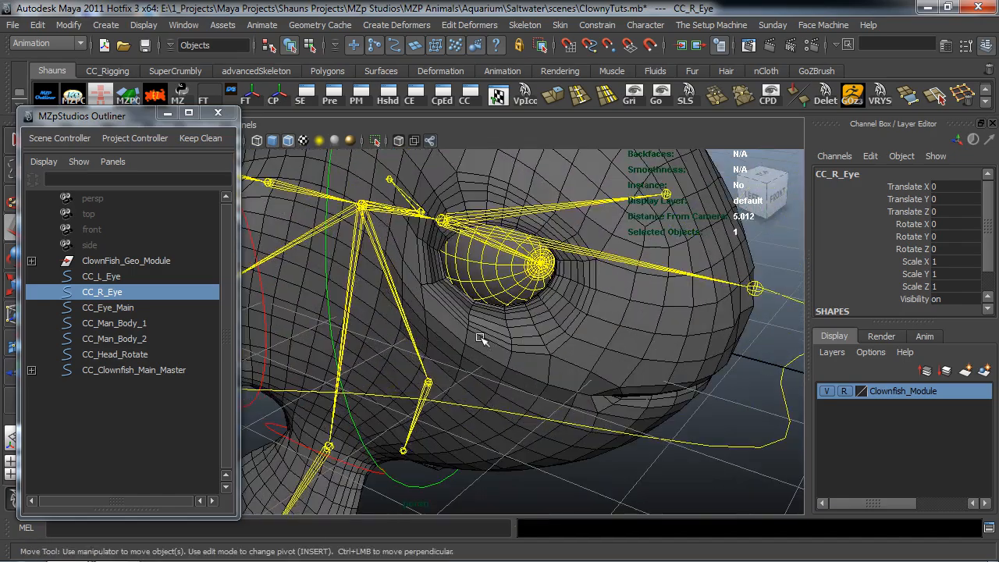
pyautogui.keyDown('alt'); pyautogui.moveTo(478, 338); pyautogui.dragTo(500, 323); pyautogui.keyUp('alt')
pyautogui.keyDown('shift'); pyautogui.click(492, 280); pyautogui.keyUp('shift')
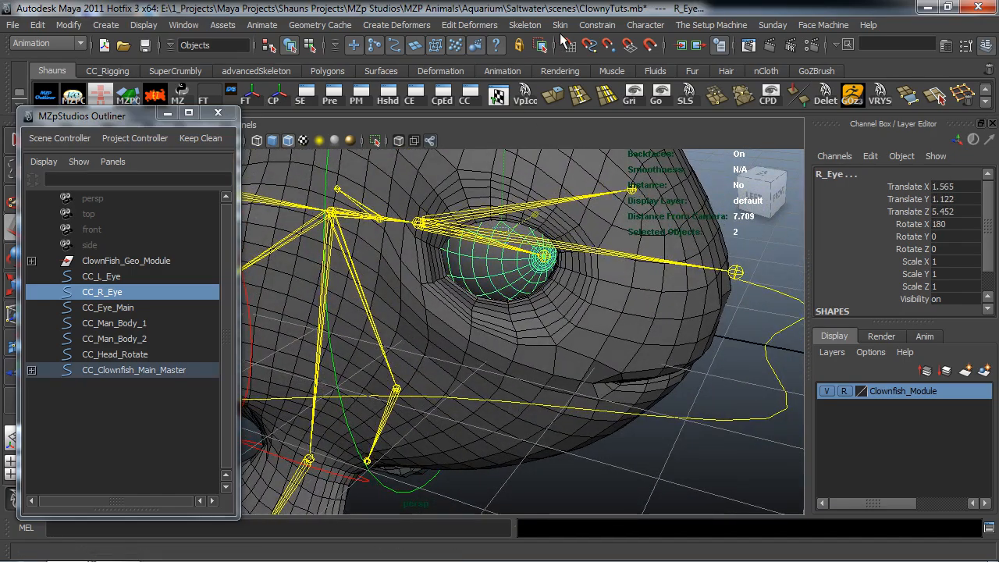
pyautogui.press('g')
# Parent the CC_R_Eye and CC_L_Eye curves under the CC_Eye_Main curve
pyautogui.scroll(-5, 632, 313)
pyautogui.keyDown('alt'); pyautogui.moveTo(633, 314); pyautogui.dragTo(720, 346); pyautogui.keyUp('alt')
pyautogui.click(703, 380)
pyautogui.click(703, 246)
pyautogui.keyDown('alt'); pyautogui.moveTo(716, 287); pyautogui.dragTo(644, 321, button='middle'); pyautogui.keyUp('alt')
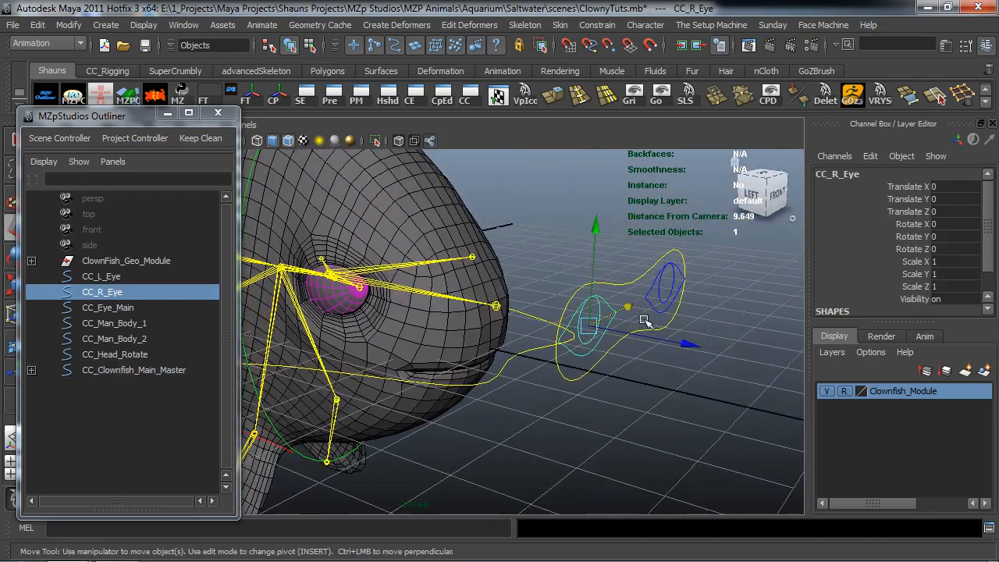
pyautogui.keyDown('alt'); pyautogui.moveTo(644, 317); pyautogui.dragTo(651, 320); pyautogui.keyUp('alt')
pyautogui.keyDown('shift'); pyautogui.click(666, 319); pyautogui.keyUp('shift')
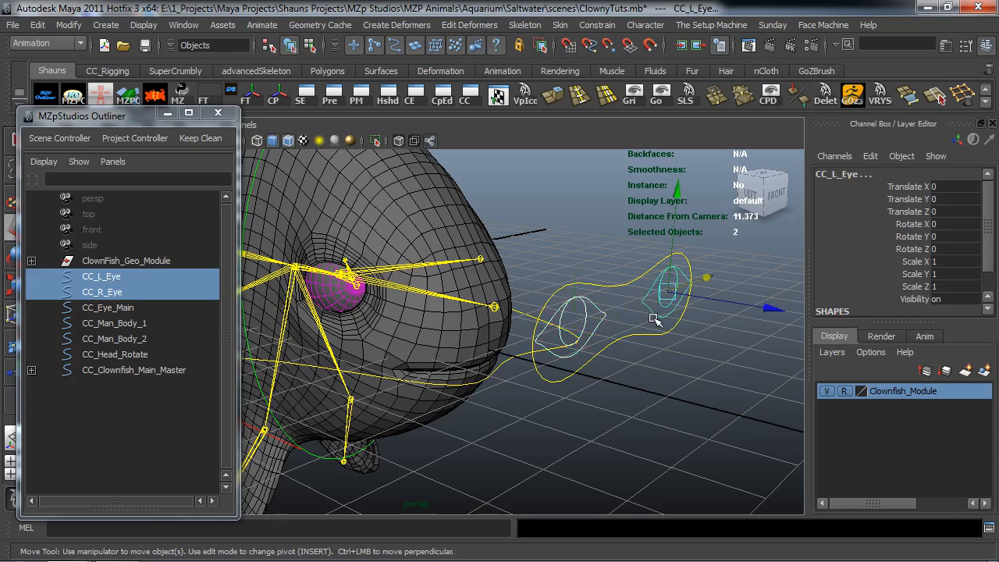
pyautogui.keyDown('shift'); pyautogui.click(626, 287); pyautogui.keyUp('shift')
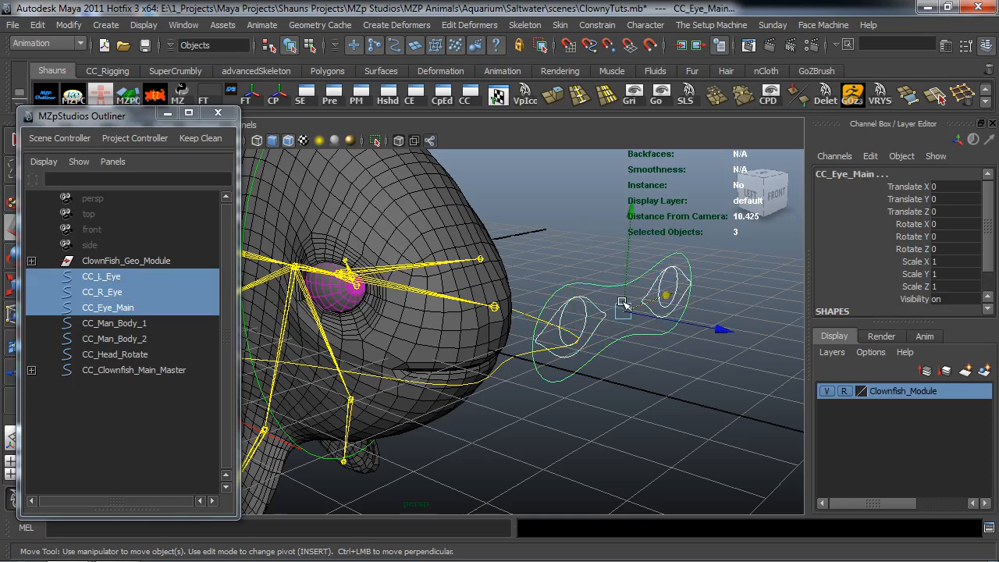
pyautogui.press('p')
# Test the eye controls with trial moves, undo them and clear the selection
pyautogui.click(633, 330)
pyautogui.click(639, 355)
pyautogui.moveTo(638, 355)
pyautogui.keyDown('alt'); pyautogui.mouseDown()
pyautogui.moveTo(573, 353)
pyautogui.moveTo(575, 344)
pyautogui.moveTo(607, 403)
pyautogui.moveTo(639, 348)
pyautogui.mouseUp(); pyautogui.keyUp('alt')
pyautogui.hotkey('ctrl', 'z')
pyautogui.hotkey('ctrl', 'z')
pyautogui.hotkey('ctrl', 'z')
pyautogui.keyDown('alt'); pyautogui.moveTo(535, 330); pyautogui.dragTo(381, 358); pyautogui.keyUp('alt')
pyautogui.hotkey('ctrl', 'z')
pyautogui.click(288, 235)
pyautogui.keyDown('alt'); pyautogui.moveTo(288, 235); pyautogui.dragTo(321, 281); pyautogui.keyUp('alt')
# Group the CC_Eye_Main curve and name the new group CC_Eye_Main_GRP
pyautogui.click(331, 291)
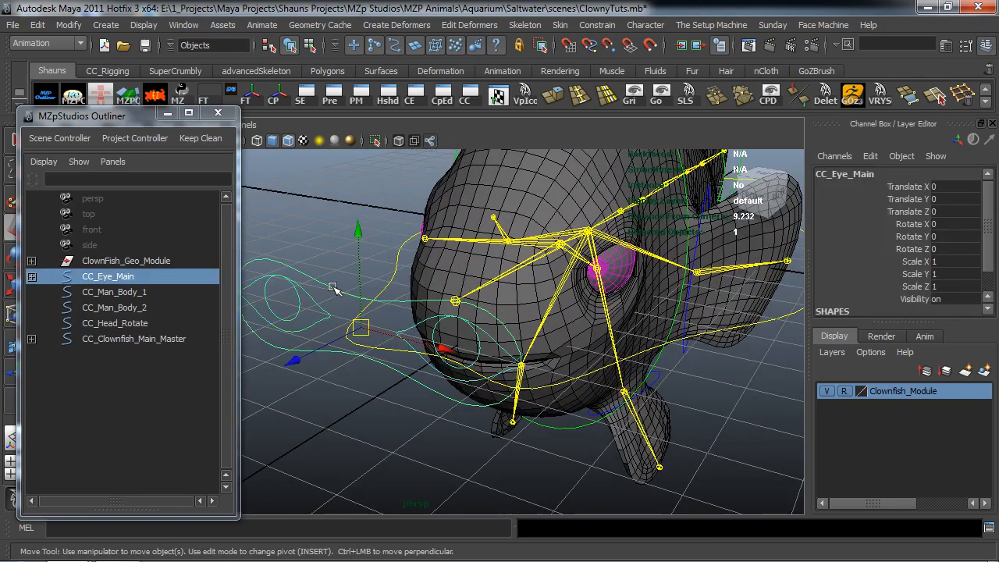
pyautogui.doubleClick(847, 174)
pyautogui.hotkey('ctrl', 'c')
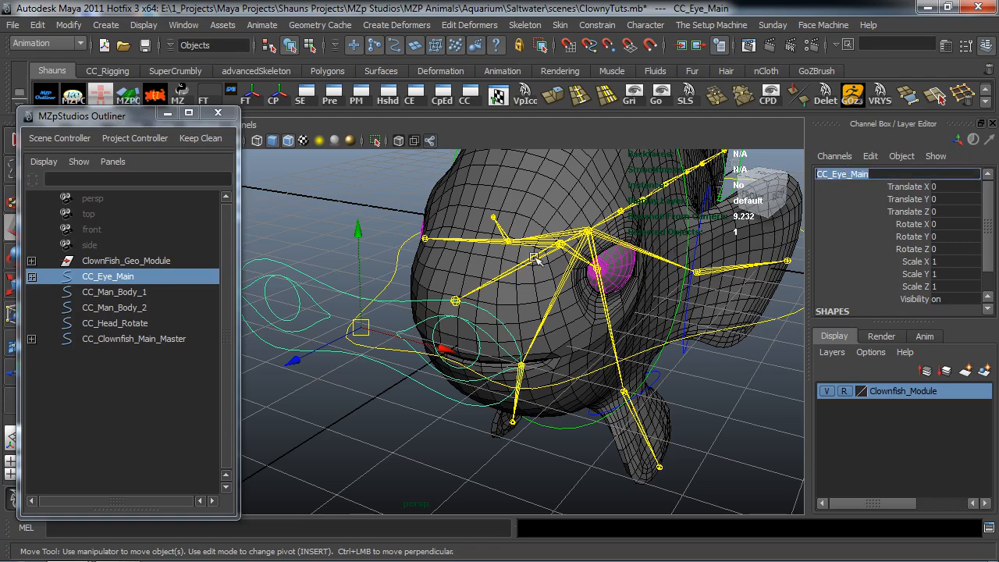
pyautogui.click(337, 288)
pyautogui.click(338, 290)
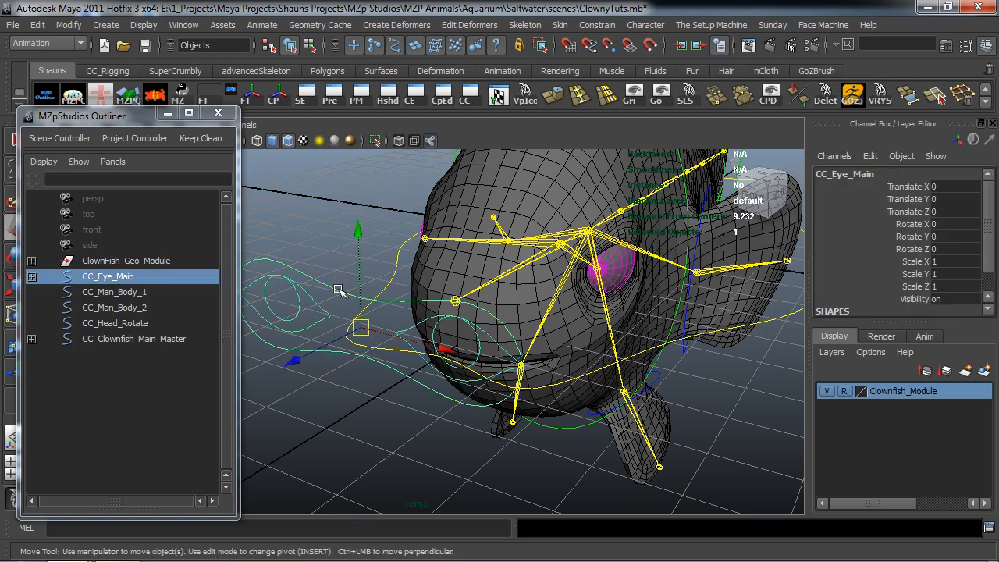
pyautogui.hotkey('ctrl', 'g')
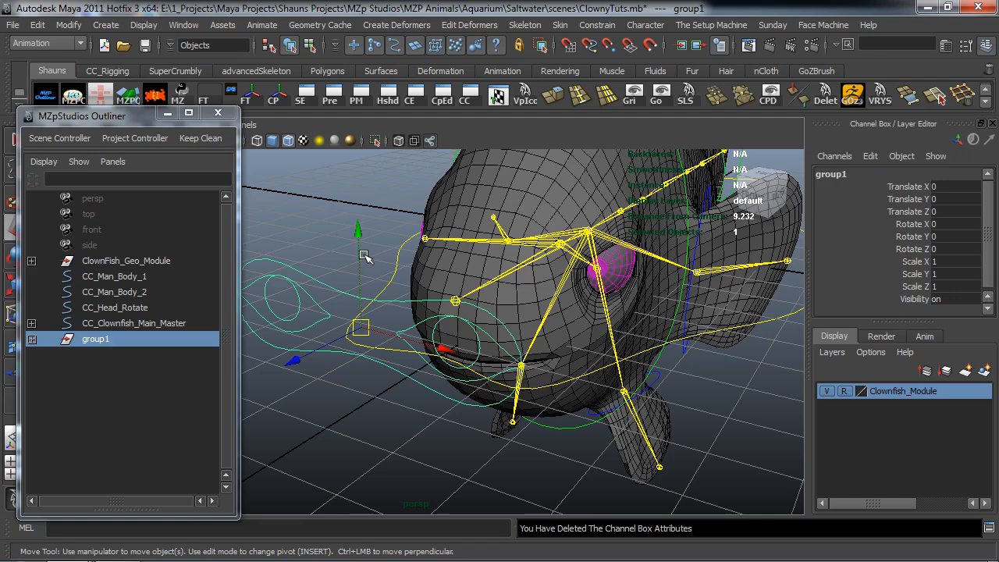
pyautogui.doubleClick(835, 177)
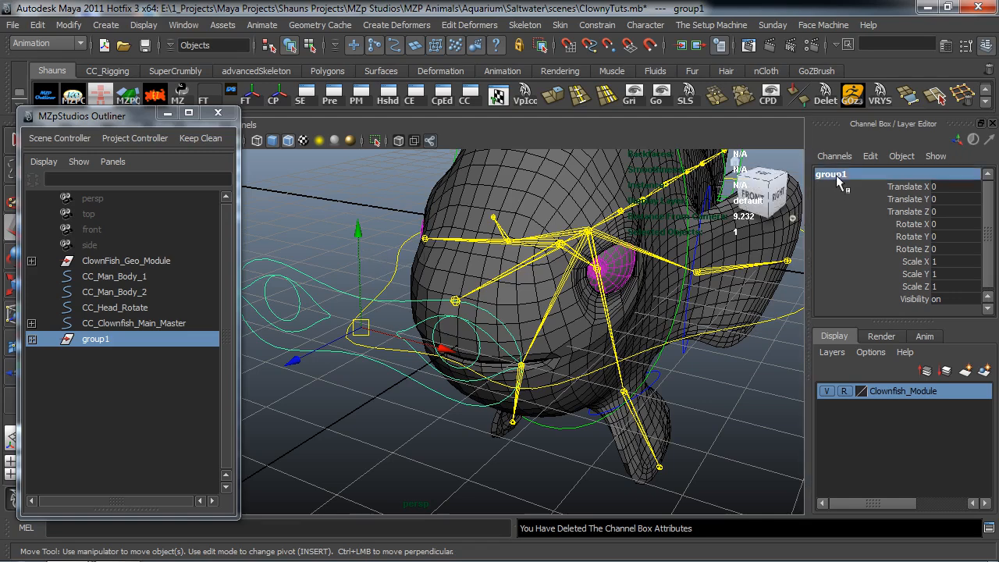
pyautogui.hotkey('ctrl', 'v')
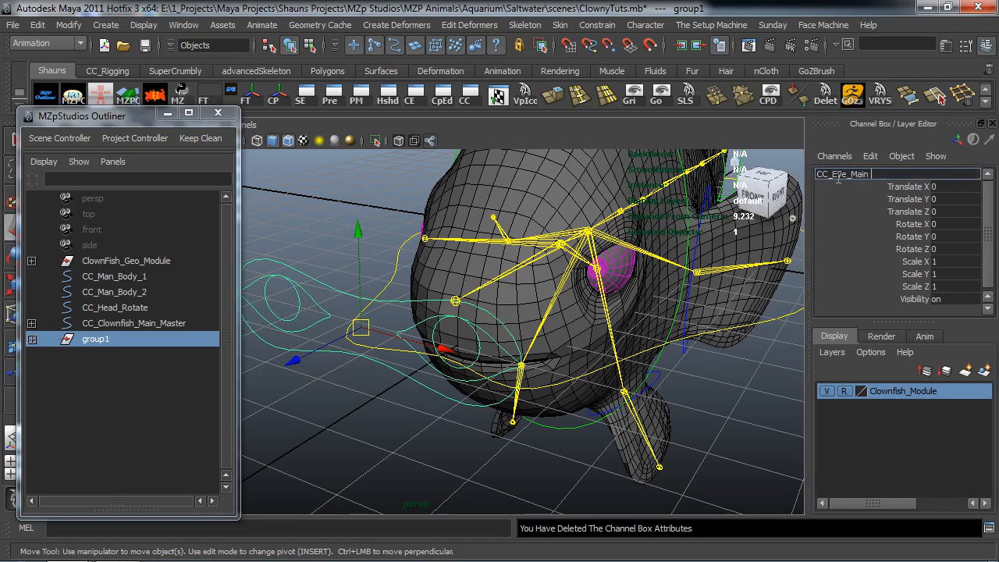
pyautogui.write('_GRP')
pyautogui.press('Return')
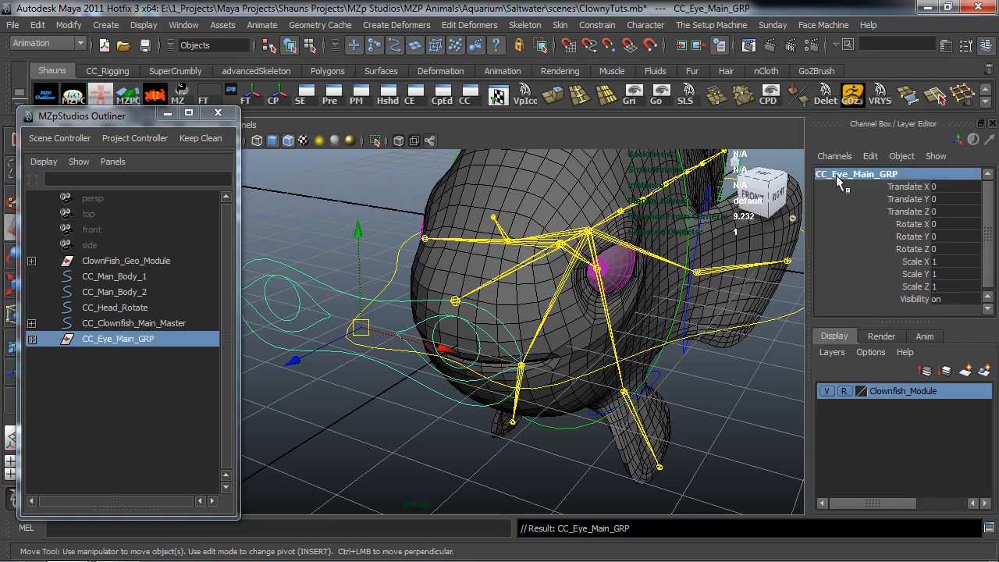
# Parent-constrain CC_Eye_Main_GRP to joint9 at the front of the head and clear the selection
pyautogui.click(321, 238)
pyautogui.keyDown('alt'); pyautogui.moveTo(345, 254); pyautogui.dragTo(403, 270); pyautogui.keyUp('alt')
pyautogui.click(479, 280)
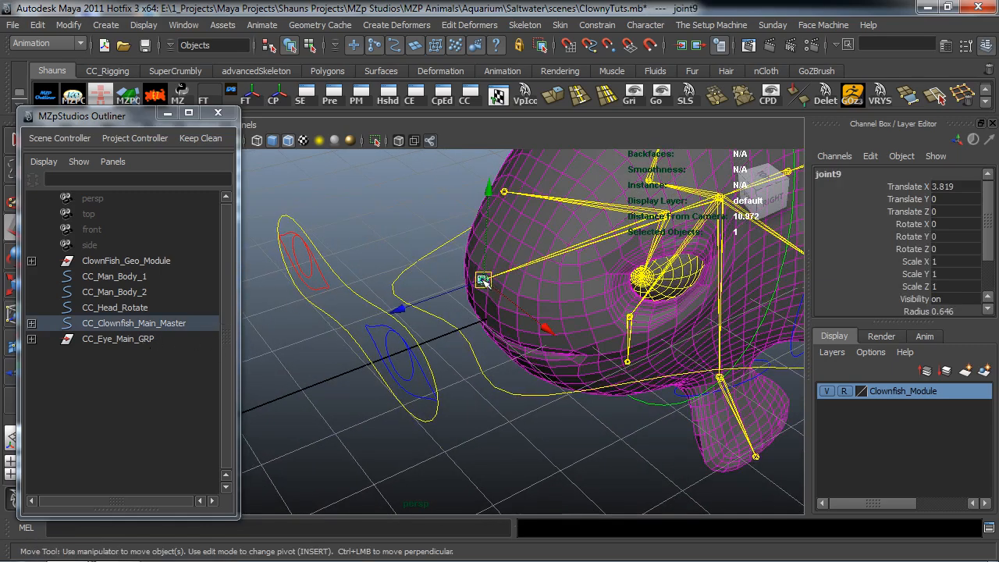
pyautogui.keyDown('ctrl'); pyautogui.click(154, 339); pyautogui.keyUp('ctrl')
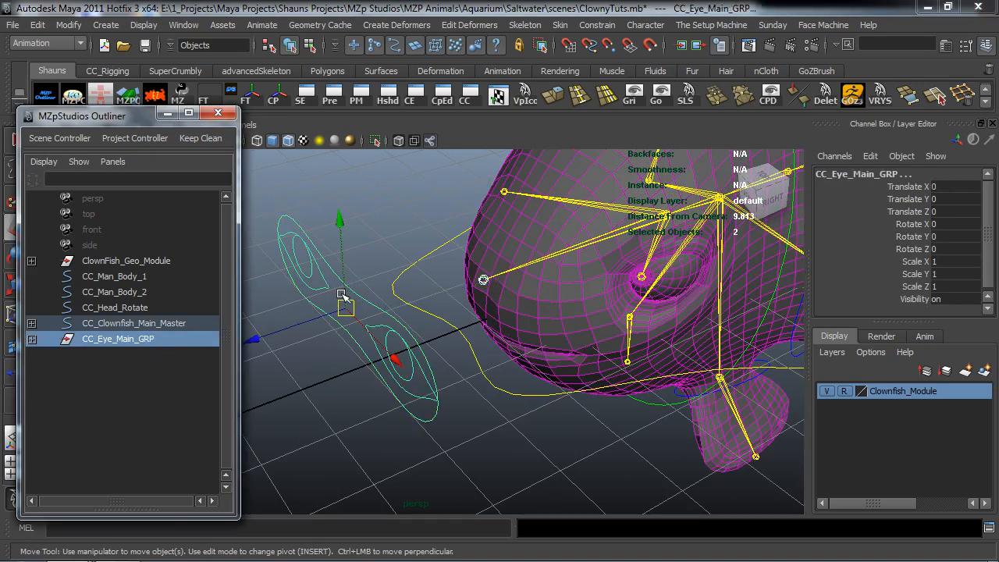
pyautogui.click(594, 27)
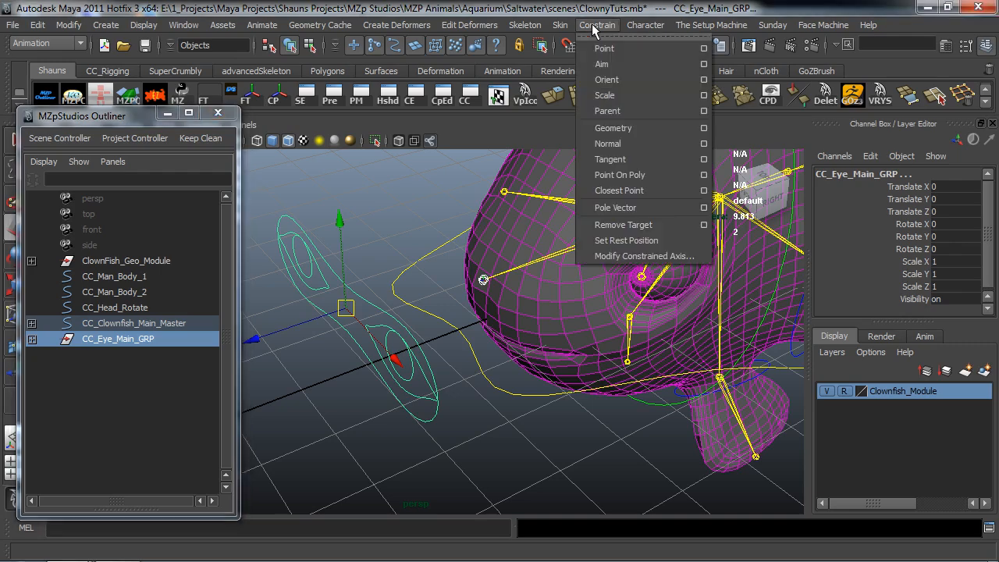
pyautogui.click(603, 109)
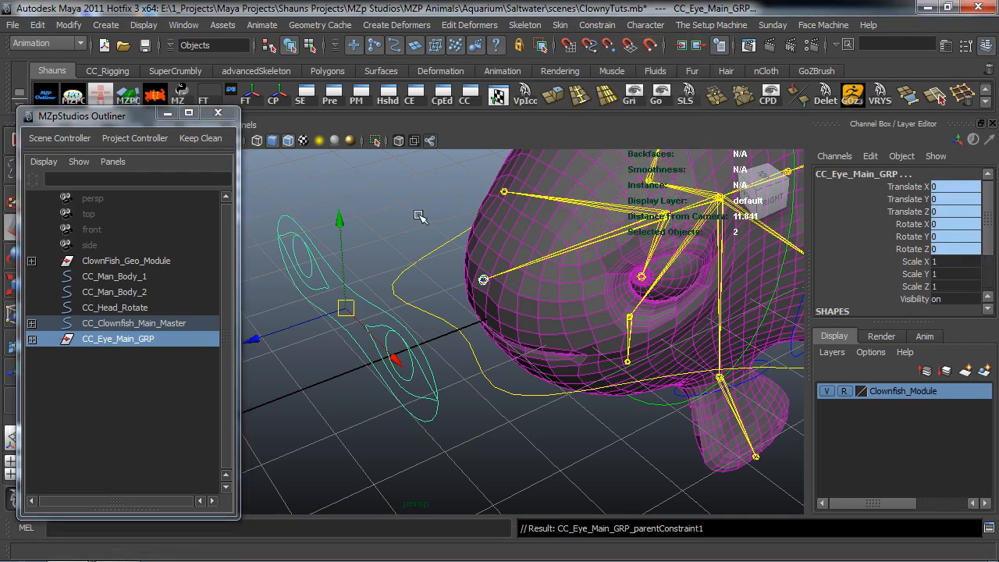
pyautogui.click(403, 216)
# Test the eye controls' constraint by rotating the head joint, undo the rotation and clear the selection
pyautogui.keyDown('alt'); pyautogui.moveTo(589, 242); pyautogui.dragTo(549, 254, button='middle'); pyautogui.keyUp('alt')
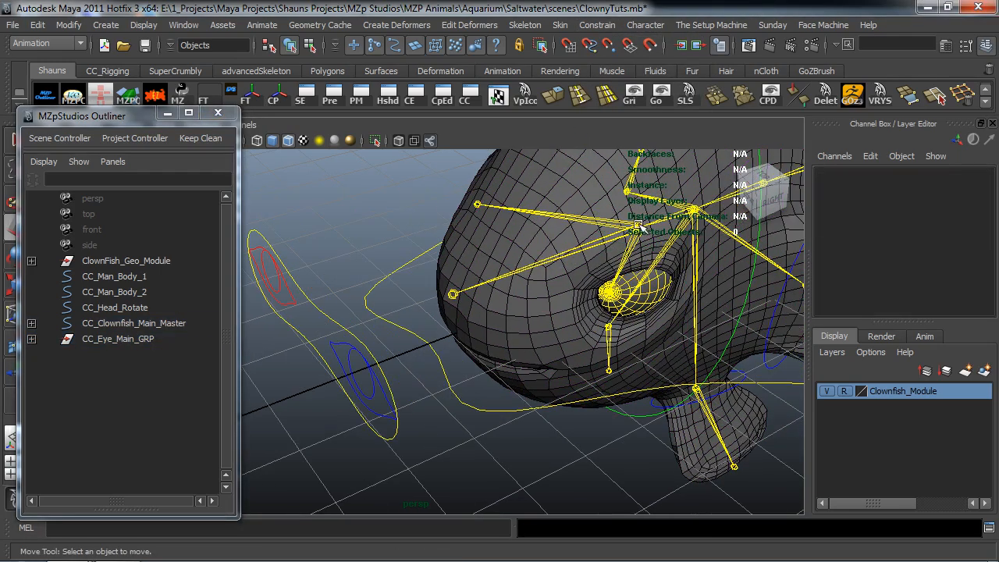
pyautogui.click(638, 228)
pyautogui.press('e')
pyautogui.moveTo(708, 305); pyautogui.dragTo(647, 287)
pyautogui.hotkey('ctrl', 'z')
pyautogui.click(350, 216)
pyautogui.keyDown('alt'); pyautogui.moveTo(351, 219); pyautogui.dragTo(364, 247); pyautogui.keyUp('alt')
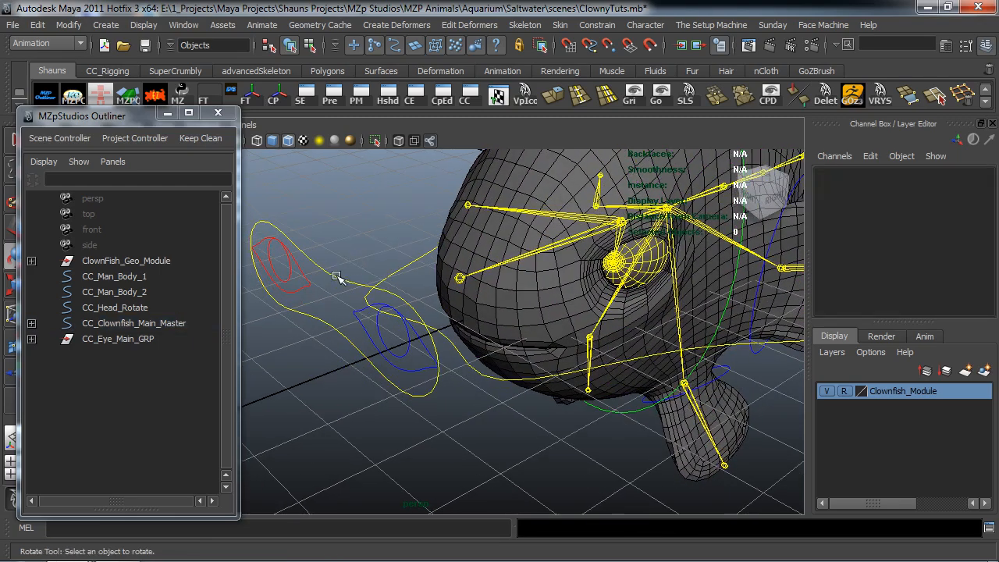
# Set up a new keyable Enum attribute with the long name Clownfish_Eye_lock for the CC_Eye_Main curve
pyautogui.click(336, 276)
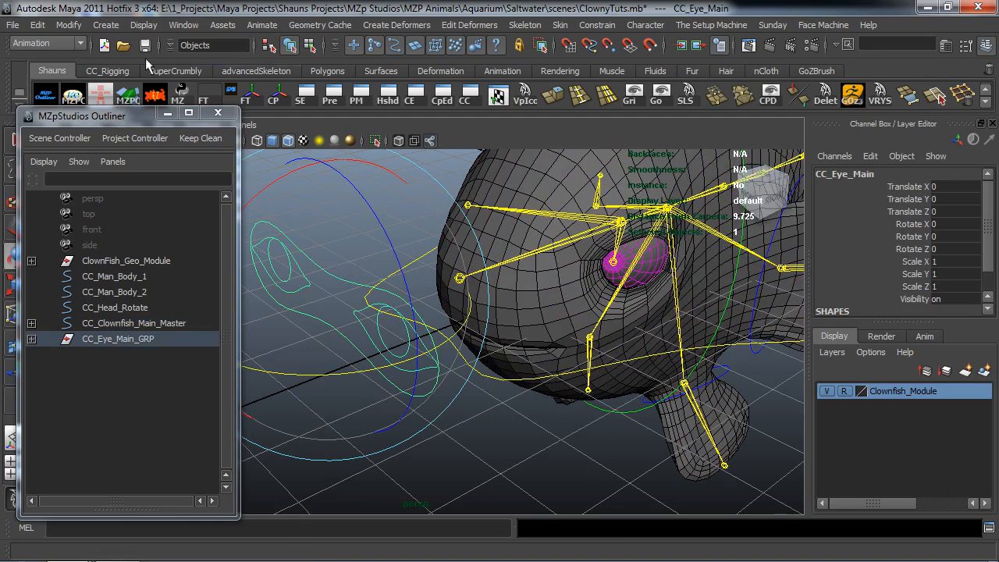
pyautogui.click(70, 26)
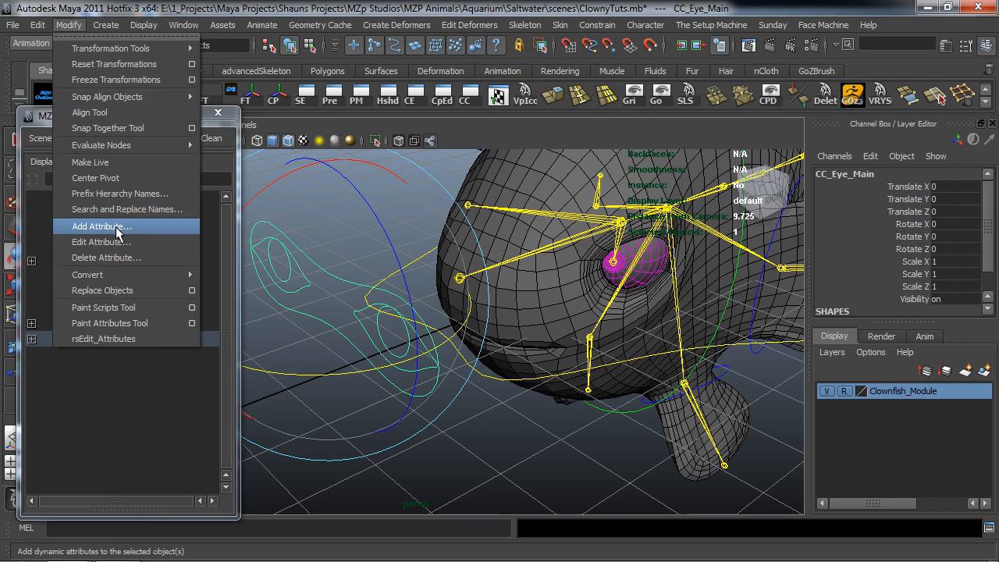
pyautogui.click(100, 226)
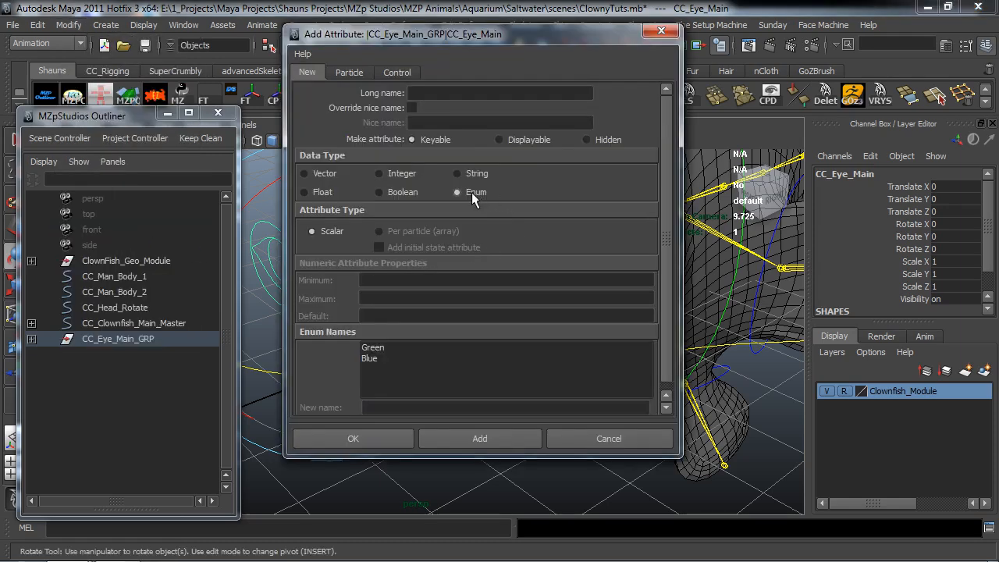
pyautogui.click(437, 93)
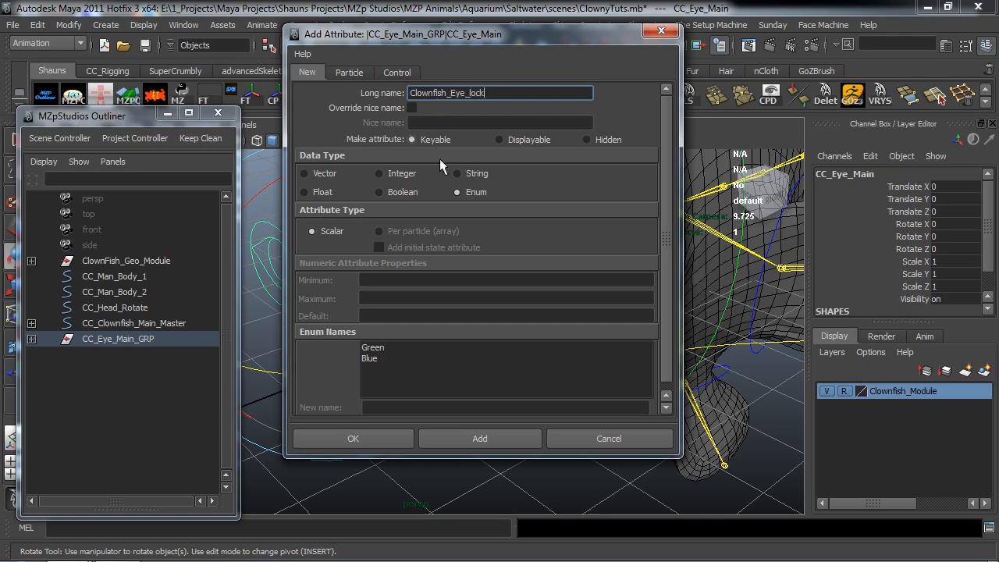
# Rename the enum entries Green and Blue as Locked and Free and add the attribute to CC_Eye_Main
pyautogui.click(374, 348)
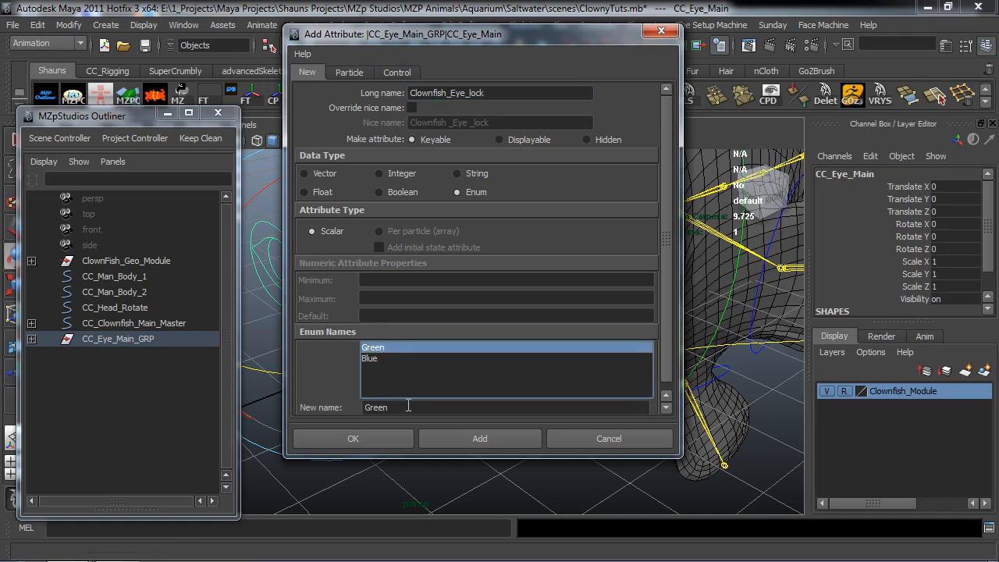
pyautogui.press('Tab')
pyautogui.write('Locked')
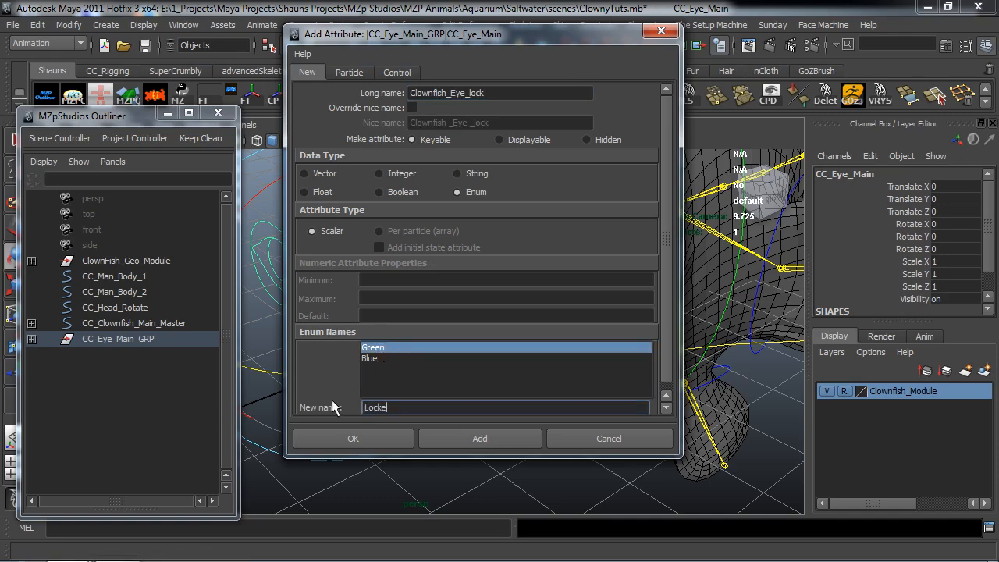
pyautogui.click(369, 359)
pyautogui.press('Tab')
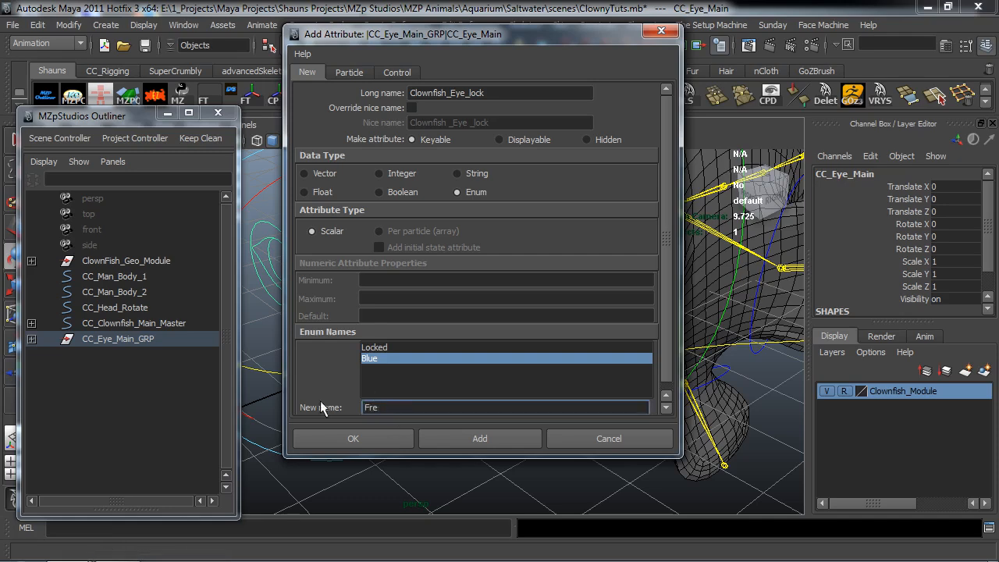
pyautogui.write('Free')
pyautogui.click(465, 433)
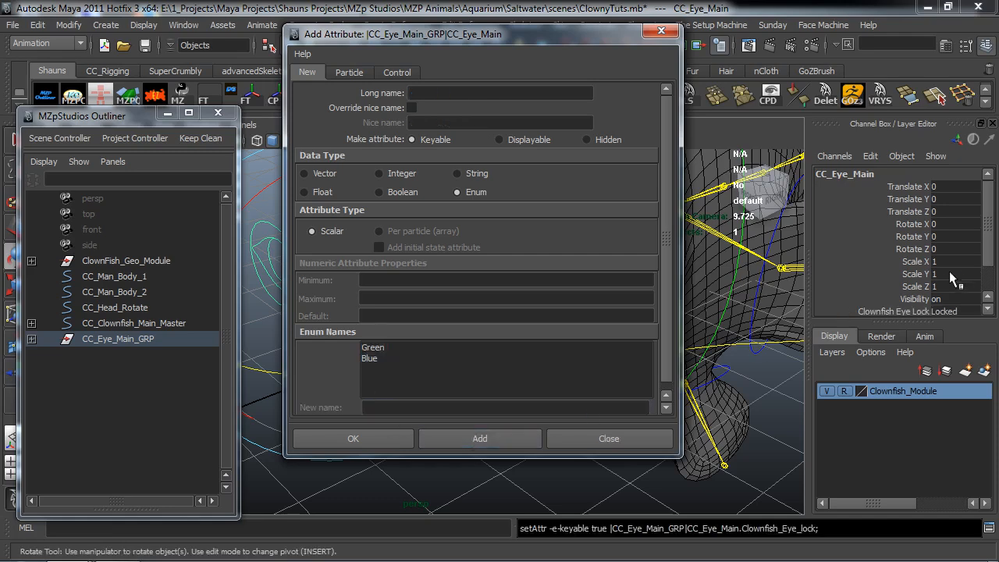
pyautogui.click(665, 32)
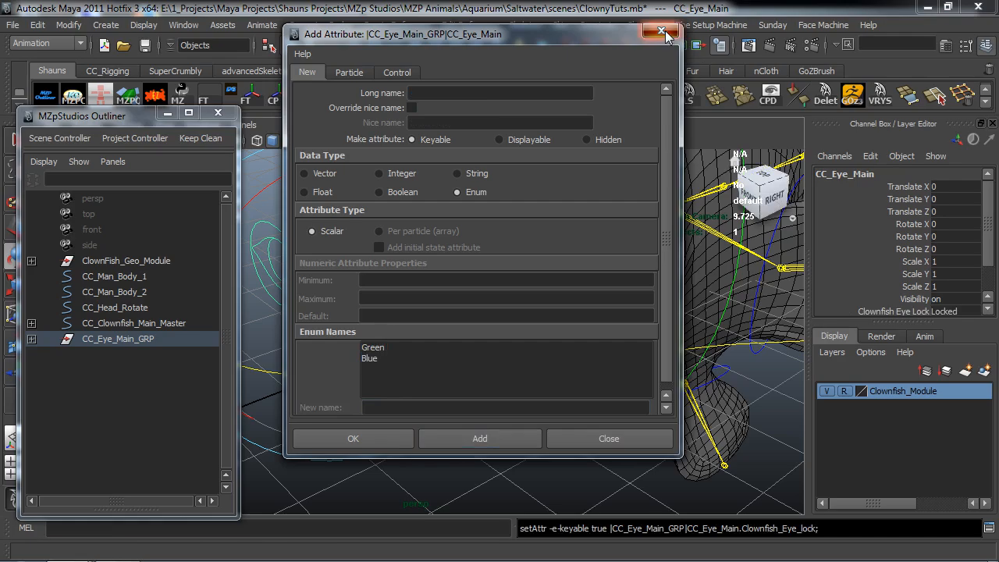
# Open the Connection Editor and load CC_Eye_Main as the output node, showing its Clownfish_Eye_lock attribute
pyautogui.keyDown('alt'); pyautogui.moveTo(716, 299); pyautogui.dragTo(642, 293); pyautogui.keyUp('alt')
pyautogui.click(421, 436)
pyautogui.keyDown('alt'); pyautogui.moveTo(413, 420); pyautogui.dragTo(359, 353); pyautogui.keyUp('alt')
pyautogui.keyDown('alt'); pyautogui.moveTo(356, 319); pyautogui.dragTo(359, 343); pyautogui.keyUp('alt')
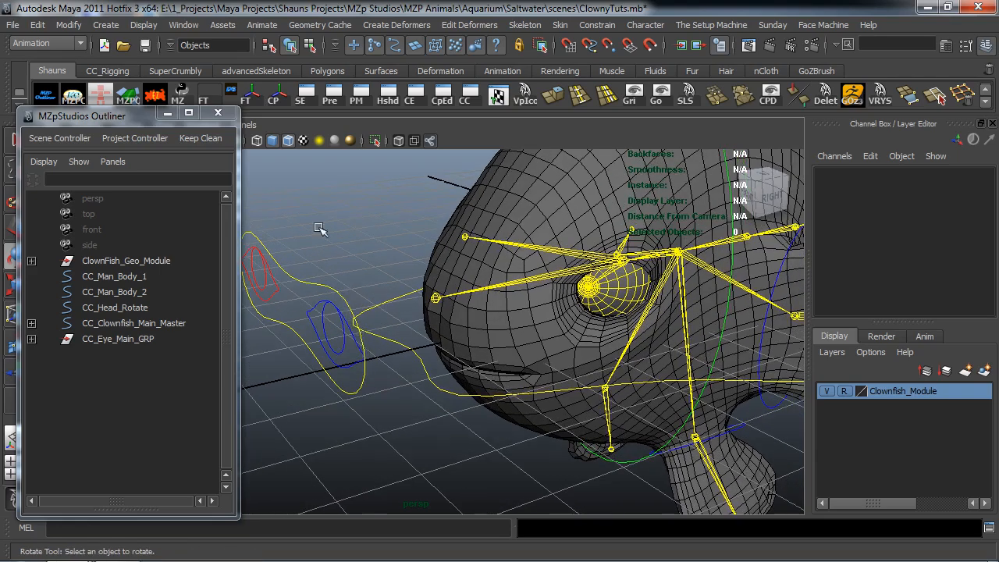
pyautogui.click(169, 24)
pyautogui.moveTo(214, 48)
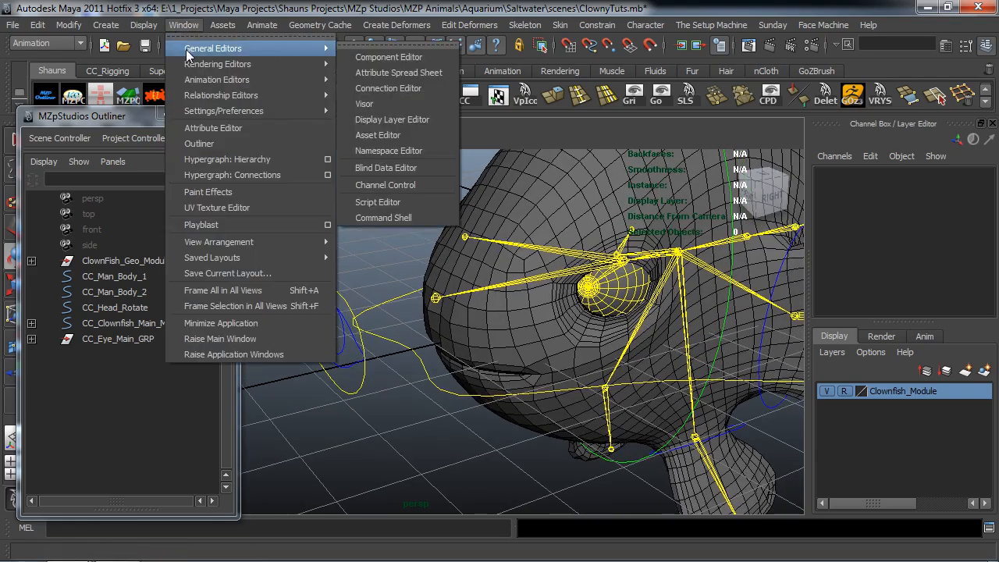
pyautogui.click(389, 82)
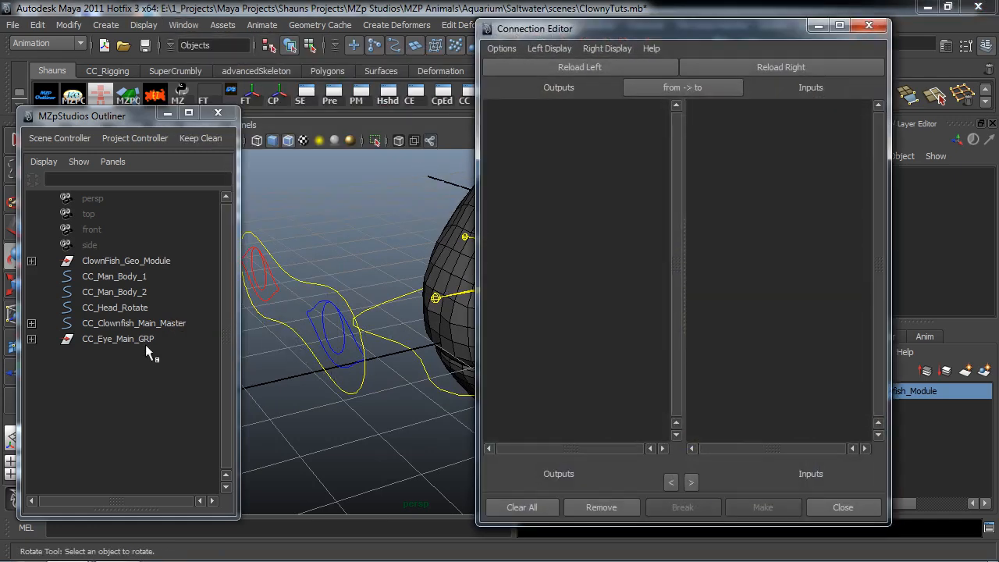
pyautogui.click(291, 326)
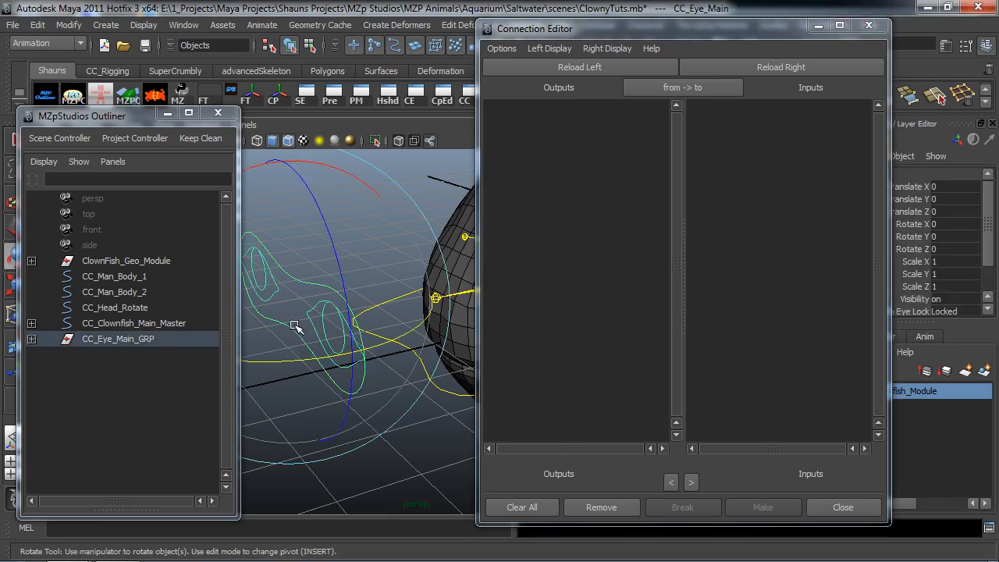
pyautogui.click(552, 64)
pyautogui.scroll(-10, 594, 377)
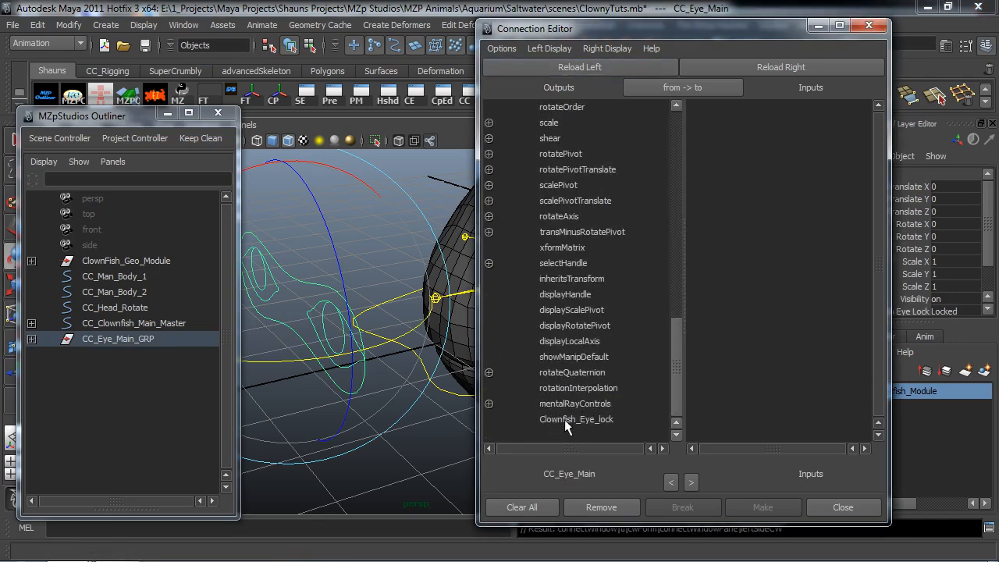
# Load the parent constraint under CC_Eye_Main_GRP as the input node in the Connection Editor
pyautogui.click(31, 339)
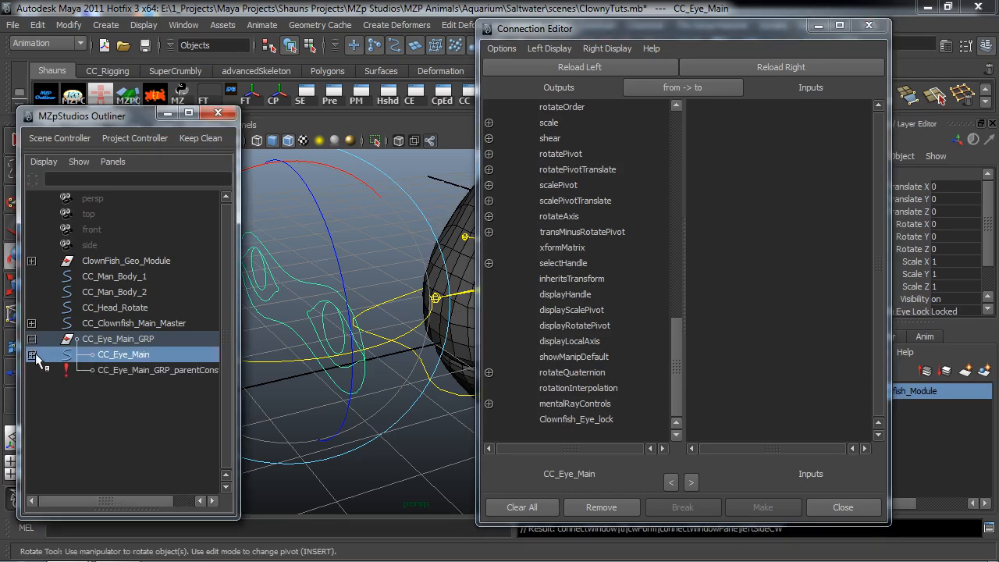
pyautogui.click(134, 369)
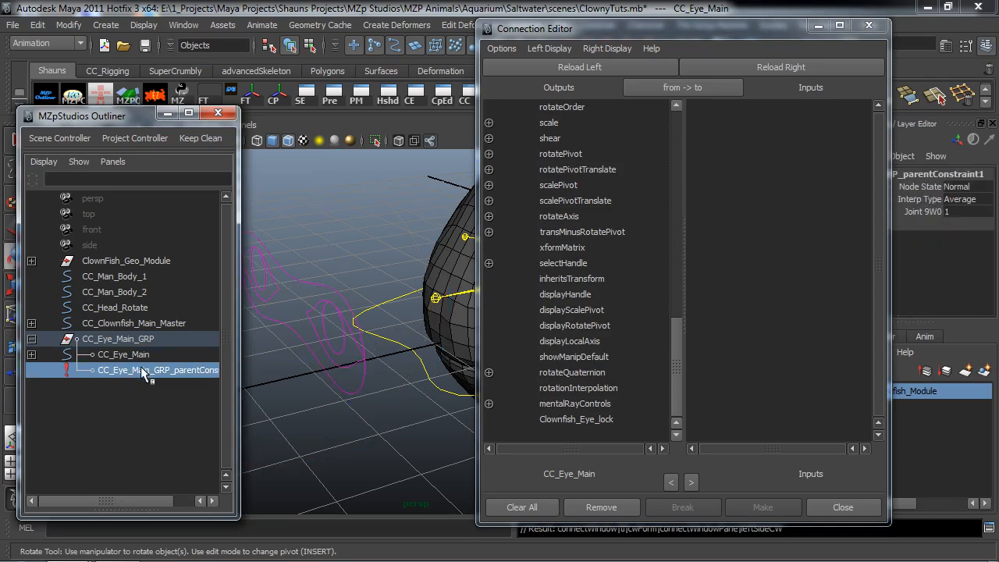
pyautogui.click(763, 68)
pyautogui.scroll(-15, 775, 351)
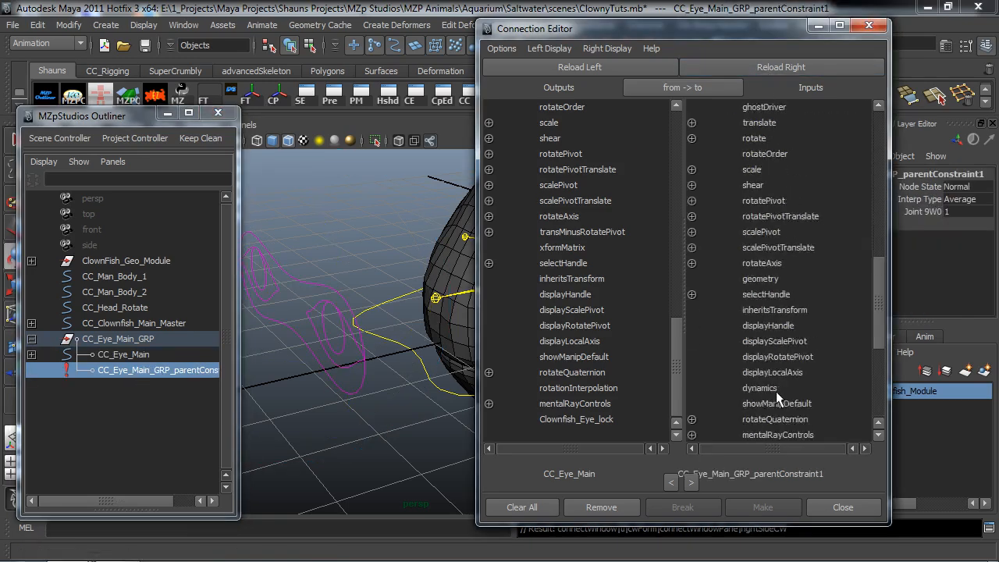
# Connect Clownfish_Eye_lock to the constraint's joint9W0 weight, close the editor and clear the selection
pyautogui.click(571, 419)
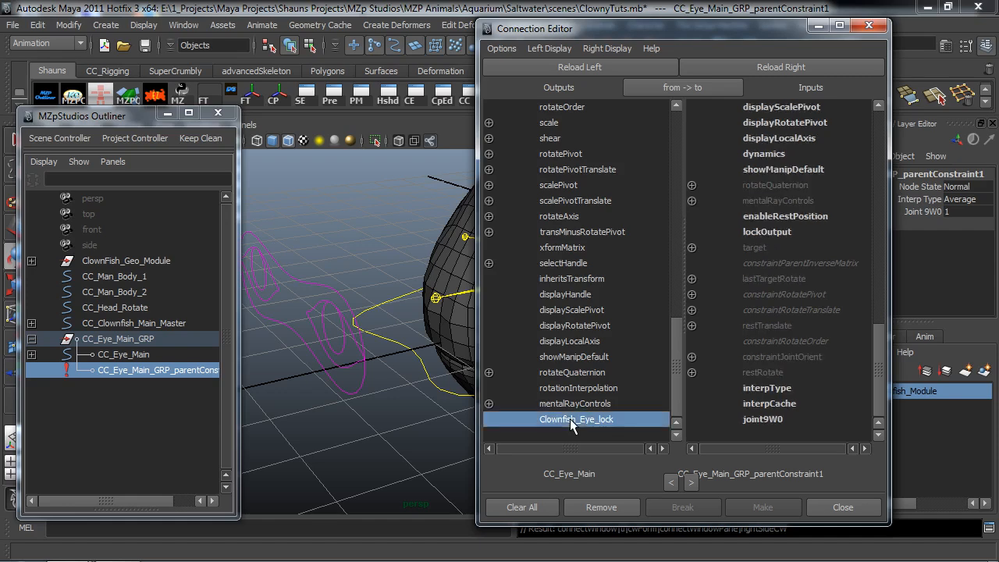
pyautogui.click(765, 420)
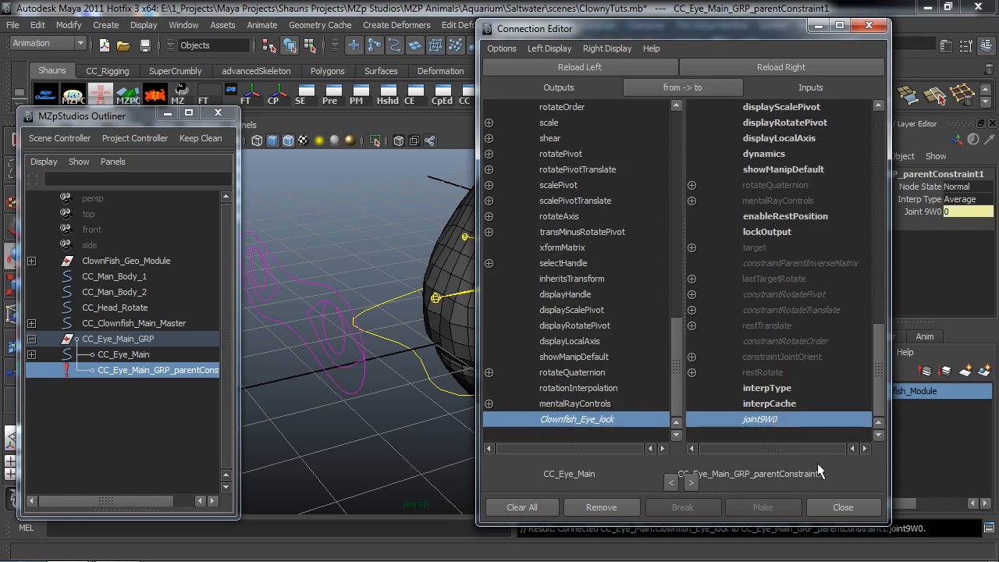
pyautogui.click(825, 504)
pyautogui.click(461, 434)
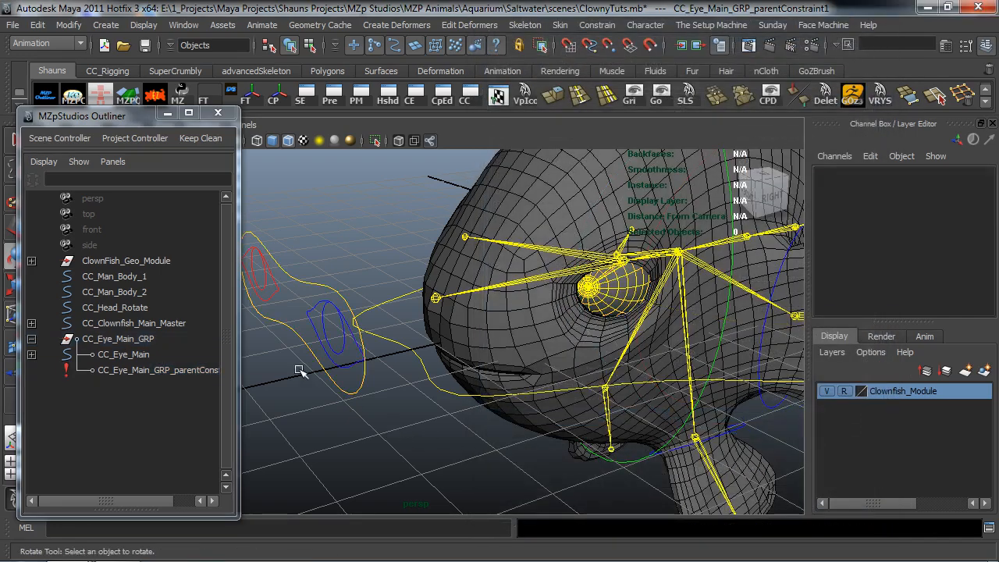
# Check the Clownfish Eye Lock value on CC_Eye_Main, test it by rotating the head joint, and undo the rotation
pyautogui.click(288, 322)
pyautogui.scroll(-3, 950, 291)
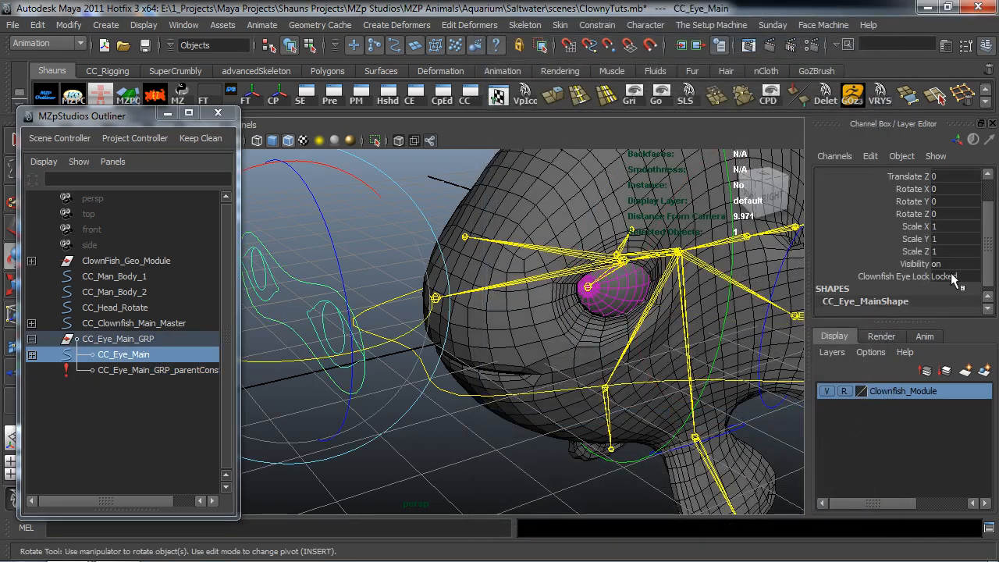
pyautogui.keyDown('alt'); pyautogui.moveTo(434, 435); pyautogui.dragTo(452, 433); pyautogui.keyUp('alt')
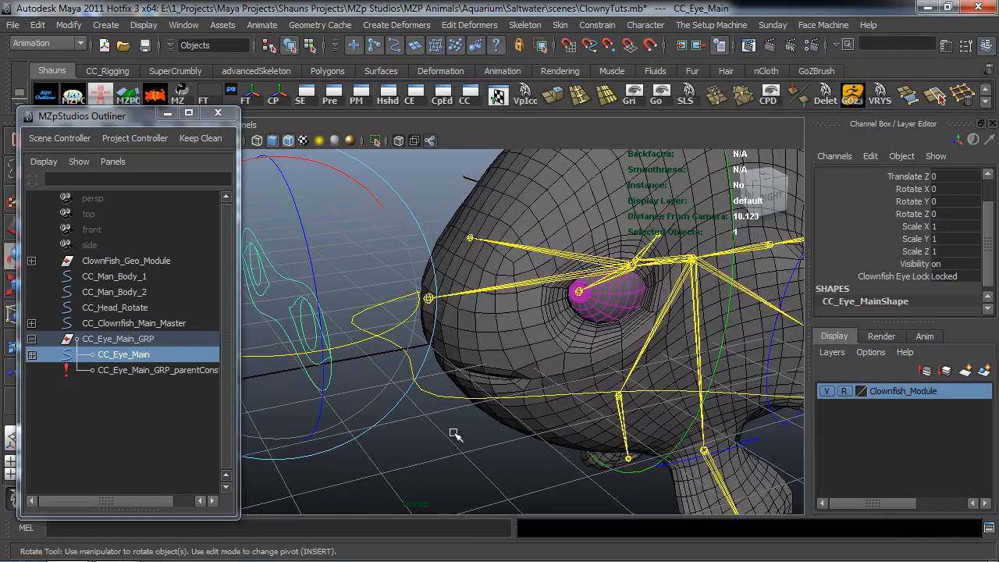
pyautogui.click(693, 260)
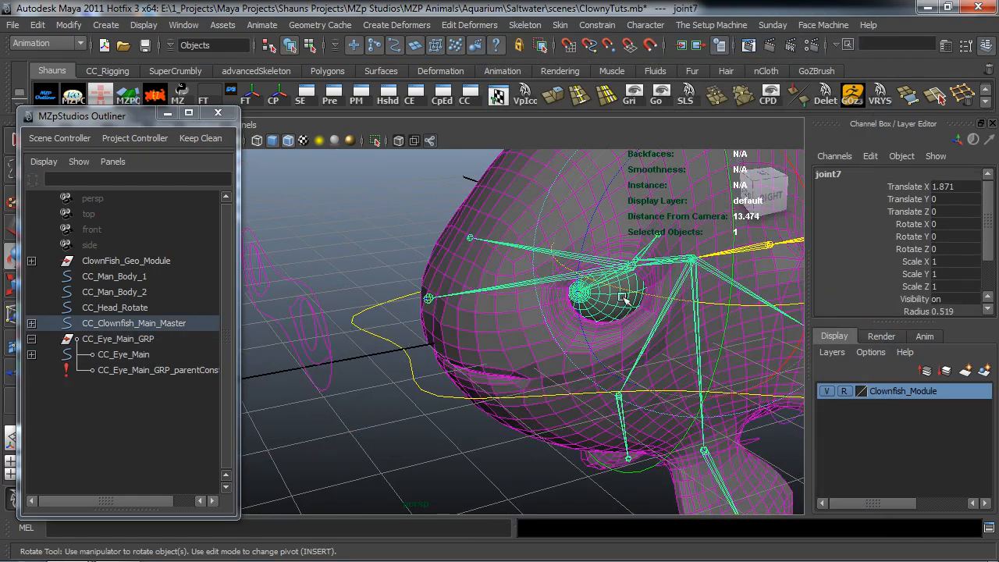
pyautogui.moveTo(715, 306); pyautogui.dragTo(691, 296)
pyautogui.hotkey('ctrl', 'z')
pyautogui.keyDown('alt'); pyautogui.moveTo(308, 415); pyautogui.dragTo(316, 414); pyautogui.keyUp('alt')
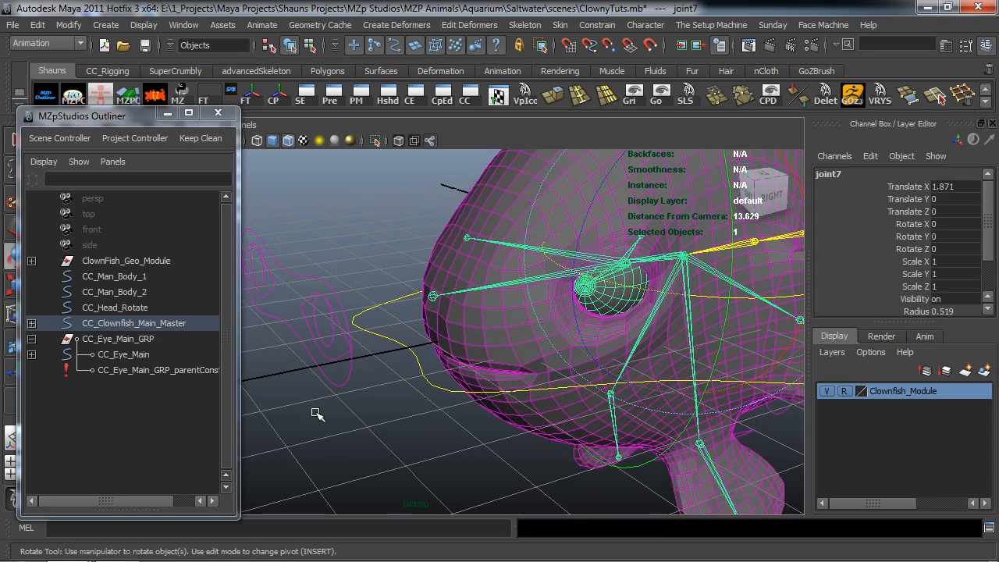
# Edit CC_Eye_Main's Clownfish_Eye_lock attribute and rename its first enum entry Free_animation
pyautogui.click(287, 317)
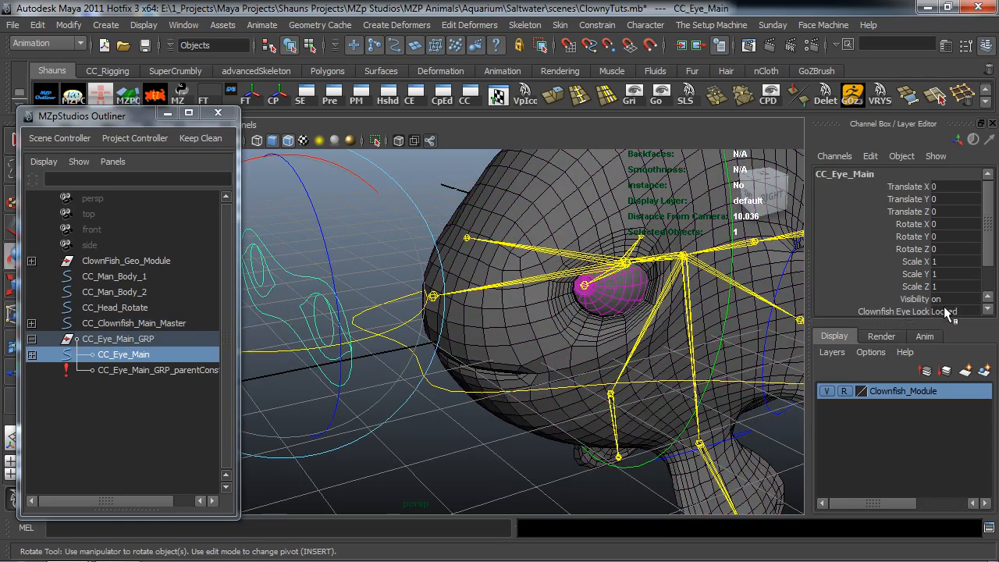
pyautogui.click(68, 24)
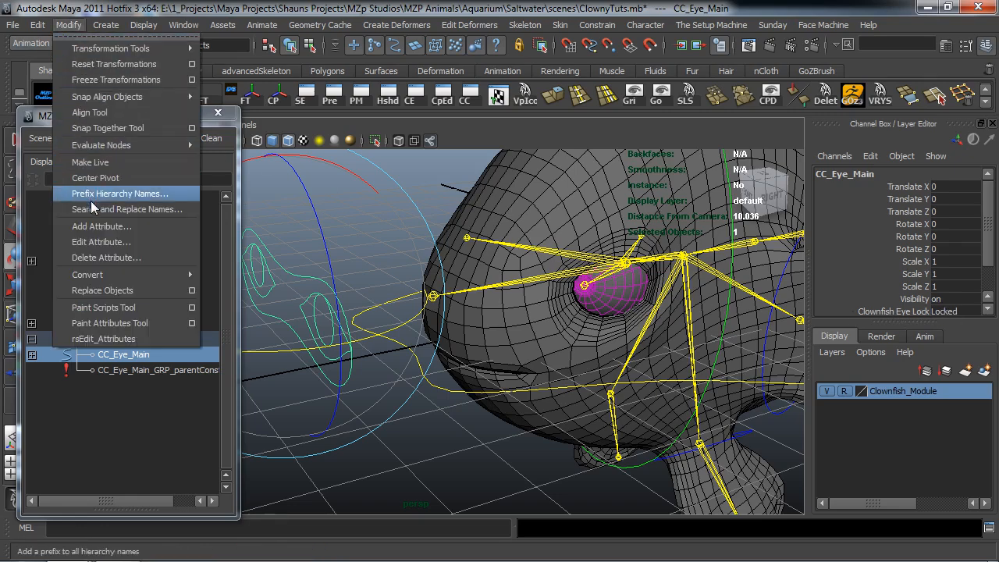
pyautogui.click(95, 241)
pyautogui.click(425, 108)
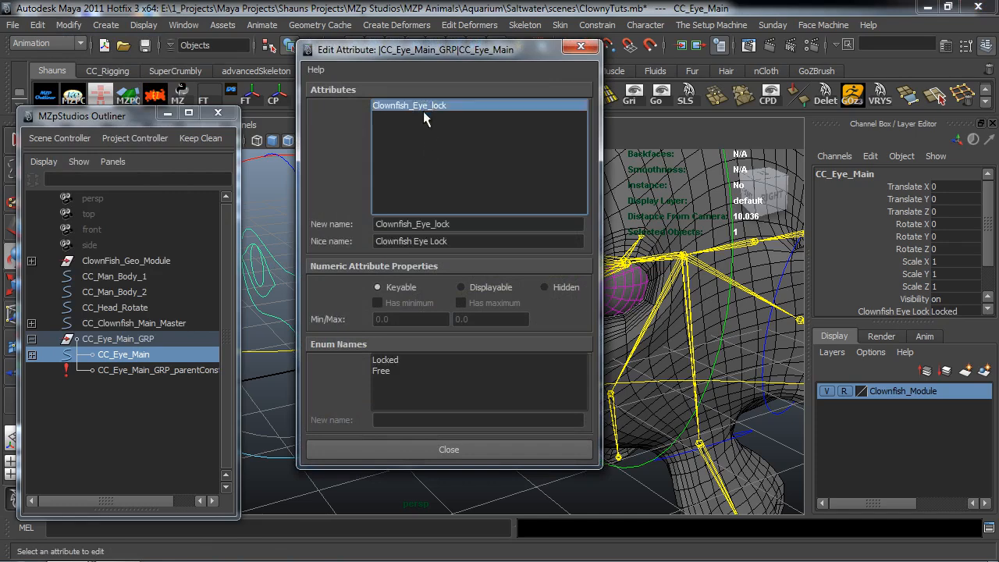
pyautogui.click(395, 358)
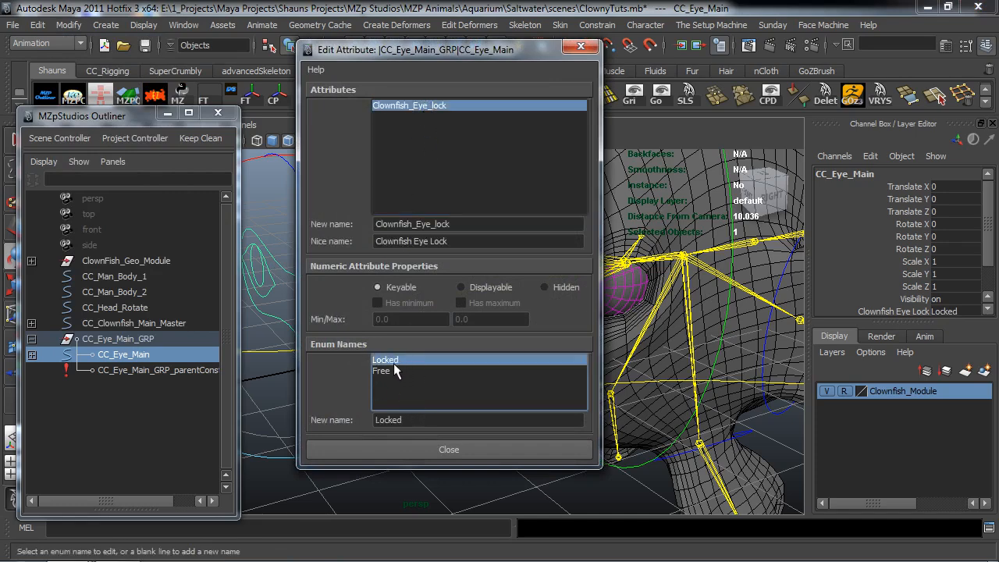
pyautogui.press('Tab')
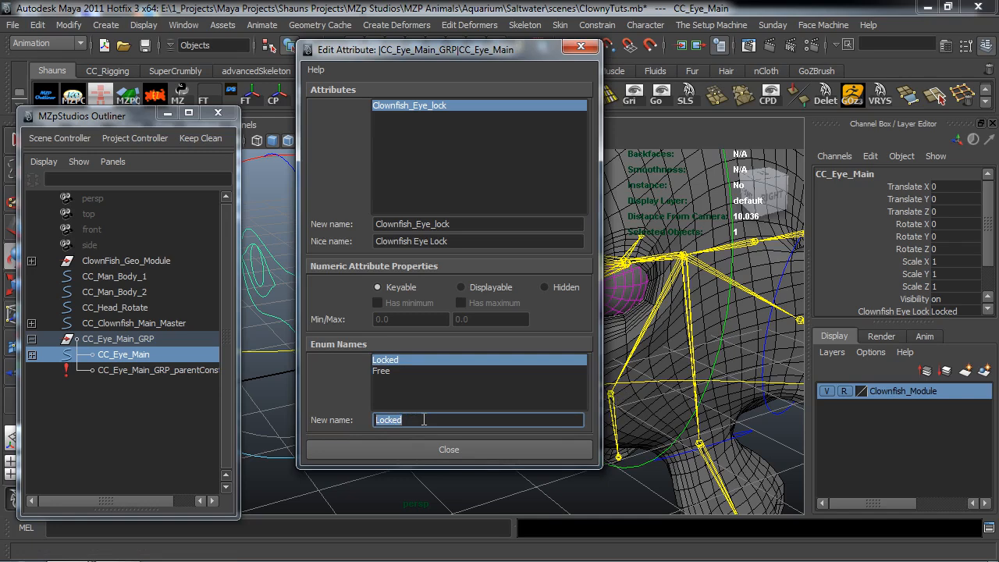
pyautogui.write('Free_animation')
pyautogui.press('Return')
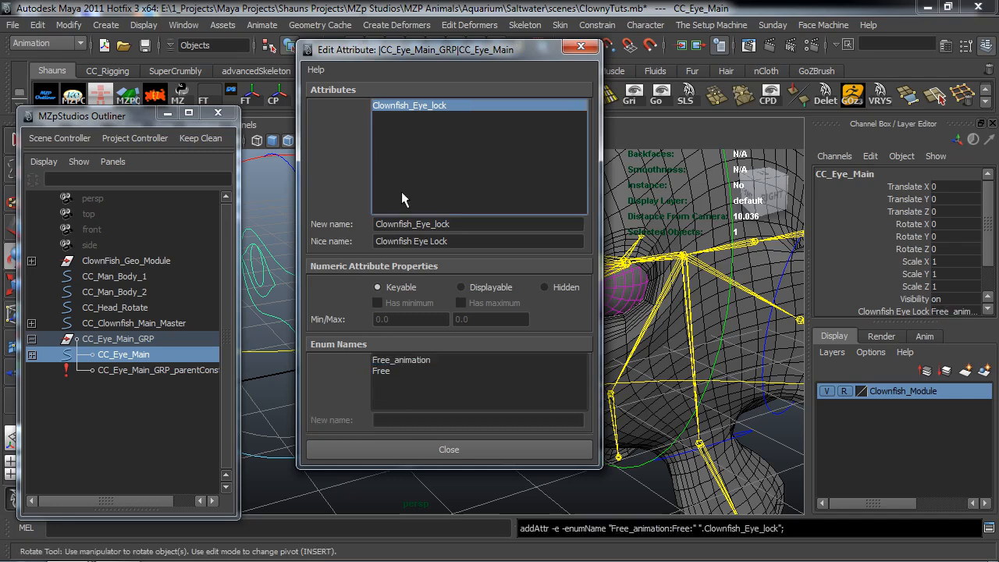
# Rename the second enum entry of Clownfish_Eye_lock as Locked and close the attribute editing dialog
pyautogui.click(401, 191)
pyautogui.click(416, 105)
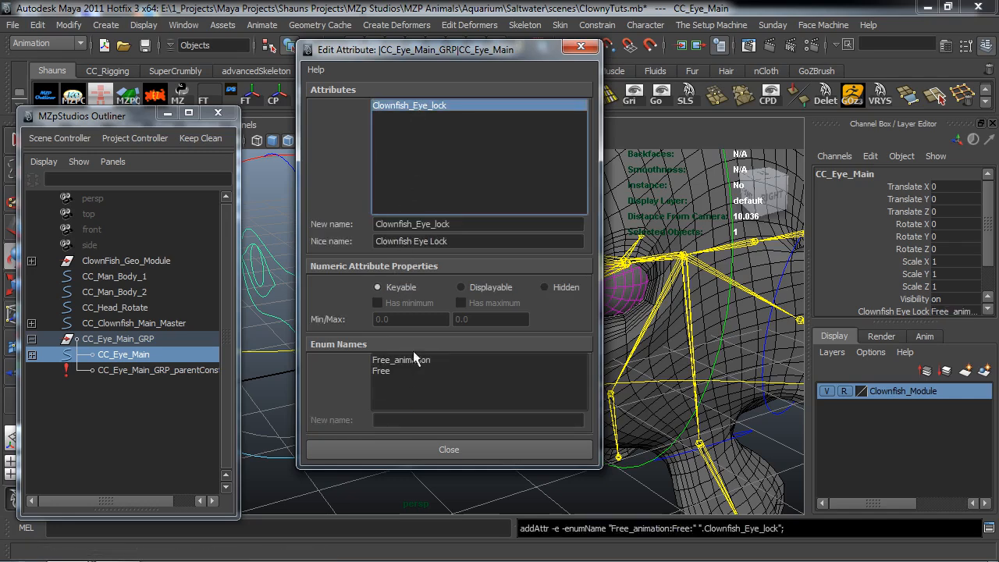
pyautogui.click(385, 372)
pyautogui.doubleClick(376, 420)
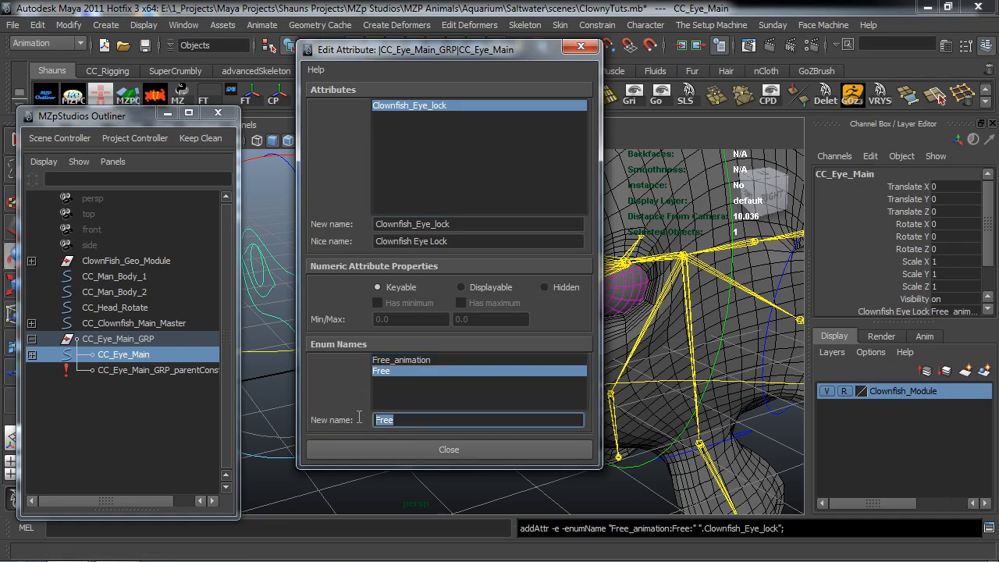
pyautogui.write('Locked')
pyautogui.click(392, 446)
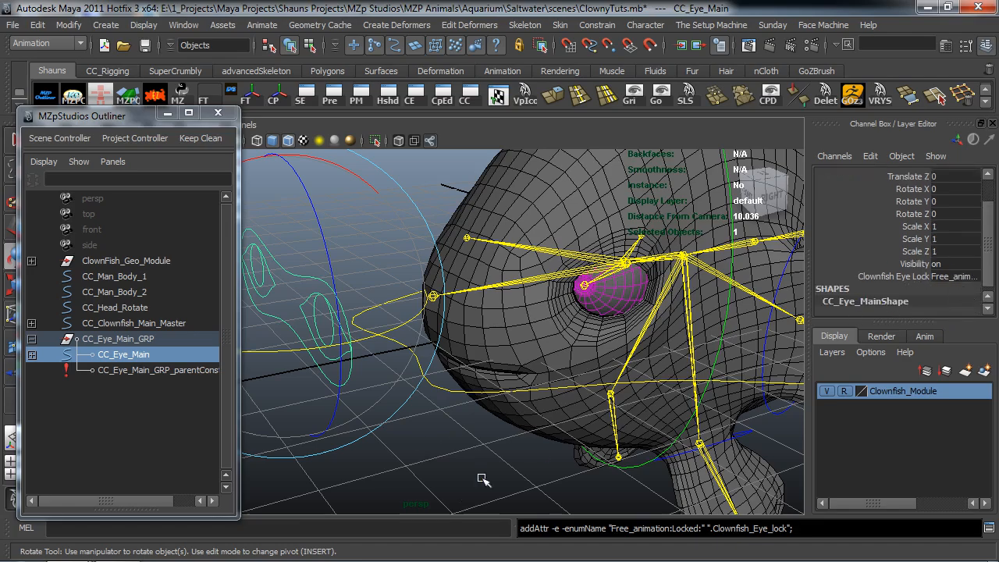
# Test the free eye controls by rotating joint7, reset its Rotate Y to 0 and clear the selection
pyautogui.click(619, 322)
pyautogui.click(680, 250)
pyautogui.moveTo(733, 297); pyautogui.dragTo(352, 290)
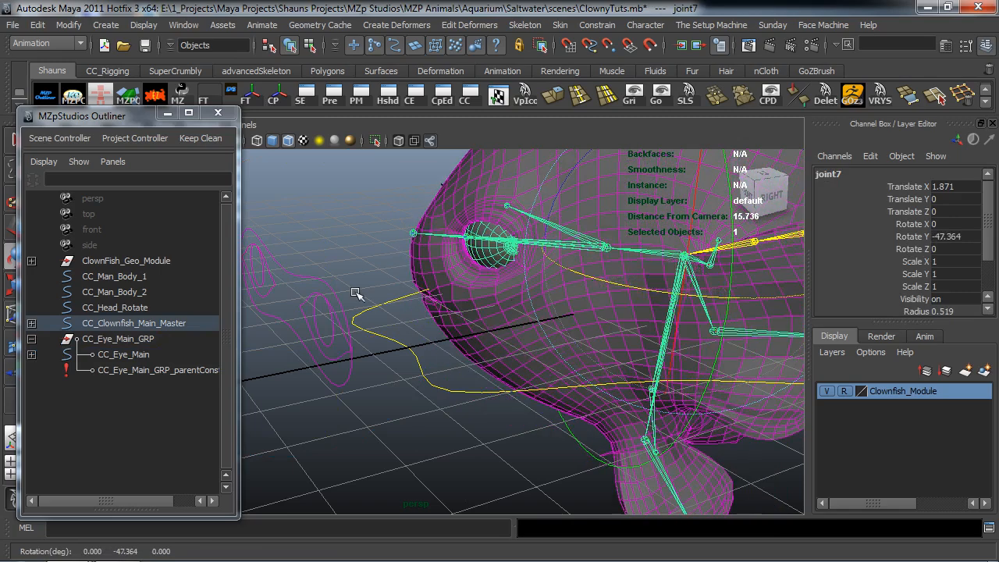
pyautogui.click(957, 238)
pyautogui.write('0')
pyautogui.press('Return')
pyautogui.click(343, 425)
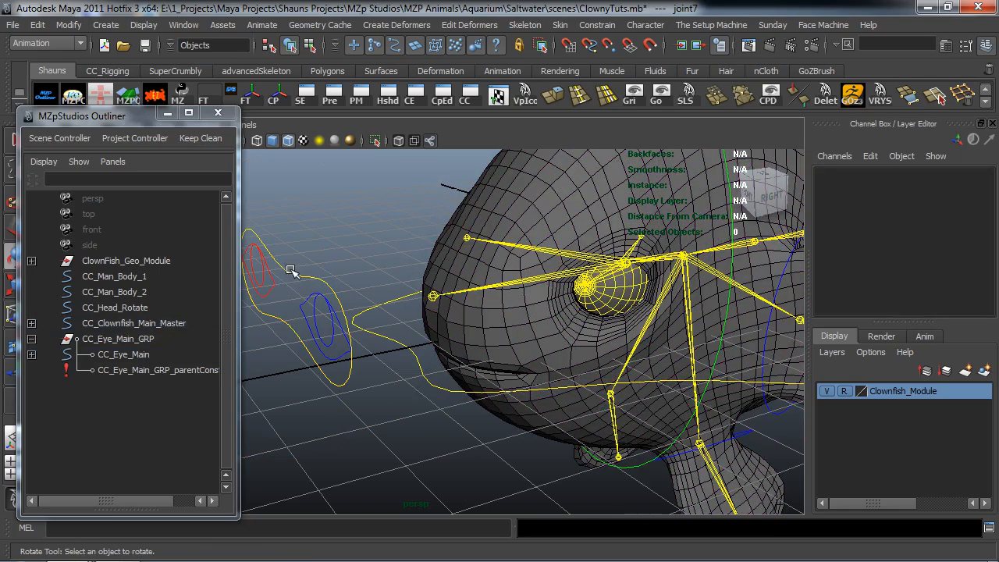
# Set the Clownfish Eye Lock attribute of CC_Eye_Main to Locked
pyautogui.click(291, 270)
pyautogui.scroll(-2, 958, 258)
pyautogui.click(950, 272)
pyautogui.click(949, 302)
pyautogui.click(575, 374)
# Test the locked eye controls by rotating joint7 about its Y axis, then undo the rotation
pyautogui.click(700, 296)
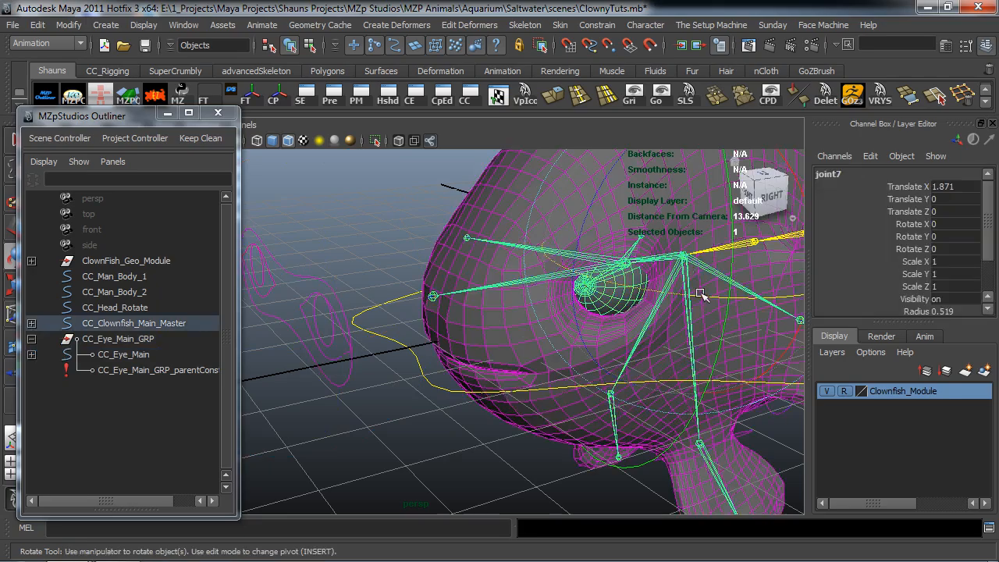
pyautogui.moveTo(724, 297); pyautogui.dragTo(627, 283)
pyautogui.hotkey('ctrl', 'z')
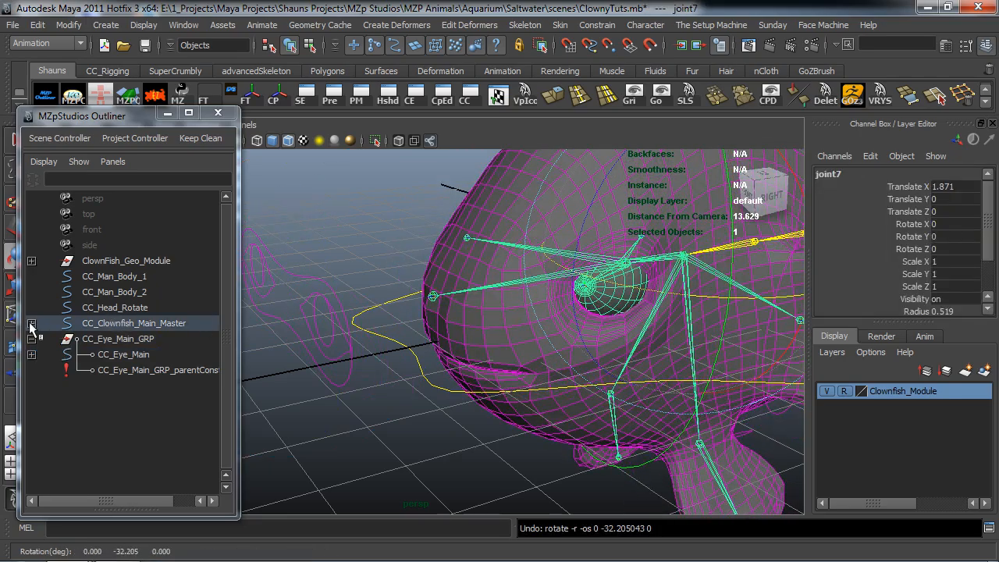
# Collapse CC_Eye_Main_GRP in the outliner, clear the selection and bring the whole fish into view
pyautogui.click(31, 338)
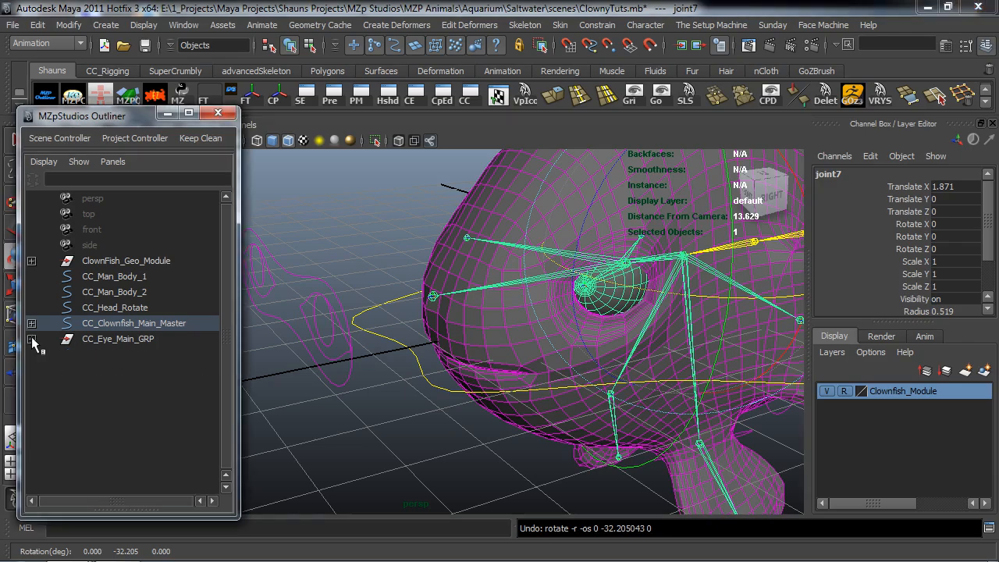
pyautogui.click(341, 412)
pyautogui.scroll(-4, 413, 393)
pyautogui.keyDown('alt'); pyautogui.moveTo(432, 391); pyautogui.dragTo(375, 401); pyautogui.keyUp('alt')
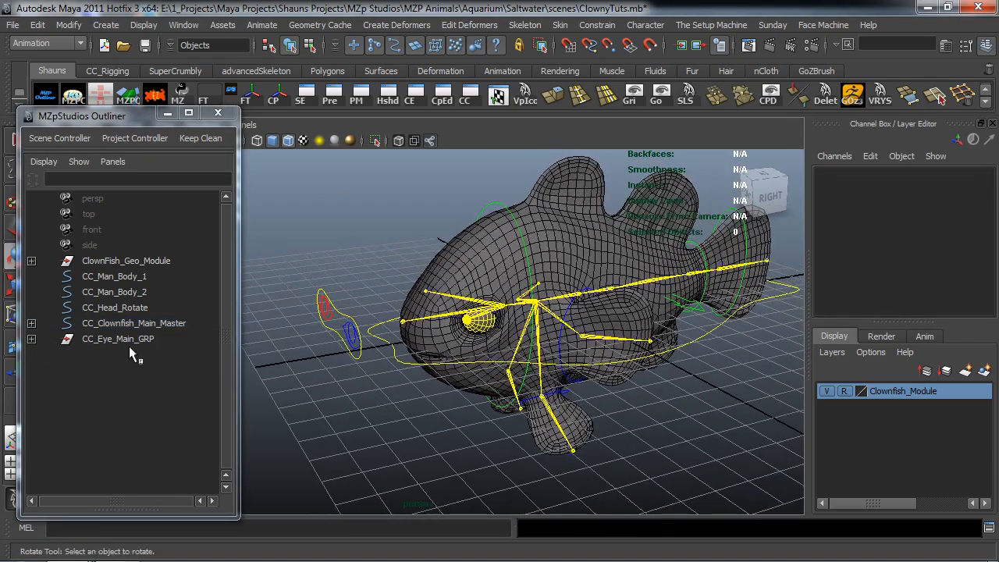
# Parent CC_Eye_Main_GRP under the CC_Clownfish_Main_Master curve and clear the selection
pyautogui.click(133, 341)
pyautogui.scroll(5, 312, 386)
pyautogui.keyDown('alt'); pyautogui.moveTo(361, 380); pyautogui.dragTo(366, 364, button='middle'); pyautogui.keyUp('alt')
pyautogui.keyDown('alt'); pyautogui.moveTo(366, 364); pyautogui.dragTo(355, 363); pyautogui.keyUp('alt')
pyautogui.keyDown('alt'); pyautogui.moveTo(464, 413); pyautogui.dragTo(433, 437); pyautogui.keyUp('alt')
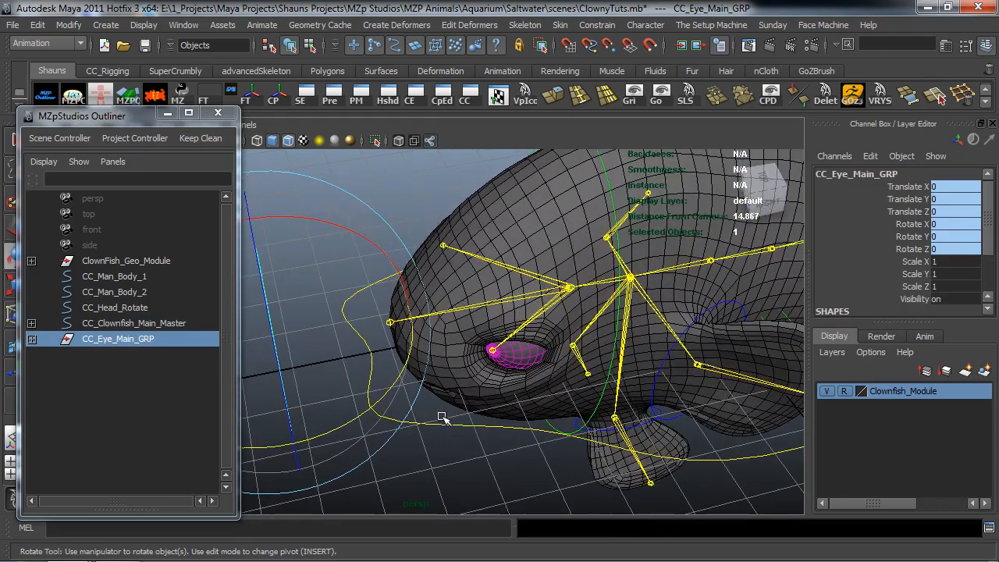
pyautogui.press('w')
pyautogui.keyDown('shift'); pyautogui.click(380, 412); pyautogui.keyUp('shift')
pyautogui.moveTo(381, 412)
pyautogui.keyDown('alt'); pyautogui.mouseDown()
pyautogui.moveTo(398, 400)
pyautogui.moveTo(380, 412)
pyautogui.mouseUp(); pyautogui.keyUp('alt')
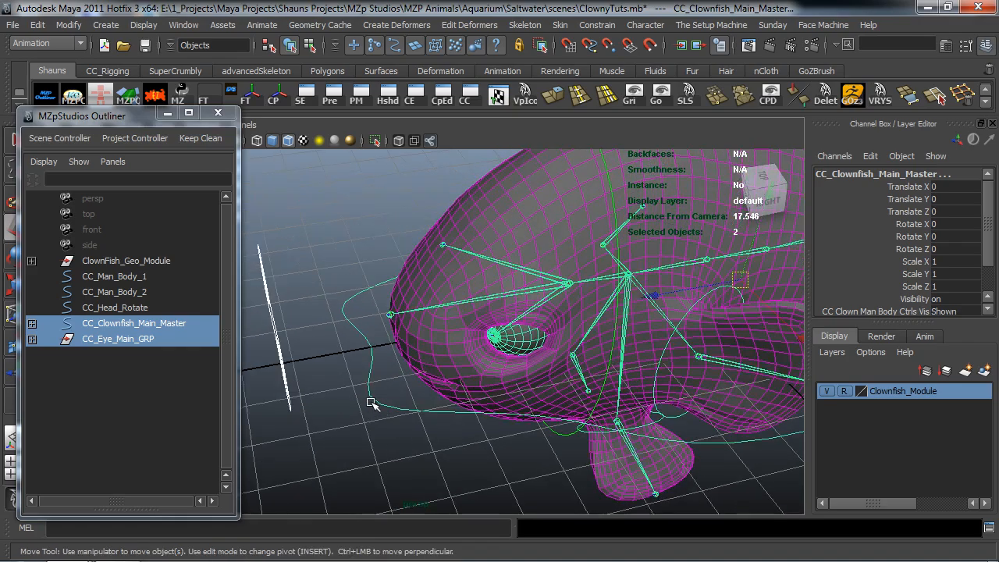
pyautogui.press('p')
pyautogui.click(358, 412)
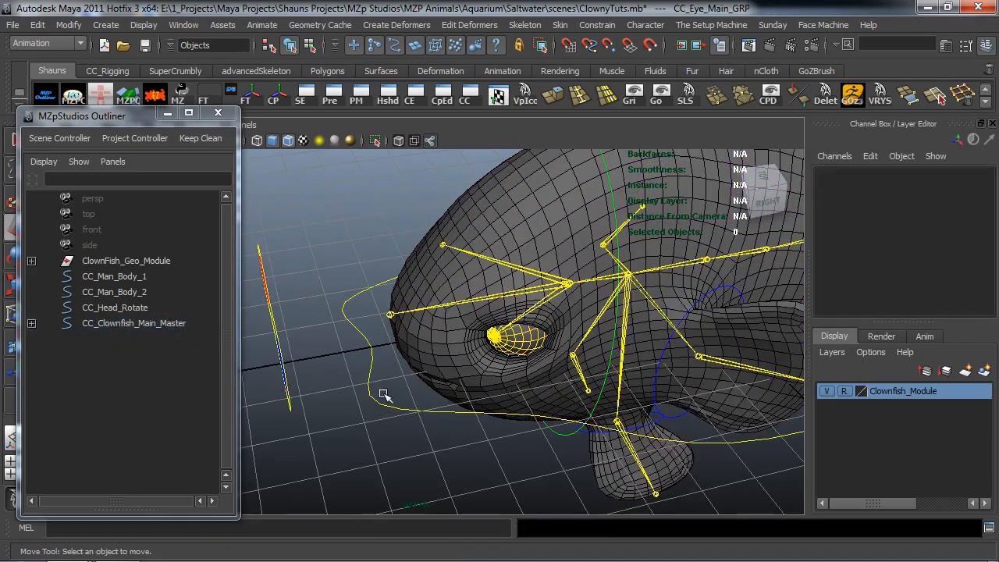
# Test the hierarchy by moving CC_Clownfish_Main_Master freely, undo the move and clear the selection
pyautogui.click(383, 404)
pyautogui.scroll(-5, 428, 432)
pyautogui.keyDown('alt'); pyautogui.moveTo(422, 437); pyautogui.dragTo(507, 353); pyautogui.keyUp('alt')
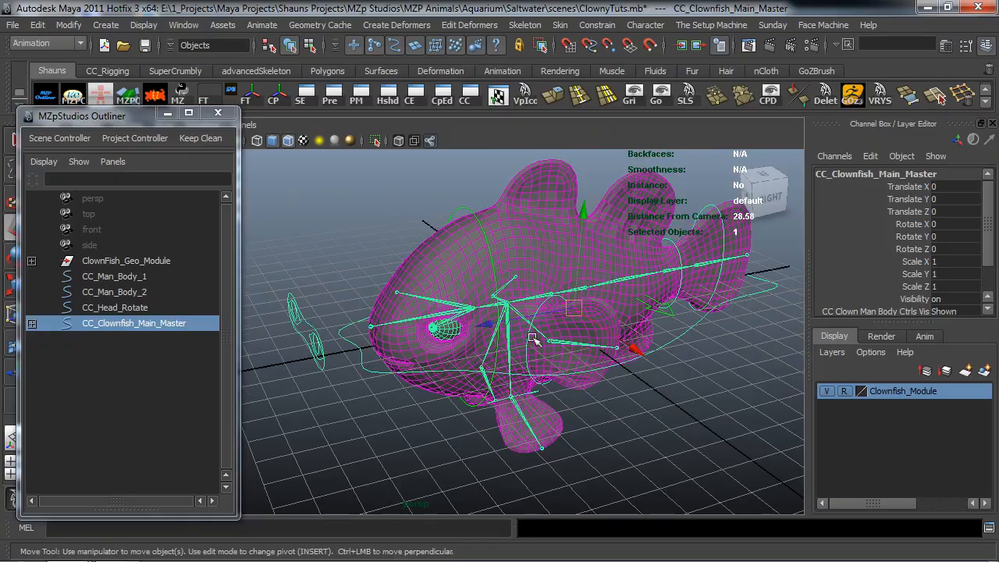
pyautogui.moveTo(574, 307); pyautogui.dragTo(595, 359)
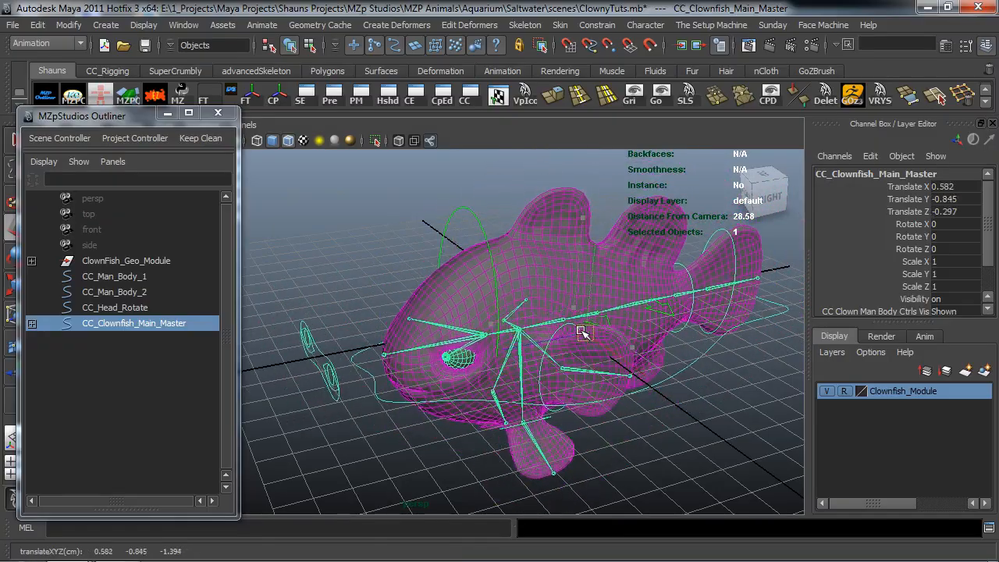
pyautogui.hotkey('ctrl', 'z')
pyautogui.click(316, 238)
# Examine the fish and its remaining ungrouped control curves from several angles
pyautogui.keyDown('alt'); pyautogui.moveTo(506, 319); pyautogui.dragTo(493, 355); pyautogui.keyUp('alt')
pyautogui.keyDown('alt'); pyautogui.moveTo(499, 362); pyautogui.dragTo(456, 348, button='middle'); pyautogui.keyUp('alt')
pyautogui.keyDown('alt'); pyautogui.moveTo(456, 348); pyautogui.dragTo(412, 357); pyautogui.keyUp('alt')
pyautogui.keyDown('alt'); pyautogui.moveTo(525, 358); pyautogui.dragTo(477, 348, button='middle'); pyautogui.keyUp('alt')
pyautogui.keyDown('alt'); pyautogui.moveTo(476, 347); pyautogui.dragTo(466, 345); pyautogui.keyUp('alt')
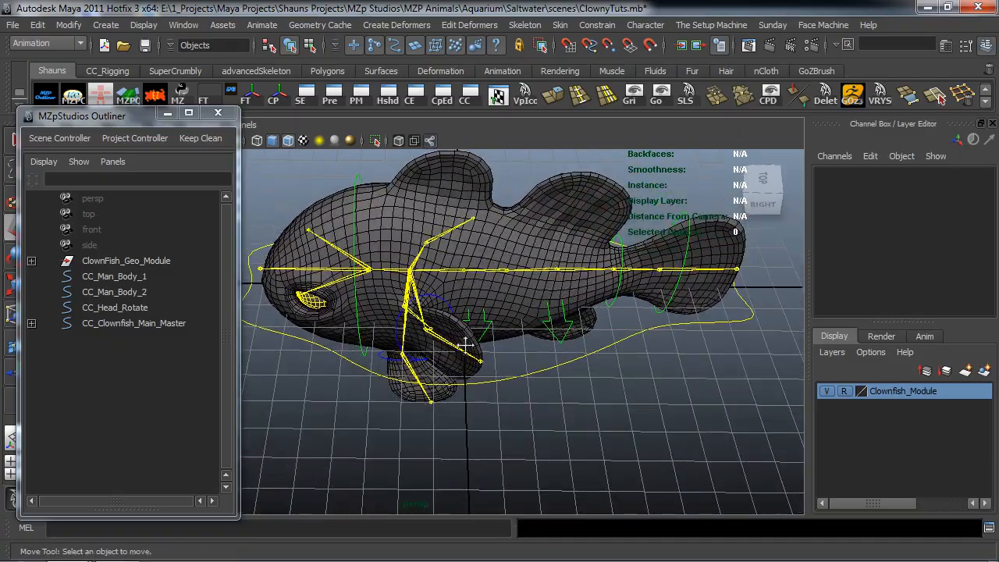
pyautogui.keyDown('alt'); pyautogui.moveTo(465, 346); pyautogui.dragTo(401, 351, button='middle'); pyautogui.keyUp('alt')
pyautogui.keyDown('alt'); pyautogui.moveTo(401, 351); pyautogui.dragTo(400, 352); pyautogui.keyUp('alt')
pyautogui.keyDown('alt'); pyautogui.moveTo(400, 352); pyautogui.dragTo(527, 373, button='middle'); pyautogui.keyUp('alt')
pyautogui.scroll(2, 498, 378)
pyautogui.keyDown('alt'); pyautogui.moveTo(421, 376); pyautogui.dragTo(406, 310); pyautogui.keyUp('alt')
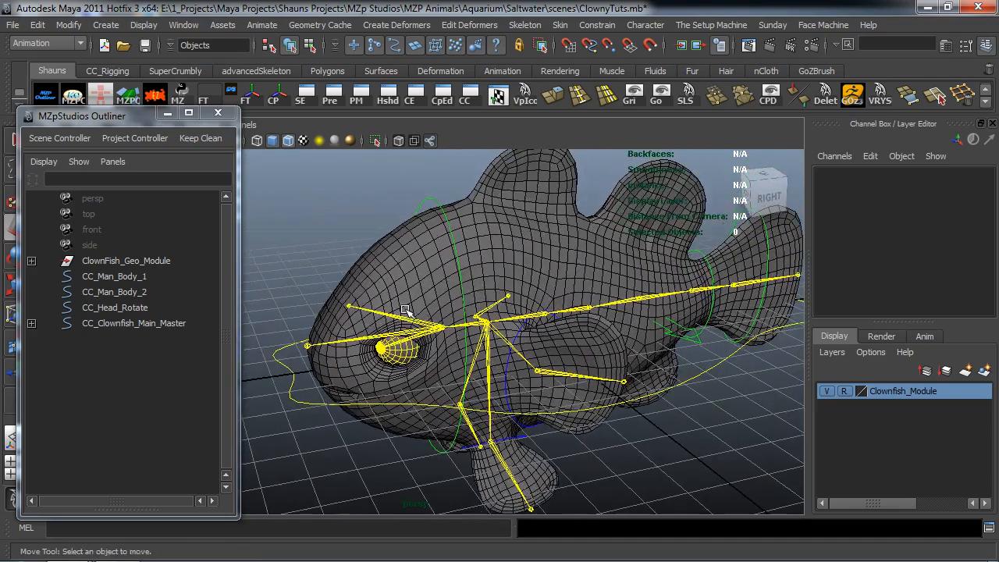
# Copy the name of the CC_Head_Rotate curve around the head and clear the selection
pyautogui.click(426, 201)
pyautogui.keyDown('alt'); pyautogui.moveTo(431, 201); pyautogui.dragTo(382, 207); pyautogui.keyUp('alt')
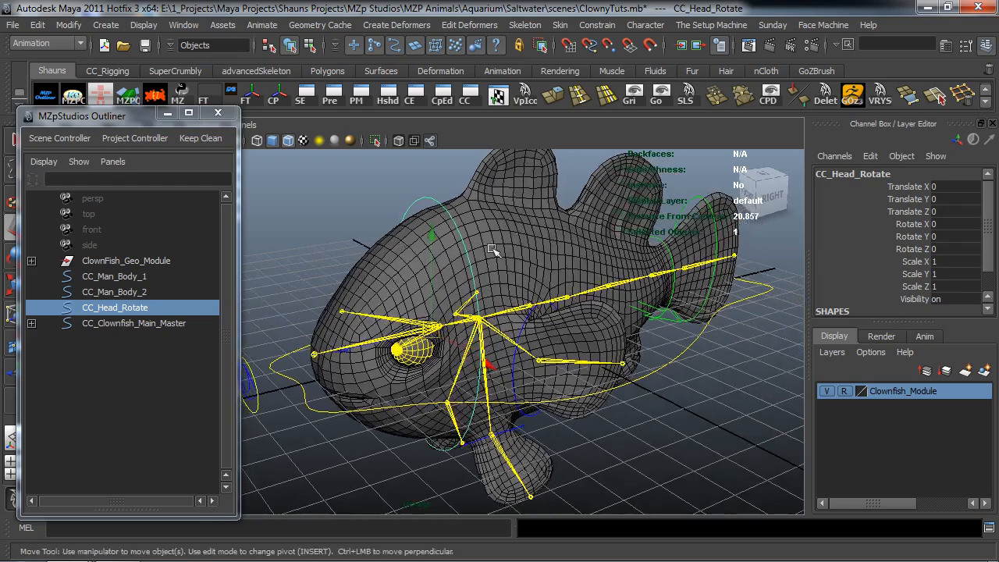
pyautogui.doubleClick(846, 174)
pyautogui.hotkey('ctrl', 'c')
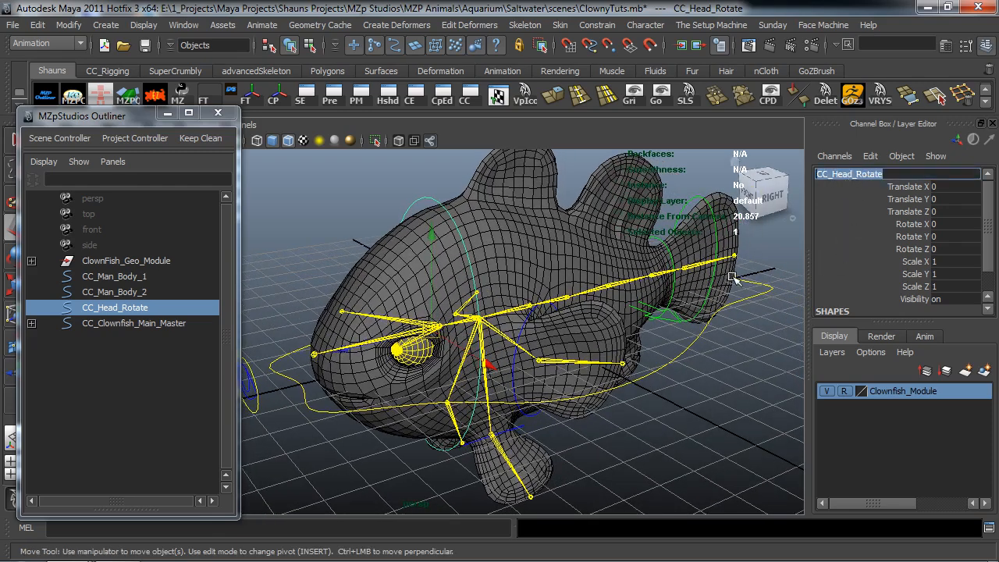
pyautogui.click(740, 446)
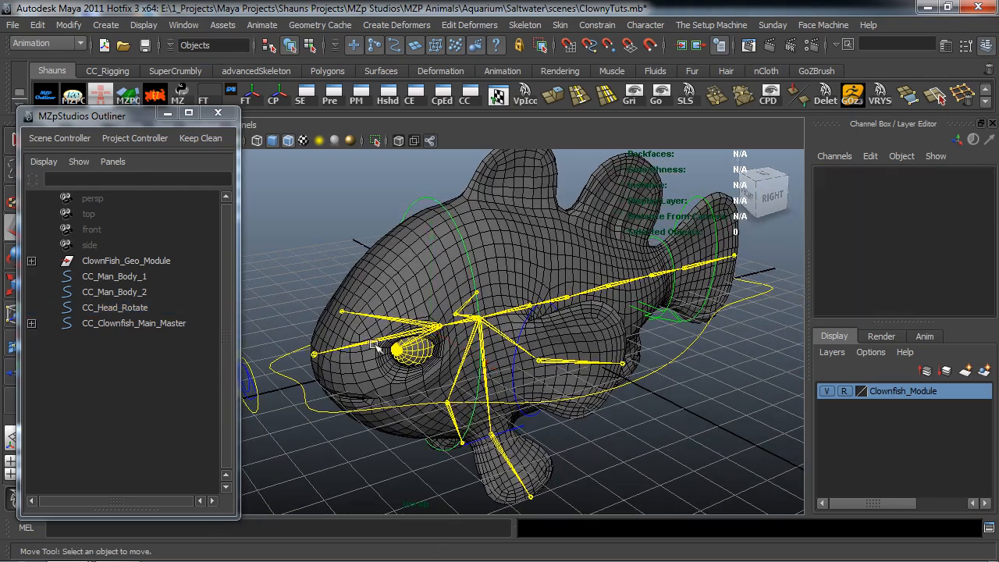
# Group the CC_Head_Rotate curve, then freeze the group's transformations, center its pivot and delete its history
pyautogui.keyDown('alt'); pyautogui.moveTo(431, 458); pyautogui.dragTo(417, 477); pyautogui.keyUp('alt')
pyautogui.click(446, 444)
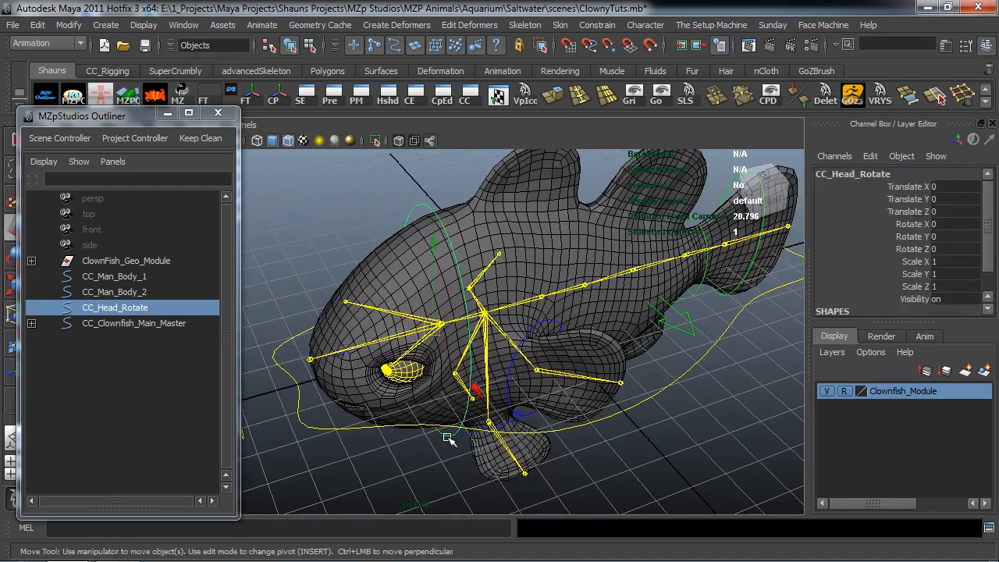
pyautogui.keyDown('alt'); pyautogui.moveTo(419, 437); pyautogui.dragTo(426, 420); pyautogui.keyUp('alt')
pyautogui.hotkey('ctrl', 'g')
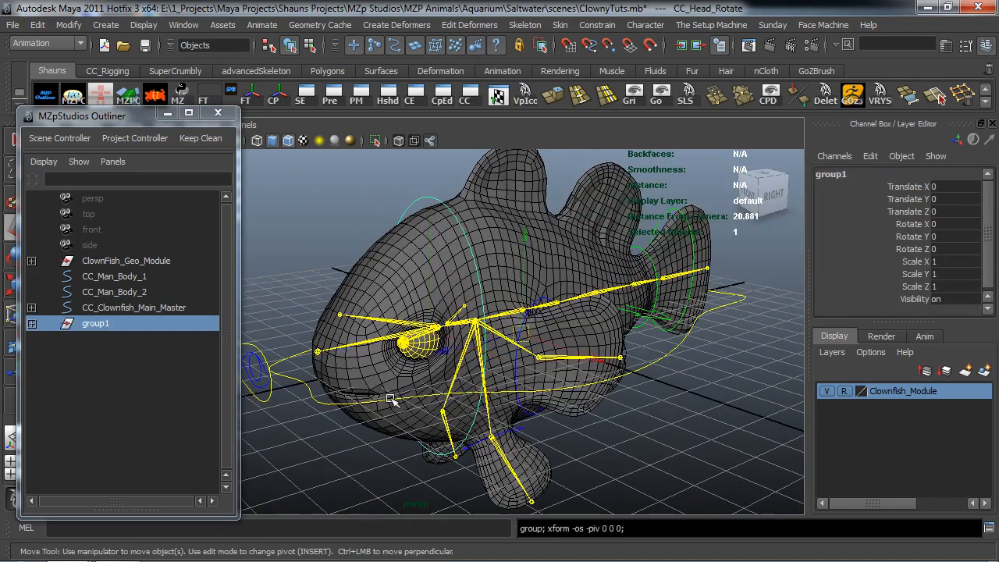
pyautogui.click(155, 95)
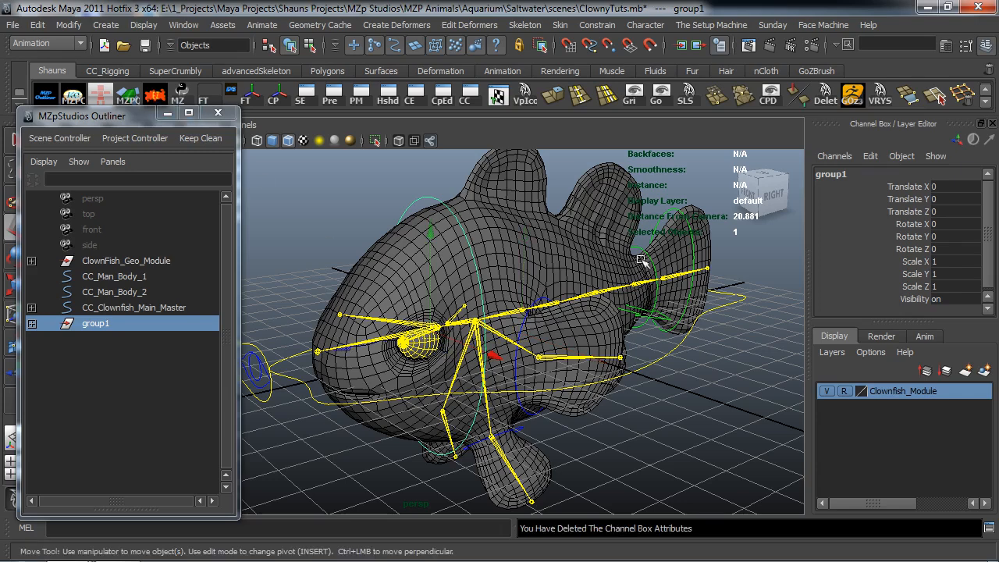
# Rename the new group CC_Head_Rotate_GRP and clear the selection
pyautogui.click(834, 175)
pyautogui.hotkey('ctrl', 'v')
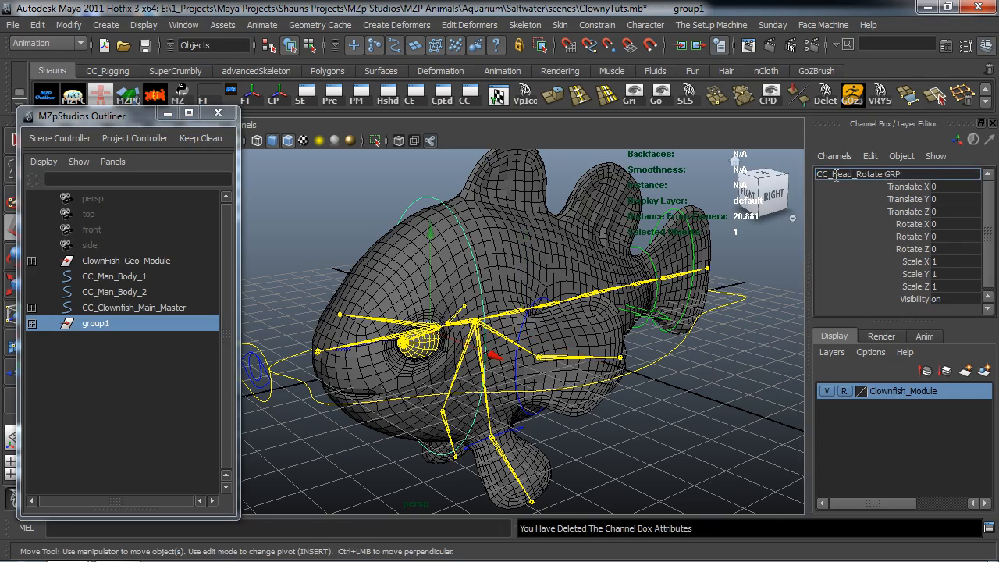
pyautogui.write('_GRP')
pyautogui.press('Return')
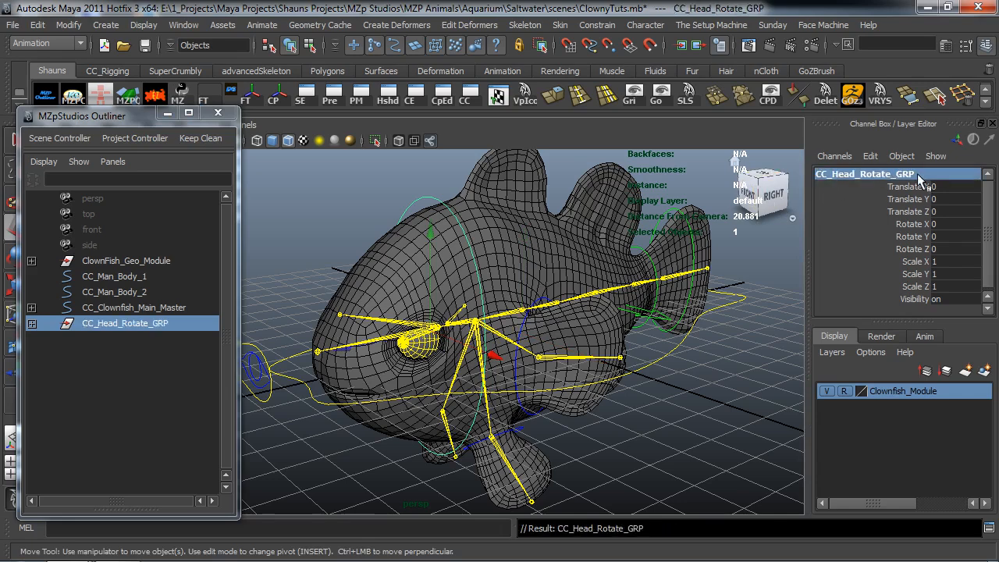
pyautogui.click(258, 229)
# Orient-constrain the head joint joint8 to the CC_Head_Rotate curve and clear the selection
pyautogui.keyDown('alt'); pyautogui.moveTo(342, 244); pyautogui.dragTo(327, 278); pyautogui.keyUp('alt')
pyautogui.scroll(5, 357, 306)
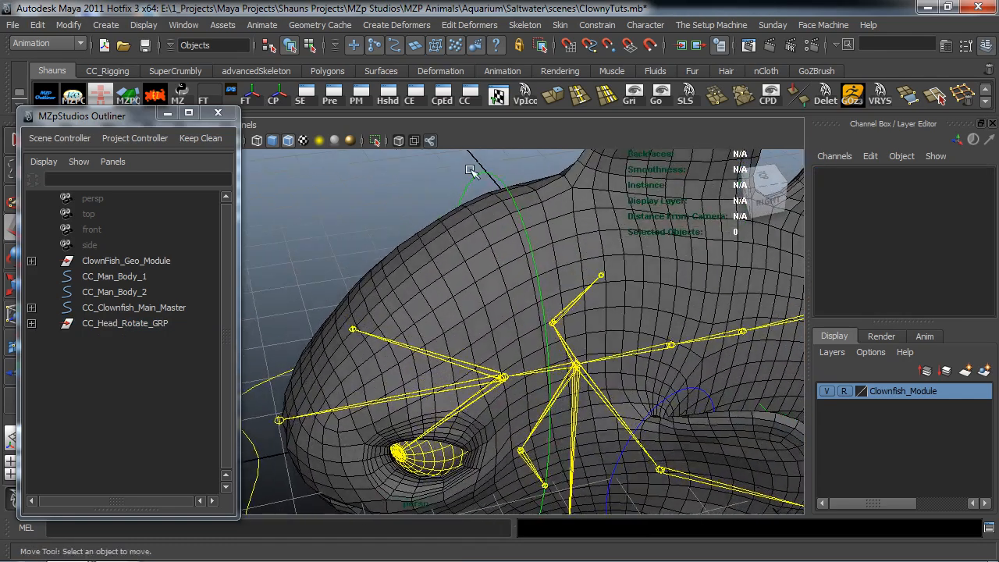
pyautogui.keyDown('alt'); pyautogui.moveTo(503, 261); pyautogui.dragTo(457, 270); pyautogui.keyUp('alt')
pyautogui.click(471, 167)
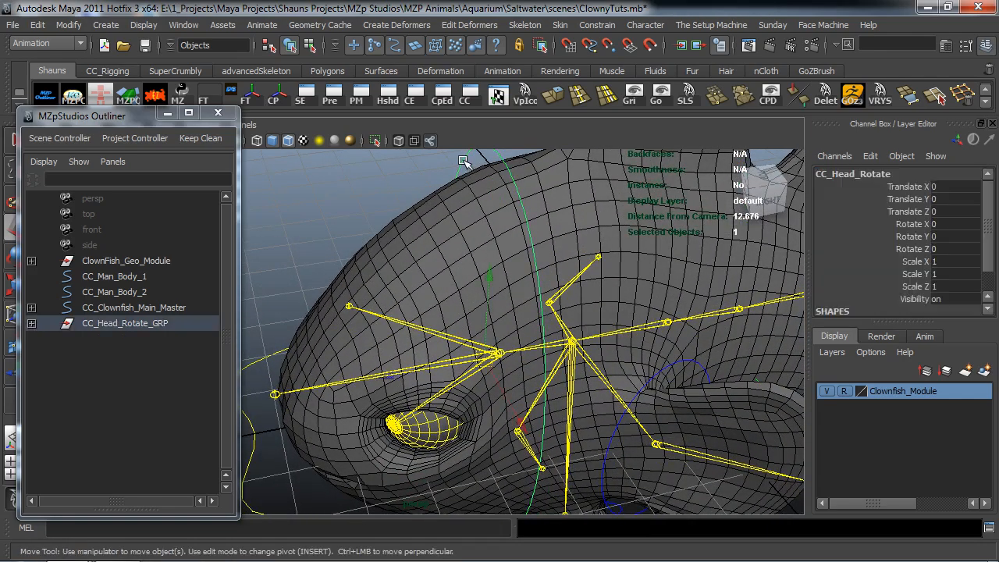
pyautogui.scroll(5, 414, 296)
pyautogui.keyDown('alt'); pyautogui.moveTo(414, 297); pyautogui.dragTo(365, 295); pyautogui.keyUp('alt')
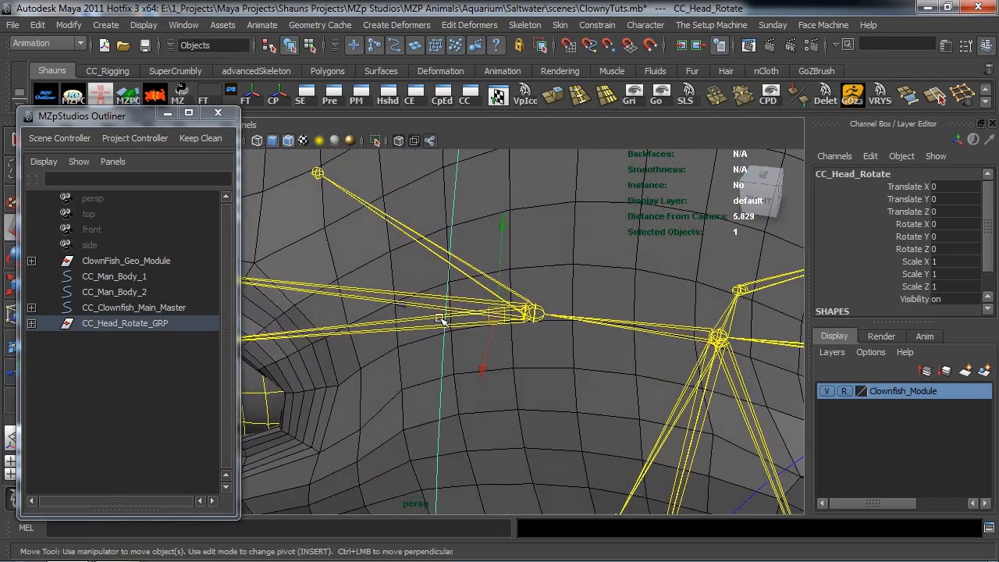
pyautogui.keyDown('shift'); pyautogui.click(539, 310); pyautogui.keyUp('shift')
pyautogui.keyDown('alt'); pyautogui.moveTo(510, 344); pyautogui.dragTo(509, 335); pyautogui.keyUp('alt')
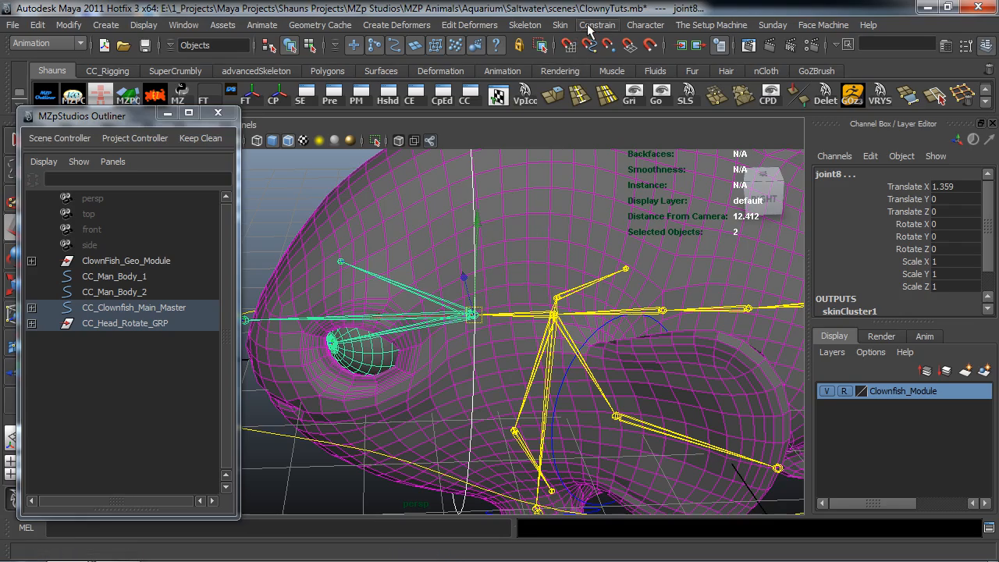
pyautogui.click(597, 25)
pyautogui.click(616, 69)
pyautogui.click(344, 281)
# Test the head constraint by rotating CC_Head_Rotate, undo the rotation and clear the selection
pyautogui.scroll(-5, 345, 281)
pyautogui.keyDown('alt'); pyautogui.moveTo(344, 281); pyautogui.dragTo(416, 350); pyautogui.keyUp('alt')
pyautogui.click(441, 369)
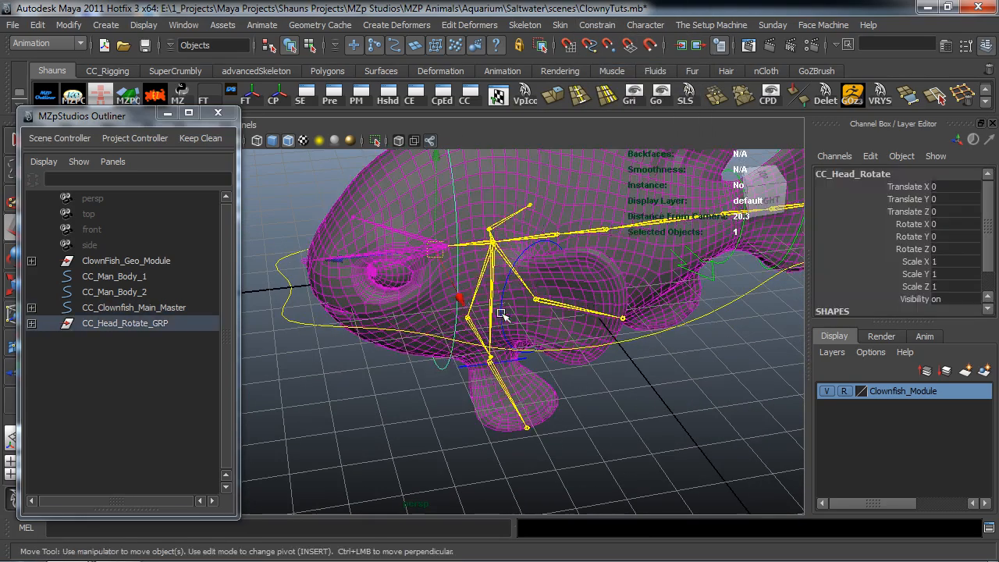
pyautogui.press('e')
pyautogui.moveTo(534, 305); pyautogui.dragTo(383, 294)
pyautogui.hotkey('ctrl', 'z')
pyautogui.click(337, 396)
# Point-constrain CC_Head_Rotate_GRP to joint8 and clear the selection
pyautogui.scroll(5, 406, 307)
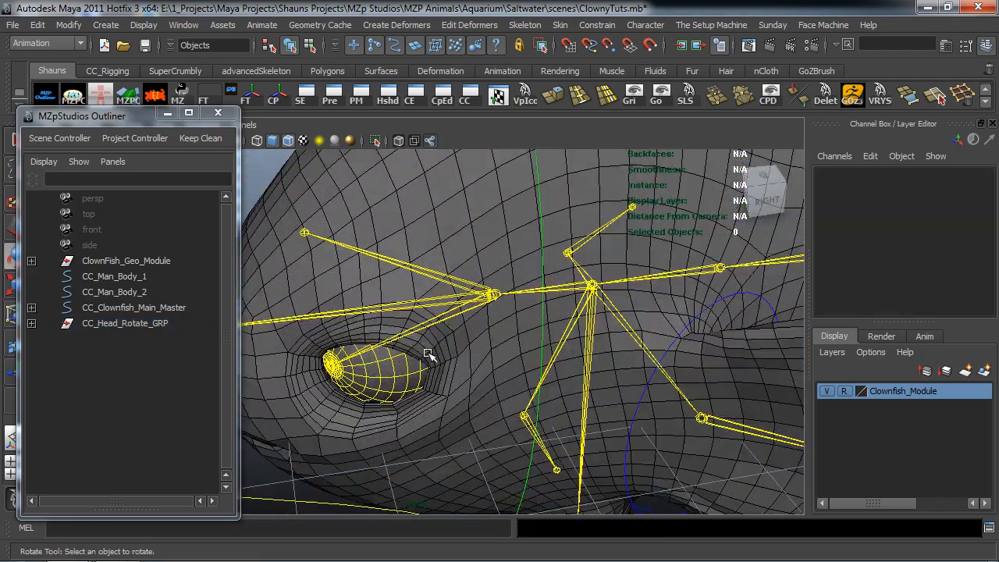
pyautogui.click(493, 293)
pyautogui.keyDown('alt'); pyautogui.moveTo(493, 294); pyautogui.dragTo(417, 335); pyautogui.keyUp('alt')
pyautogui.click(158, 323)
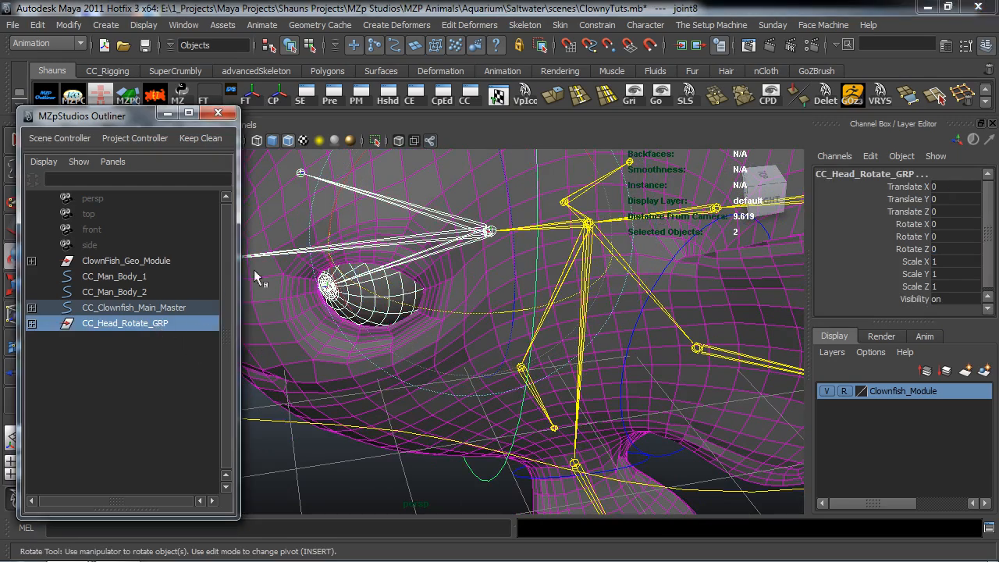
pyautogui.click(593, 25)
pyautogui.click(604, 48)
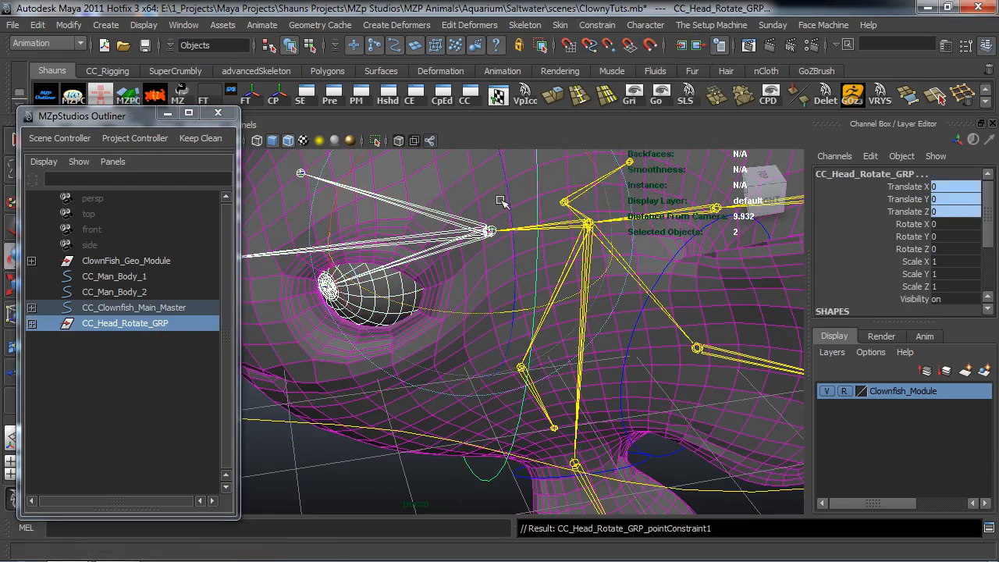
pyautogui.press('e')
pyautogui.click(312, 473)
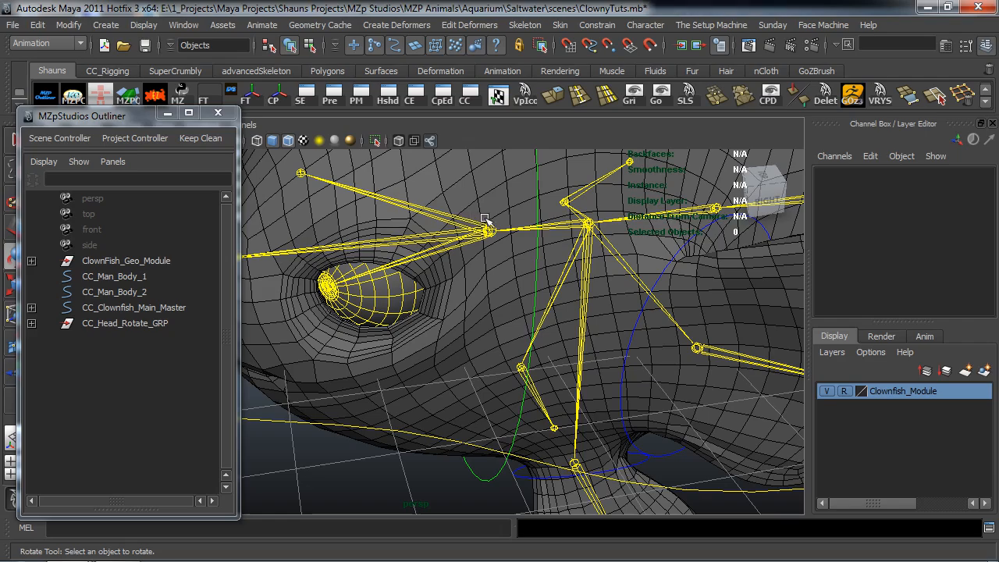
# Test the point constraint by moving joint8, undo the move and clear the selection
pyautogui.click(490, 227)
pyautogui.press('w')
pyautogui.moveTo(477, 234)
pyautogui.keyDown('alt'); pyautogui.mouseDown()
pyautogui.moveTo(461, 269)
pyautogui.moveTo(495, 286)
pyautogui.moveTo(424, 232)
pyautogui.moveTo(493, 247)
pyautogui.moveTo(467, 237)
pyautogui.mouseUp(); pyautogui.keyUp('alt')
pyautogui.hotkey('ctrl', 'z')
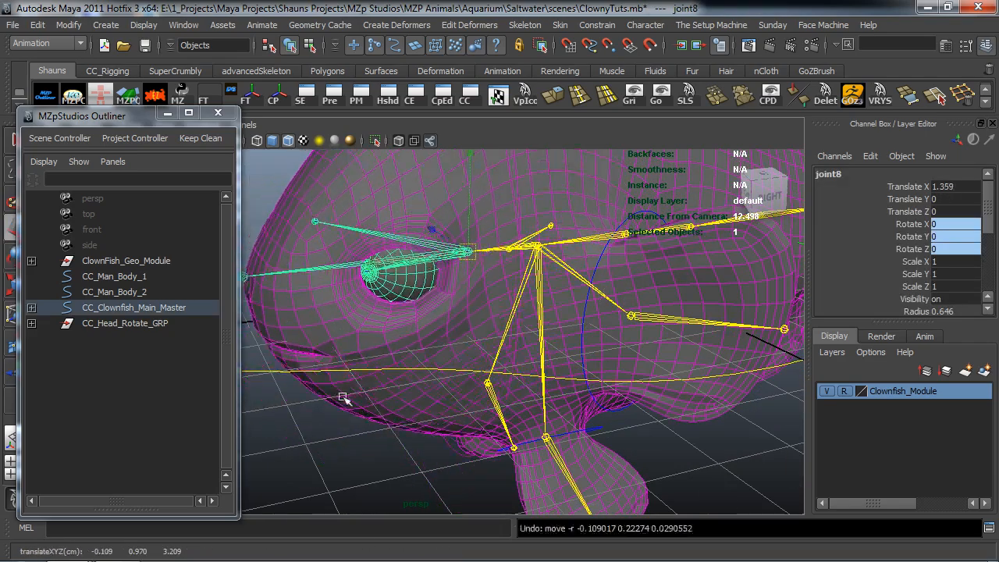
pyautogui.click(261, 428)
# Parent CC_Head_Rotate_GRP under the CC_Clownfish_Main_Master curve and clear the selection
pyautogui.click(130, 323)
pyautogui.keyDown('alt'); pyautogui.moveTo(355, 336); pyautogui.dragTo(367, 359); pyautogui.keyUp('alt')
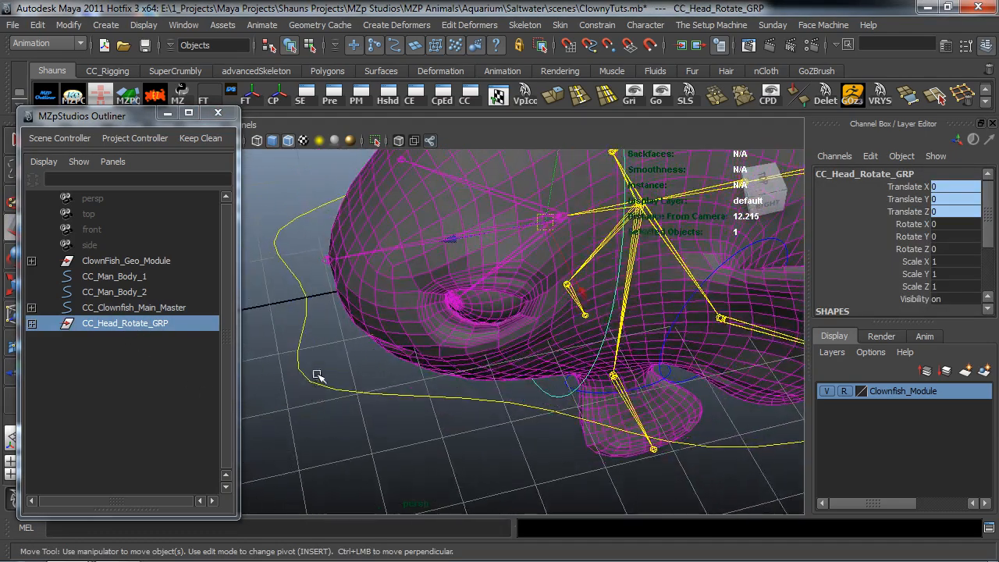
pyautogui.keyDown('shift'); pyautogui.click(314, 373); pyautogui.keyUp('shift')
pyautogui.keyDown('alt'); pyautogui.moveTo(360, 427); pyautogui.dragTo(349, 399); pyautogui.keyUp('alt')
pyautogui.press('p')
pyautogui.click(342, 396)
# Test the head control's parenting by moving CC_Clownfish_Main_Master, undo the moves and clear the selection
pyautogui.click(353, 364)
pyautogui.moveTo(616, 266); pyautogui.dragTo(652, 325)
pyautogui.press('z')
pyautogui.press('z')
pyautogui.press('z')
pyautogui.press('z')
pyautogui.keyDown('alt'); pyautogui.moveTo(655, 352); pyautogui.dragTo(676, 388); pyautogui.keyUp('alt')
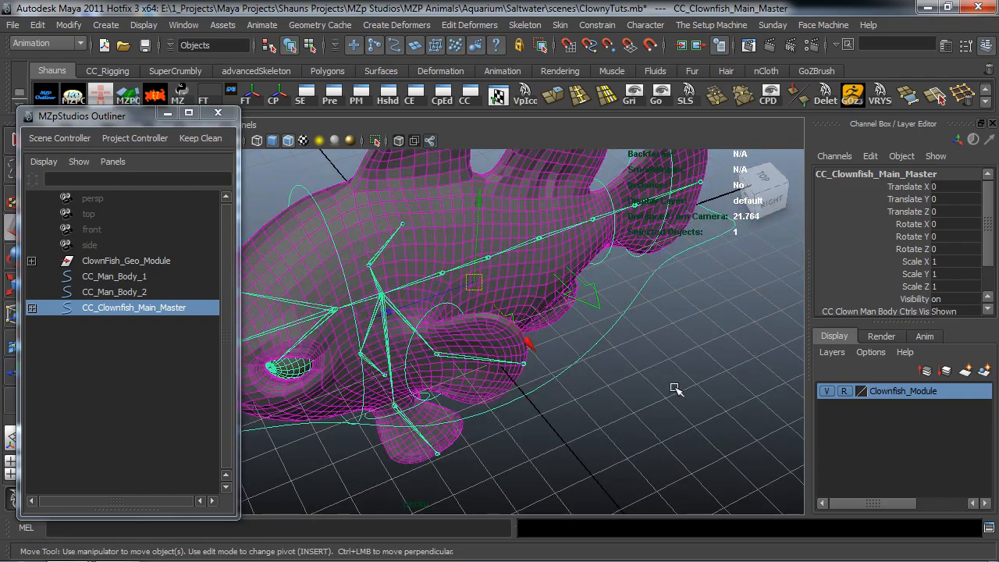
pyautogui.click(676, 388)
# Hide the Clownfish_Module layer and view the joints and control curves from above
pyautogui.keyDown('alt'); pyautogui.moveTo(602, 401); pyautogui.dragTo(533, 351); pyautogui.keyUp('alt')
pyautogui.scroll(-2, 534, 350)
pyautogui.keyDown('alt'); pyautogui.moveTo(533, 350); pyautogui.dragTo(595, 342, button='middle'); pyautogui.keyUp('alt')
pyautogui.keyDown('alt'); pyautogui.moveTo(596, 342); pyautogui.dragTo(562, 383); pyautogui.keyUp('alt')
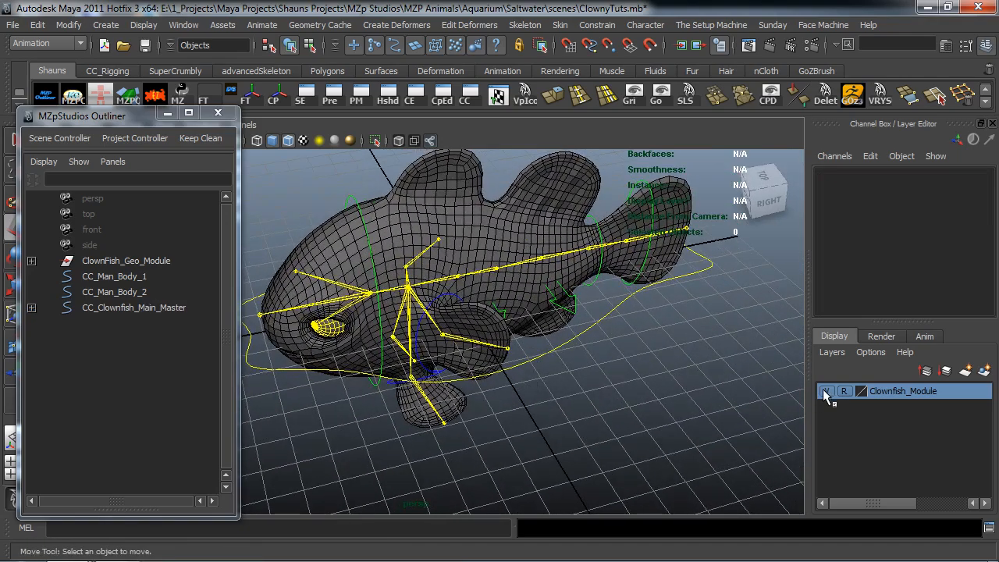
pyautogui.click(826, 391)
pyautogui.keyDown('alt'); pyautogui.moveTo(631, 381); pyautogui.dragTo(504, 419); pyautogui.keyUp('alt')
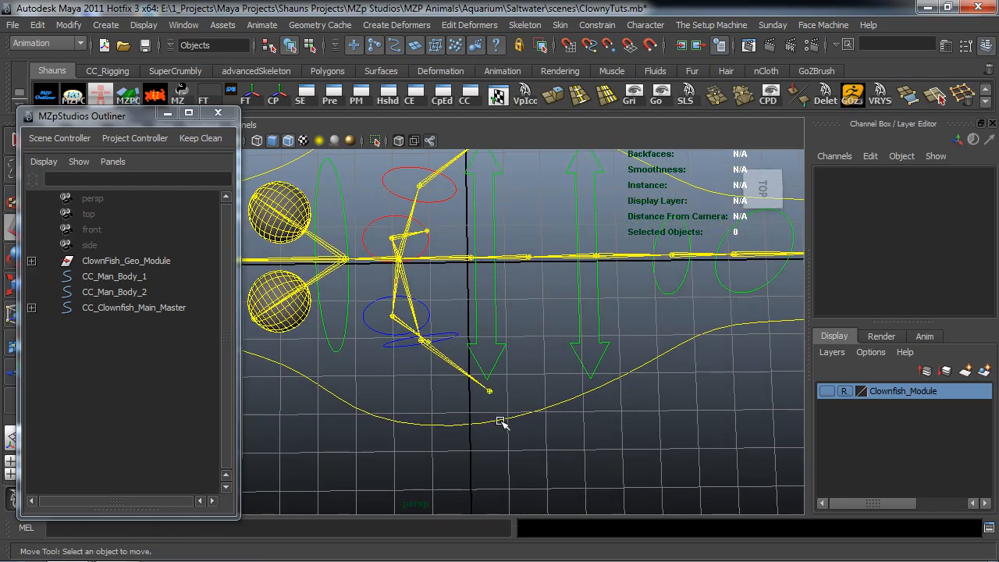
# Create an empty group at the origin and name it Clusters_Main_Clownfish
pyautogui.hotkey('ctrl', 'g')
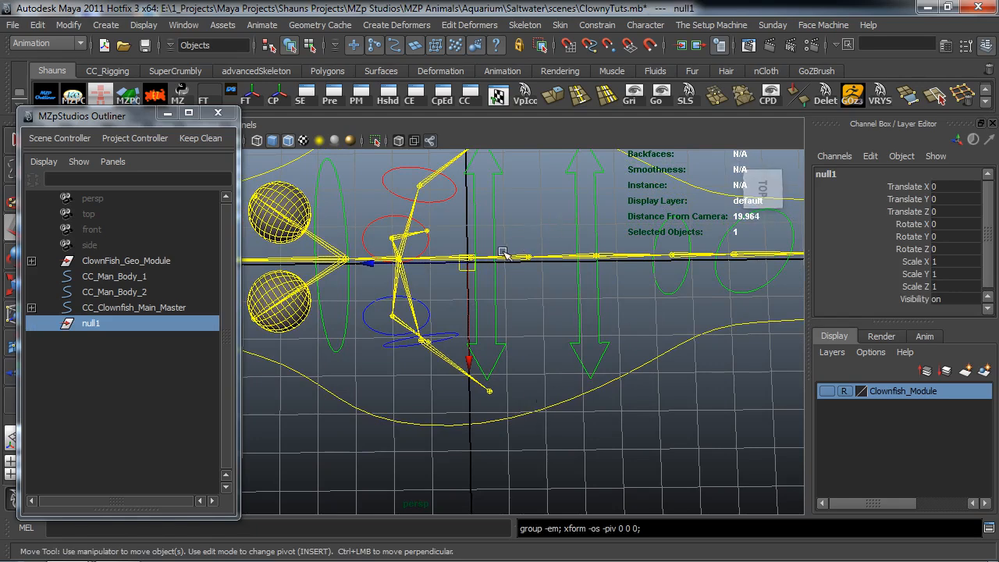
pyautogui.doubleClick(832, 170)
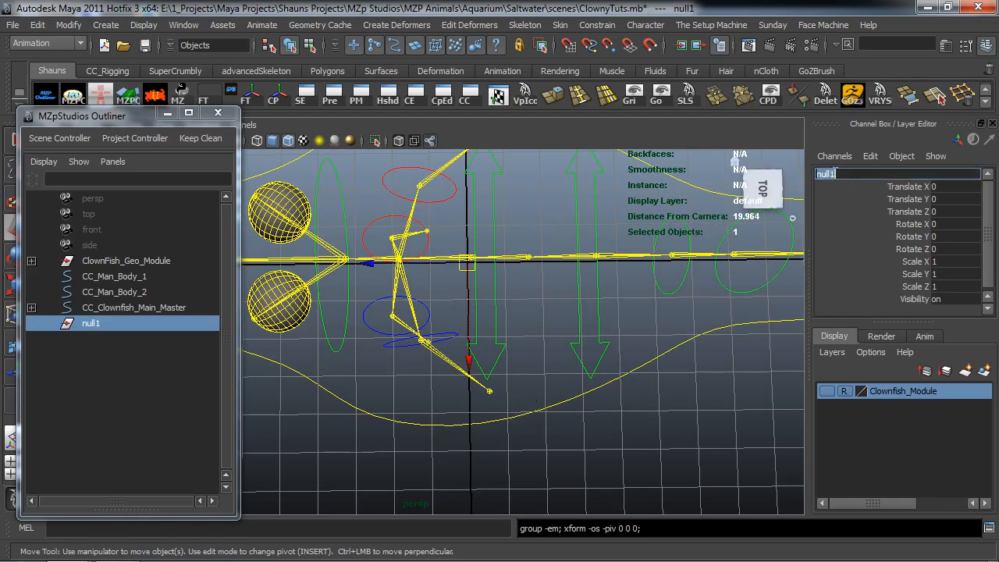
pyautogui.write('Clus')
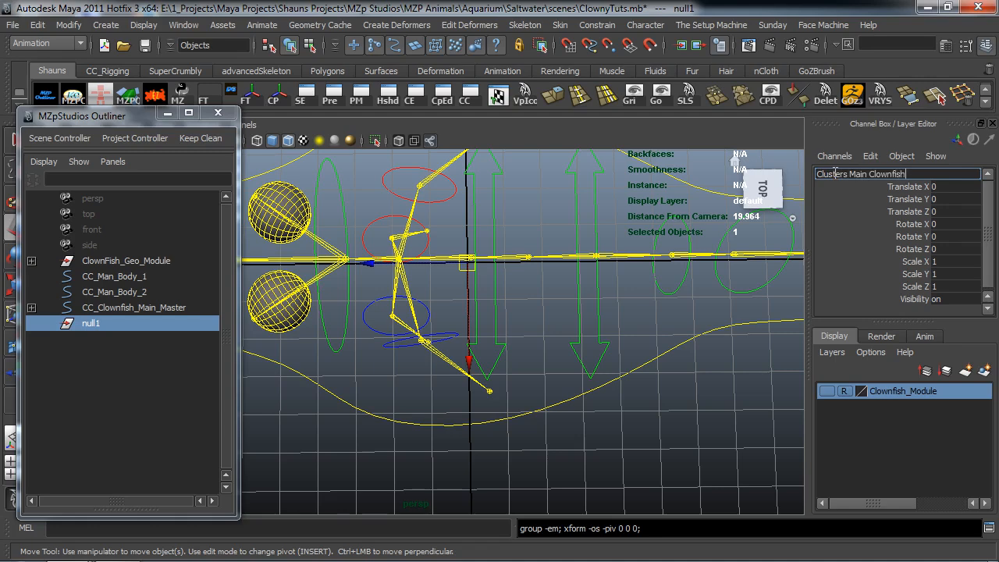
pyautogui.write('ters Main Clownfish')
pyautogui.press('Return')
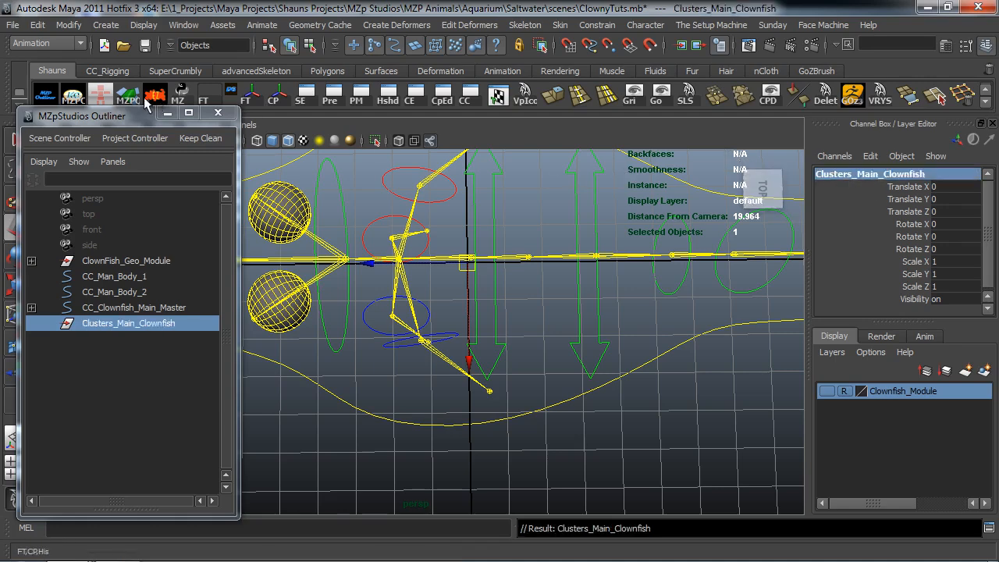
# Freeze the transformations of Clusters_Main_Clownfish, center its pivot, delete its history and clear the selection
pyautogui.click(153, 94)
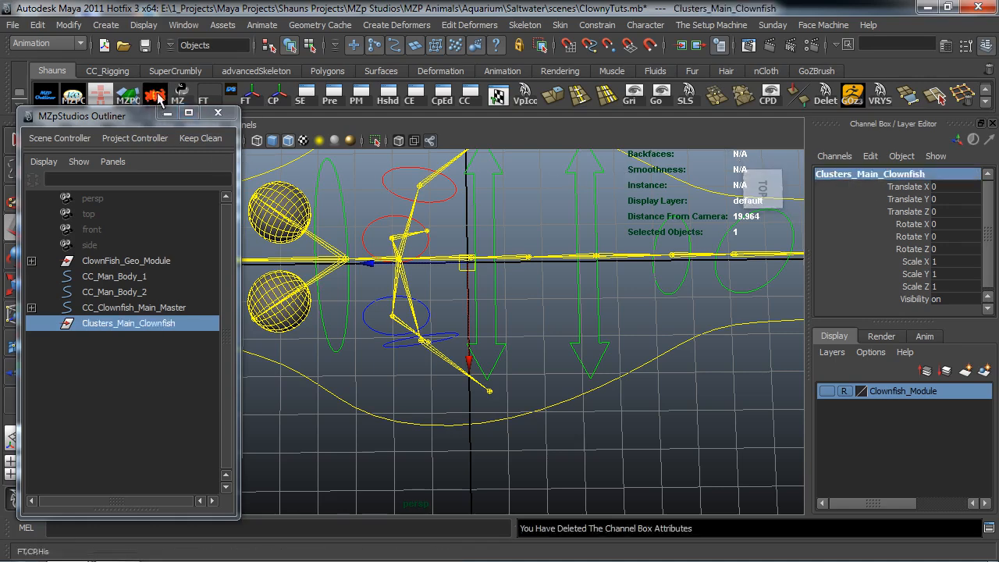
pyautogui.keyDown('alt'); pyautogui.moveTo(473, 357); pyautogui.dragTo(453, 328); pyautogui.keyUp('alt')
pyautogui.click(624, 461)
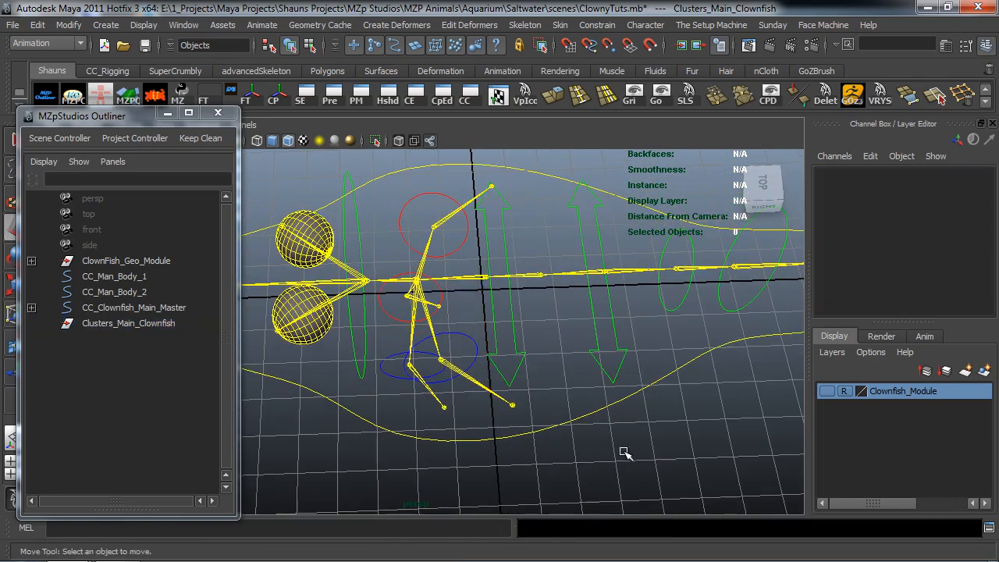
# Create an IK Spline handle from the third spine joint behind the fin branching joint to that branching joint, and clear the selection
pyautogui.keyDown('alt'); pyautogui.moveTo(624, 461); pyautogui.dragTo(628, 441); pyautogui.keyUp('alt')
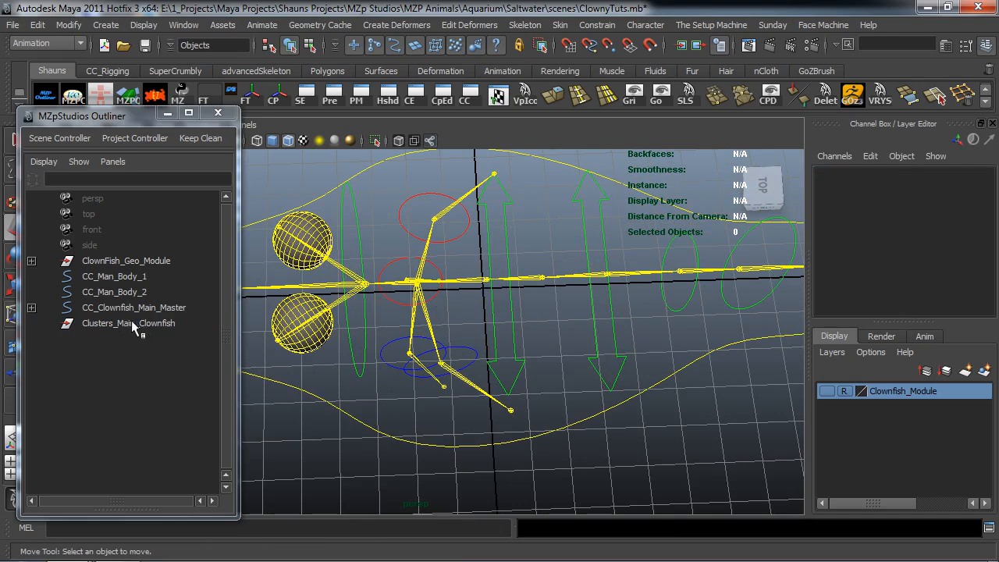
pyautogui.keyDown('alt'); pyautogui.moveTo(391, 350); pyautogui.dragTo(445, 343); pyautogui.keyUp('alt')
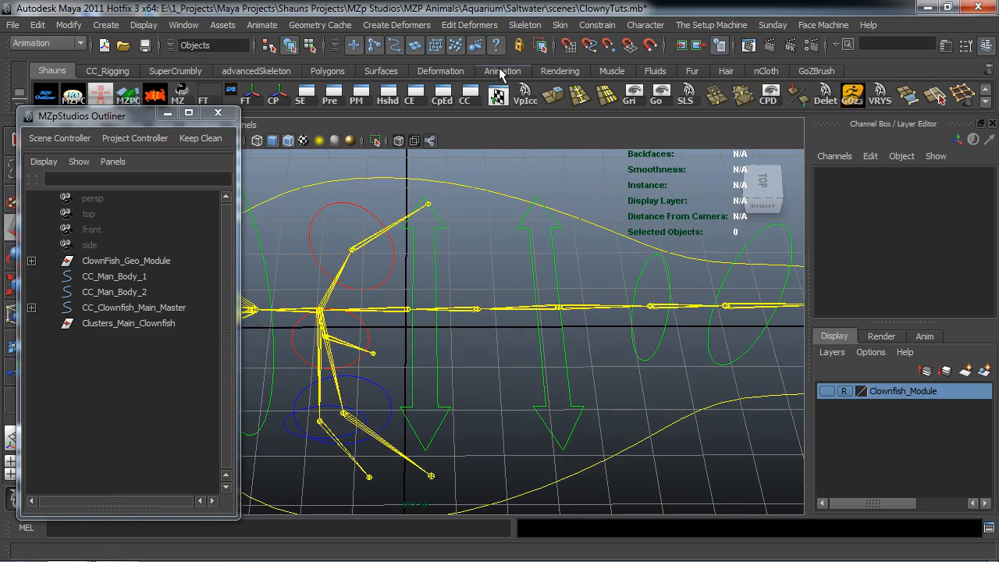
pyautogui.click(502, 71)
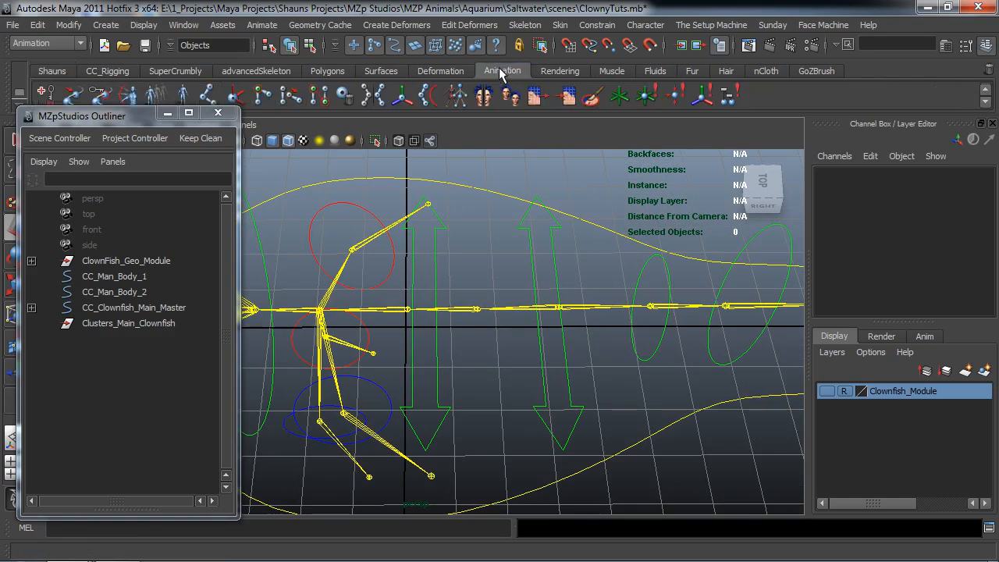
pyautogui.moveTo(131, 118); pyautogui.dragTo(127, 132)
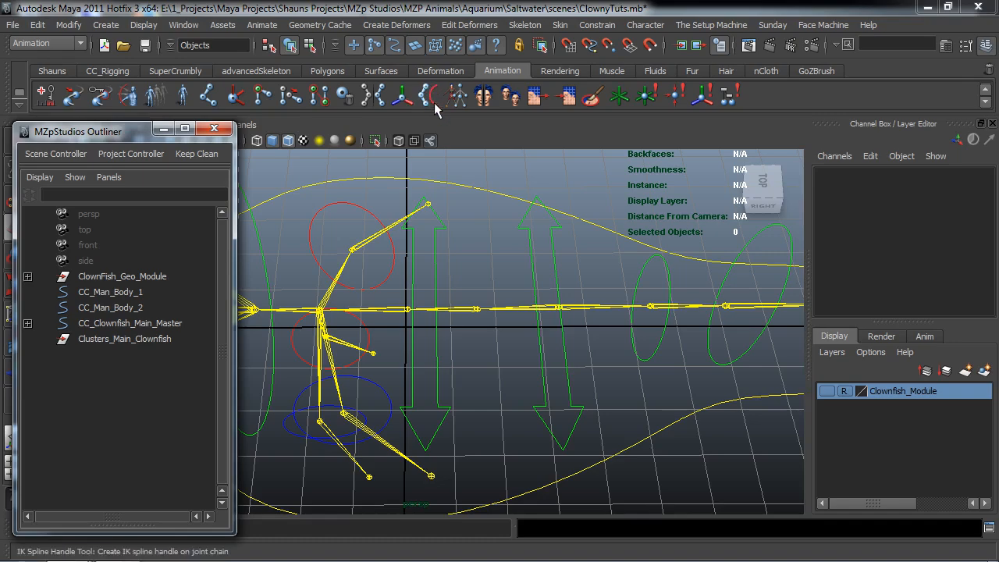
pyautogui.keyDown('alt'); pyautogui.moveTo(474, 258); pyautogui.dragTo(693, 380); pyautogui.keyUp('alt')
pyautogui.click(827, 391)
pyautogui.click(827, 391)
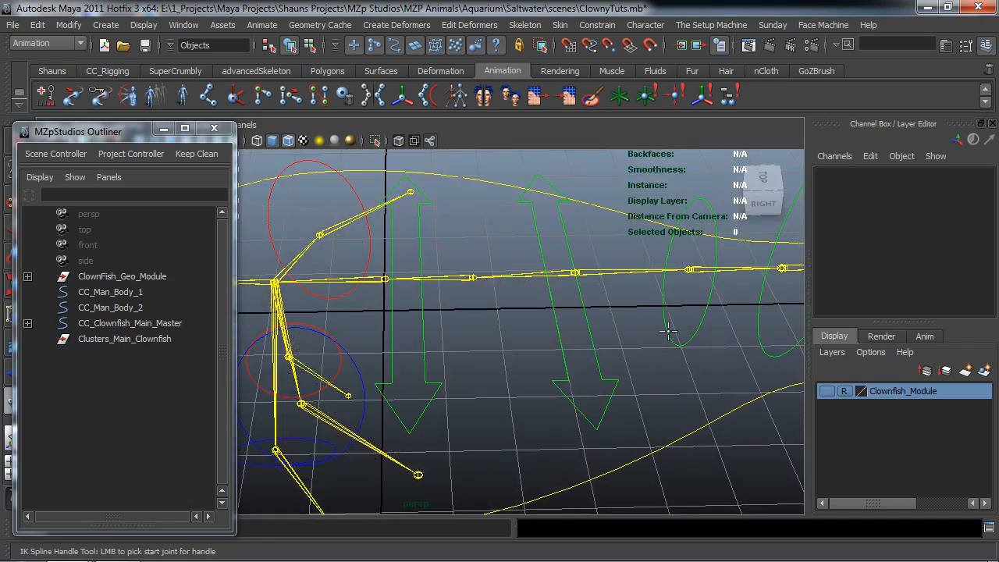
pyautogui.click(575, 271)
pyautogui.keyDown('alt'); pyautogui.moveTo(575, 271); pyautogui.dragTo(403, 295); pyautogui.keyUp('alt')
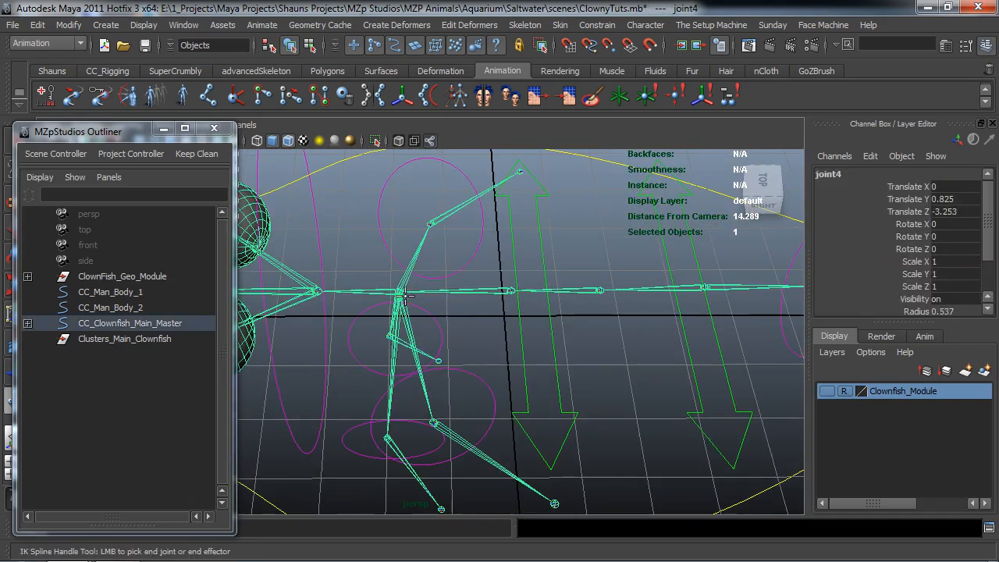
pyautogui.click(510, 290)
pyautogui.press('w')
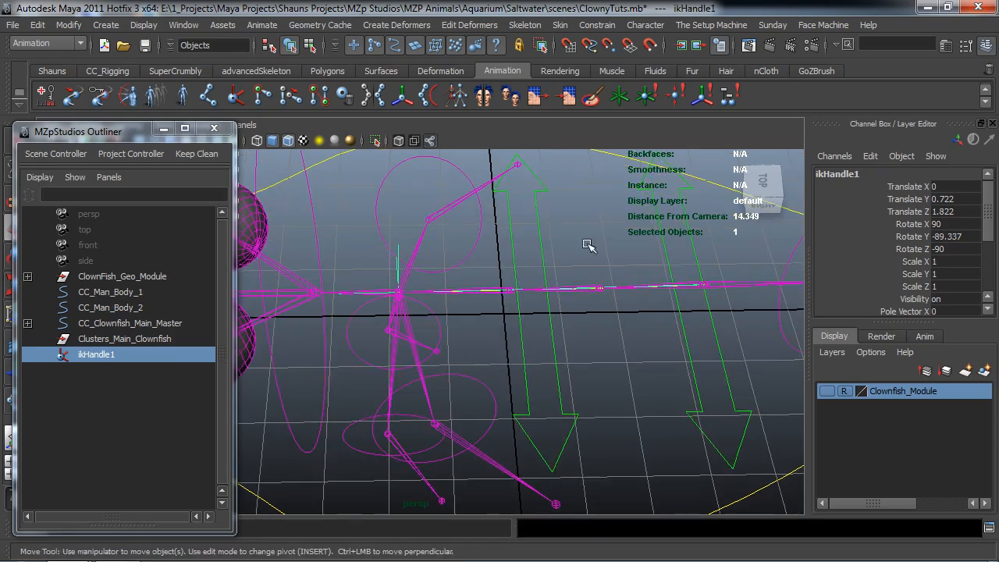
pyautogui.click(588, 245)
pyautogui.keyDown('alt'); pyautogui.moveTo(639, 278); pyautogui.dragTo(551, 300); pyautogui.keyUp('alt')
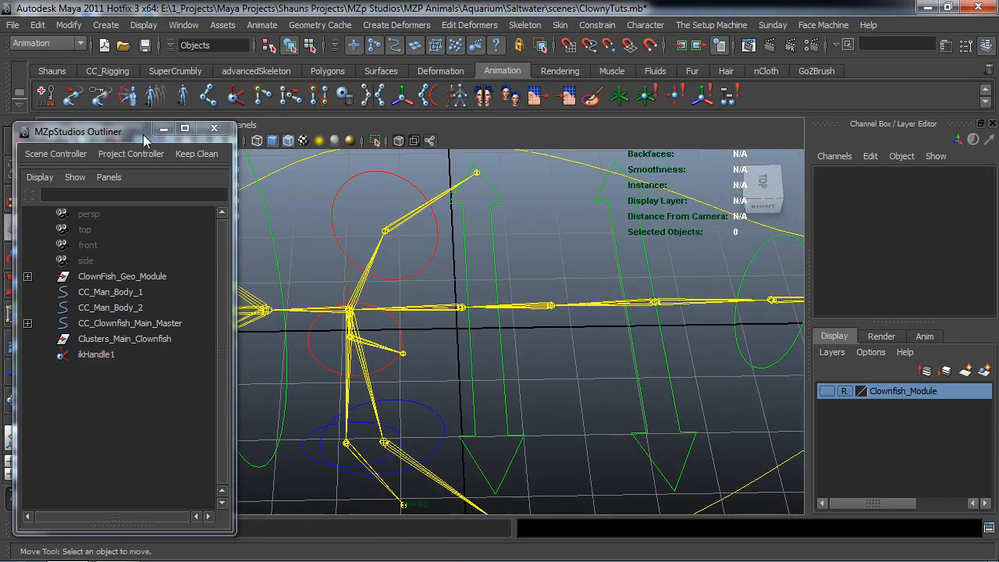
# Hide joints and IK handles in the perspective view so that the spline curve is exposed
pyautogui.moveTo(143, 134); pyautogui.dragTo(144, 157)
pyautogui.click(161, 125)
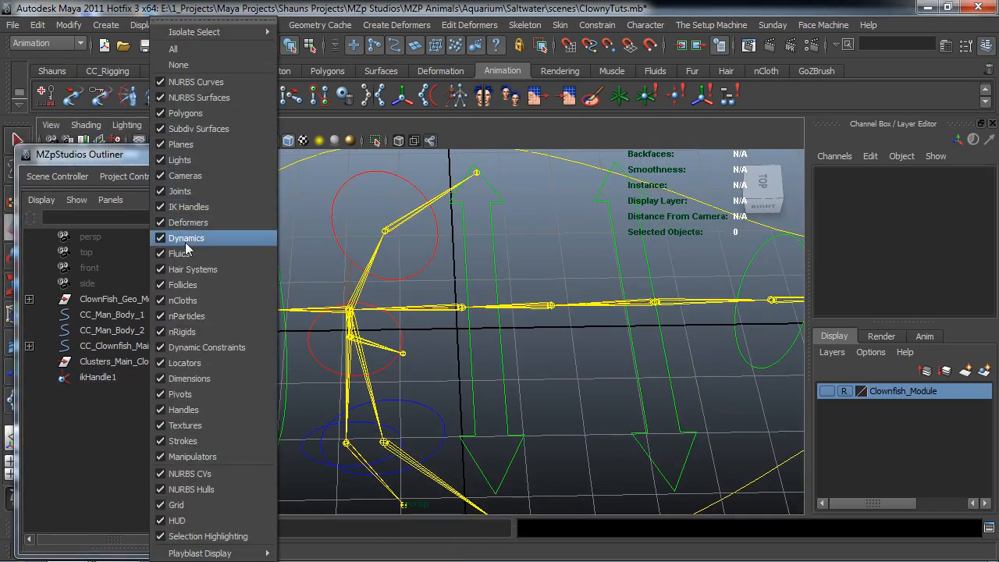
pyautogui.click(185, 191)
pyautogui.click(166, 125)
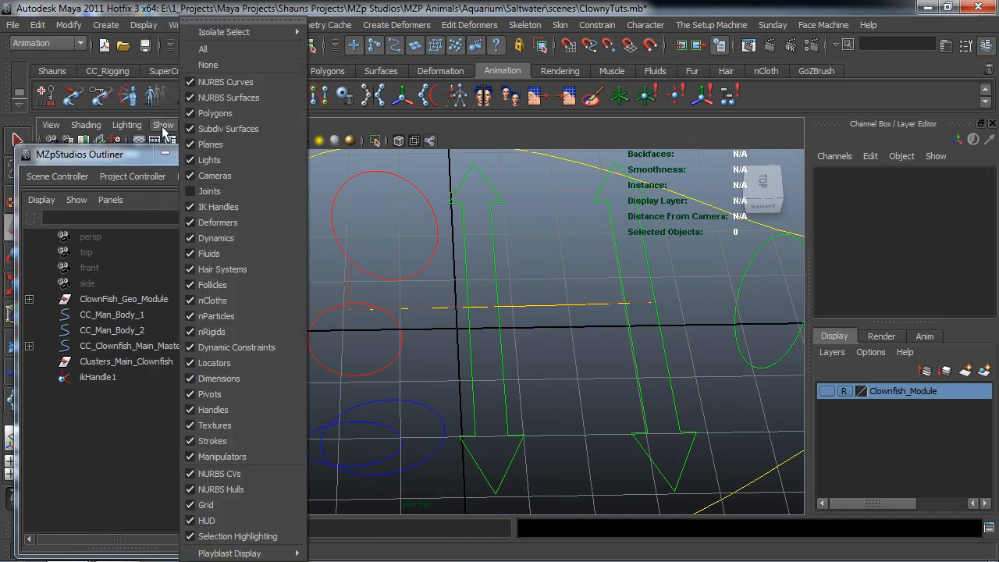
pyautogui.click(201, 207)
pyautogui.keyDown('alt'); pyautogui.moveTo(477, 313); pyautogui.dragTo(521, 307); pyautogui.keyUp('alt')
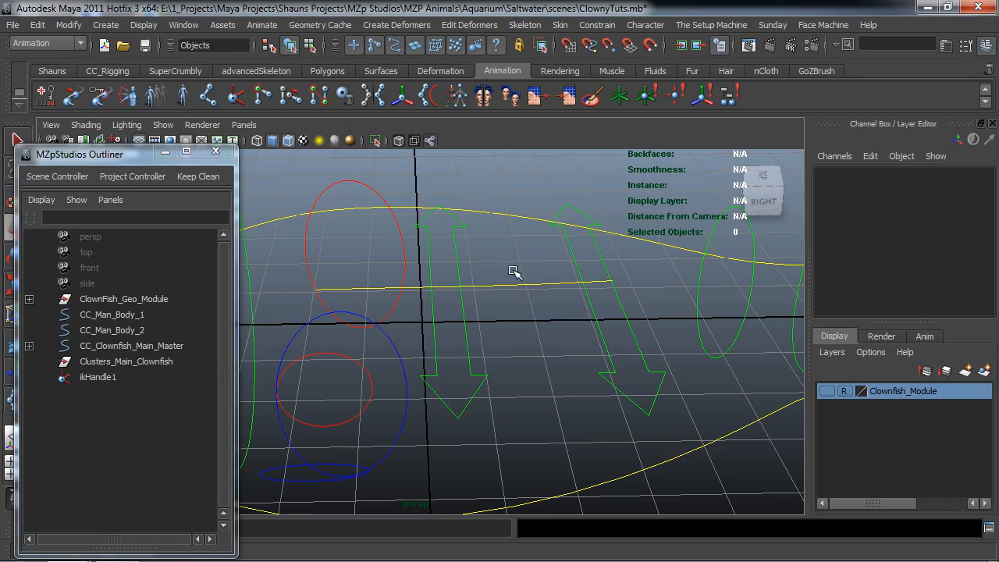
pyautogui.moveTo(509, 278)
pyautogui.keyDown('alt'); pyautogui.mouseDown()
pyautogui.moveTo(493, 278)
pyautogui.moveTo(512, 310)
pyautogui.moveTo(501, 283)
pyautogui.moveTo(491, 286)
pyautogui.moveTo(507, 286)
pyautogui.mouseUp(); pyautogui.keyUp('alt')
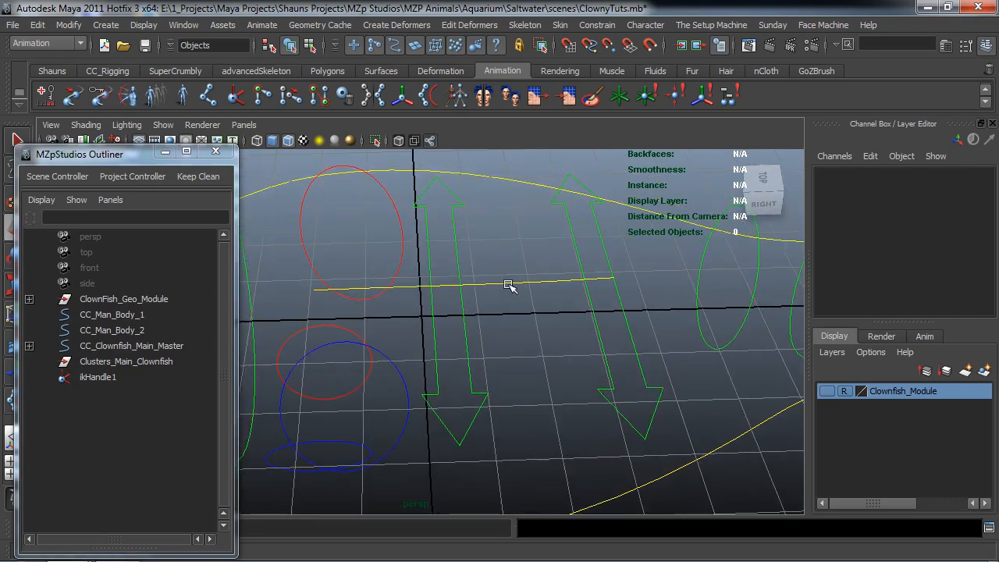
pyautogui.moveTo(511, 281); pyautogui.dragTo(491, 279, button='right')
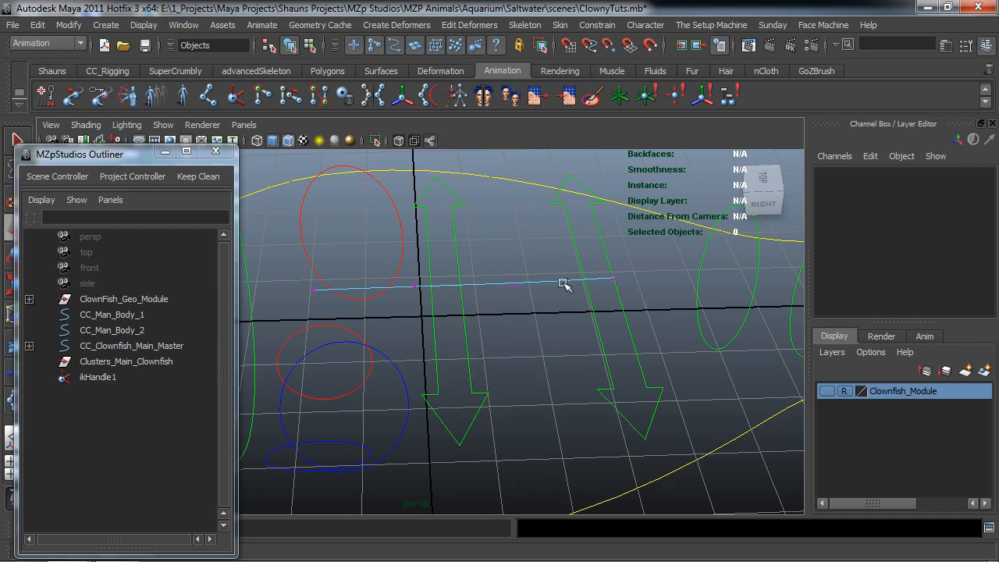
pyautogui.click(396, 25)
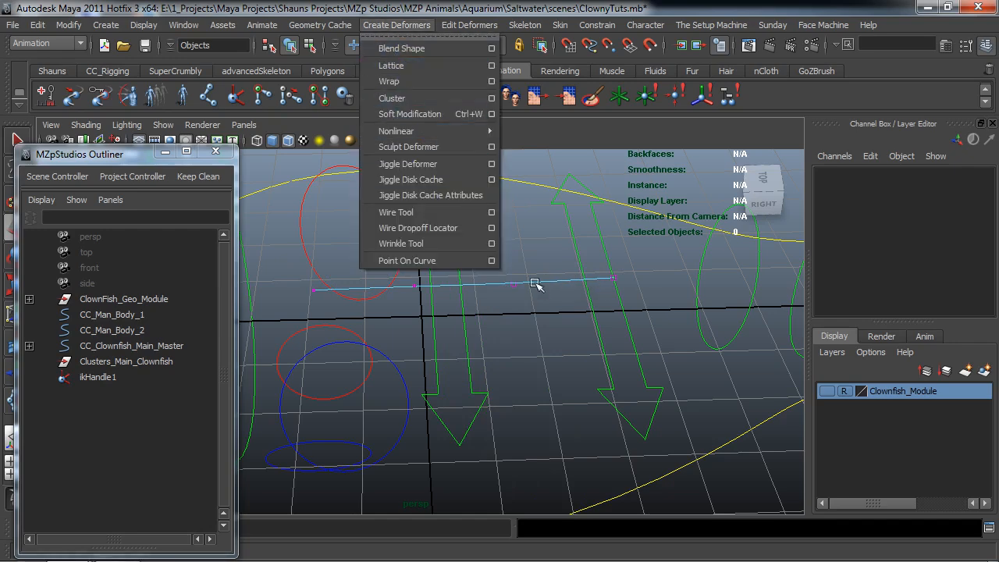
pyautogui.click(531, 259)
pyautogui.moveTo(531, 283); pyautogui.dragTo(578, 265, button='right')
# Create clusters on all CVs of the IK spline curve with Cluster Curve, and clear the selection
pyautogui.click(518, 281)
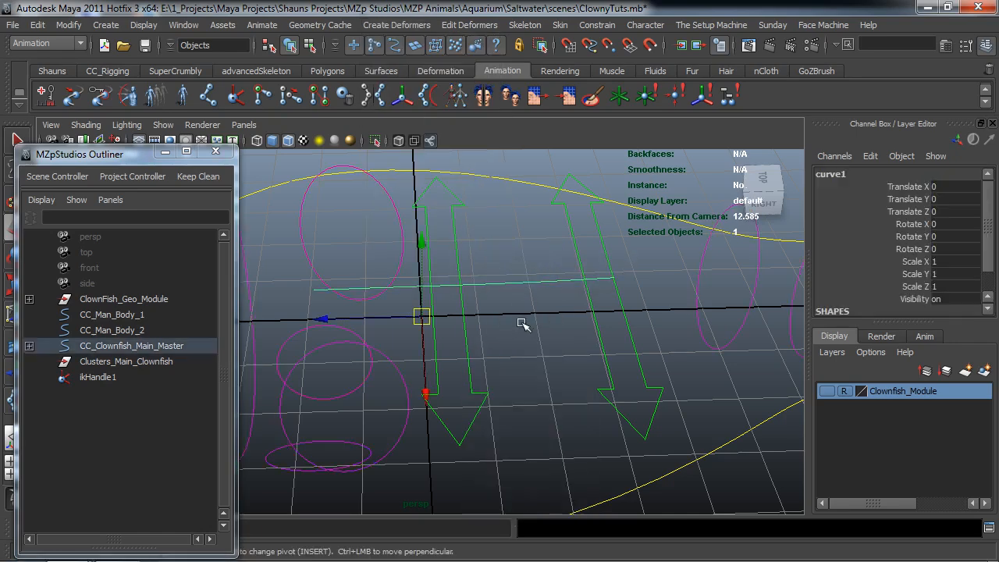
pyautogui.press('F4')
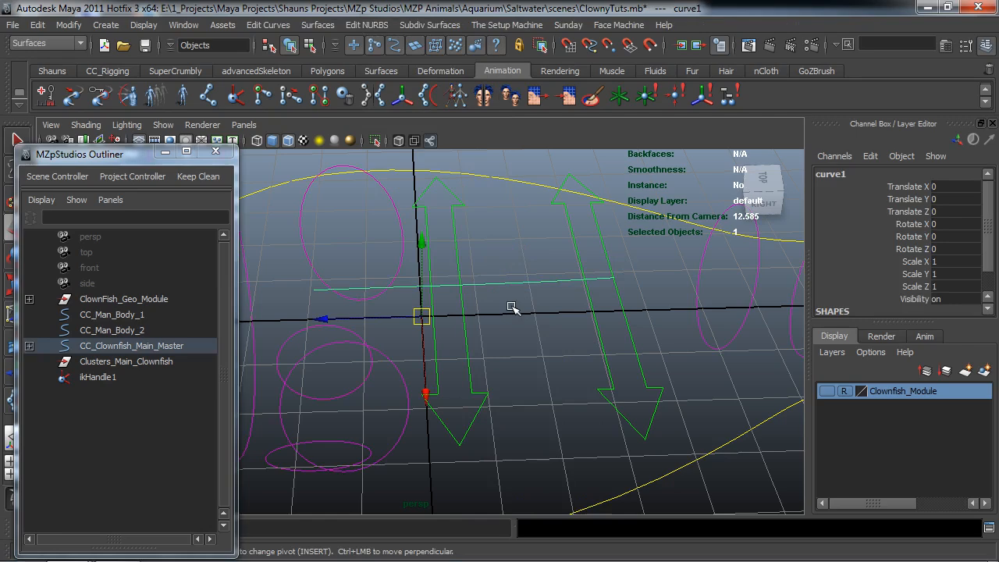
pyautogui.click(268, 25)
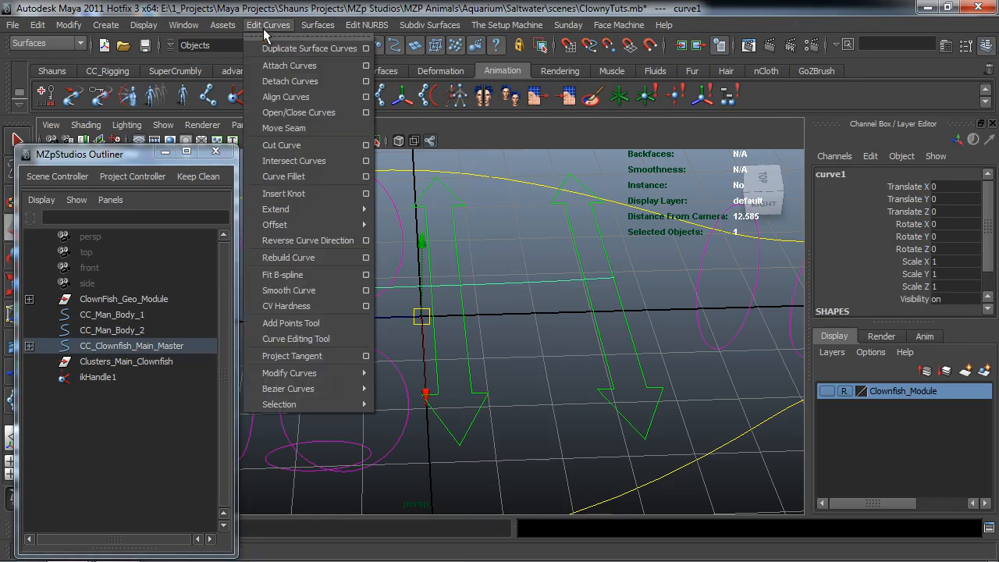
pyautogui.moveTo(306, 404)
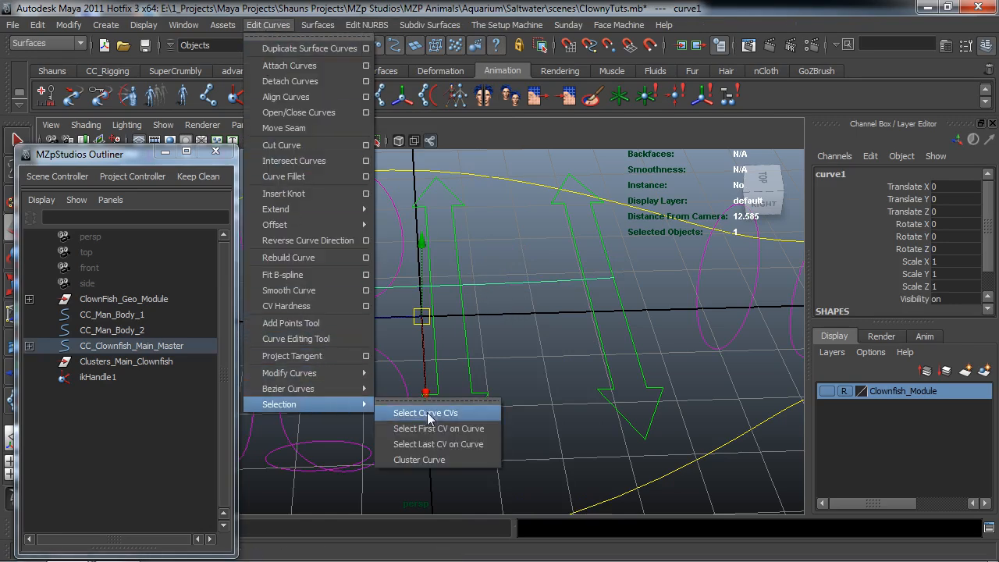
pyautogui.click(419, 460)
pyautogui.keyDown('alt'); pyautogui.moveTo(391, 283); pyautogui.dragTo(349, 257); pyautogui.keyUp('alt')
pyautogui.keyDown('alt'); pyautogui.moveTo(338, 293); pyautogui.dragTo(345, 291); pyautogui.keyUp('alt')
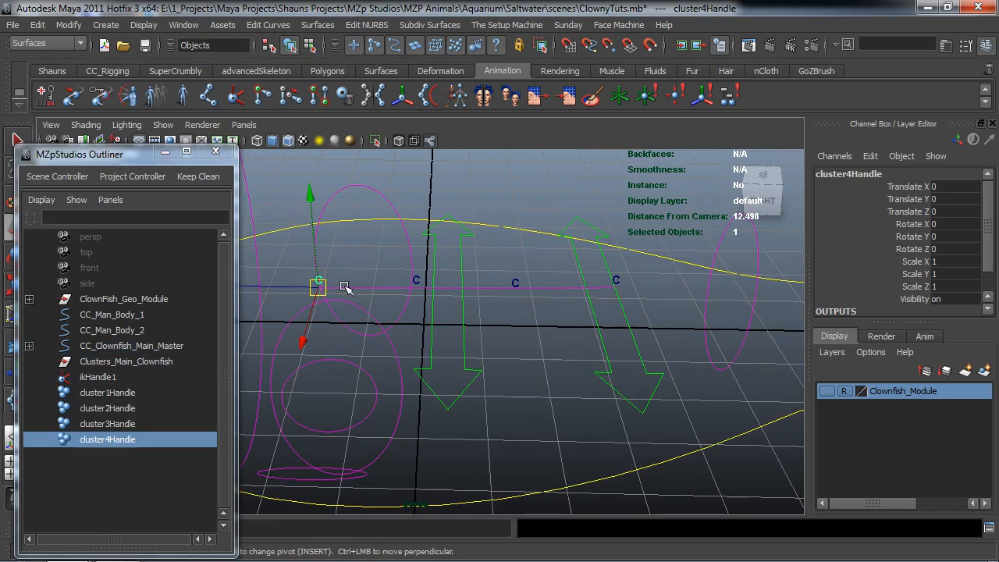
pyautogui.keyDown('alt'); pyautogui.moveTo(556, 292); pyautogui.dragTo(531, 325); pyautogui.keyUp('alt')
pyautogui.click(528, 324)
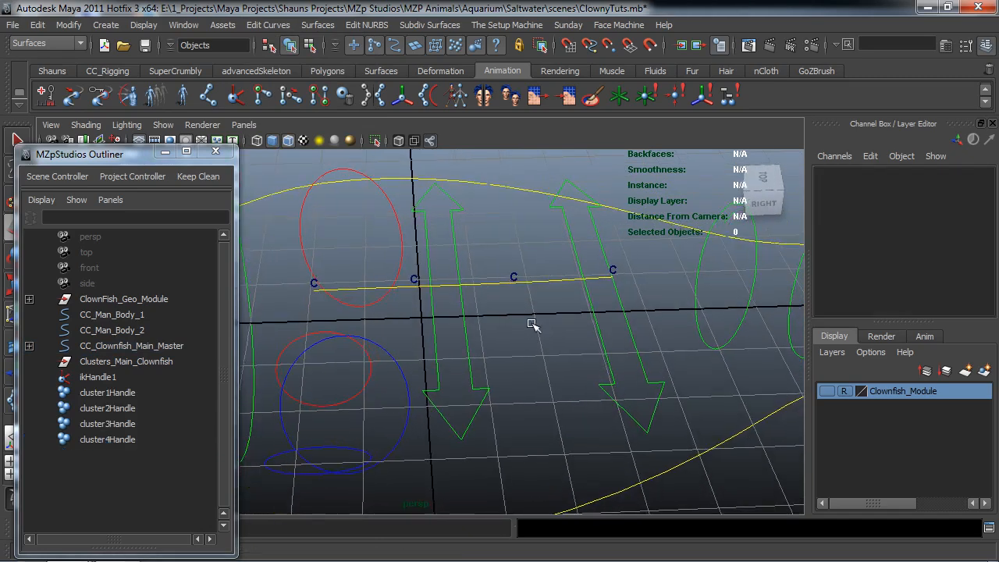
# Show joints and IK handles in the perspective view again and make the Clownfish_Module layer visible
pyautogui.click(163, 126)
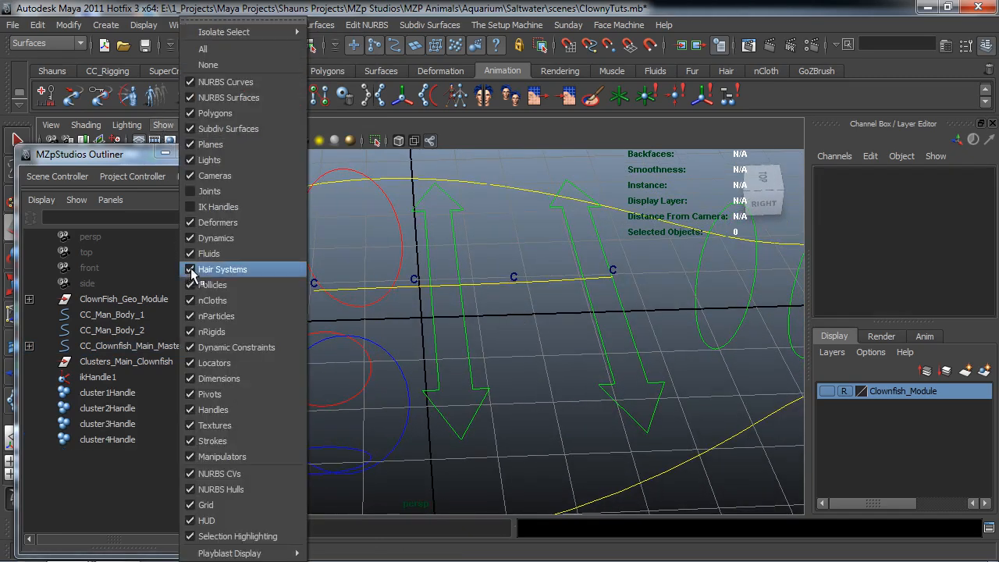
pyautogui.click(203, 197)
pyautogui.click(163, 126)
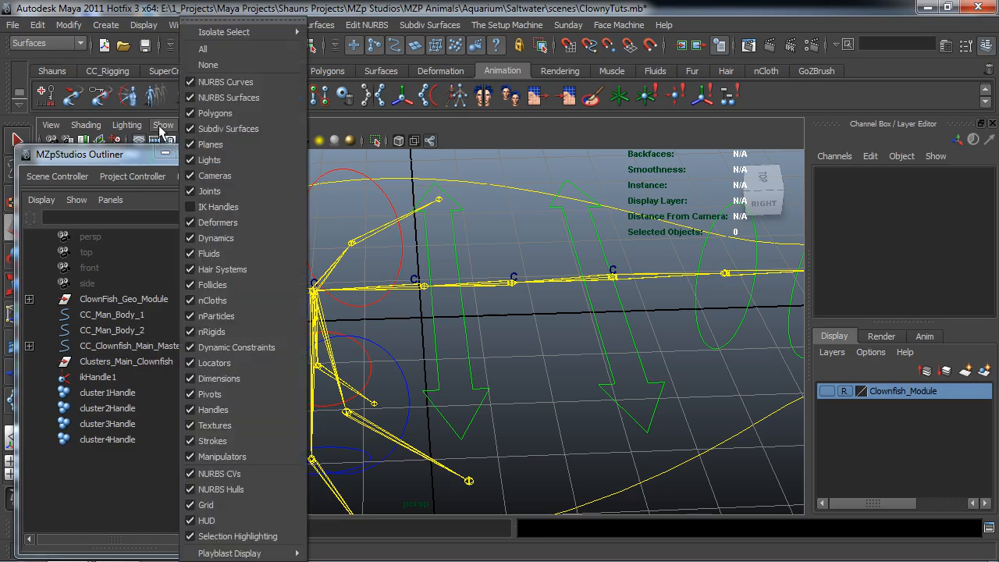
pyautogui.click(195, 211)
pyautogui.moveTo(390, 322)
pyautogui.keyDown('alt'); pyautogui.mouseDown()
pyautogui.moveTo(508, 286)
pyautogui.moveTo(446, 289)
pyautogui.moveTo(402, 308)
pyautogui.mouseUp(); pyautogui.keyUp('alt')
pyautogui.click(827, 391)
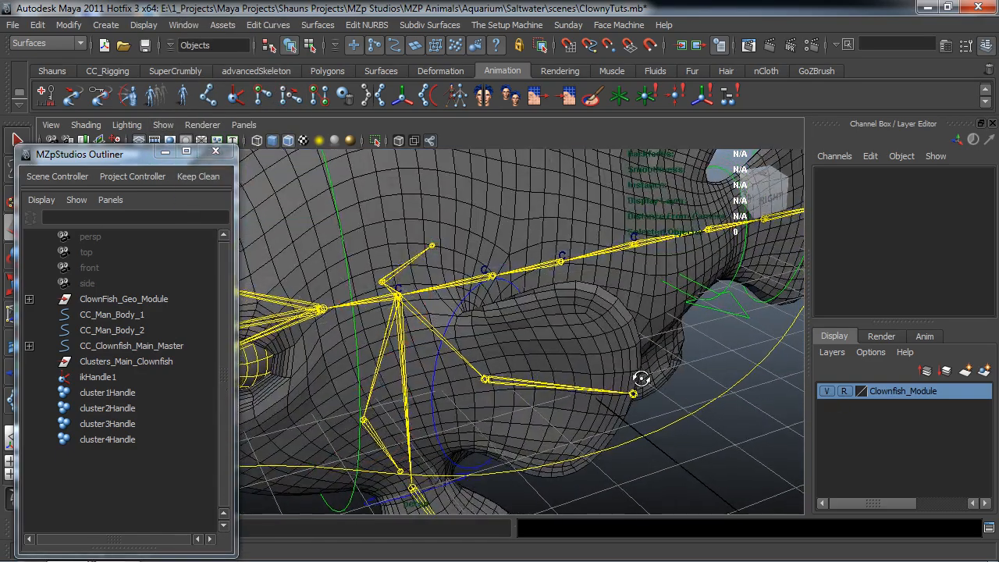
pyautogui.keyDown('alt'); pyautogui.moveTo(653, 363); pyautogui.dragTo(567, 345); pyautogui.keyUp('alt')
pyautogui.keyDown('alt'); pyautogui.moveTo(567, 345); pyautogui.dragTo(320, 363, button='right'); pyautogui.keyUp('alt')
# Test the spline deformation by moving cluster2Handle and cluster3Handle sideways, undoing the moves of each
pyautogui.click(123, 409)
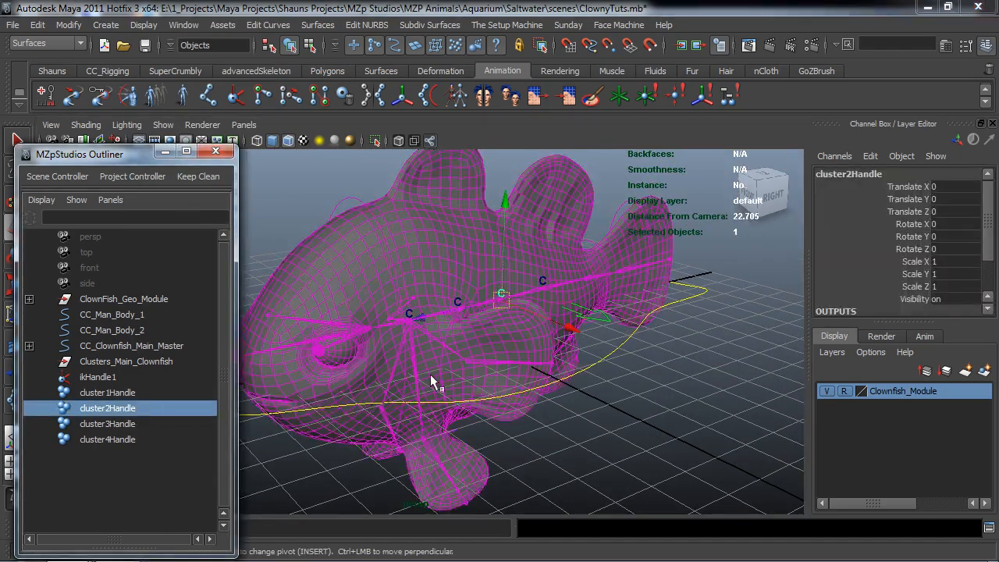
pyautogui.moveTo(562, 338); pyautogui.dragTo(567, 380)
pyautogui.hotkey('ctrl', 'z')
pyautogui.hotkey('ctrl', 'z')
pyautogui.hotkey('ctrl', 'z')
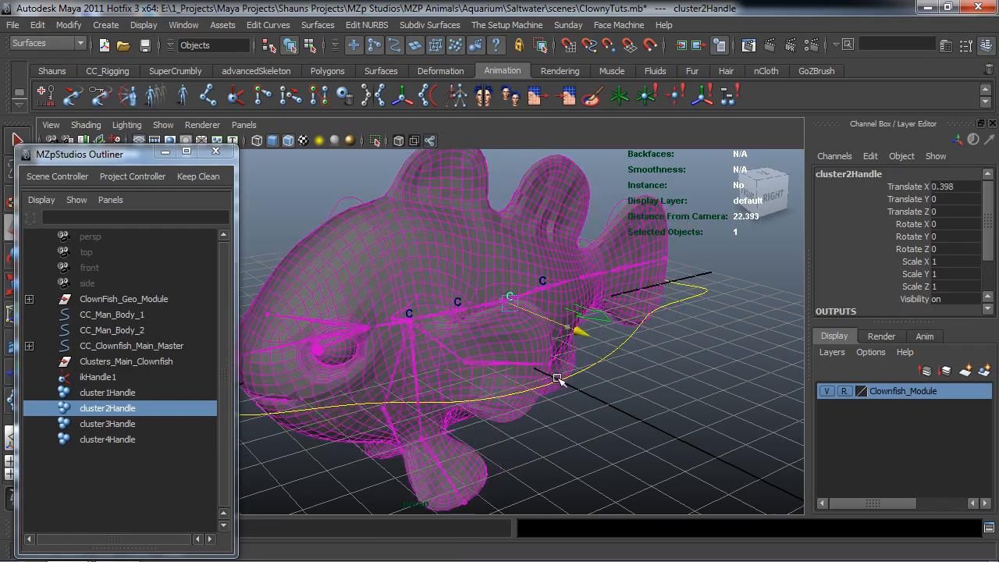
pyautogui.click(114, 426)
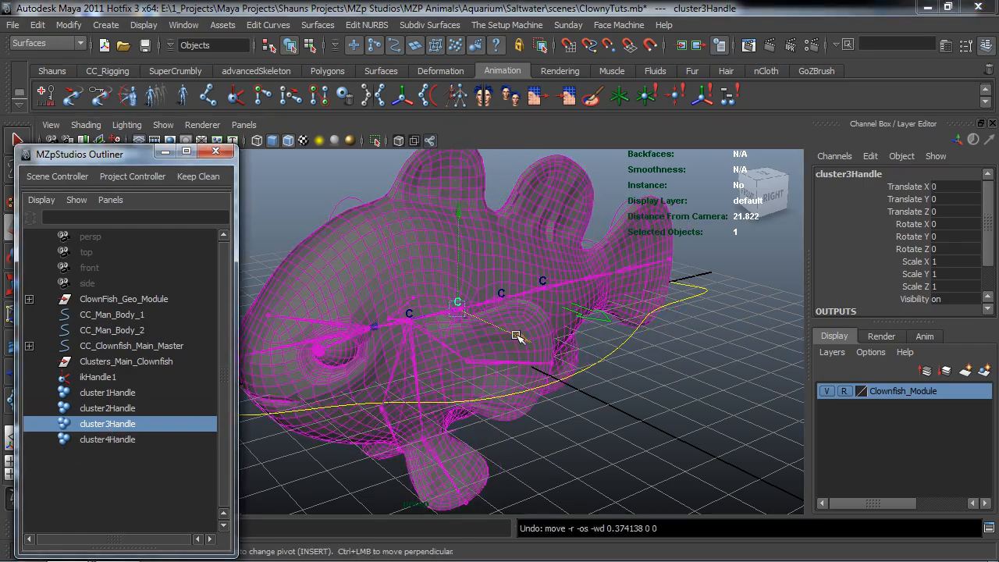
pyautogui.moveTo(517, 337); pyautogui.dragTo(484, 416)
pyautogui.hotkey('ctrl', 'z')
pyautogui.hotkey('ctrl', 'z')
pyautogui.hotkey('ctrl', 'z')
# Raise CC_Man_Body_1 and CC_Man_Body_2 together to about Translate Y 1.09 and slide them toward the head
pyautogui.moveTo(593, 417); pyautogui.dragTo(548, 350)
pyautogui.moveTo(598, 229); pyautogui.dragTo(594, 180)
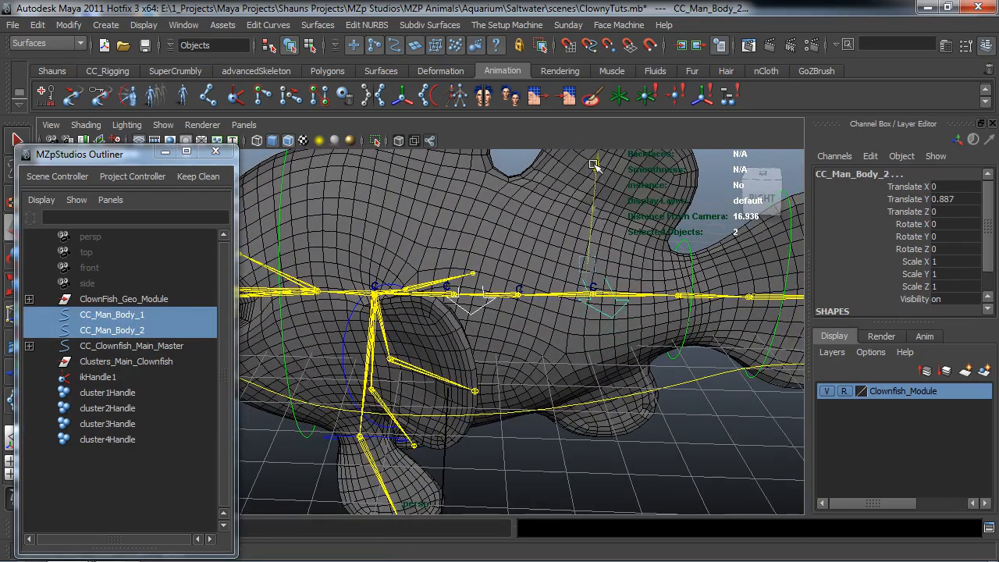
pyautogui.keyDown('alt'); pyautogui.moveTo(530, 219); pyautogui.dragTo(479, 311); pyautogui.keyUp('alt')
pyautogui.scroll(2, 490, 307)
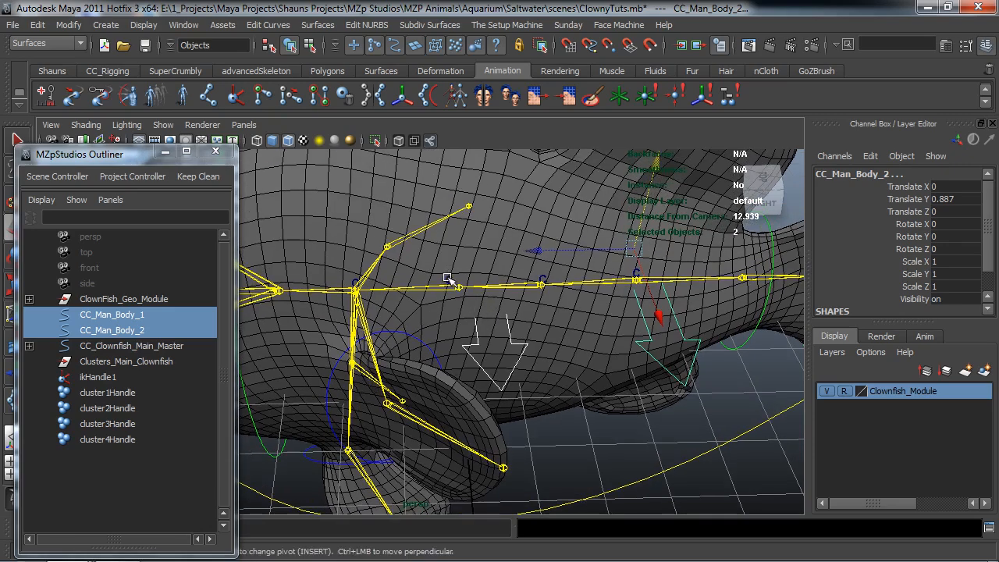
pyautogui.keyDown('alt'); pyautogui.moveTo(534, 280); pyautogui.dragTo(532, 306); pyautogui.keyUp('alt')
pyautogui.moveTo(540, 255); pyautogui.dragTo(500, 253)
pyautogui.keyDown('alt'); pyautogui.moveTo(405, 379); pyautogui.dragTo(458, 331); pyautogui.keyUp('alt')
pyautogui.moveTo(454, 256); pyautogui.dragTo(431, 331)
# Line up the body controls with the spine clusters, CC_Man_Body_1 at about Translate Z 0.572 and CC_Man_Body_2 at about 1.692
pyautogui.click(381, 478)
pyautogui.keyDown('alt'); pyautogui.moveTo(382, 475); pyautogui.dragTo(370, 360); pyautogui.keyUp('alt')
pyautogui.moveTo(287, 239); pyautogui.dragTo(355, 242)
pyautogui.keyDown('alt'); pyautogui.moveTo(355, 242); pyautogui.dragTo(361, 308); pyautogui.keyUp('alt')
pyautogui.keyDown('alt'); pyautogui.moveTo(462, 328); pyautogui.dragTo(431, 280, button='middle'); pyautogui.keyUp('alt')
pyautogui.keyDown('alt'); pyautogui.moveTo(431, 281); pyautogui.dragTo(445, 331); pyautogui.keyUp('alt')
pyautogui.click(537, 389)
pyautogui.keyDown('alt'); pyautogui.moveTo(594, 376); pyautogui.dragTo(510, 364); pyautogui.keyUp('alt')
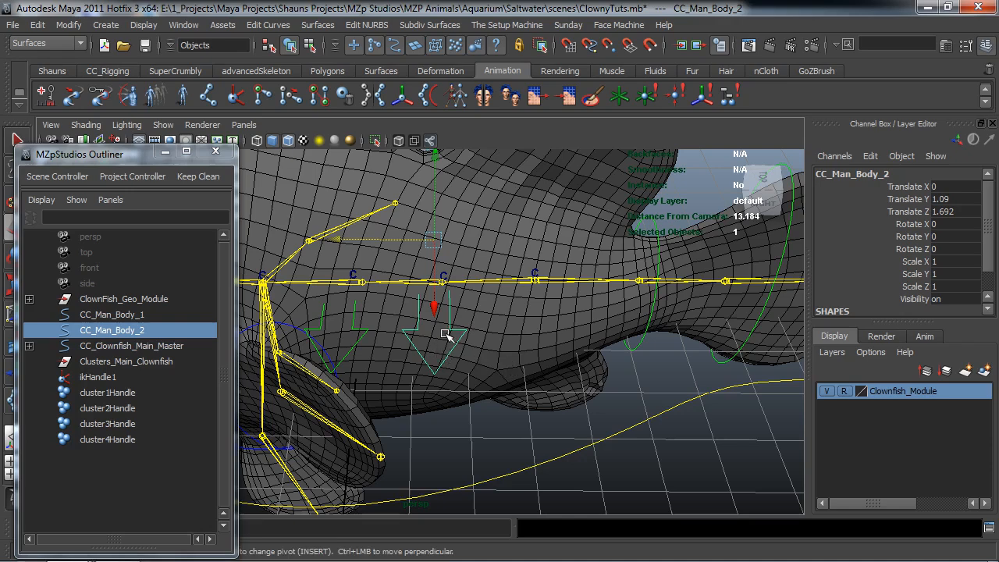
# Duplicate CC_Man_Body_2, slide the copy toward the tail to about Translate Z -0.021, and clear the selection
pyautogui.hotkey('ctrl', 'd')
pyautogui.moveTo(337, 241); pyautogui.dragTo(442, 241)
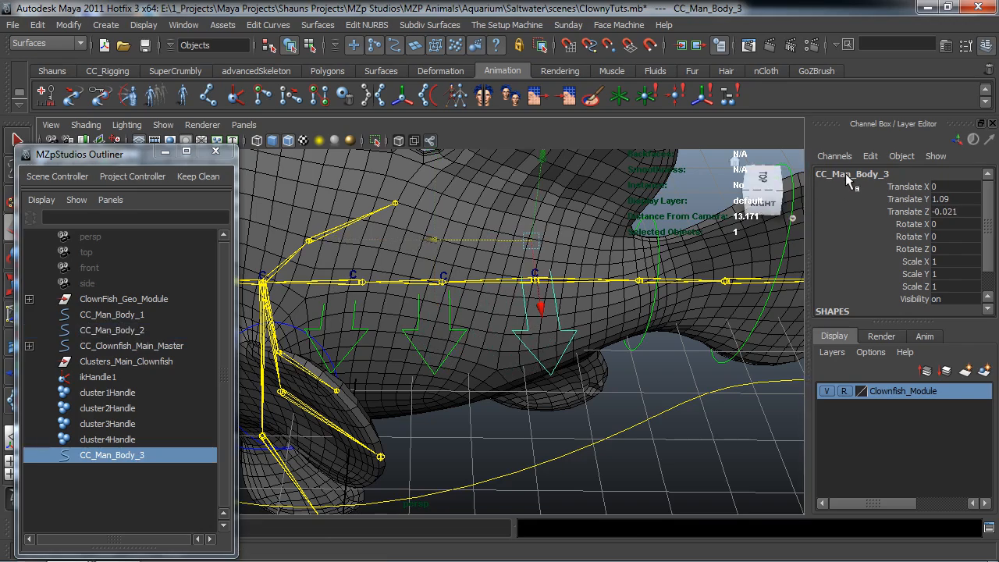
pyautogui.keyDown('alt'); pyautogui.moveTo(627, 219); pyautogui.dragTo(637, 241); pyautogui.keyUp('alt')
pyautogui.keyDown('alt'); pyautogui.moveTo(507, 262); pyautogui.dragTo(587, 362); pyautogui.keyUp('alt')
pyautogui.click(527, 380)
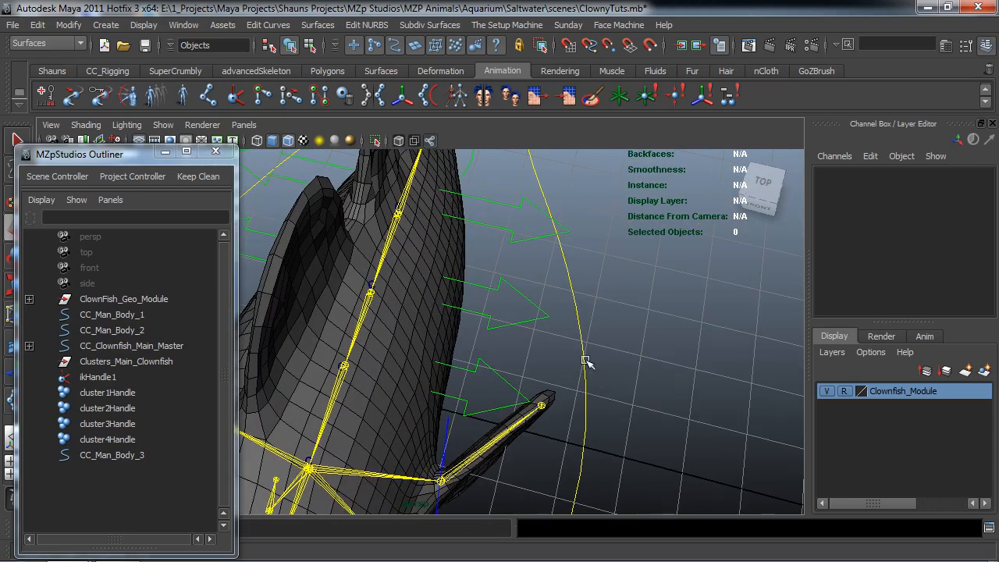
# Select CC_Man_Body_1, CC_Man_Body_2 and CC_Man_Body_3 together, bring up the Shauns tool set, and clear the selection
pyautogui.click(526, 248)
pyautogui.keyDown('shift'); pyautogui.click(528, 308); pyautogui.keyUp('shift')
pyautogui.keyDown('shift'); pyautogui.click(492, 369); pyautogui.keyUp('shift')
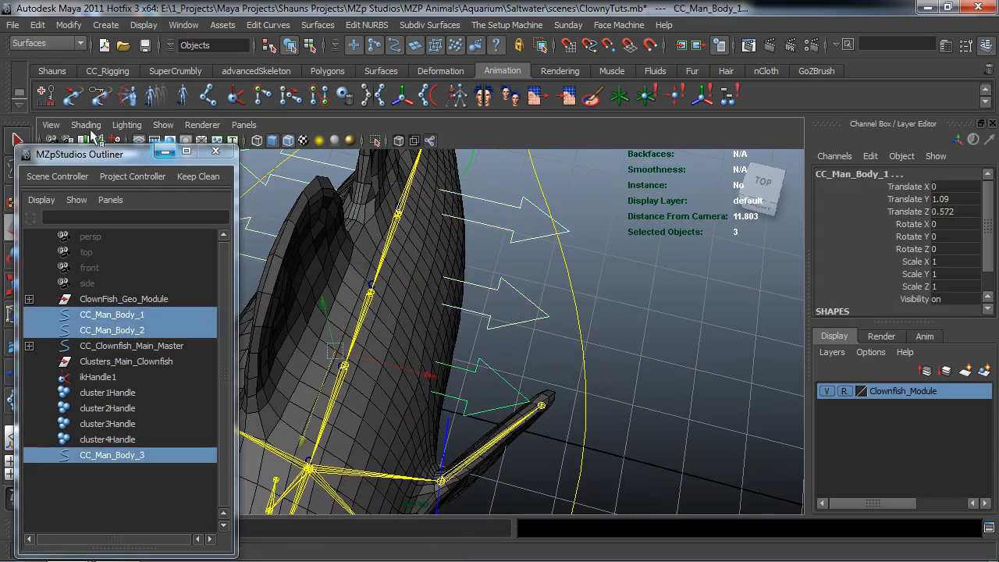
pyautogui.click(52, 71)
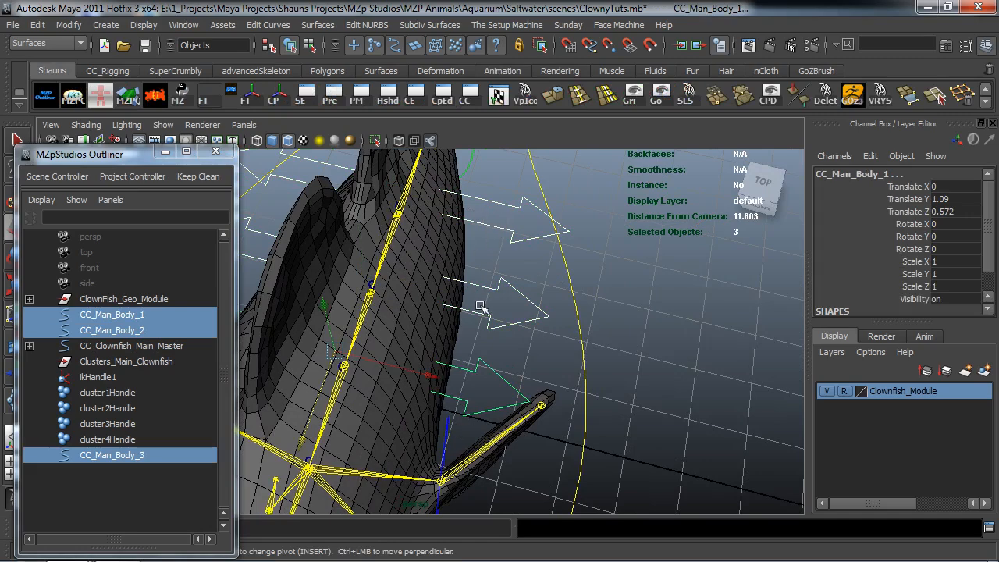
pyautogui.keyDown('alt'); pyautogui.moveTo(496, 313); pyautogui.dragTo(478, 340); pyautogui.keyUp('alt')
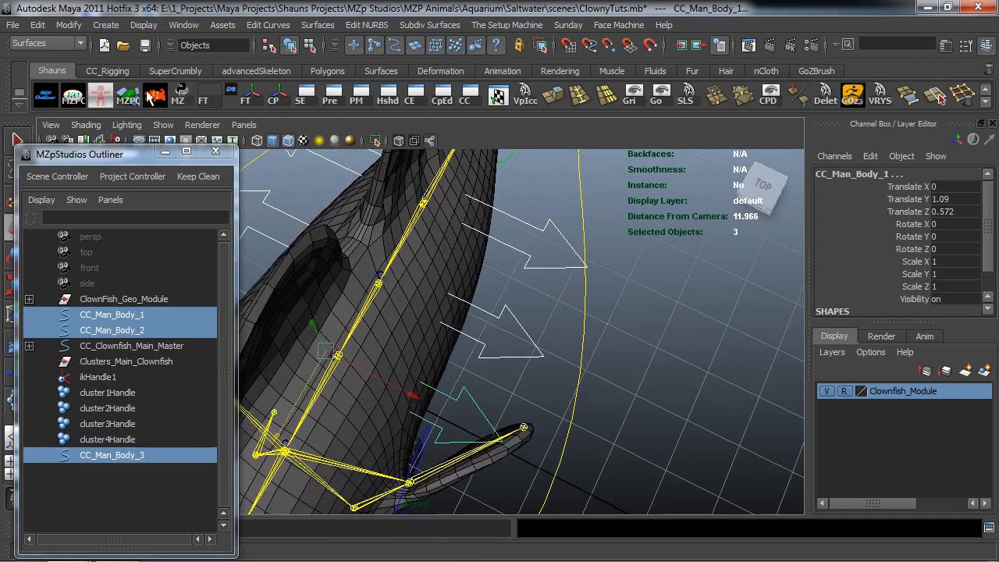
pyautogui.keyDown('alt'); pyautogui.moveTo(642, 337); pyautogui.dragTo(630, 339); pyautogui.keyUp('alt')
pyautogui.click(630, 339)
pyautogui.keyDown('alt'); pyautogui.moveTo(664, 380); pyautogui.dragTo(489, 331); pyautogui.keyUp('alt')
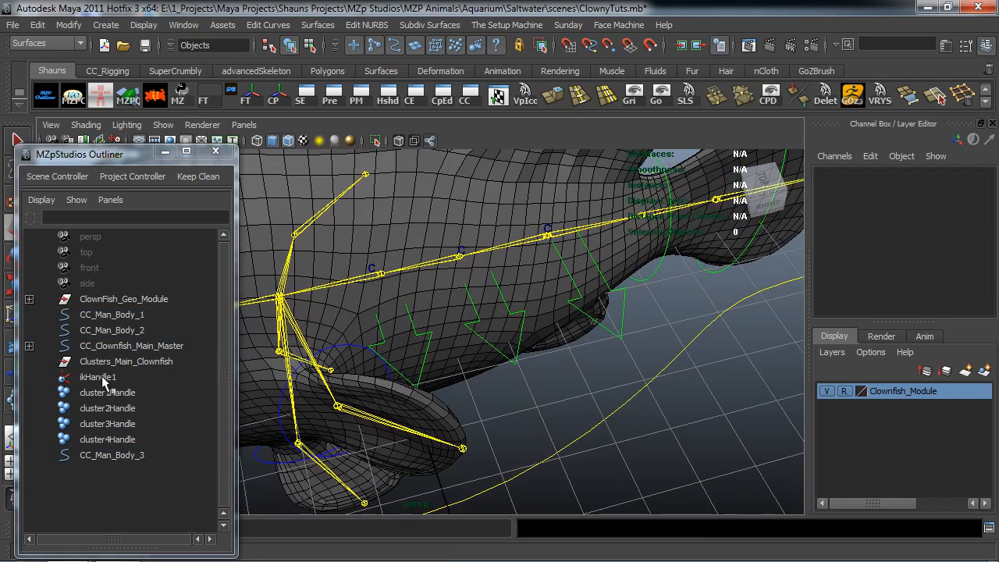
# Parent ikHandle1 and the four cluster handles, cluster1Handle to cluster4Handle, under the Clusters_Main_Clownfish group, and clear the selection
pyautogui.moveTo(104, 379); pyautogui.dragTo(115, 445)
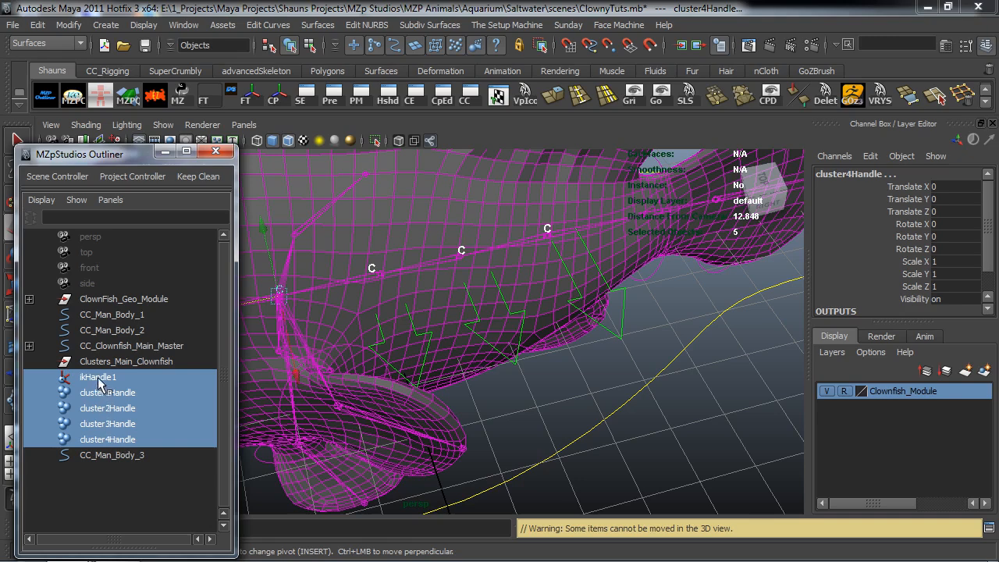
pyautogui.moveTo(98, 378); pyautogui.dragTo(100, 364, button='middle')
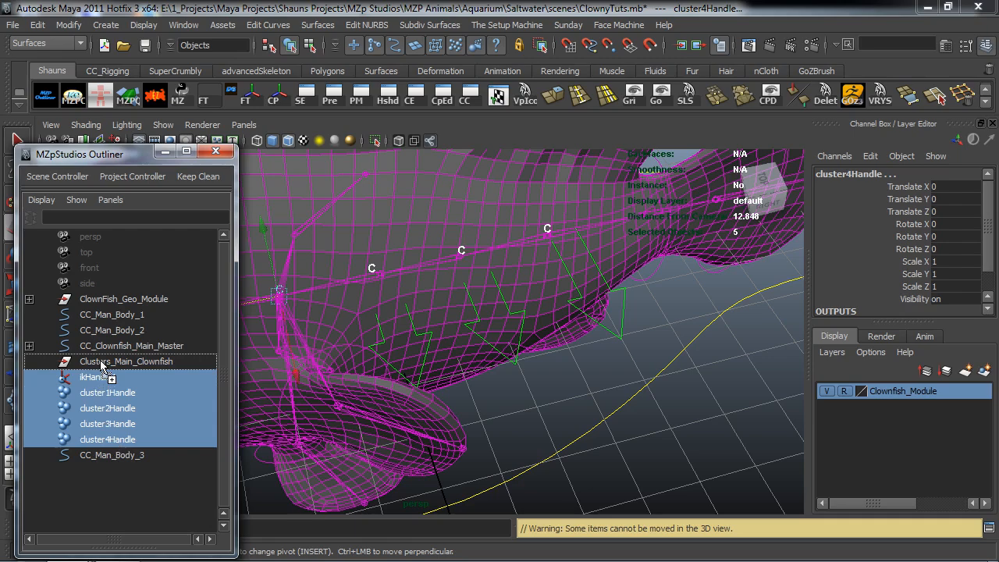
pyautogui.moveTo(101, 365); pyautogui.dragTo(100, 360, button='middle')
pyautogui.keyDown('alt'); pyautogui.moveTo(478, 447); pyautogui.dragTo(560, 423); pyautogui.keyUp('alt')
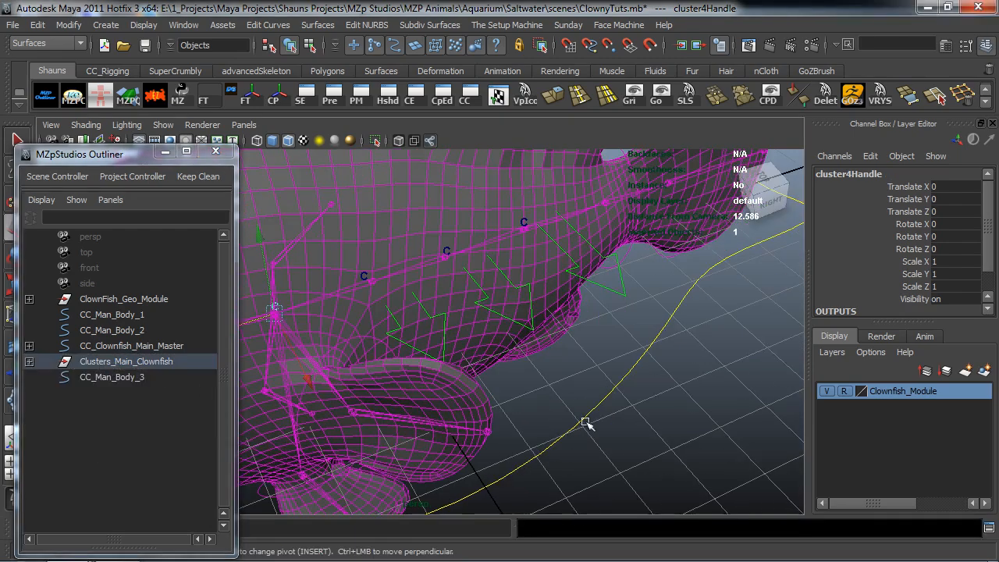
pyautogui.click(627, 438)
# Rename the Clusters_Main_Clownfish group as Clusters_Main_ClownfishGRP and clear the selection
pyautogui.doubleClick(168, 365)
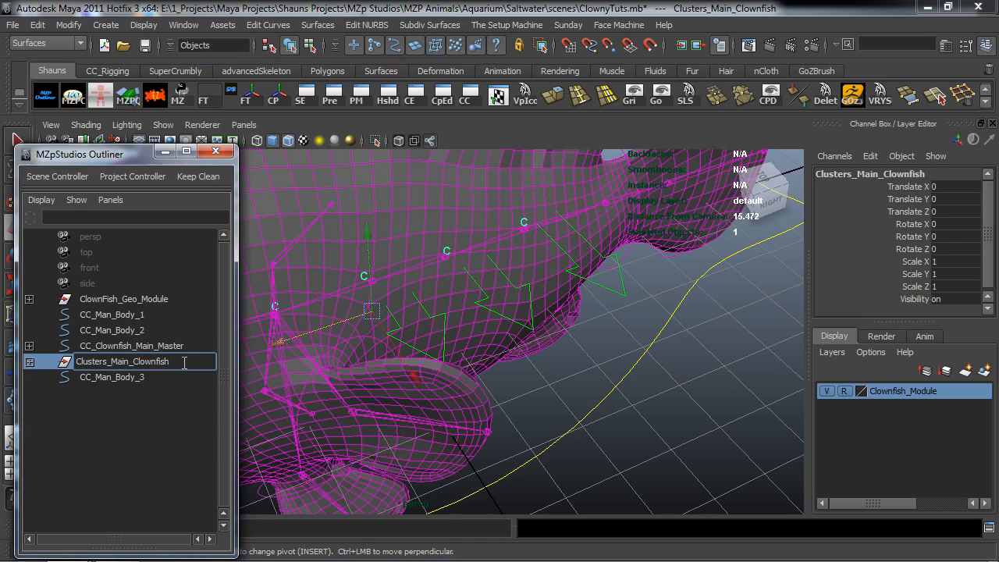
pyautogui.write('GRP')
pyautogui.press('Return')
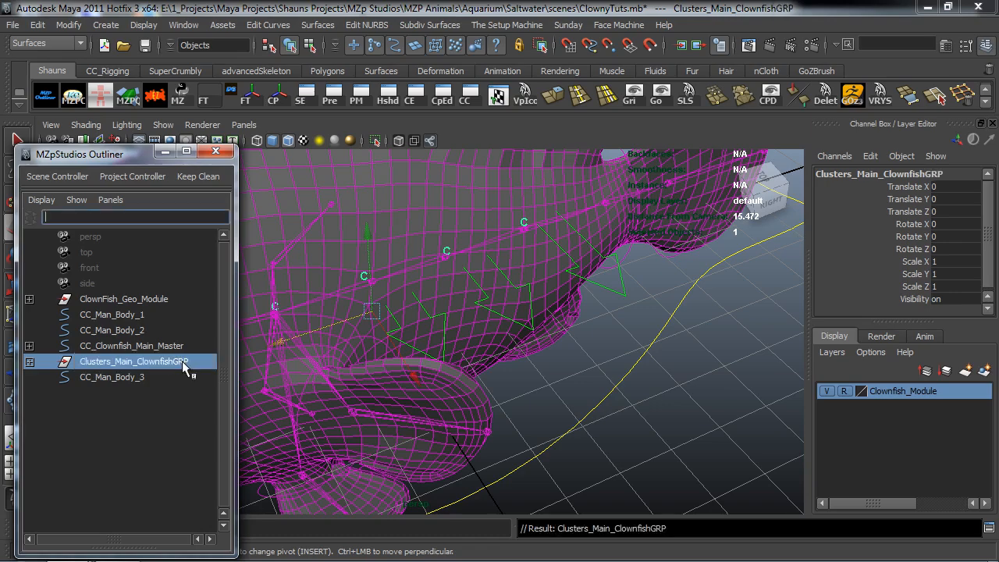
pyautogui.keyDown('alt'); pyautogui.moveTo(351, 264); pyautogui.dragTo(383, 264); pyautogui.keyUp('alt')
pyautogui.keyDown('alt'); pyautogui.moveTo(386, 299); pyautogui.dragTo(372, 320); pyautogui.keyUp('alt')
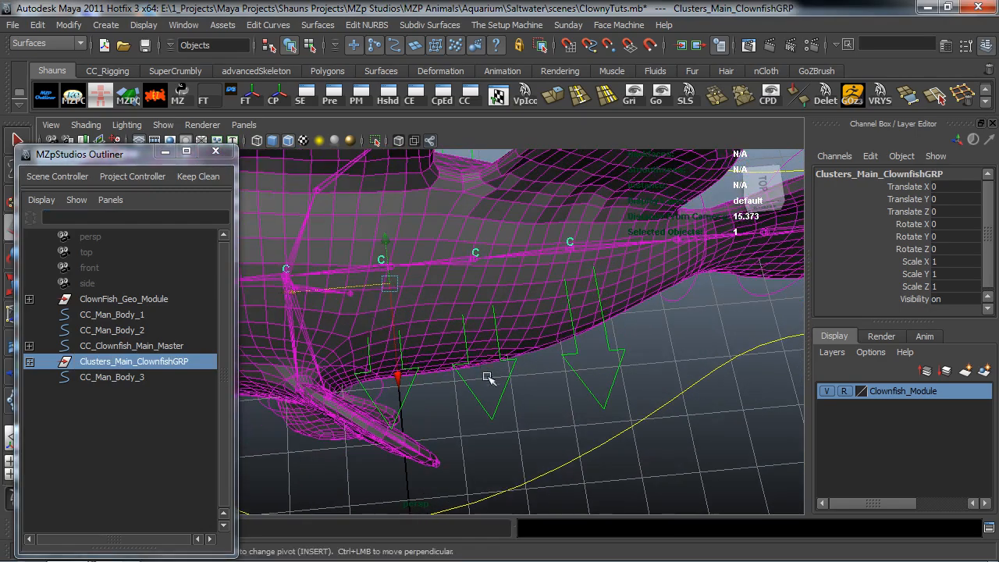
pyautogui.keyDown('alt'); pyautogui.moveTo(492, 409); pyautogui.dragTo(512, 365); pyautogui.keyUp('alt')
pyautogui.click(651, 402)
pyautogui.keyDown('alt'); pyautogui.moveTo(606, 395); pyautogui.dragTo(576, 361); pyautogui.keyUp('alt')
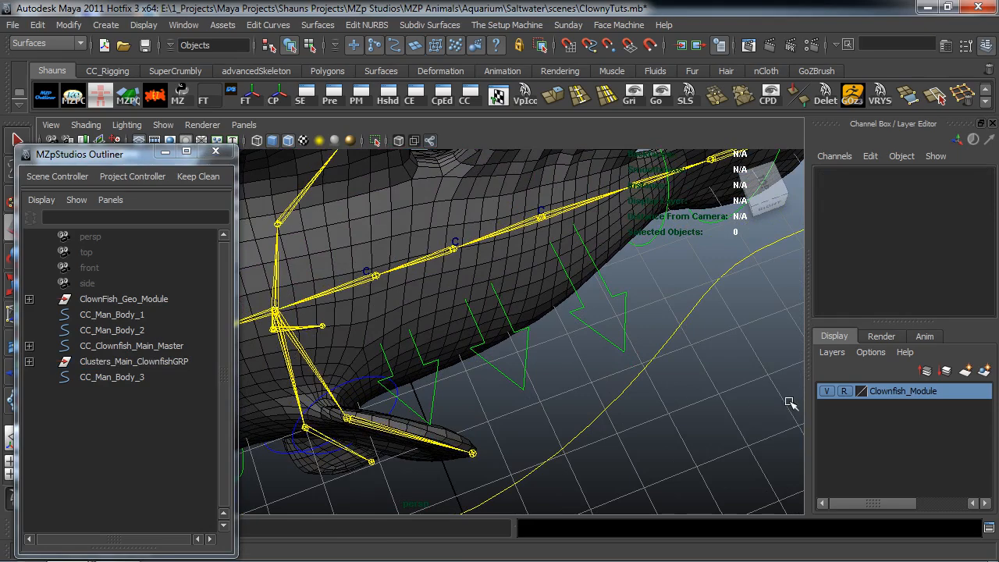
# Hide the Clownfish_Module layer and turn off the display of joints and IK handles in the viewport
pyautogui.click(826, 391)
pyautogui.keyDown('alt'); pyautogui.moveTo(631, 376); pyautogui.dragTo(568, 349); pyautogui.keyUp('alt')
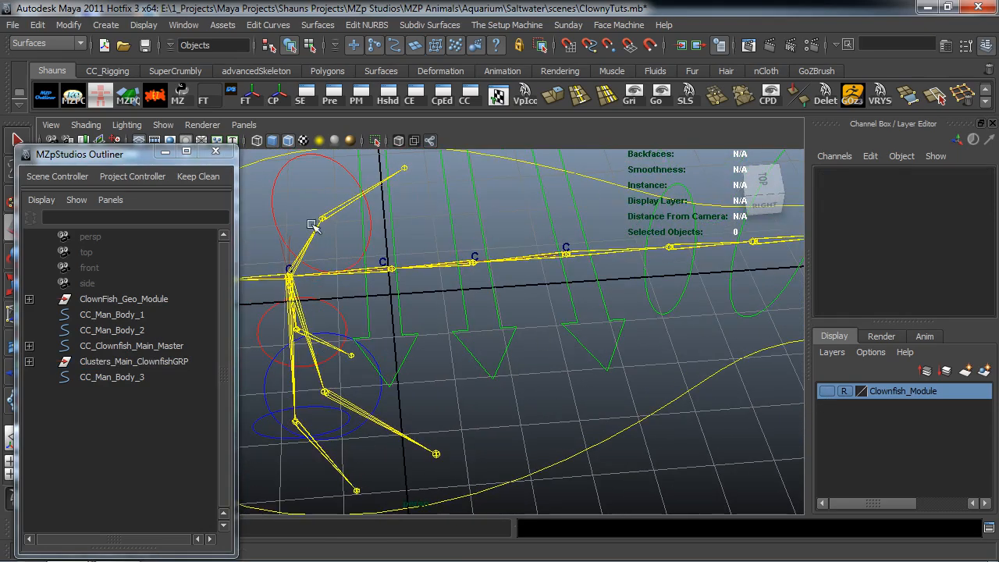
pyautogui.moveTo(131, 160); pyautogui.dragTo(86, 157)
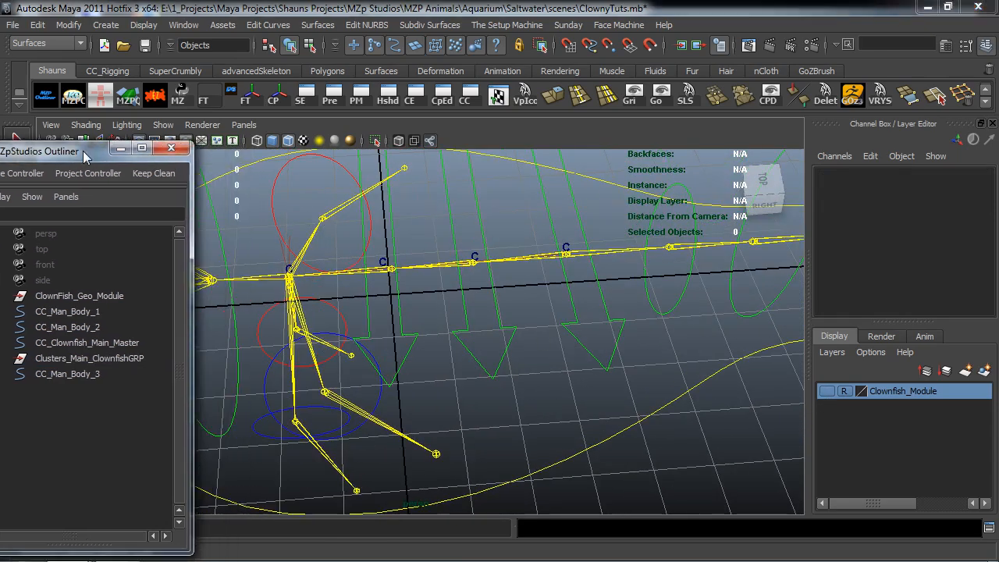
pyautogui.click(163, 125)
pyautogui.click(205, 191)
pyautogui.click(163, 126)
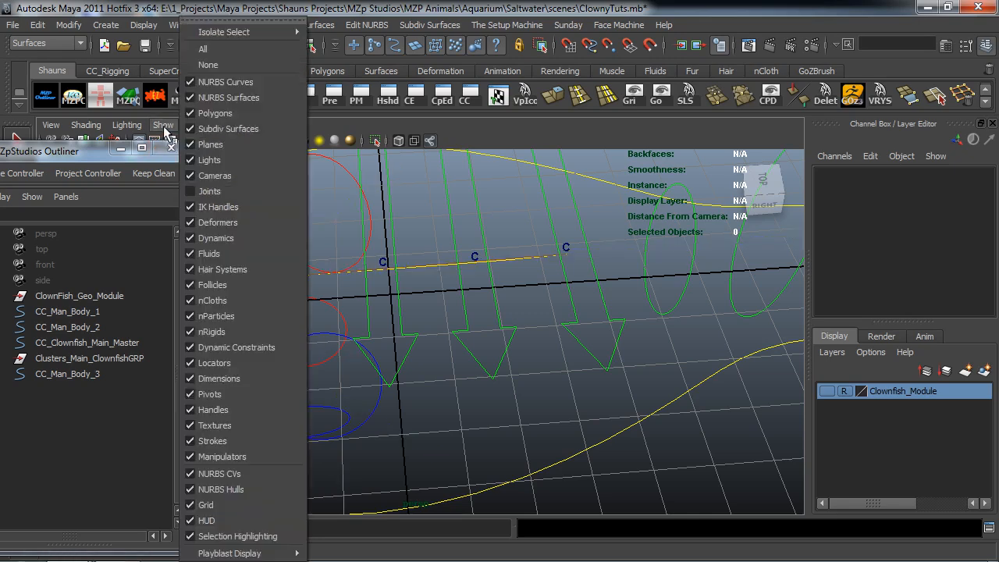
pyautogui.click(200, 206)
# Move CC_Man_Body_3 directly below CC_Man_Body_2 in the scene hierarchy list and clear the selection
pyautogui.scroll(5, 504, 316)
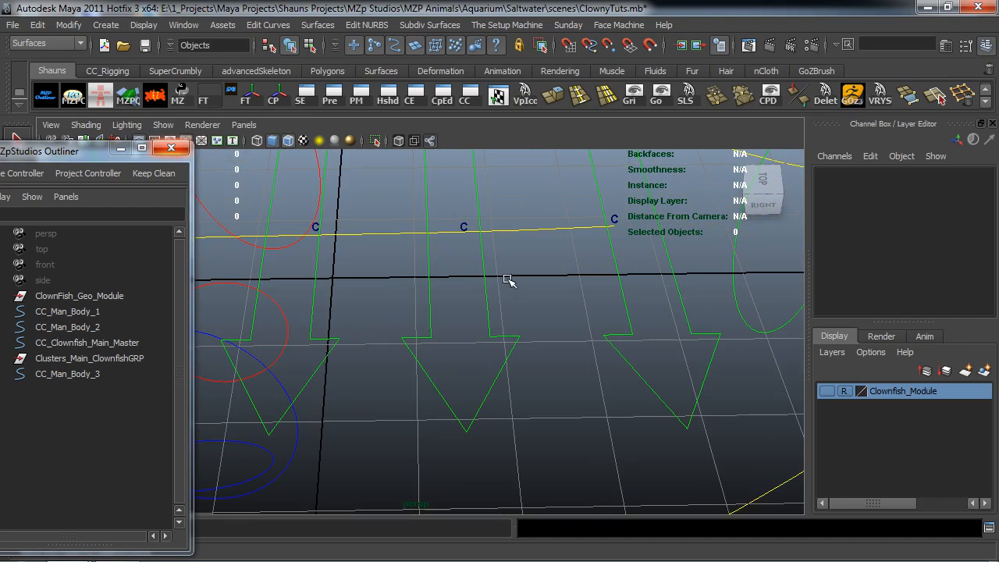
pyautogui.scroll(5, 507, 279)
pyautogui.scroll(1, 414, 323)
pyautogui.click(82, 374)
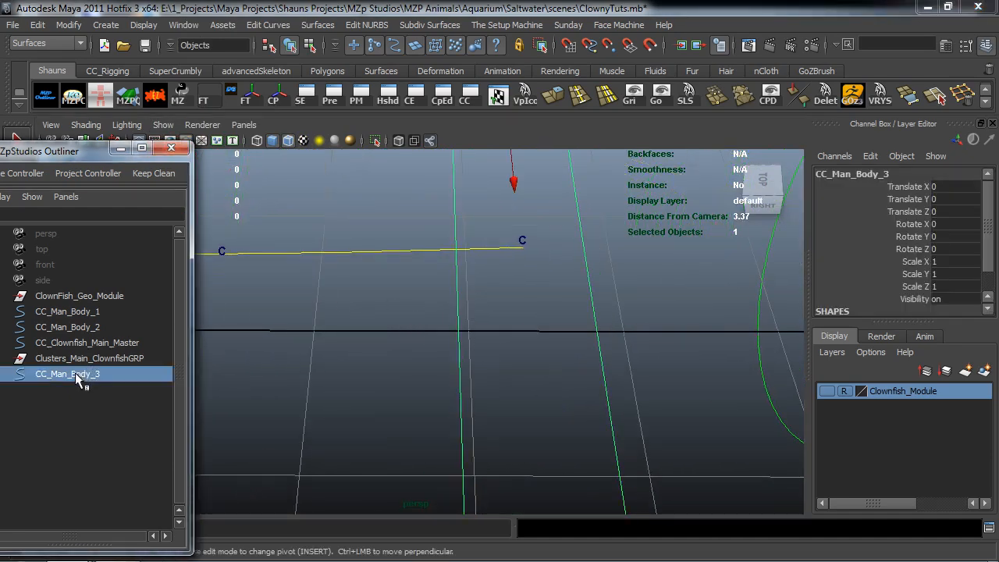
pyautogui.moveTo(82, 358); pyautogui.dragTo(78, 336, button='middle')
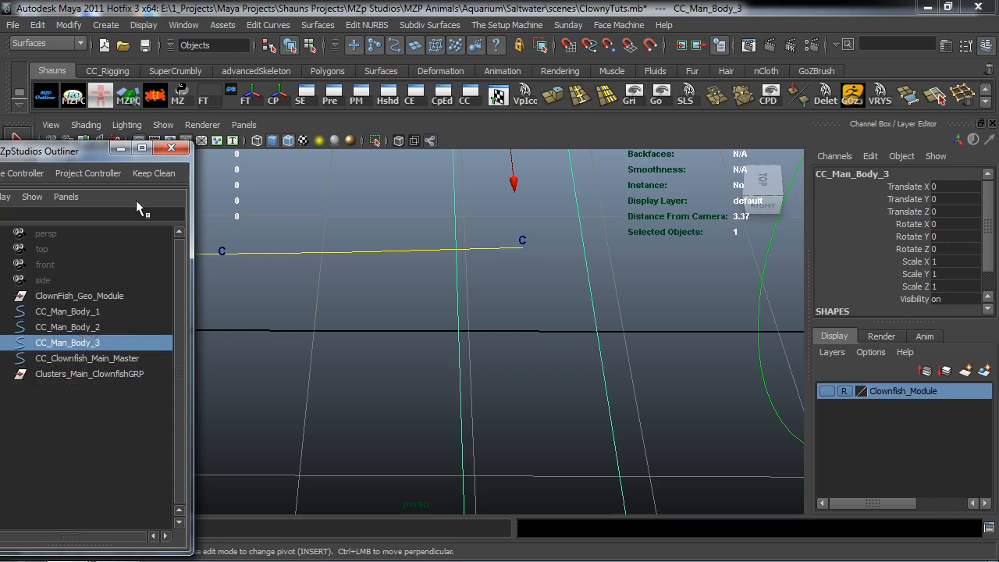
pyautogui.click(362, 330)
# Parent-constrain cluster1Handle, at the tail end of the spine curve, to CC_Man_Body_3
pyautogui.keyDown('alt'); pyautogui.moveTo(469, 314); pyautogui.dragTo(455, 350, button='middle'); pyautogui.keyUp('alt')
pyautogui.scroll(-3, 414, 355)
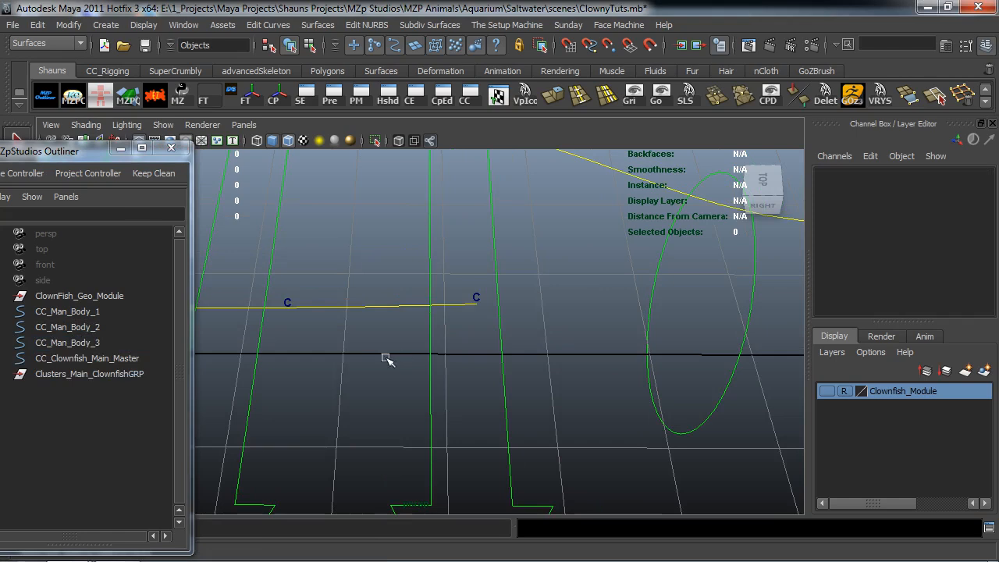
pyautogui.click(502, 329)
pyautogui.scroll(3, 507, 320)
pyautogui.keyDown('shift'); pyautogui.click(513, 276); pyautogui.keyUp('shift')
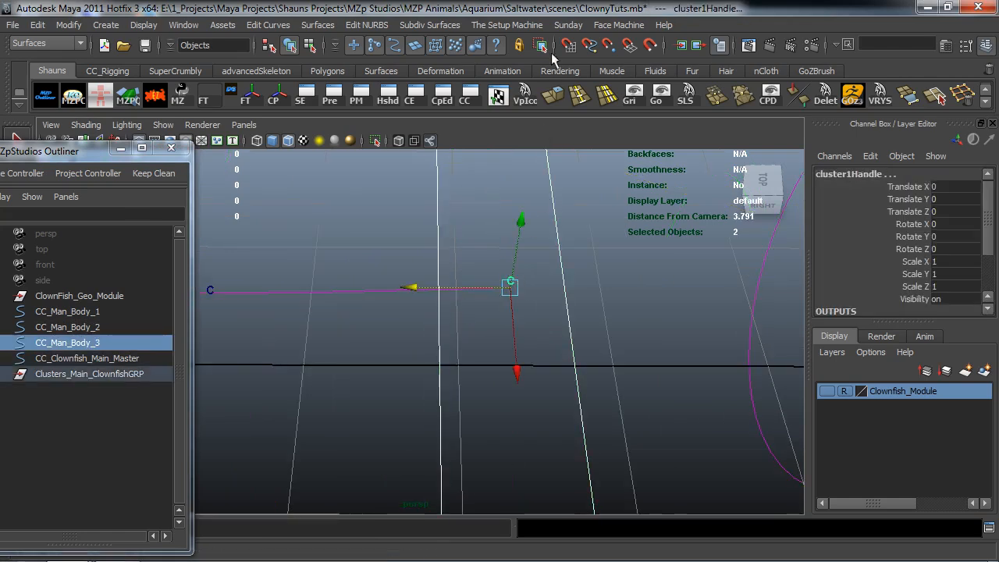
pyautogui.press('F2')
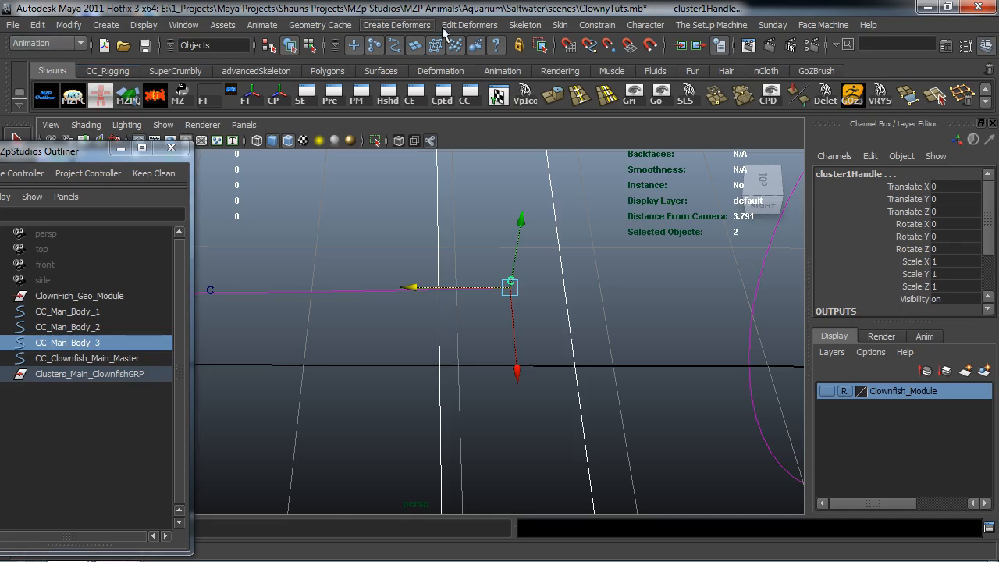
pyautogui.click(597, 25)
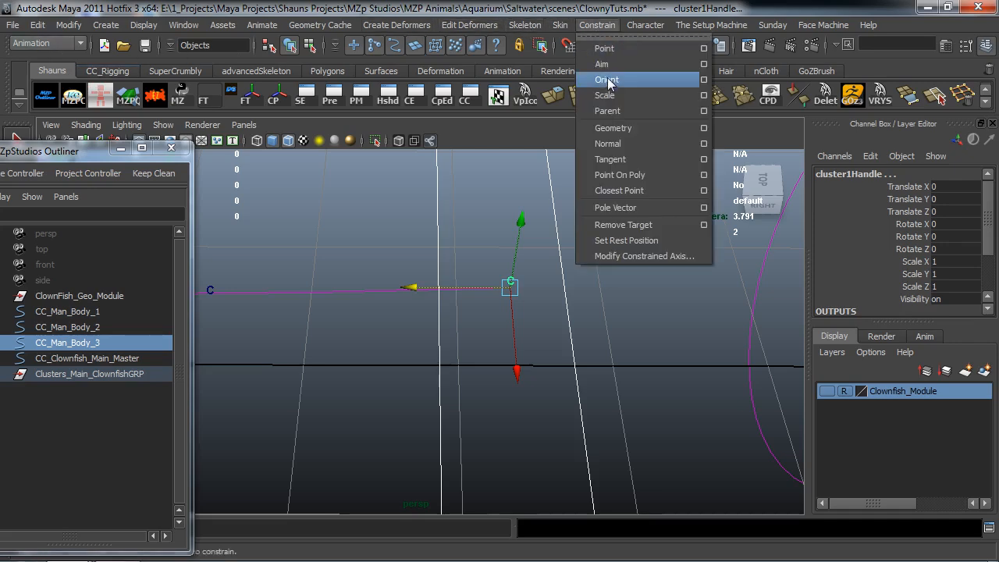
pyautogui.click(607, 106)
# Parent-constrain cluster2Handle to the middle body control, CC_Man_Body_2
pyautogui.keyDown('alt'); pyautogui.moveTo(478, 314); pyautogui.dragTo(404, 333, button='right'); pyautogui.keyUp('alt')
pyautogui.keyDown('alt'); pyautogui.moveTo(468, 328); pyautogui.dragTo(677, 302, button='middle'); pyautogui.keyUp('alt')
pyautogui.keyDown('alt'); pyautogui.moveTo(678, 301); pyautogui.dragTo(520, 344, button='right'); pyautogui.keyUp('alt')
pyautogui.moveTo(416, 354); pyautogui.dragTo(478, 363)
pyautogui.keyDown('alt'); pyautogui.moveTo(451, 323); pyautogui.dragTo(473, 253, button='right'); pyautogui.keyUp('alt')
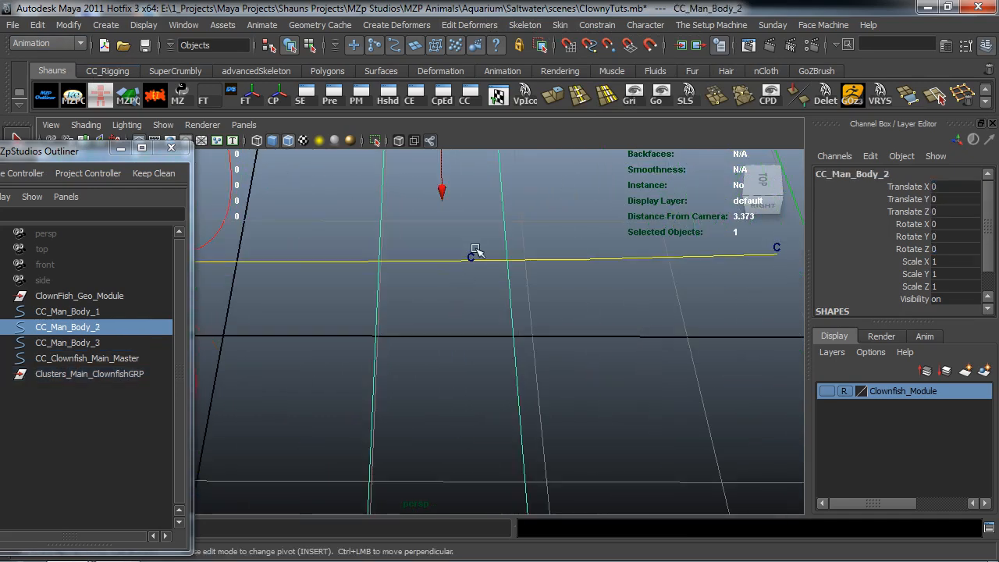
pyautogui.keyDown('shift'); pyautogui.click(471, 251); pyautogui.keyUp('shift')
pyautogui.press('g')
# Parent-constrain the spine cluster beside CC_Man_Body_1 to that control
pyautogui.keyDown('alt'); pyautogui.moveTo(416, 212); pyautogui.dragTo(403, 294, button='right'); pyautogui.keyUp('alt')
pyautogui.keyDown('alt'); pyautogui.moveTo(426, 295); pyautogui.dragTo(606, 296, button='middle'); pyautogui.keyUp('alt')
pyautogui.scroll(2, 480, 320)
pyautogui.click(501, 316)
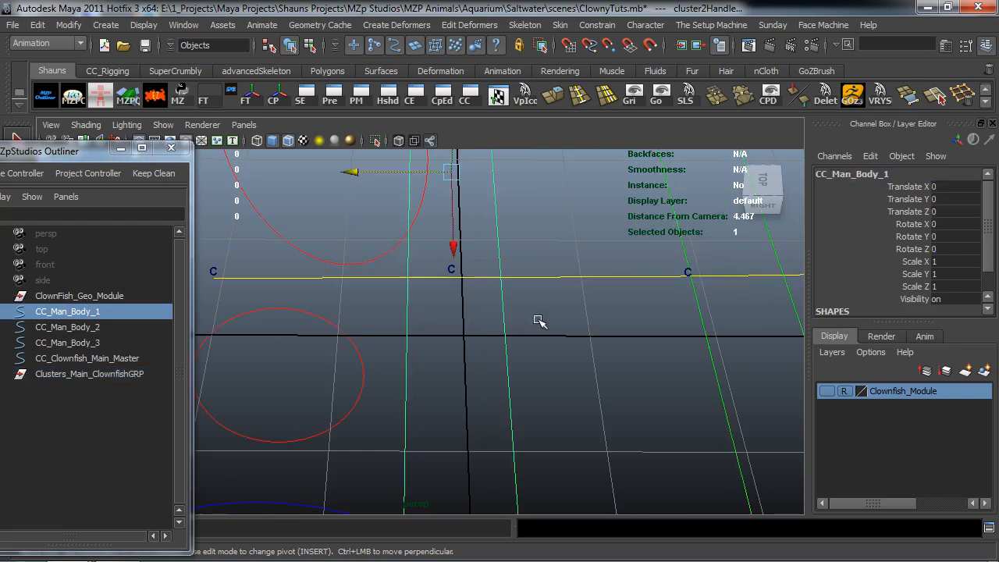
pyautogui.scroll(4, 464, 278)
pyautogui.keyDown('shift'); pyautogui.click(473, 235); pyautogui.keyUp('shift')
pyautogui.keyDown('alt'); pyautogui.moveTo(472, 236); pyautogui.dragTo(536, 352, button='right'); pyautogui.keyUp('alt')
pyautogui.press('g')
# Test the cluster constraints by moving the body controls sideways, undo the moves, and clear the selection
pyautogui.keyDown('alt'); pyautogui.moveTo(511, 378); pyautogui.dragTo(538, 403); pyautogui.keyUp('alt')
pyautogui.click(544, 324)
pyautogui.click(544, 324)
pyautogui.moveTo(513, 285); pyautogui.dragTo(539, 324)
pyautogui.click(511, 404)
pyautogui.moveTo(446, 331)
pyautogui.mouseDown()
pyautogui.moveTo(390, 316)
pyautogui.moveTo(441, 342)
pyautogui.mouseUp()
pyautogui.hotkey('ctrl', 'z')
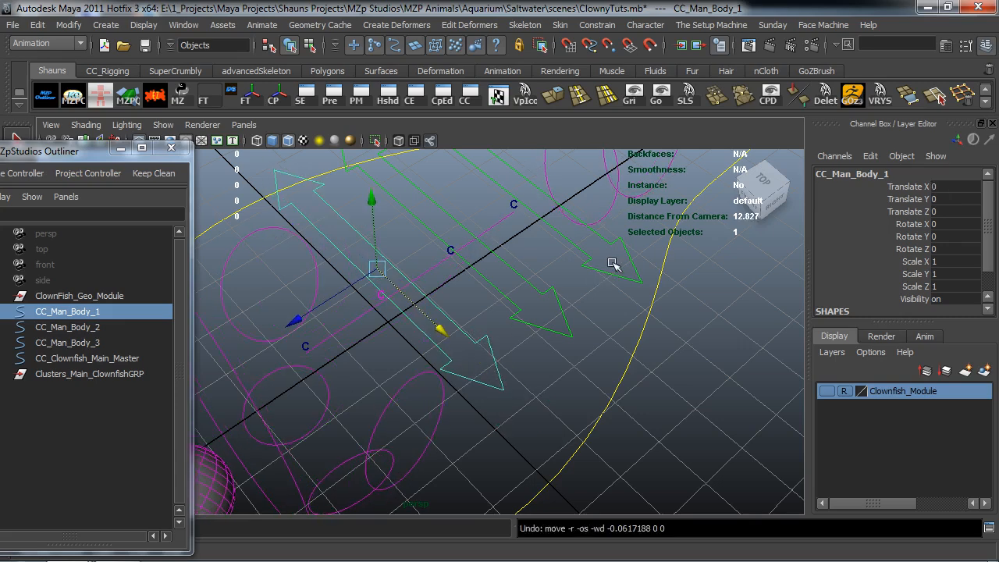
pyautogui.click(624, 281)
pyautogui.moveTo(584, 236); pyautogui.dragTo(594, 311)
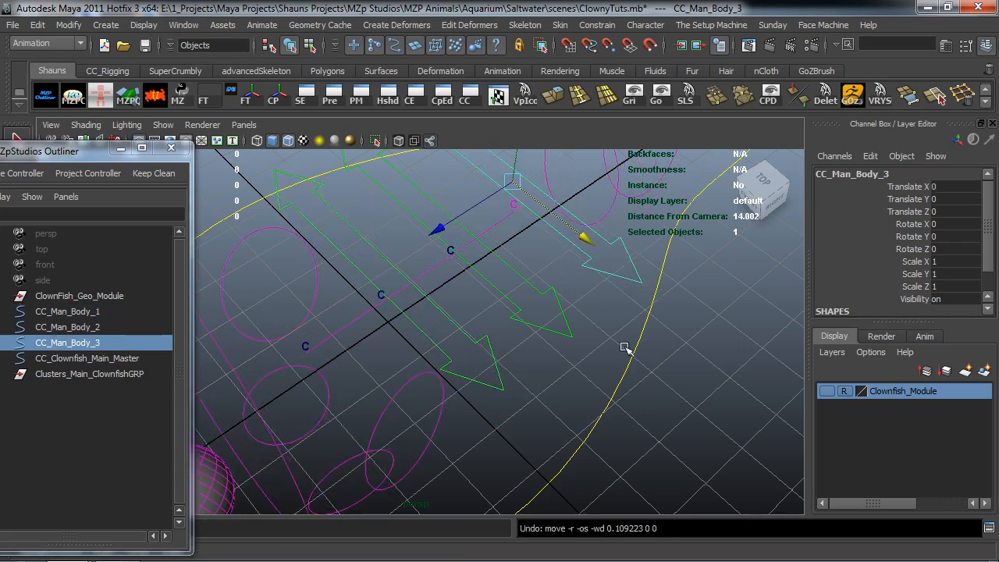
pyautogui.hotkey('ctrl', 'z')
pyautogui.click(624, 381)
# Turn the display of IK handles and joints back on in the viewport and show the Clownfish_Module layer
pyautogui.moveTo(91, 149); pyautogui.dragTo(179, 119)
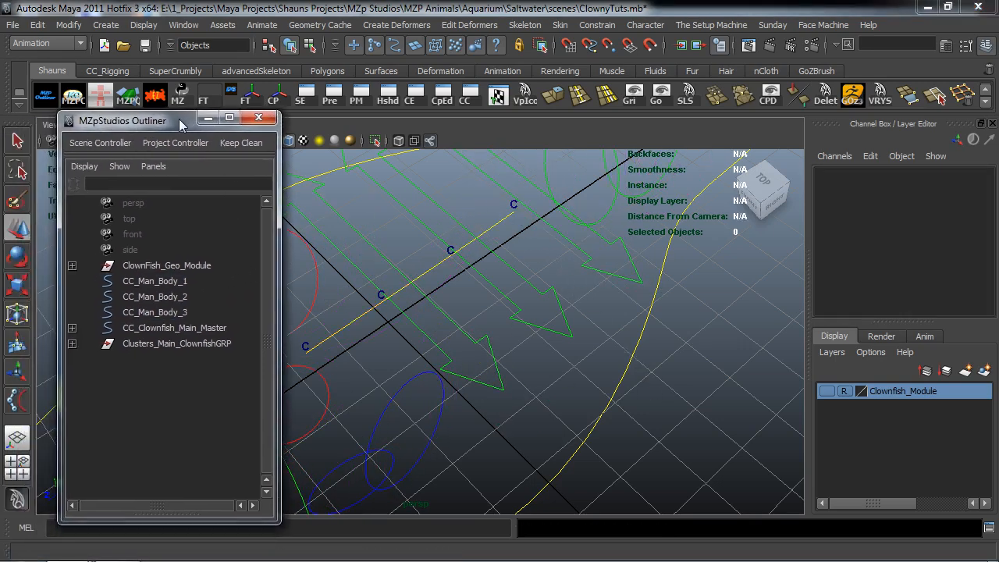
pyautogui.keyDown('alt'); pyautogui.moveTo(470, 311); pyautogui.dragTo(433, 291); pyautogui.keyUp('alt')
pyautogui.moveTo(175, 118); pyautogui.dragTo(124, 139)
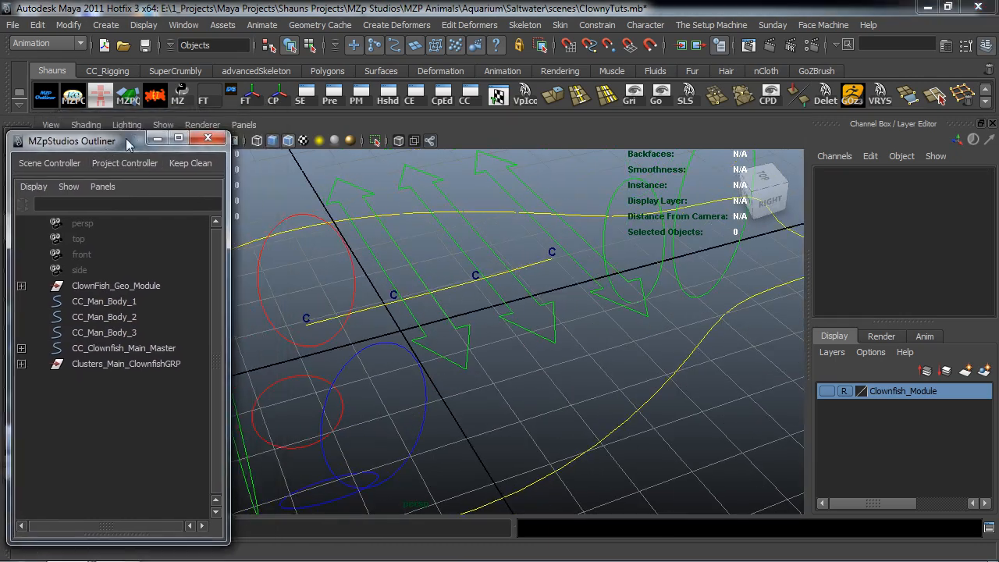
pyautogui.click(158, 125)
pyautogui.click(188, 208)
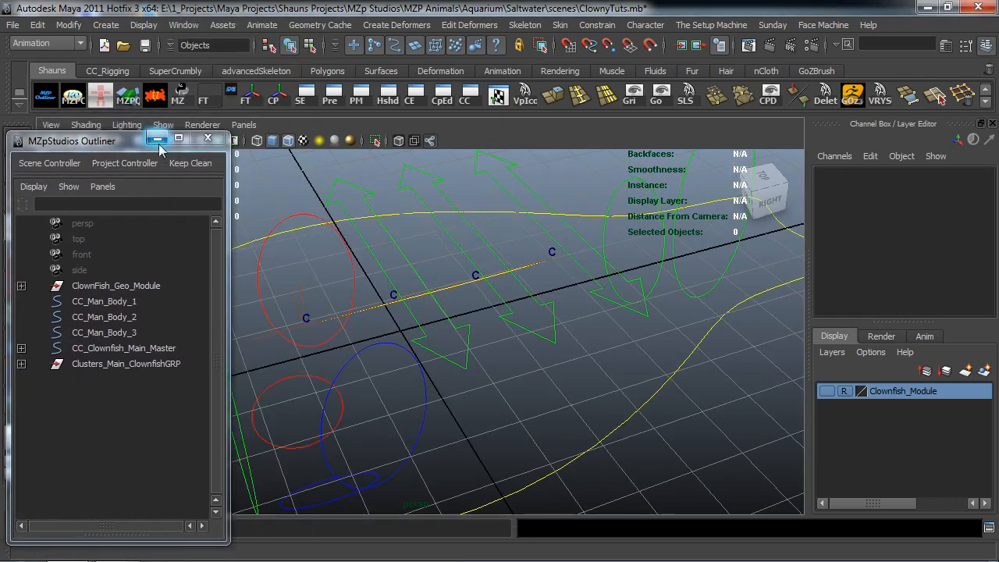
pyautogui.click(160, 126)
pyautogui.click(189, 190)
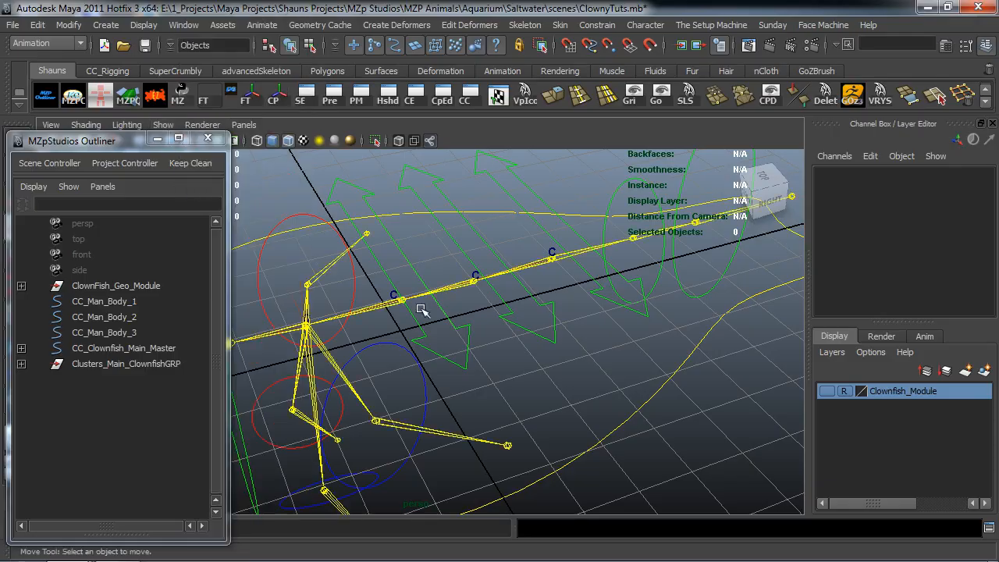
pyautogui.keyDown('alt'); pyautogui.moveTo(420, 305); pyautogui.dragTo(580, 349); pyautogui.keyUp('alt')
pyautogui.click(826, 391)
# Parent CC_Man_Body_1, CC_Man_Body_2 and CC_Man_Body_3 under CC_Clownfish_Man_Body_CTRL_GRP within the main master, and clear the selection
pyautogui.keyDown('alt'); pyautogui.moveTo(718, 320); pyautogui.dragTo(466, 355); pyautogui.keyUp('alt')
pyautogui.keyDown('alt'); pyautogui.moveTo(466, 355); pyautogui.dragTo(494, 352, button='right'); pyautogui.keyUp('alt')
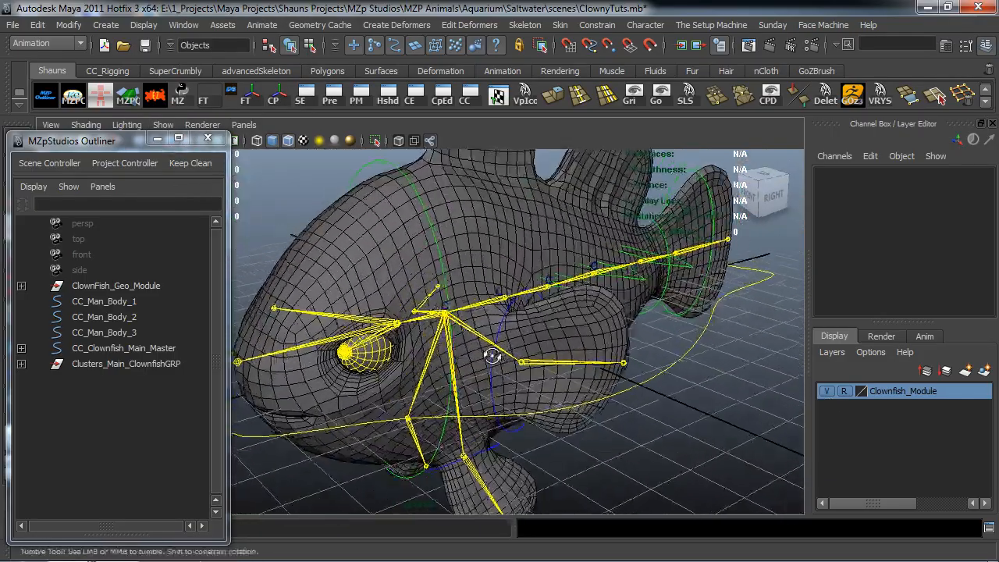
pyautogui.keyDown('alt'); pyautogui.moveTo(493, 352); pyautogui.dragTo(473, 342, button='middle'); pyautogui.keyUp('alt')
pyautogui.moveTo(109, 301); pyautogui.dragTo(125, 332)
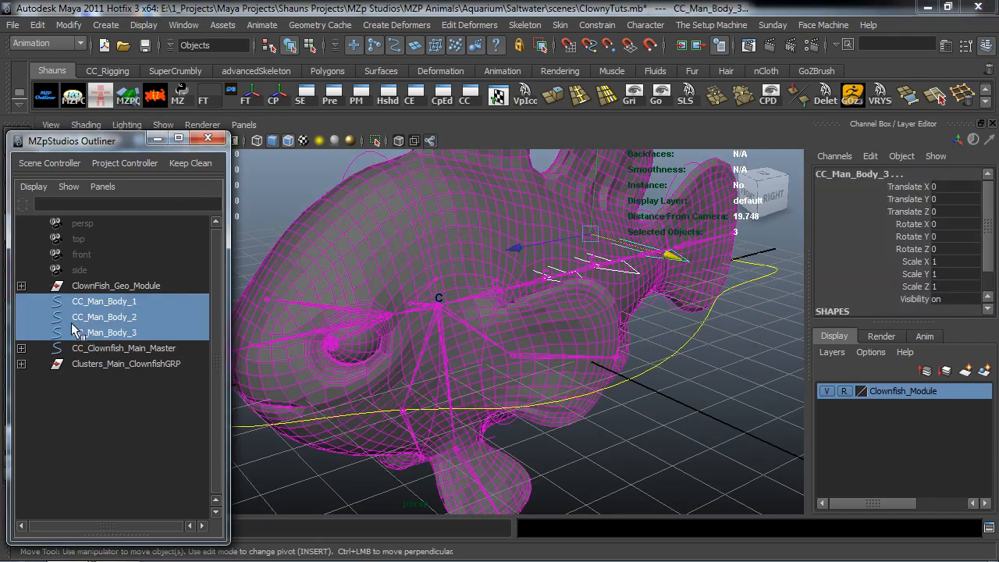
pyautogui.click(21, 348)
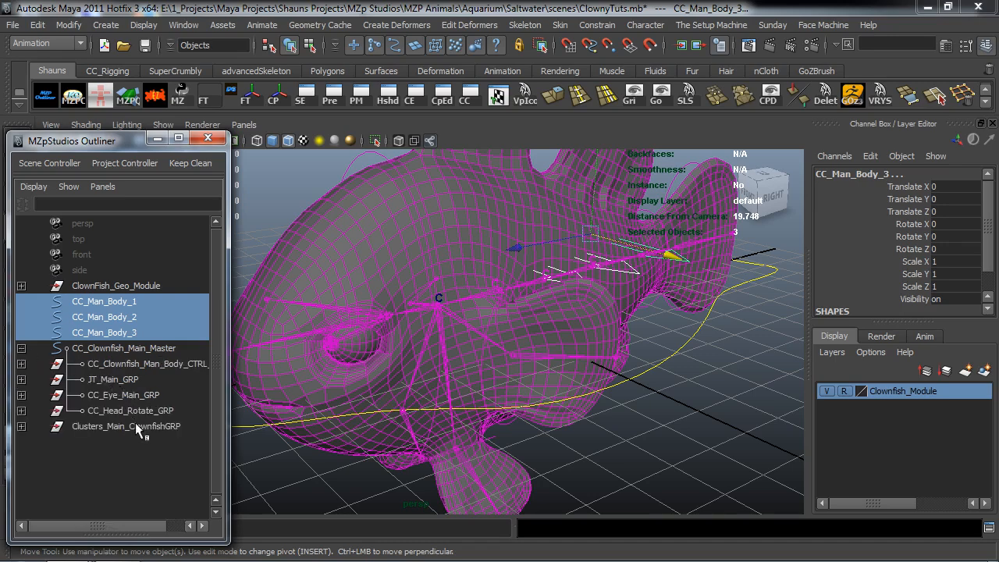
pyautogui.moveTo(227, 386); pyautogui.dragTo(274, 386)
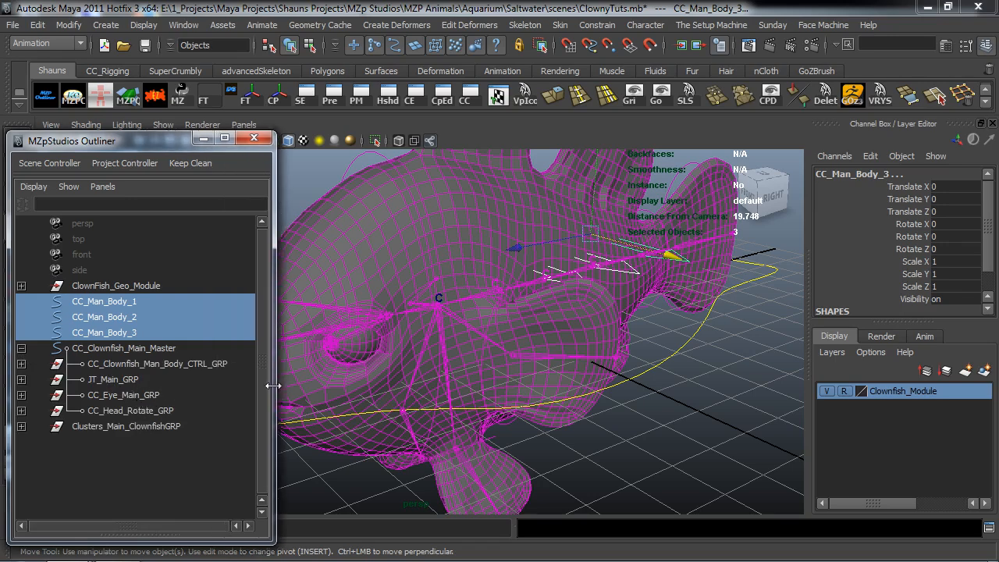
pyautogui.click(22, 364)
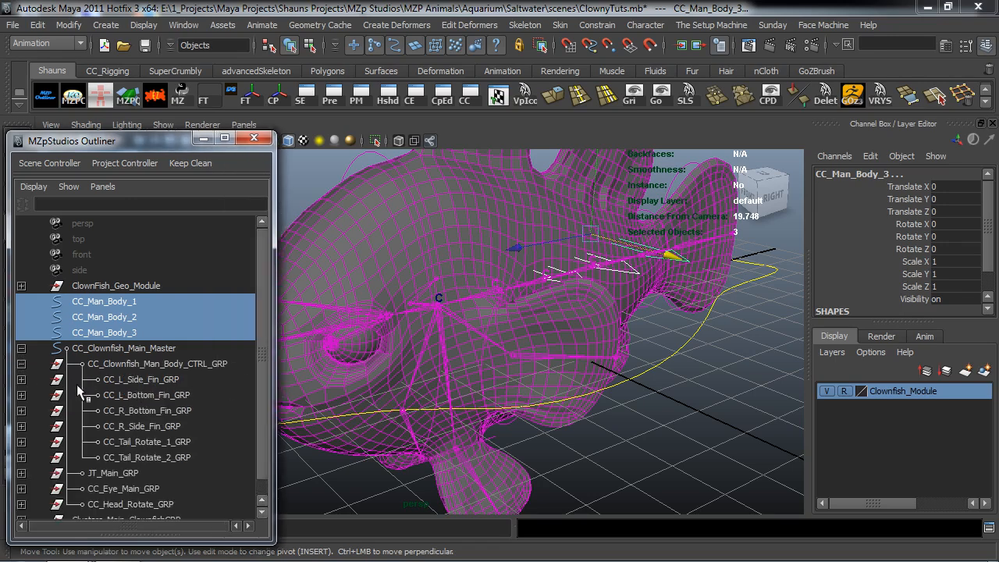
pyautogui.click(21, 349)
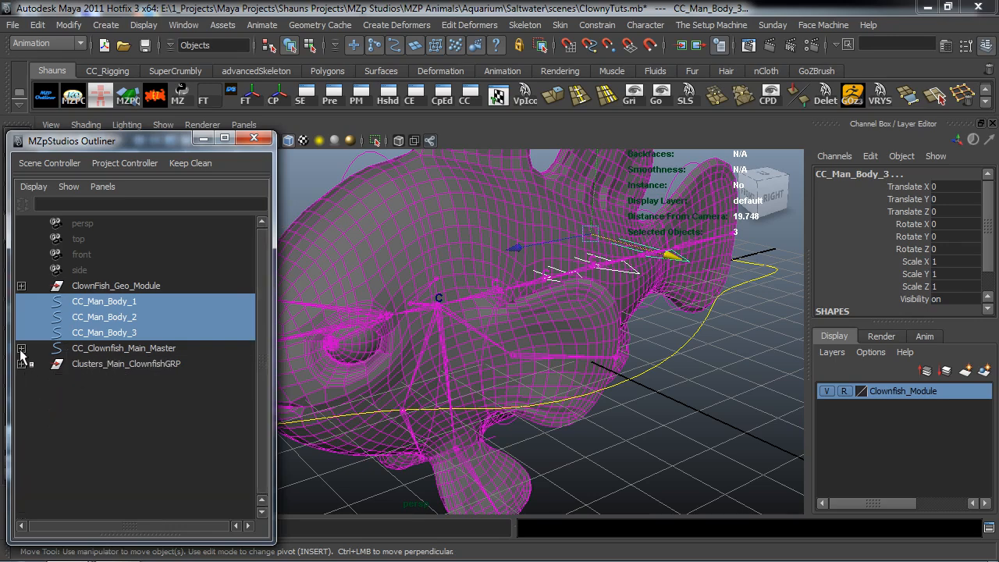
pyautogui.click(21, 348)
pyautogui.click(22, 363)
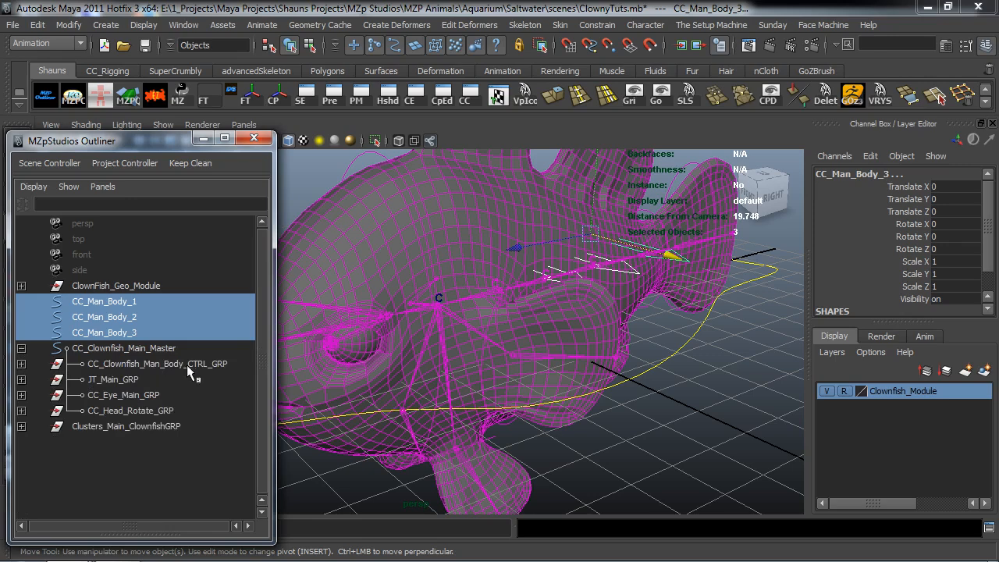
pyautogui.moveTo(109, 304); pyautogui.dragTo(130, 363, button='middle')
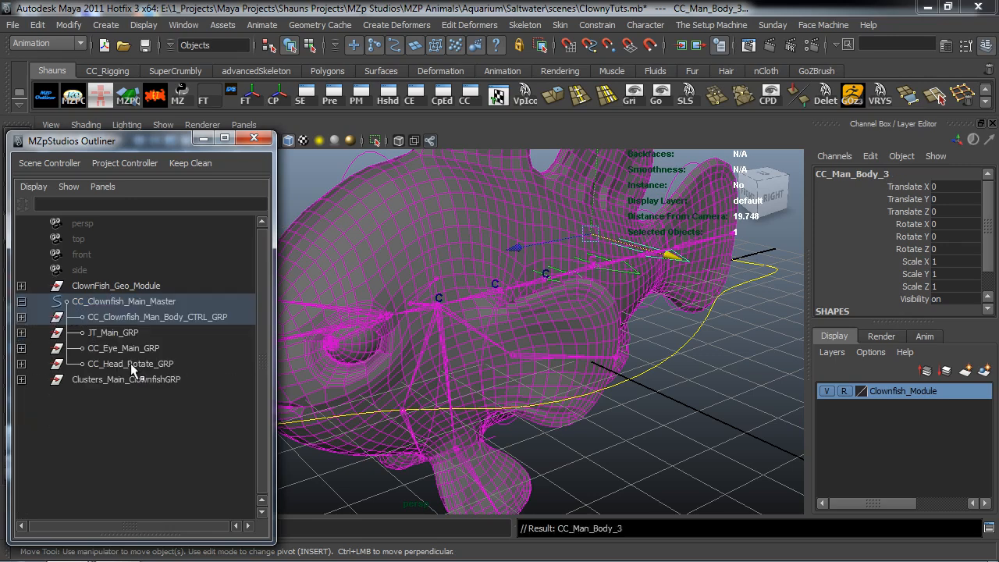
pyautogui.click(663, 447)
# Switch off the visibility of Clusters_Main_ClownfishGRP and clear the selection
pyautogui.keyDown('alt'); pyautogui.moveTo(650, 428); pyautogui.dragTo(620, 446); pyautogui.keyUp('alt')
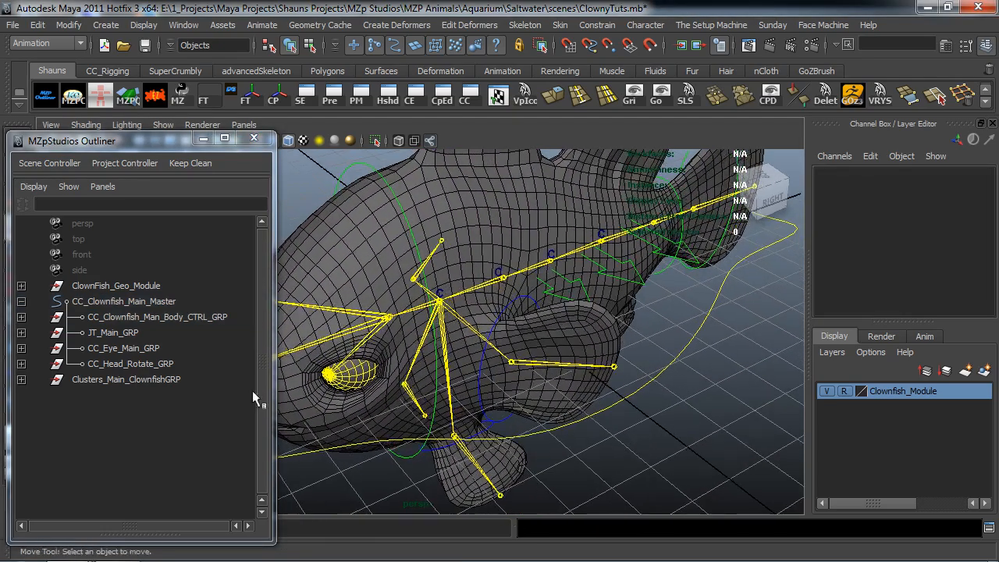
pyautogui.click(98, 380)
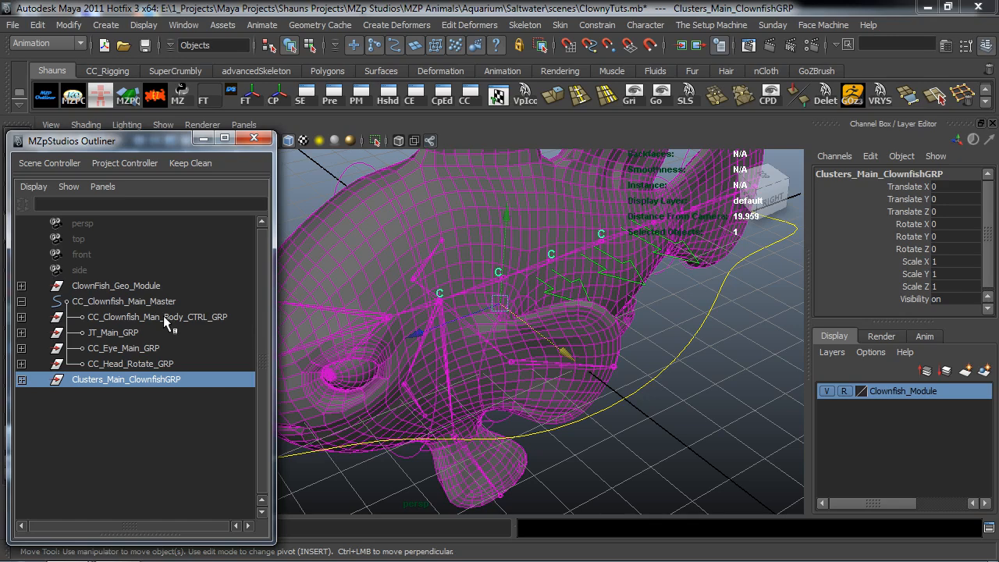
pyautogui.doubleClick(937, 301)
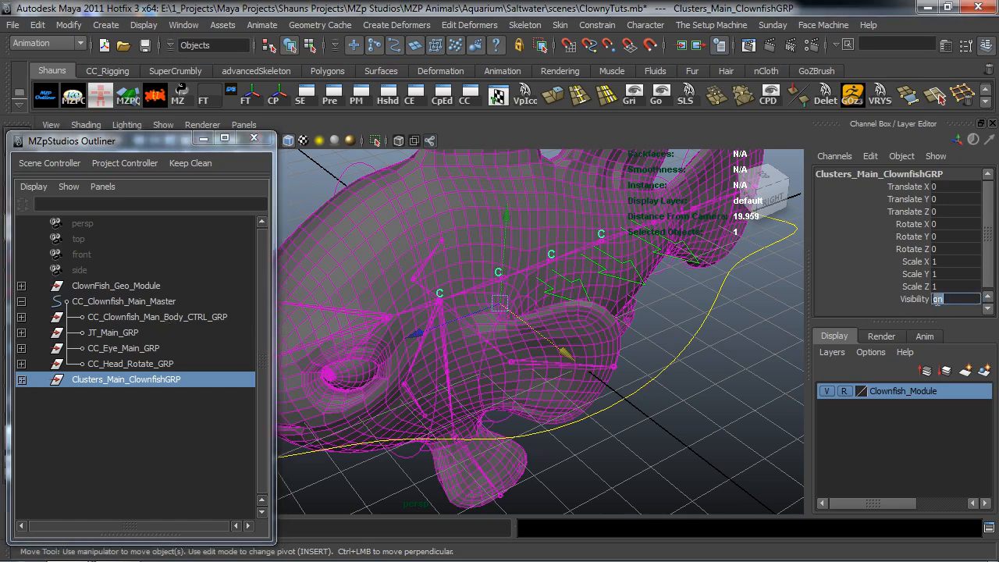
pyautogui.write('0')
pyautogui.press('Return')
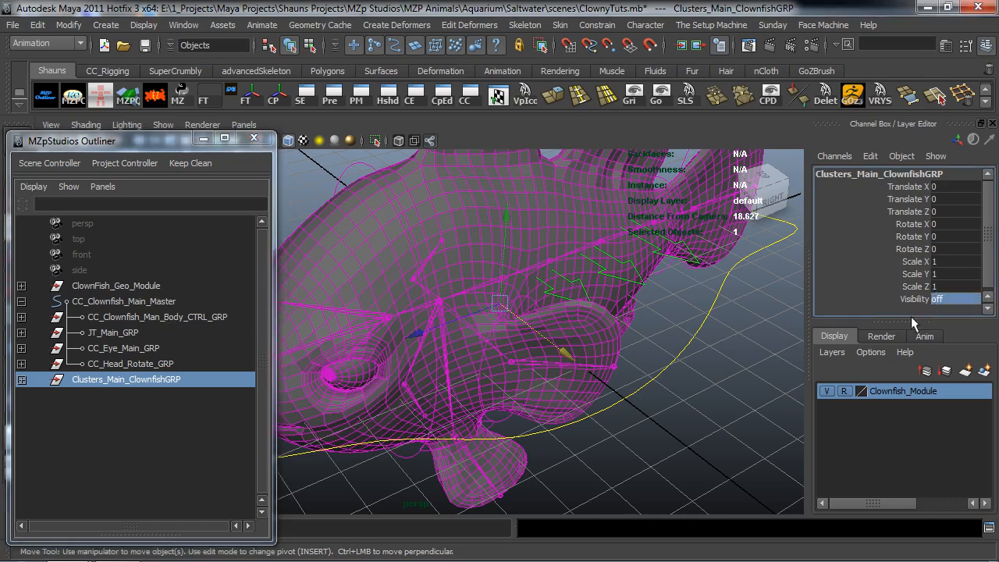
pyautogui.click(698, 403)
pyautogui.keyDown('alt'); pyautogui.moveTo(633, 397); pyautogui.dragTo(497, 284); pyautogui.keyUp('alt')
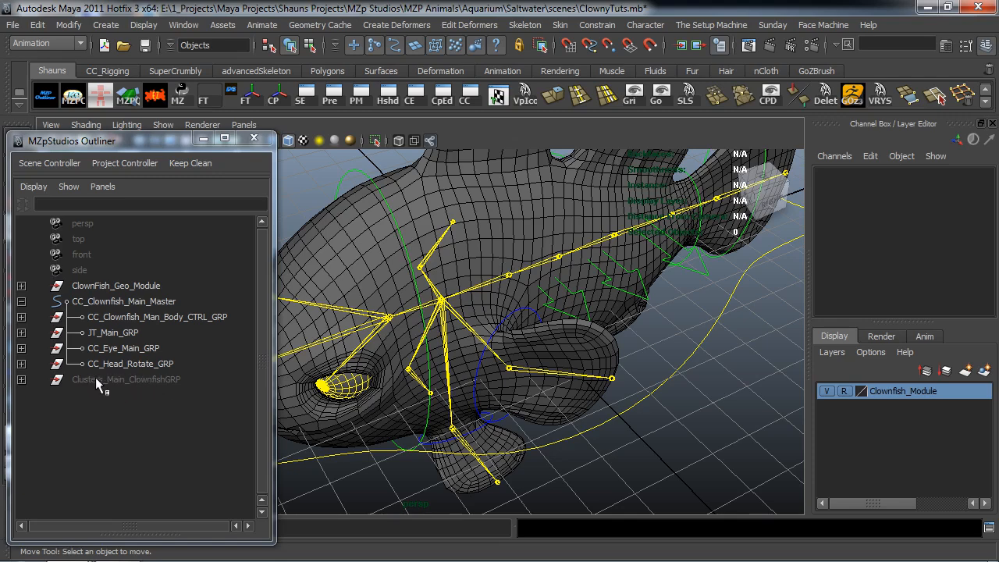
# Parent Clusters_Main_ClownfishGRP under CC_Clownfish_Man_Body_CTRL_GRP, clear the selection, and collapse the main master's hierarchy
pyautogui.click(117, 378)
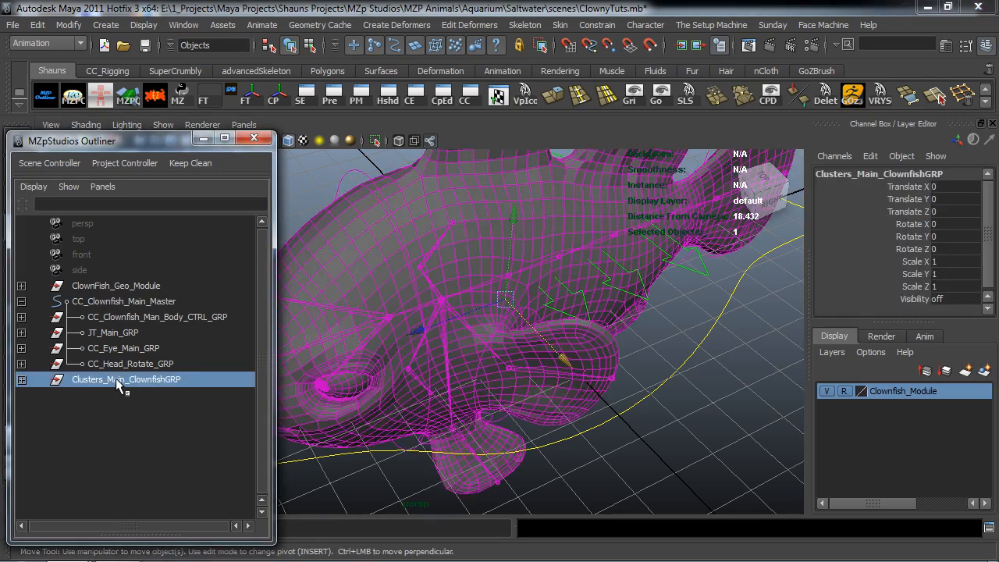
pyautogui.moveTo(116, 378); pyautogui.dragTo(127, 320, button='middle')
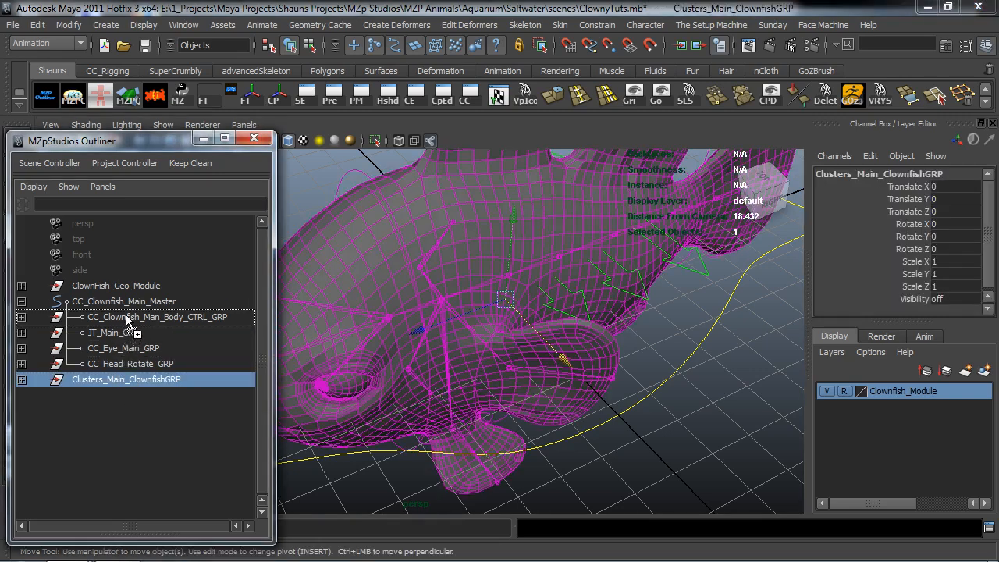
pyautogui.moveTo(127, 320); pyautogui.dragTo(180, 314, button='middle')
pyautogui.keyDown('alt'); pyautogui.moveTo(423, 381); pyautogui.dragTo(500, 361); pyautogui.keyUp('alt')
pyautogui.click(637, 406)
pyautogui.keyDown('alt'); pyautogui.moveTo(611, 410); pyautogui.dragTo(548, 393); pyautogui.keyUp('alt')
pyautogui.keyDown('alt'); pyautogui.moveTo(490, 381); pyautogui.dragTo(230, 340); pyautogui.keyUp('alt')
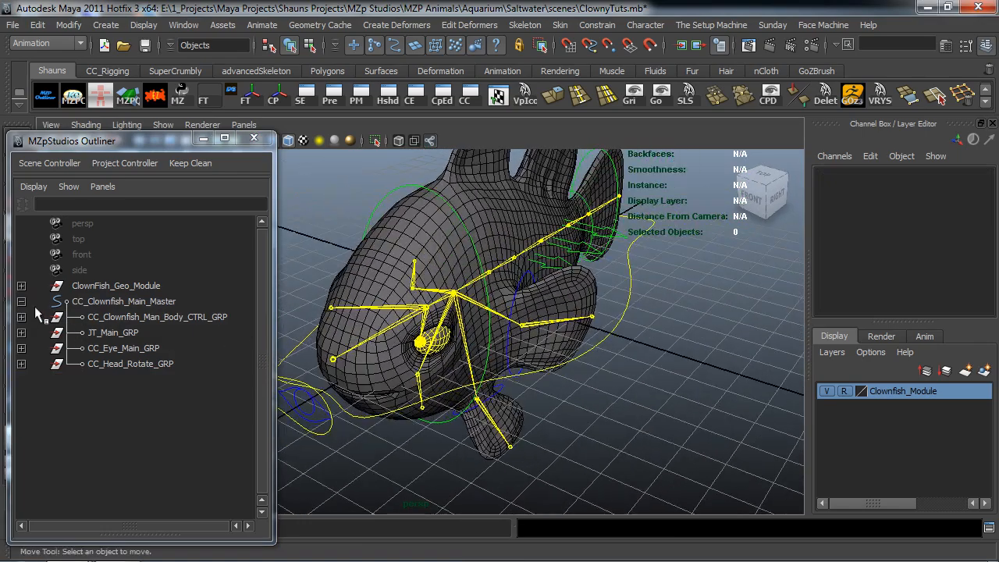
pyautogui.click(21, 301)
pyautogui.keyDown('alt'); pyautogui.moveTo(406, 367); pyautogui.dragTo(473, 380); pyautogui.keyUp('alt')
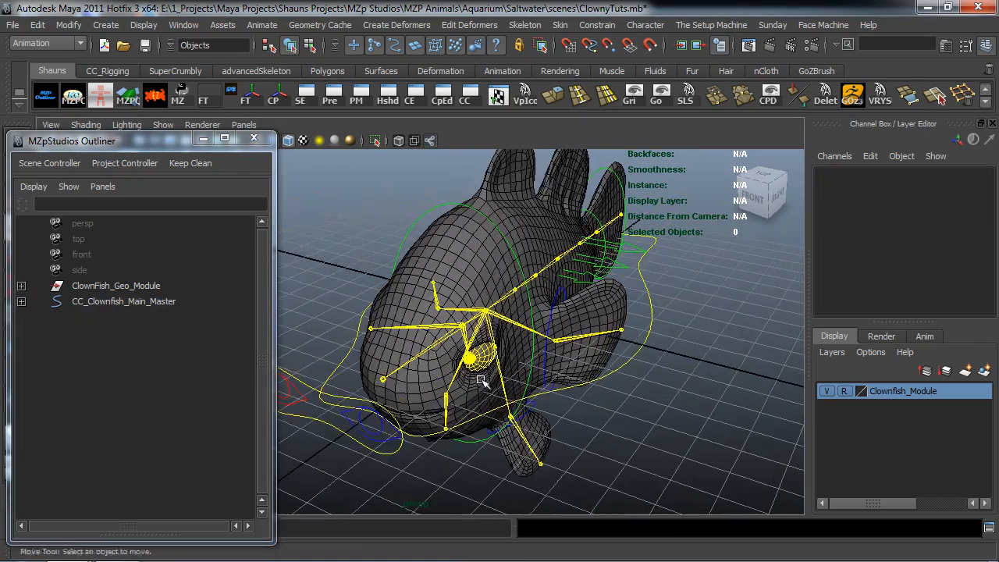
# Test the rig by moving the CC_Clownfish_Main_Master curve, undo the move, and clear the selection
pyautogui.click(638, 352)
pyautogui.keyDown('alt'); pyautogui.moveTo(669, 364); pyautogui.dragTo(569, 348); pyautogui.keyUp('alt')
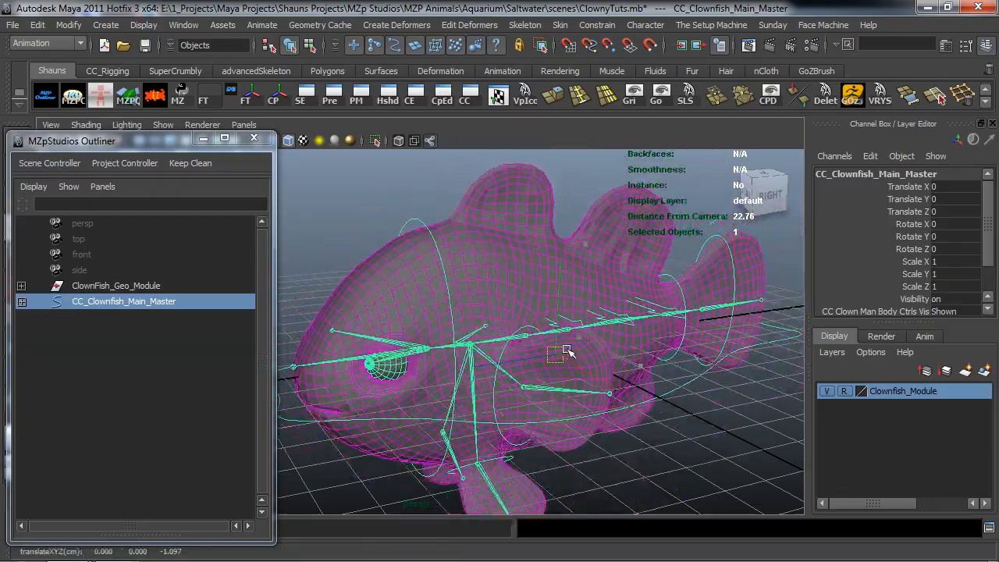
pyautogui.hotkey('ctrl', 'z')
pyautogui.click(340, 301)
pyautogui.keyDown('alt'); pyautogui.moveTo(340, 302); pyautogui.dragTo(419, 321); pyautogui.keyUp('alt')
pyautogui.keyDown('alt'); pyautogui.moveTo(418, 321); pyautogui.dragTo(413, 356, button='right'); pyautogui.keyUp('alt')
pyautogui.keyDown('alt'); pyautogui.moveTo(413, 356); pyautogui.dragTo(379, 348); pyautogui.keyUp('alt')
pyautogui.keyDown('alt'); pyautogui.moveTo(380, 349); pyautogui.dragTo(393, 347, button='right'); pyautogui.keyUp('alt')
pyautogui.keyDown('alt'); pyautogui.moveTo(393, 348); pyautogui.dragTo(397, 314); pyautogui.keyUp('alt')
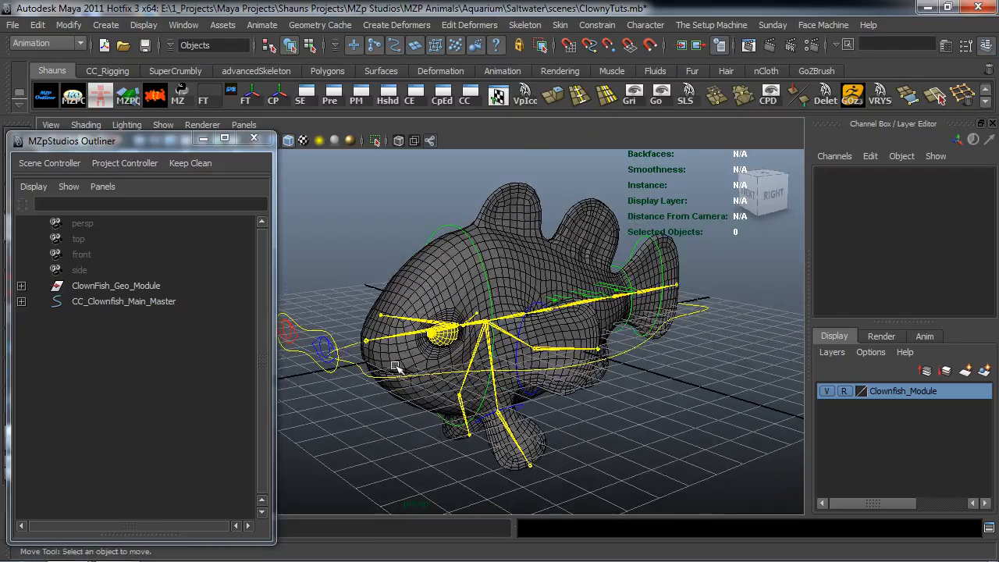
# Open the Connection Editor and load the CC_Clownfish_Main_Master curve as the output side
pyautogui.keyDown('alt'); pyautogui.moveTo(404, 369); pyautogui.dragTo(567, 359); pyautogui.keyUp('alt')
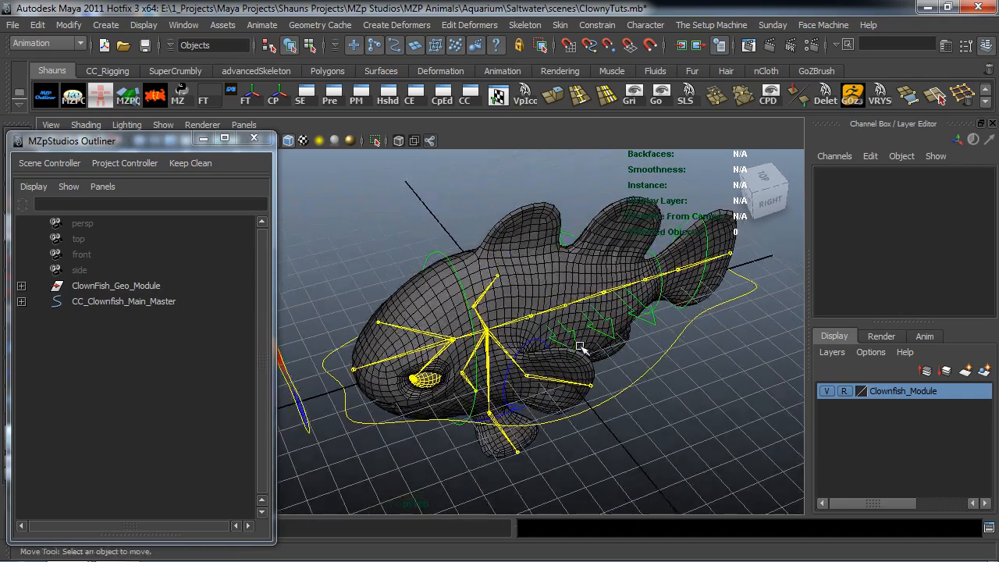
pyautogui.keyDown('alt'); pyautogui.moveTo(590, 327); pyautogui.dragTo(541, 362); pyautogui.keyUp('alt')
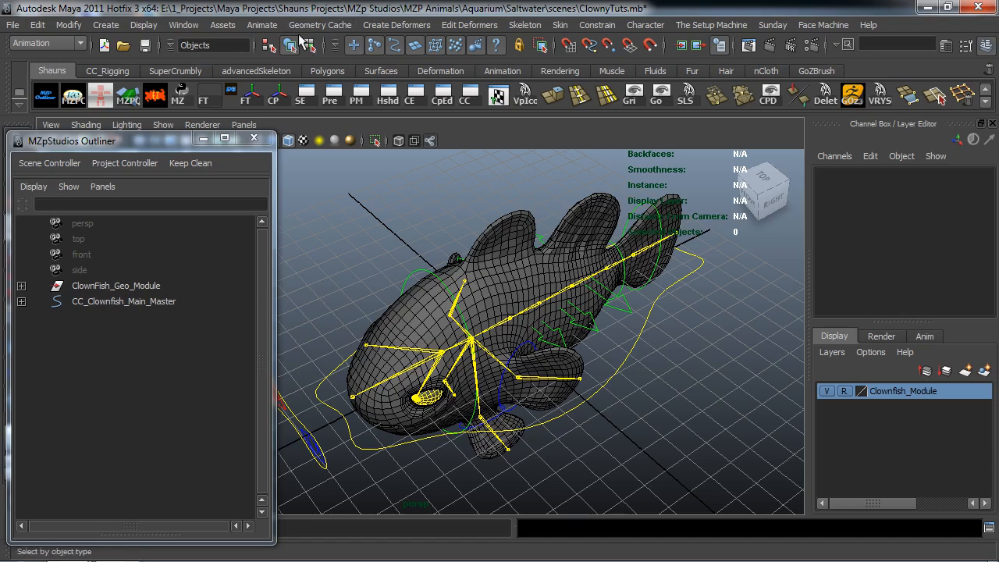
pyautogui.click(186, 25)
pyautogui.moveTo(234, 48)
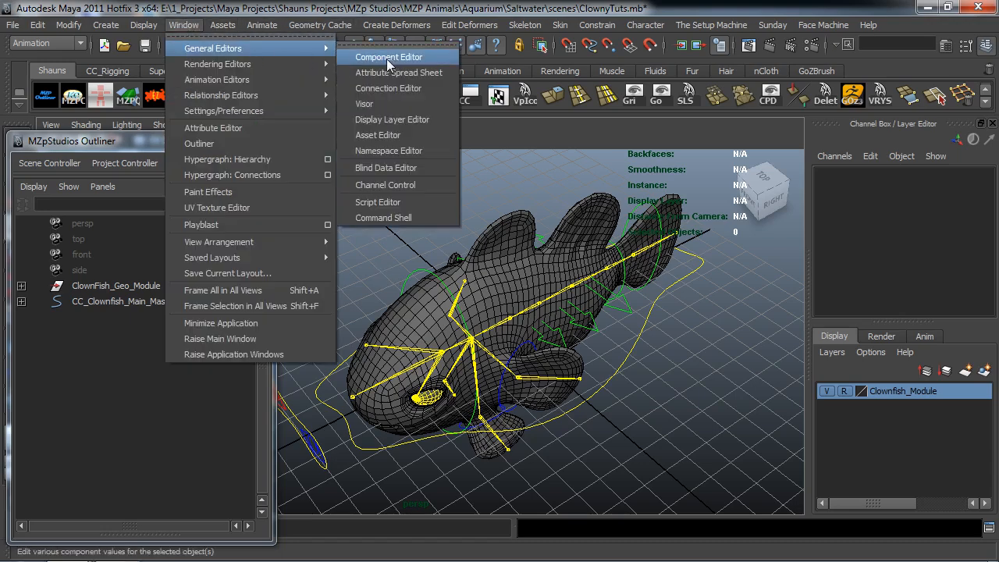
pyautogui.click(391, 88)
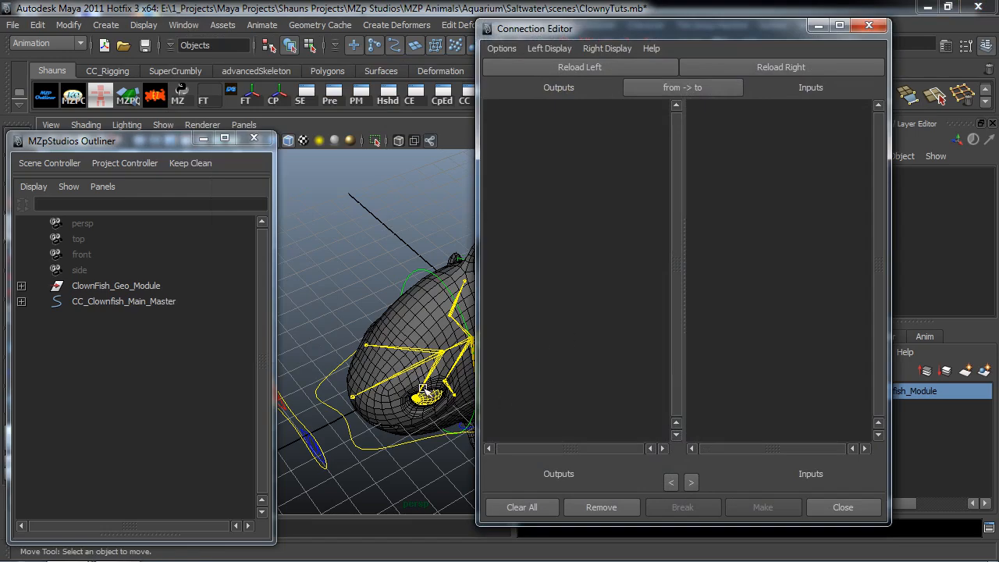
pyautogui.keyDown('alt'); pyautogui.moveTo(376, 383); pyautogui.dragTo(306, 381); pyautogui.keyUp('alt')
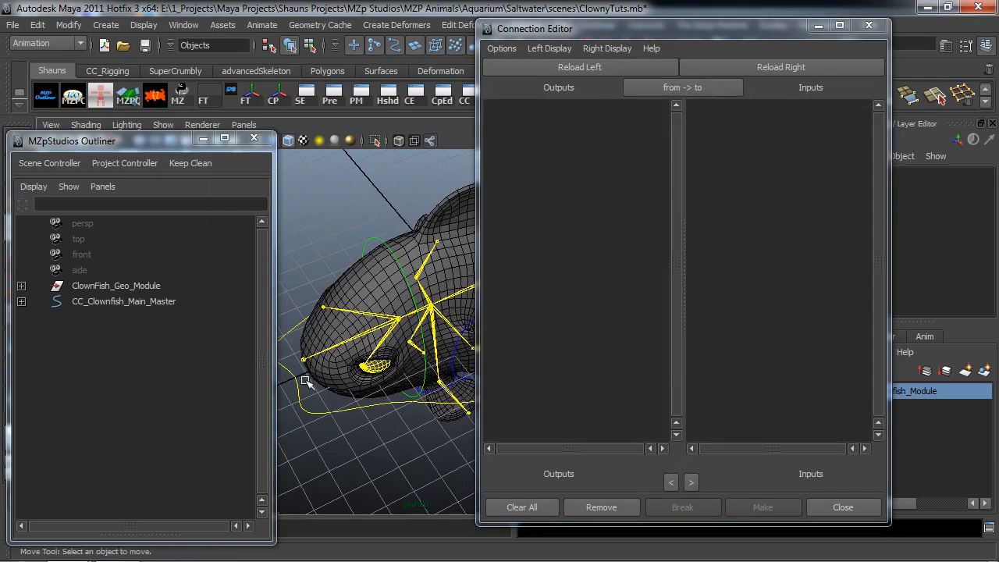
pyautogui.click(302, 406)
pyautogui.keyDown('alt'); pyautogui.moveTo(352, 442); pyautogui.dragTo(312, 392); pyautogui.keyUp('alt')
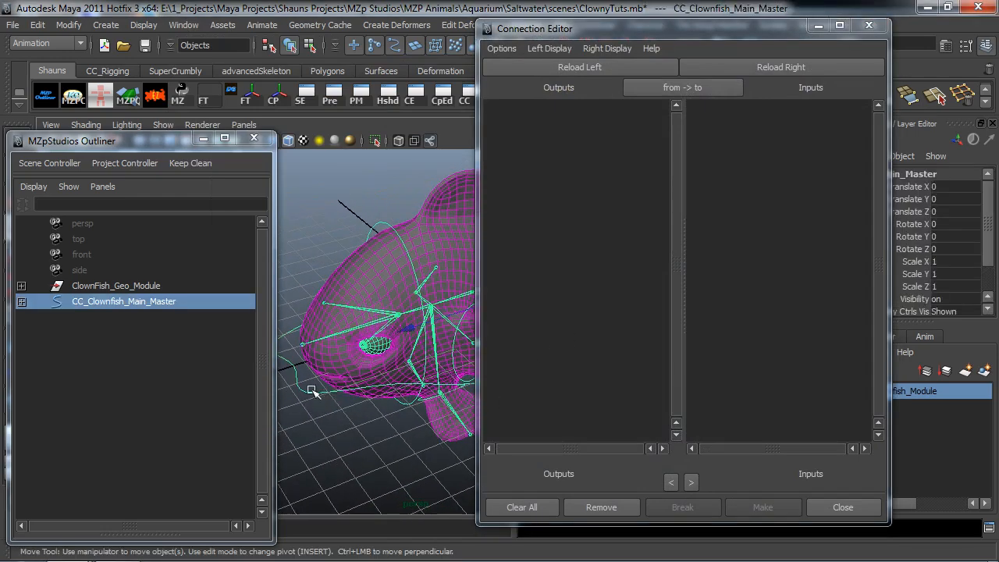
pyautogui.click(603, 68)
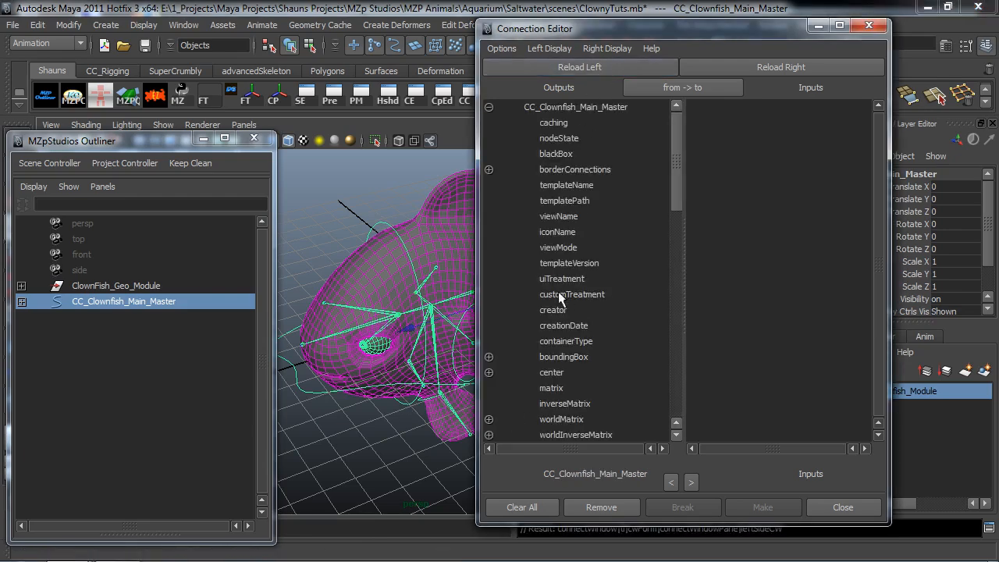
# Load CC_Clownfish_Man_Body_CTRL_GRP from the main master's hierarchy as the input side of the Connection Editor
pyautogui.click(21, 286)
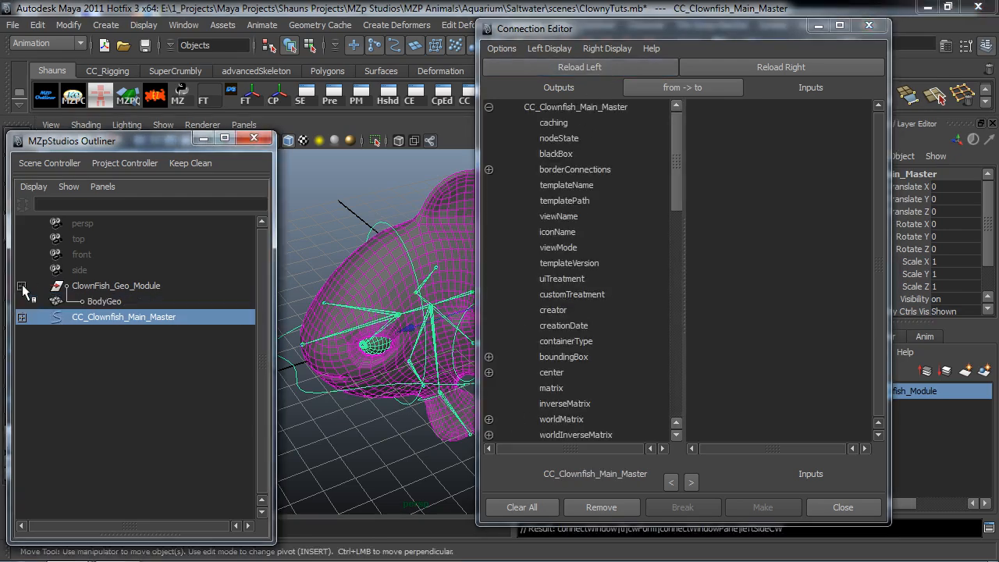
pyautogui.click(22, 286)
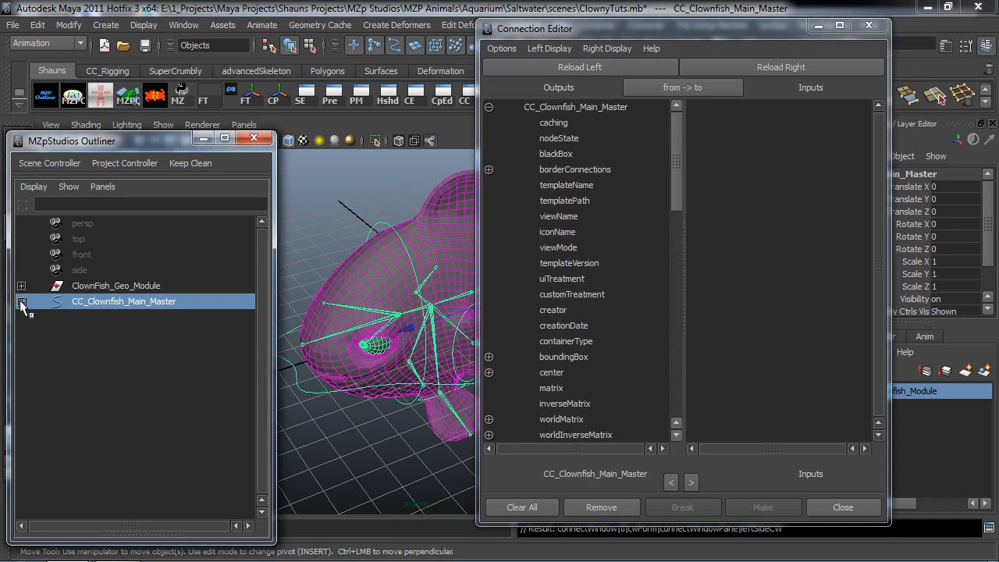
pyautogui.click(22, 301)
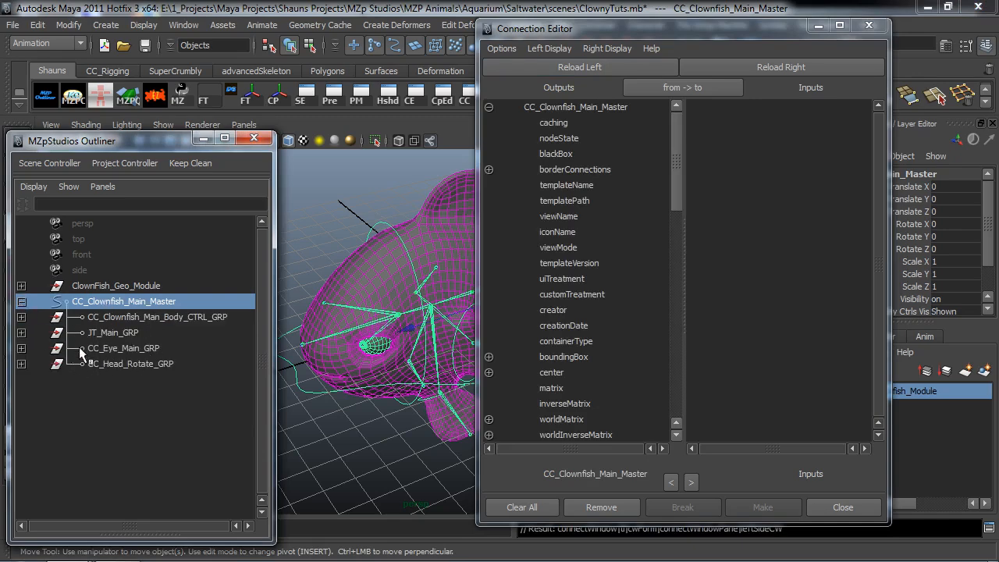
pyautogui.click(138, 317)
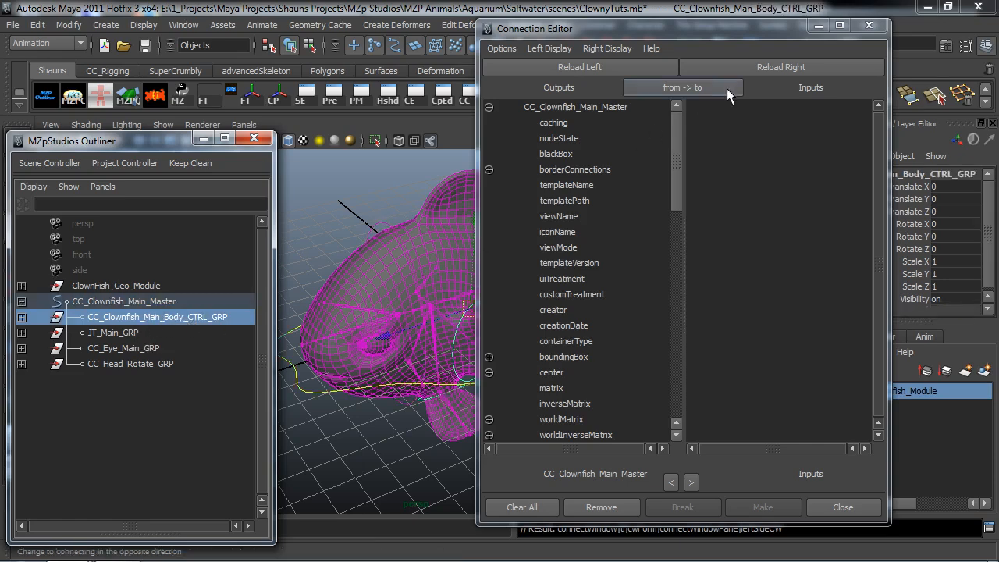
pyautogui.click(765, 67)
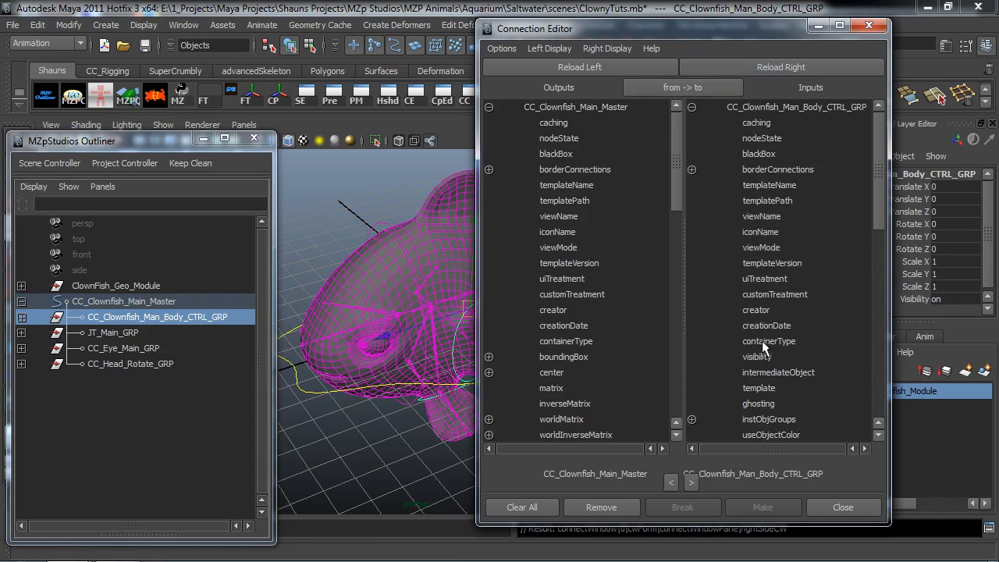
# Connect the master's CC_Clown_ManBodyCtrls_Vis attribute to the body control group's visibility, close the Connection Editor, and clear the selection
pyautogui.scroll(-15, 575, 377)
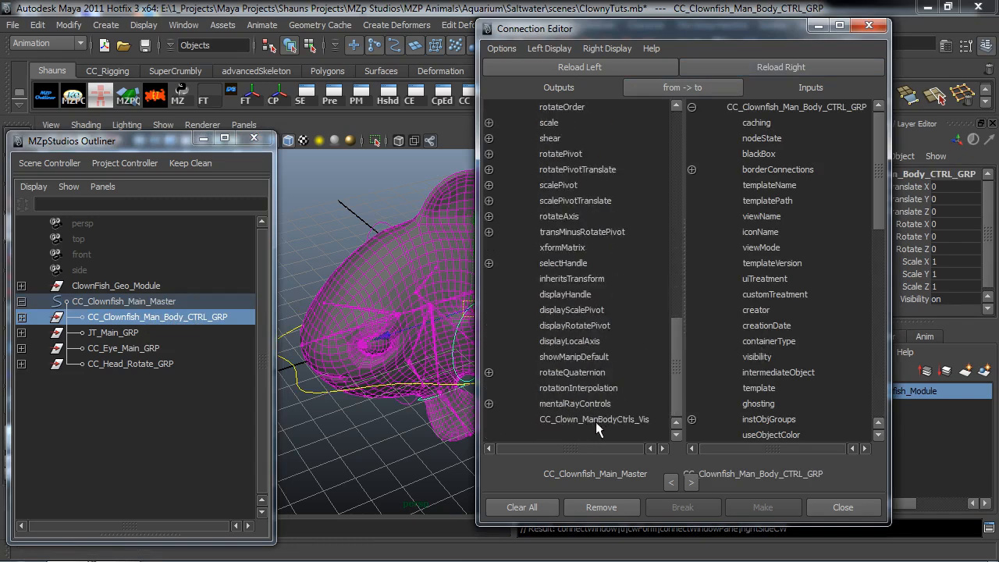
pyautogui.click(613, 422)
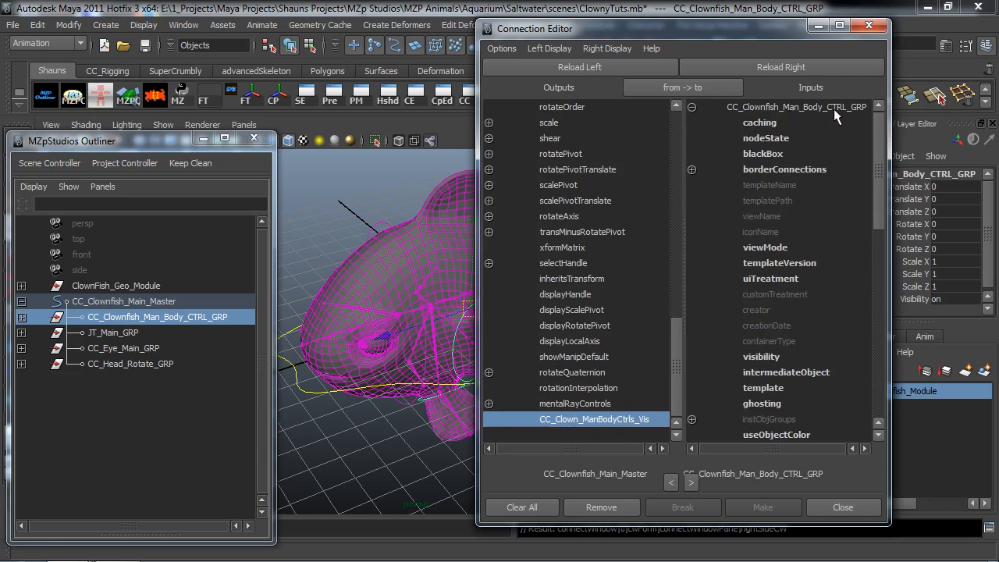
pyautogui.click(769, 356)
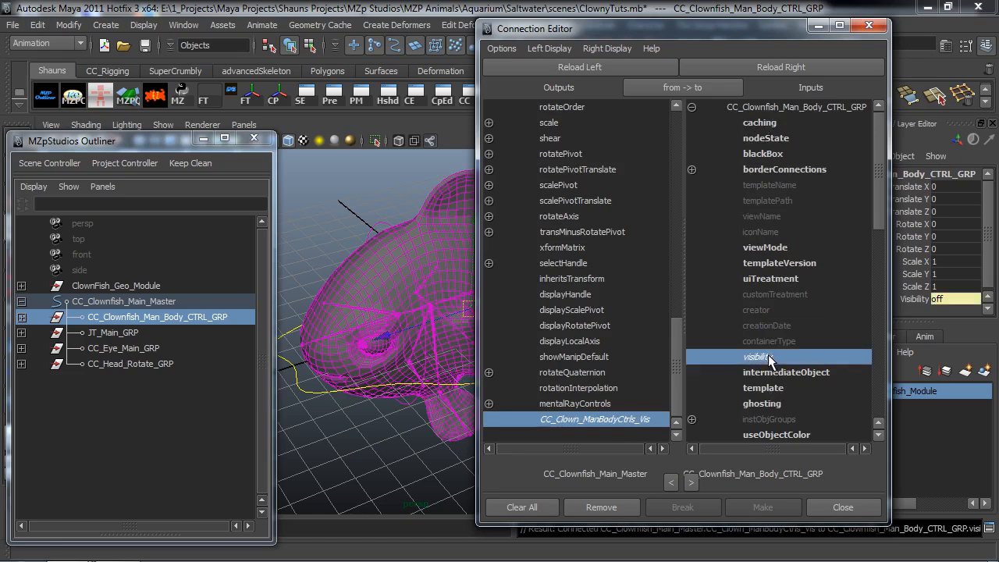
pyautogui.click(869, 25)
pyautogui.click(625, 359)
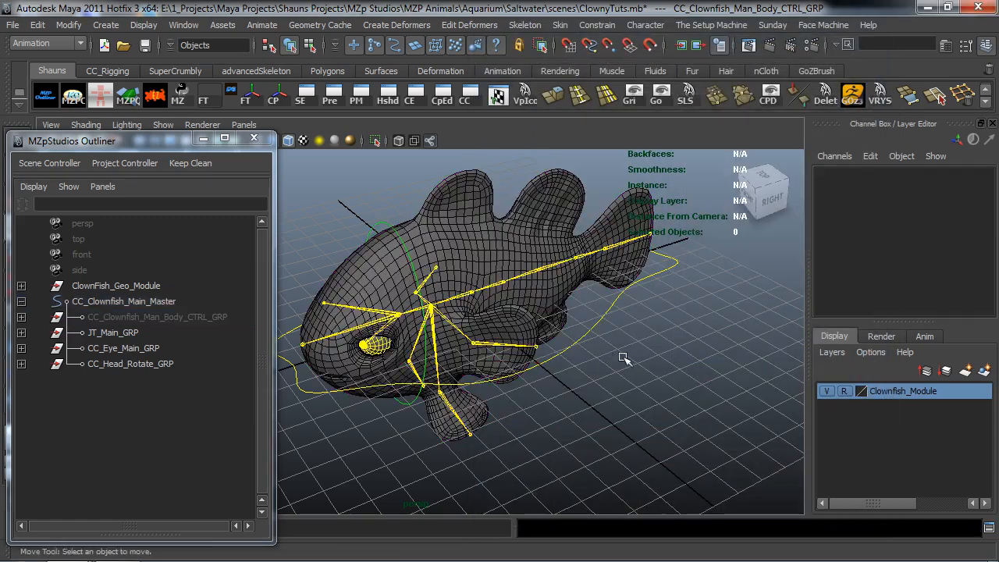
# Edit the CC_Clown_ManBodyCtrls_Vis attribute on CC_Clownfish_Main_Master, renaming its first enum entry to Hide
pyautogui.click(591, 325)
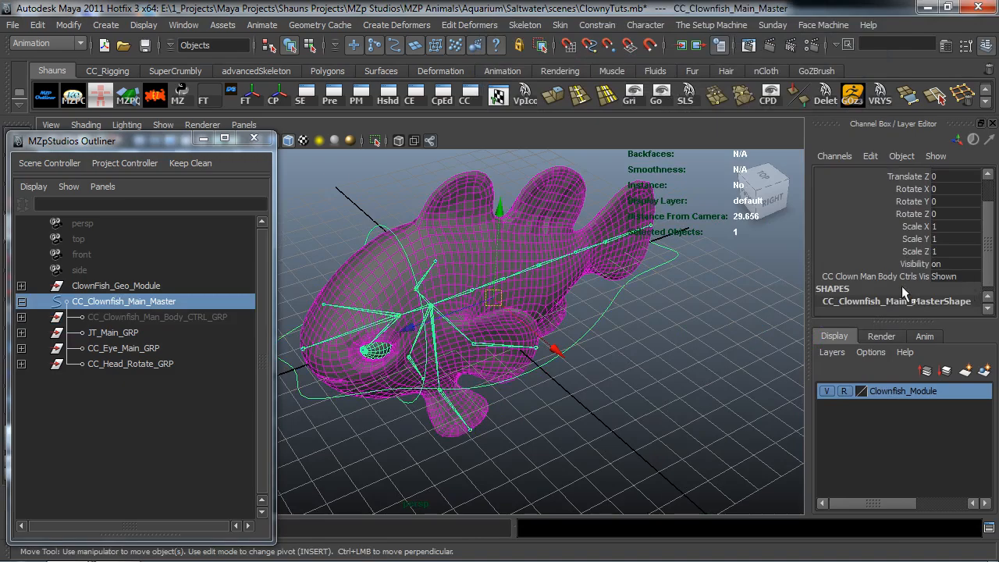
pyautogui.keyDown('alt'); pyautogui.moveTo(585, 301); pyautogui.dragTo(506, 341); pyautogui.keyUp('alt')
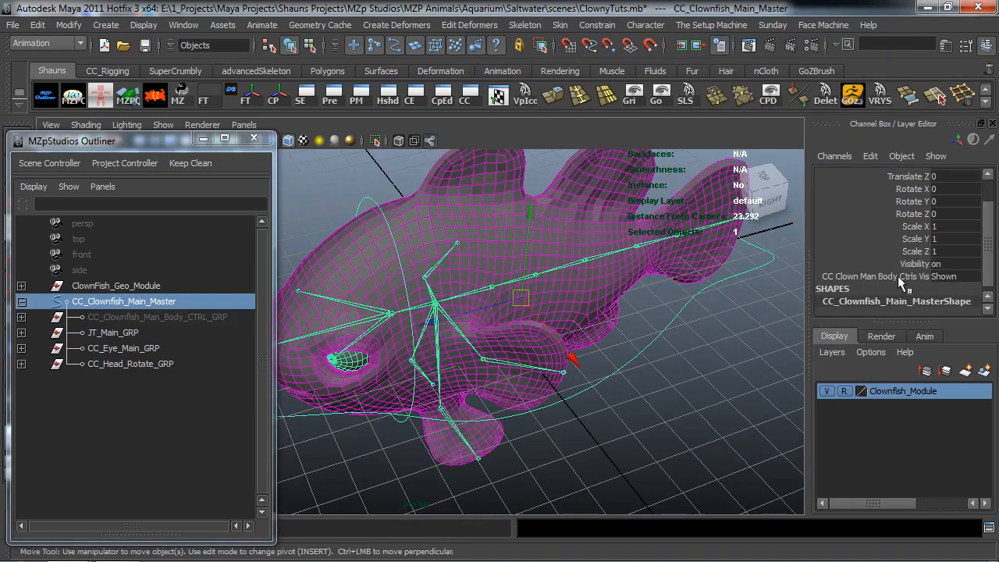
pyautogui.keyDown('alt'); pyautogui.moveTo(746, 344); pyautogui.dragTo(652, 358); pyautogui.keyUp('alt')
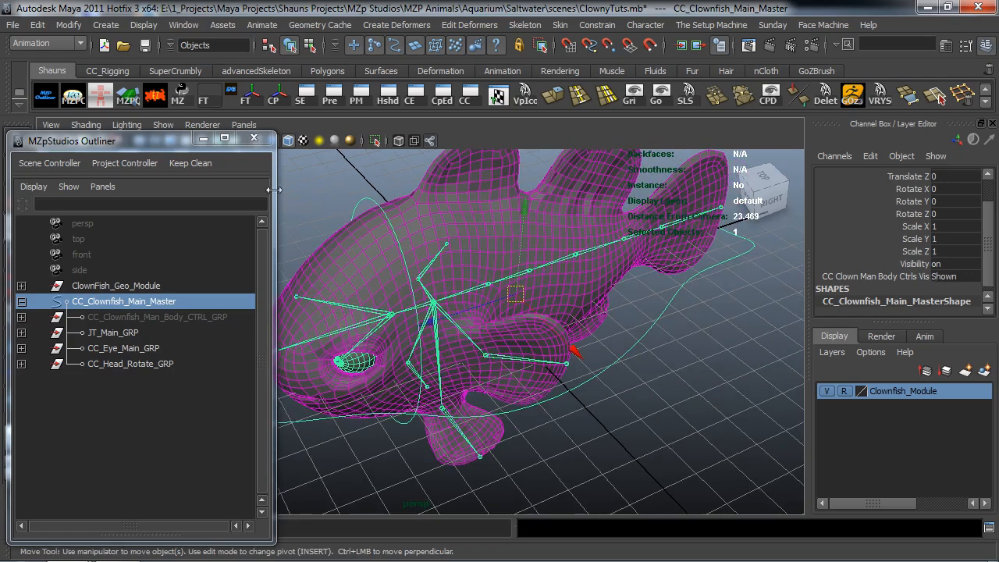
pyautogui.click(66, 25)
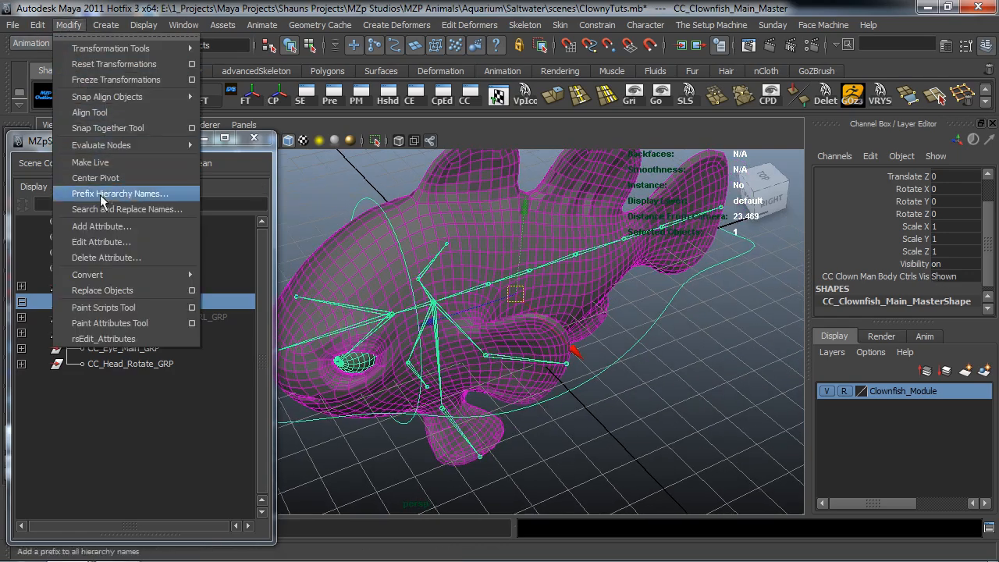
pyautogui.click(90, 242)
pyautogui.click(418, 105)
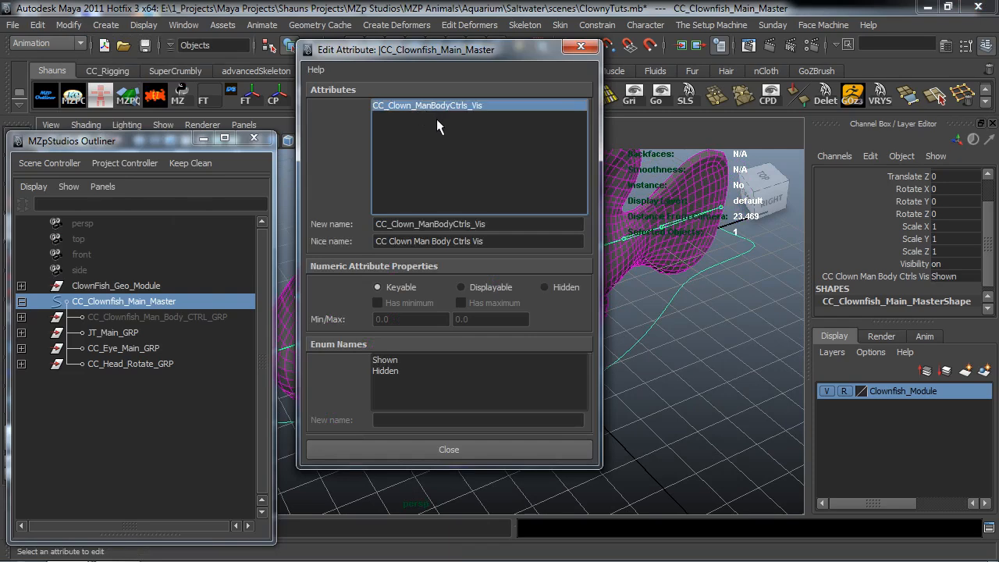
pyautogui.click(384, 361)
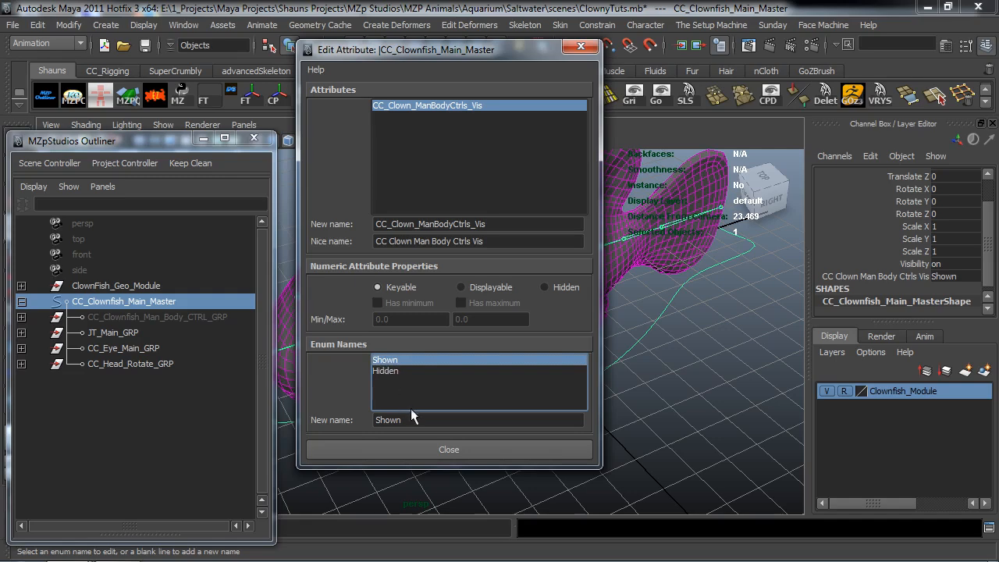
pyautogui.press('Tab')
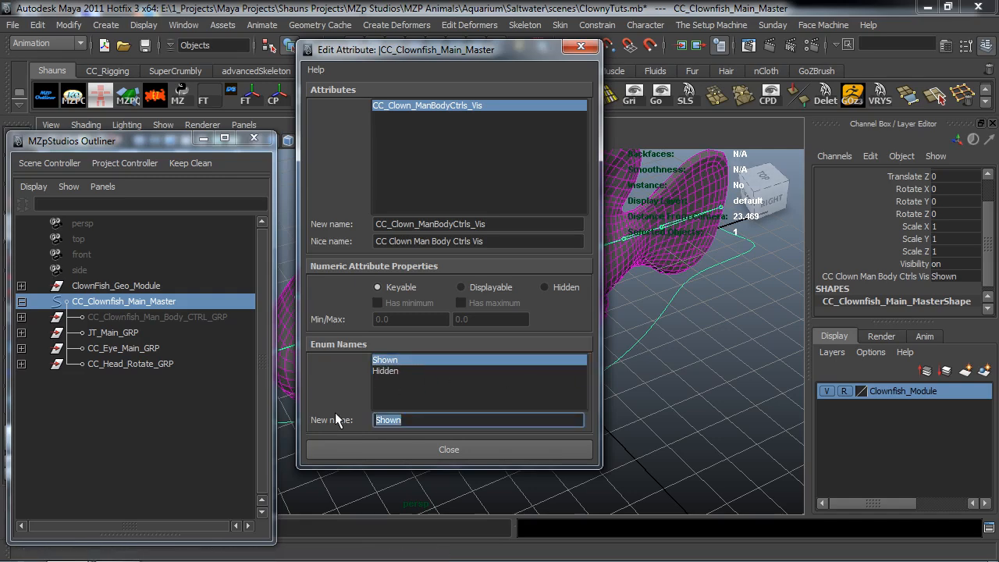
pyautogui.write('Hide')
pyautogui.press('Return')
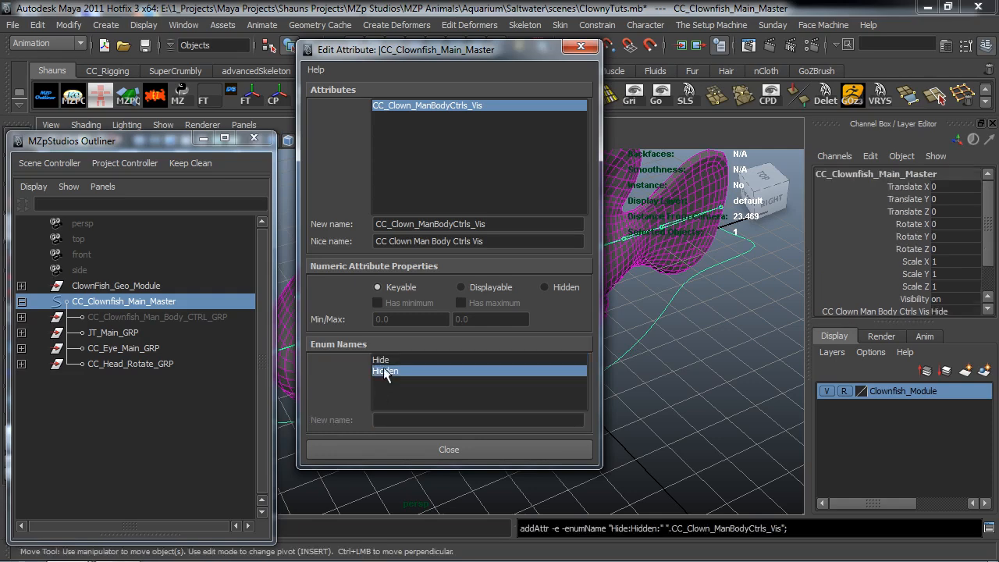
# Rename the second enum entry of CC_Clown_ManBodyCtrls_Vis to Shown and close the attribute editing dialog
pyautogui.click(396, 104)
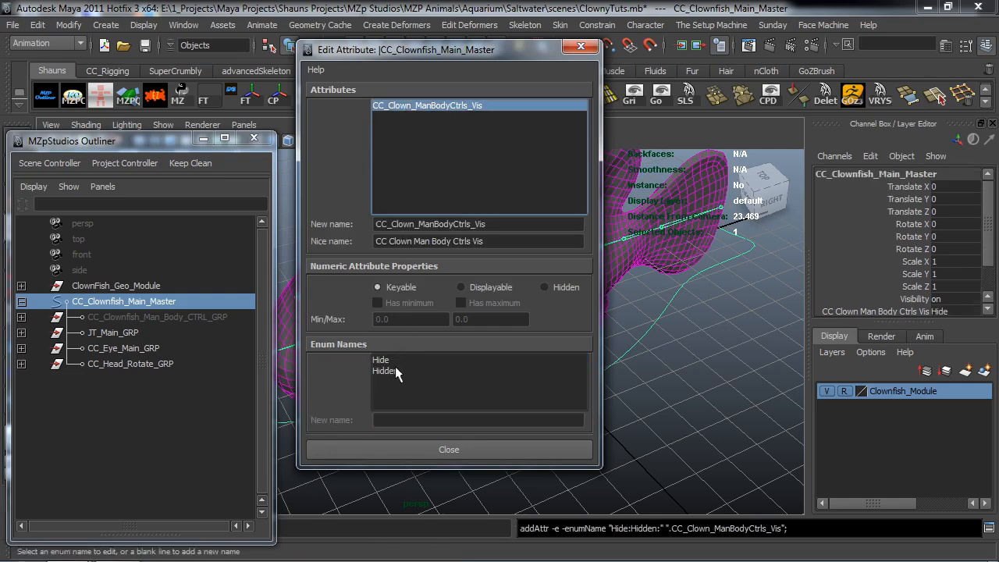
pyautogui.click(386, 371)
pyautogui.press('Tab')
pyautogui.write('Shown')
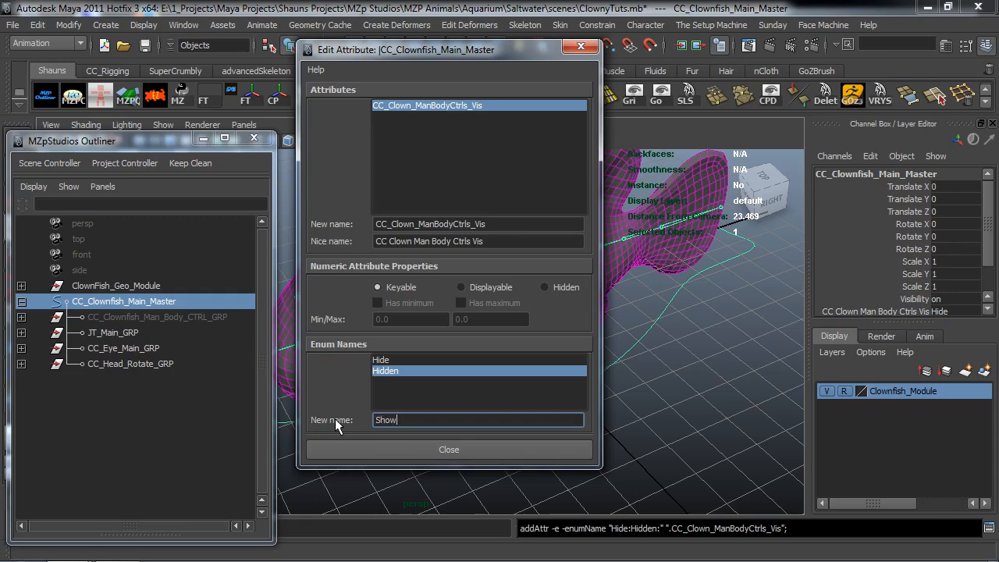
pyautogui.click(454, 450)
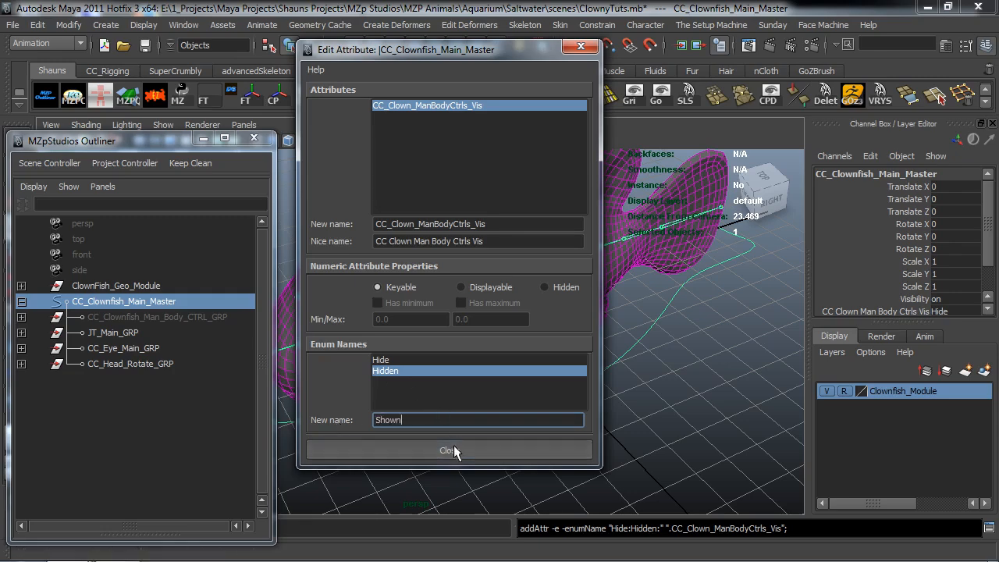
# Test the renamed visibility options on CC_Clownfish_Main_Master by choosing Shown for CC Clown Man Body Ctrls Vis
pyautogui.scroll(-1, 946, 288)
pyautogui.click(947, 274)
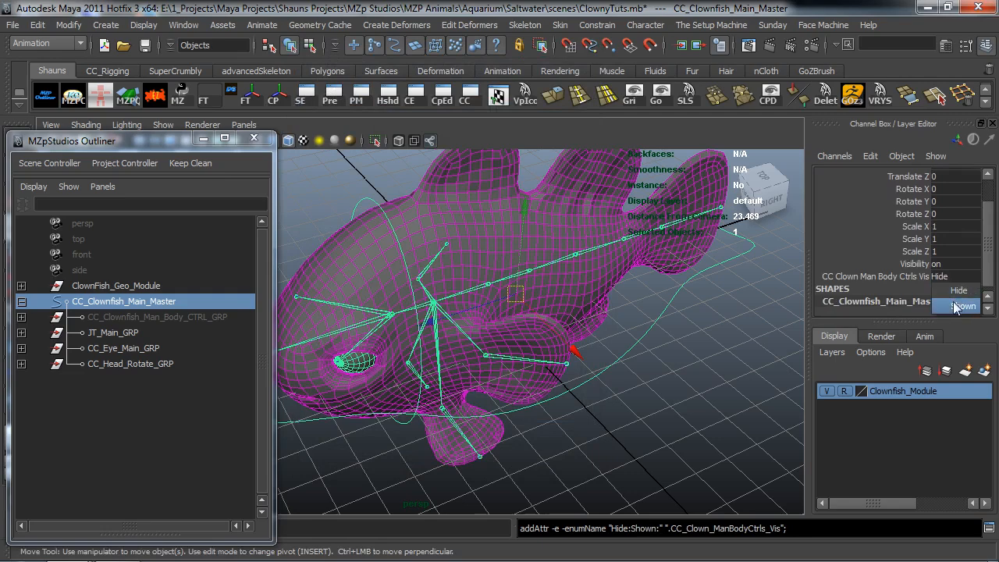
pyautogui.click(960, 306)
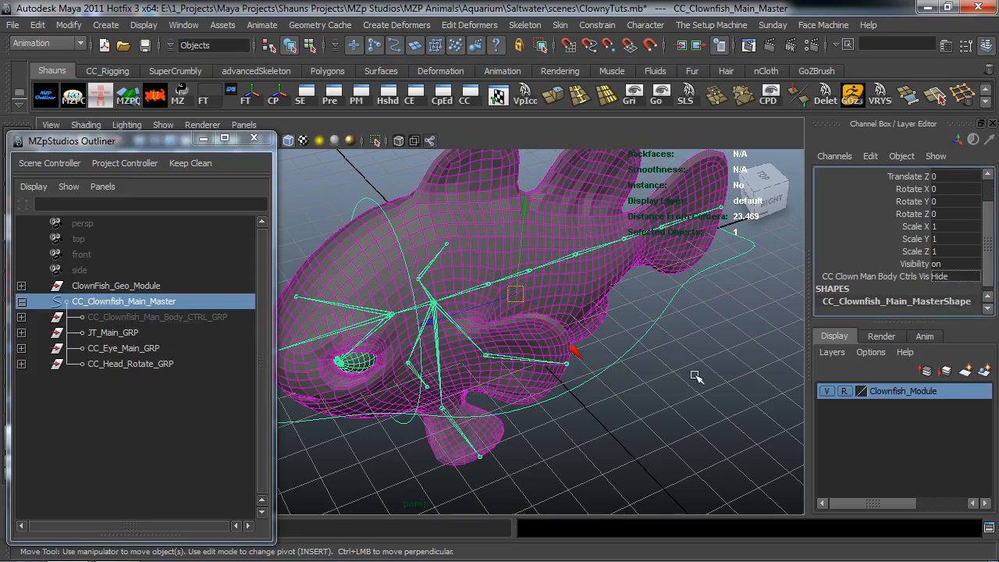
# Clear the selection and collapse the CC_Clownfish_Main_Master hierarchy in the outliner
pyautogui.click(599, 402)
pyautogui.keyDown('alt'); pyautogui.moveTo(598, 401); pyautogui.dragTo(432, 332); pyautogui.keyUp('alt')
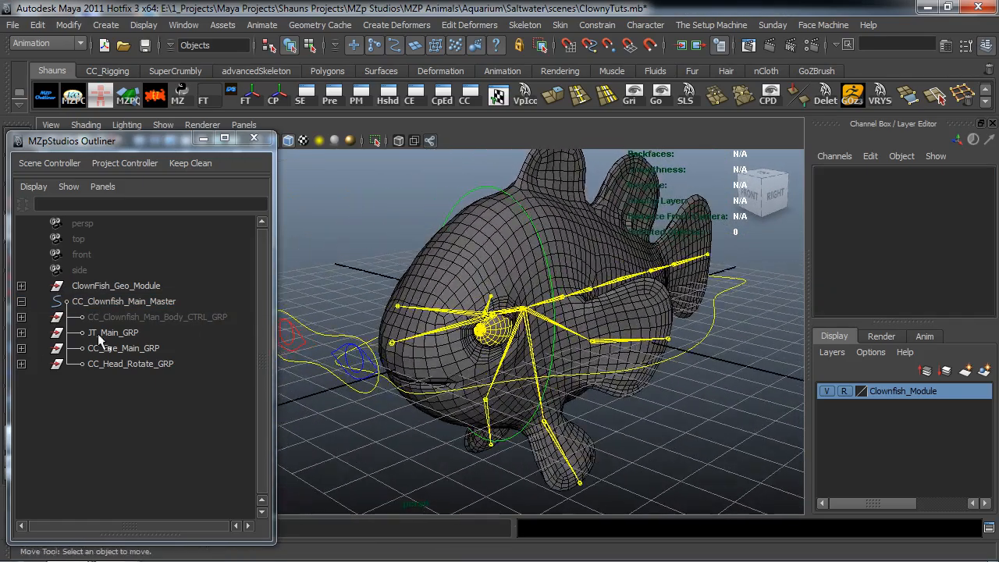
pyautogui.click(21, 302)
pyautogui.keyDown('alt'); pyautogui.moveTo(640, 344); pyautogui.dragTo(480, 360); pyautogui.keyUp('alt')
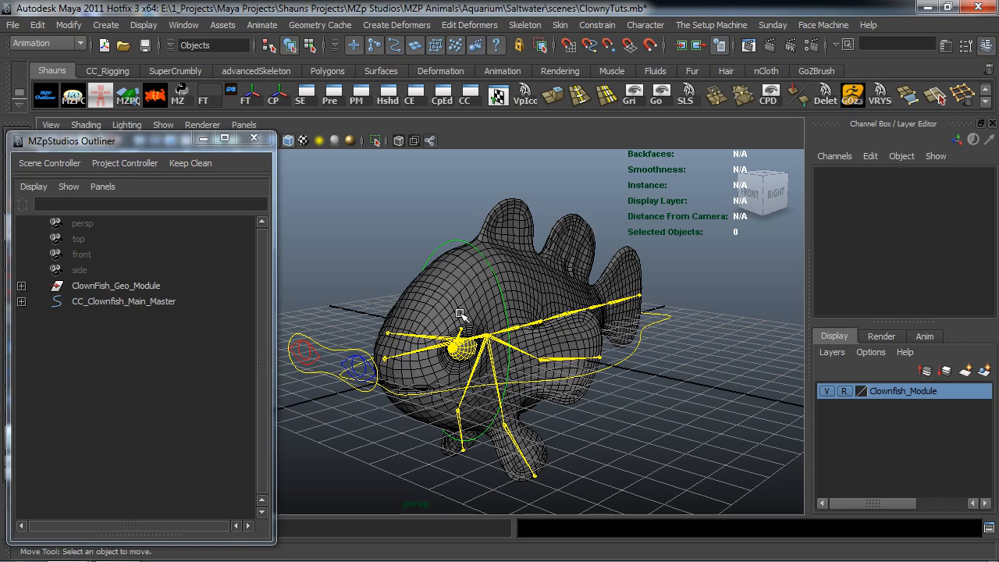
pyautogui.keyDown('alt'); pyautogui.moveTo(461, 314); pyautogui.dragTo(461, 312); pyautogui.keyUp('alt')
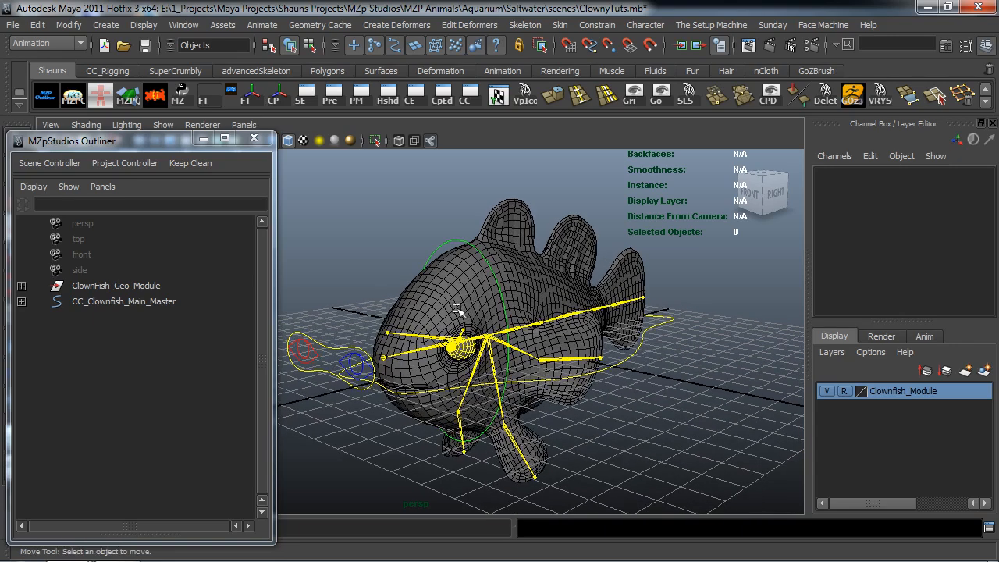